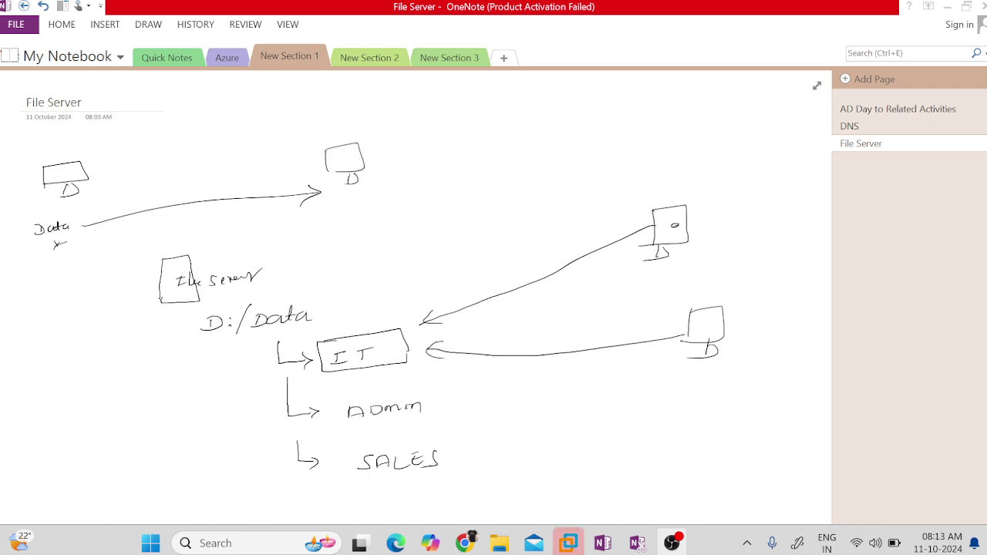
Ink a second, larger rectangle around the File Server sketch with the pen.
key("alt+Tab")
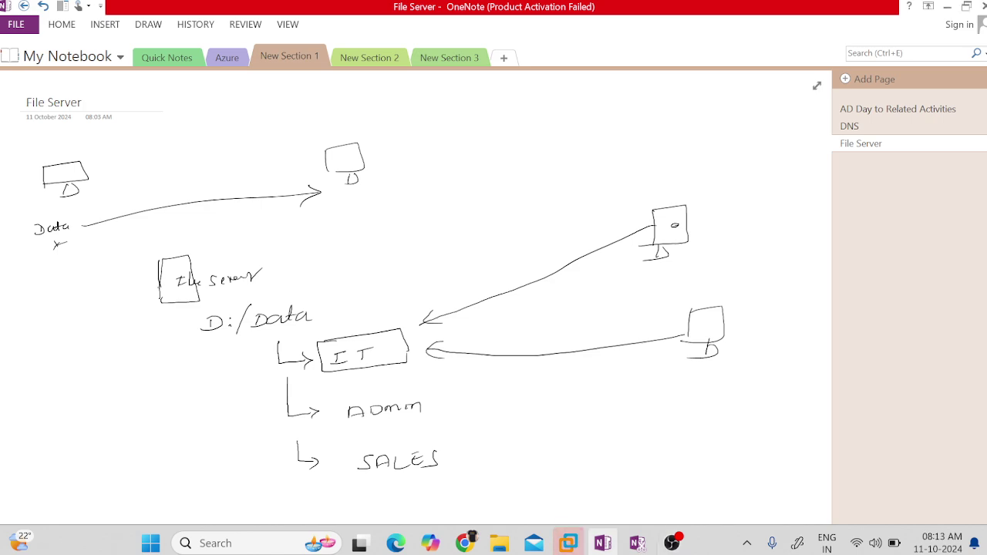
left_click_drag(159, 274, 162, 312)
mouse_move(156, 259)
left_mouse_down()
mouse_move(219, 290)
mouse_move(164, 313)
left_mouse_up()
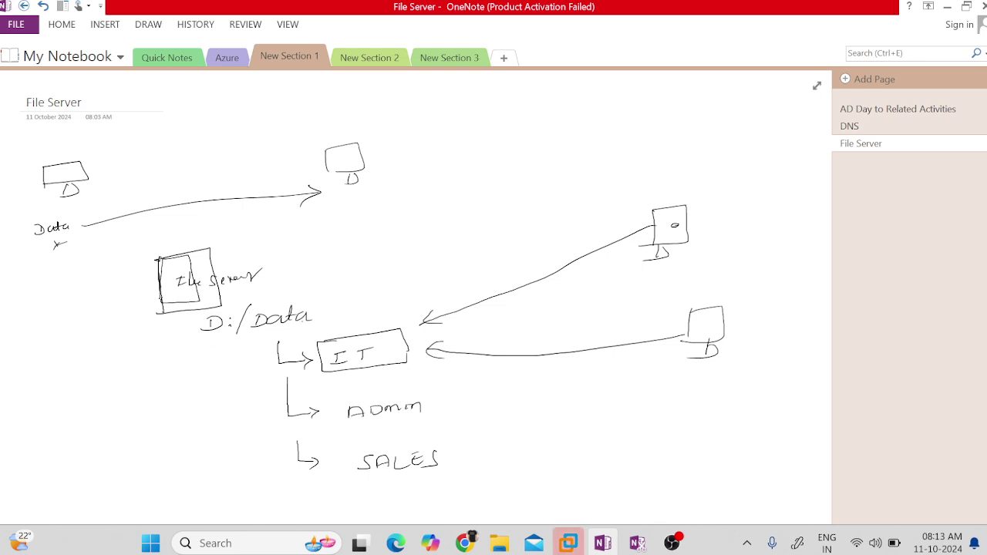
left_click(439, 451)
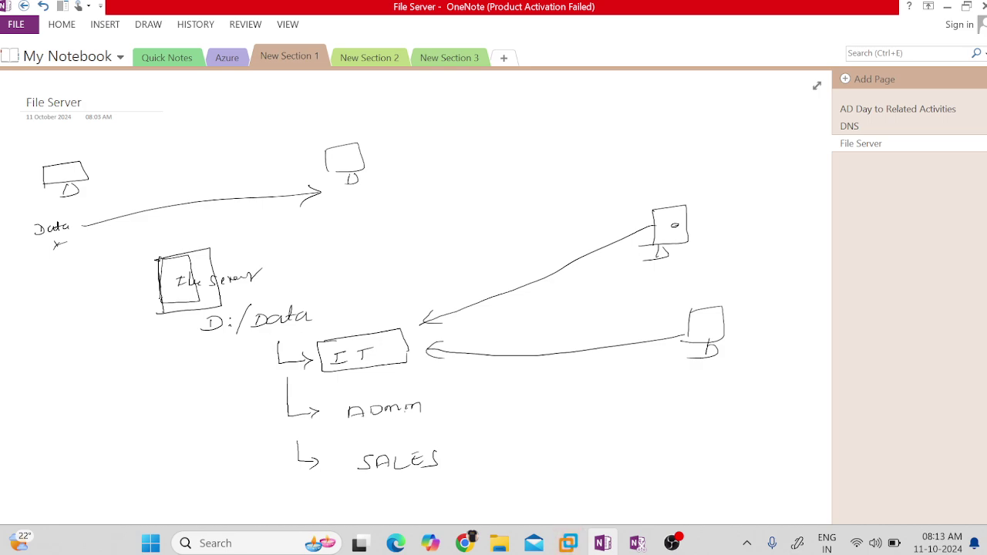
left_click(431, 433)
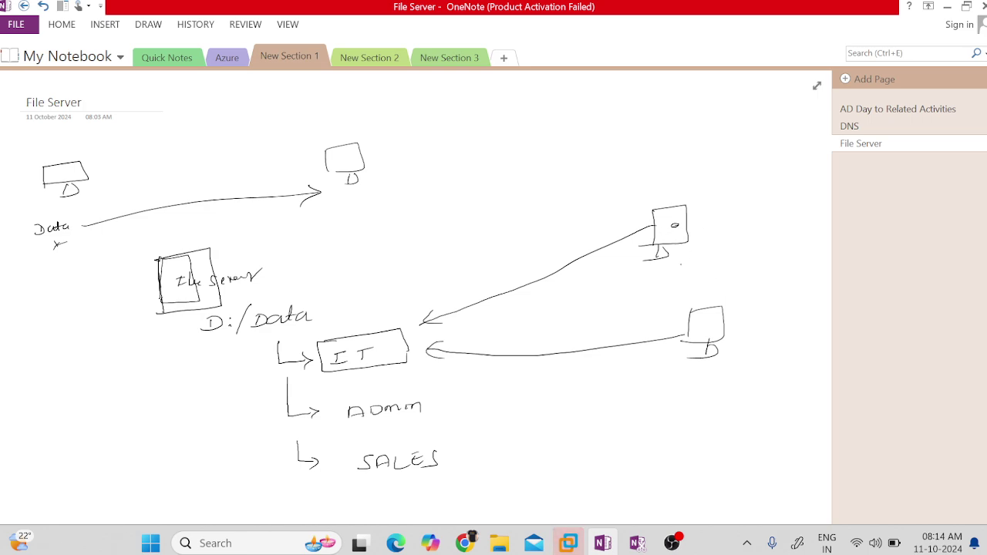
Write User1 beside the top-right computer and cross out its arrow to IT.
mouse_move(678, 254)
left_mouse_down()
mouse_move(683, 264)
mouse_move(690, 253)
left_mouse_up()
left_click_drag(693, 264, 716, 252)
left_click_drag(721, 248, 723, 265)
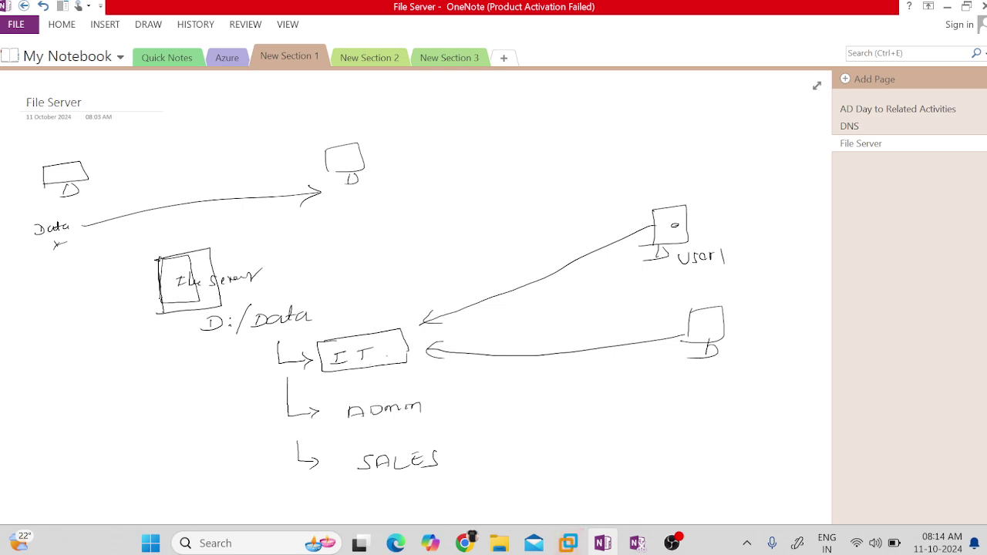
mouse_move(600, 239)
left_mouse_down()
mouse_move(599, 252)
mouse_move(613, 250)
left_mouse_up()
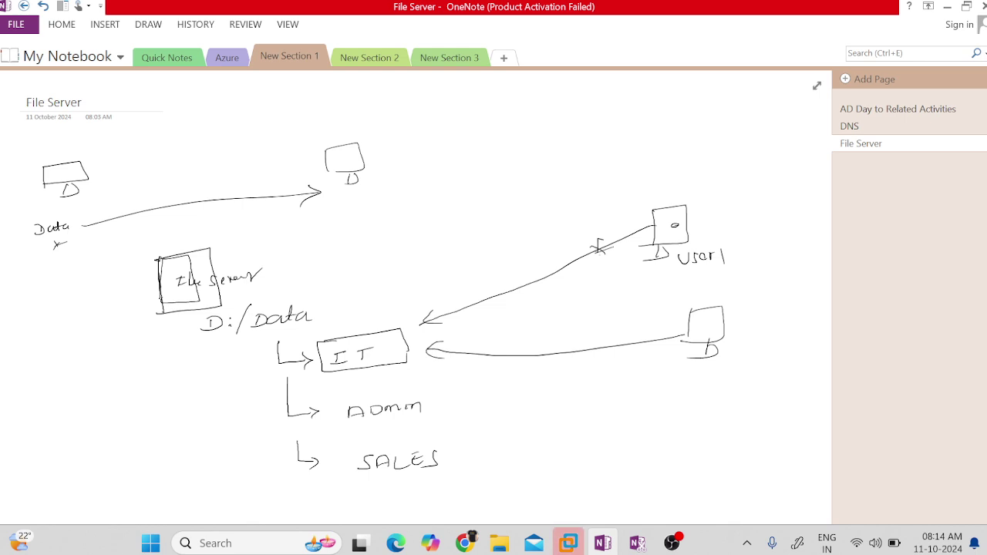
left_click_drag(679, 237, 678, 239)
Trace a second outline around the IT box and write User2 under the lower-right computer.
mouse_move(322, 342)
left_mouse_down()
mouse_move(398, 333)
mouse_move(405, 355)
left_mouse_up()
mouse_move(324, 339)
left_mouse_down()
mouse_move(324, 373)
mouse_move(407, 356)
left_mouse_up()
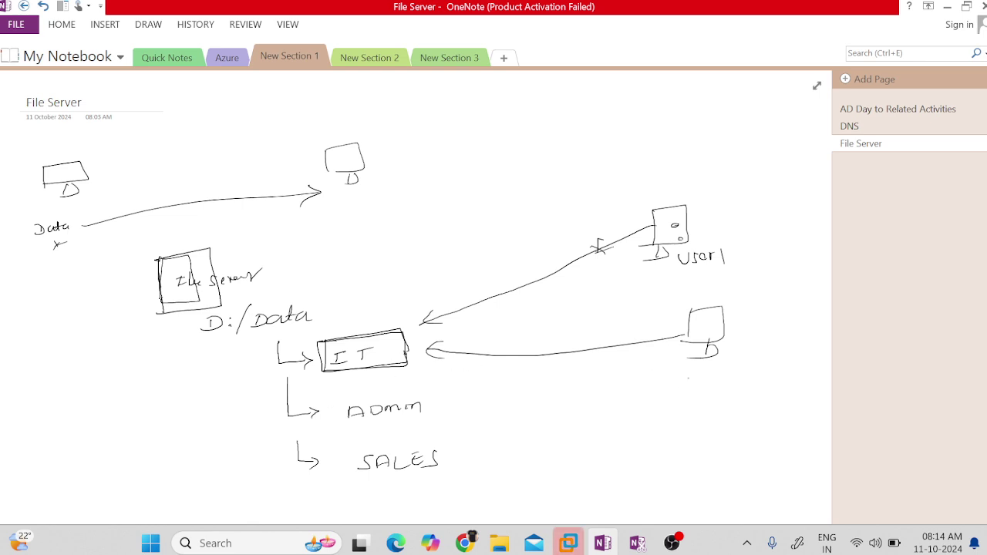
mouse_move(693, 376)
left_mouse_down()
mouse_move(699, 385)
mouse_move(730, 376)
left_mouse_up()
left_click_drag(734, 375, 756, 375)
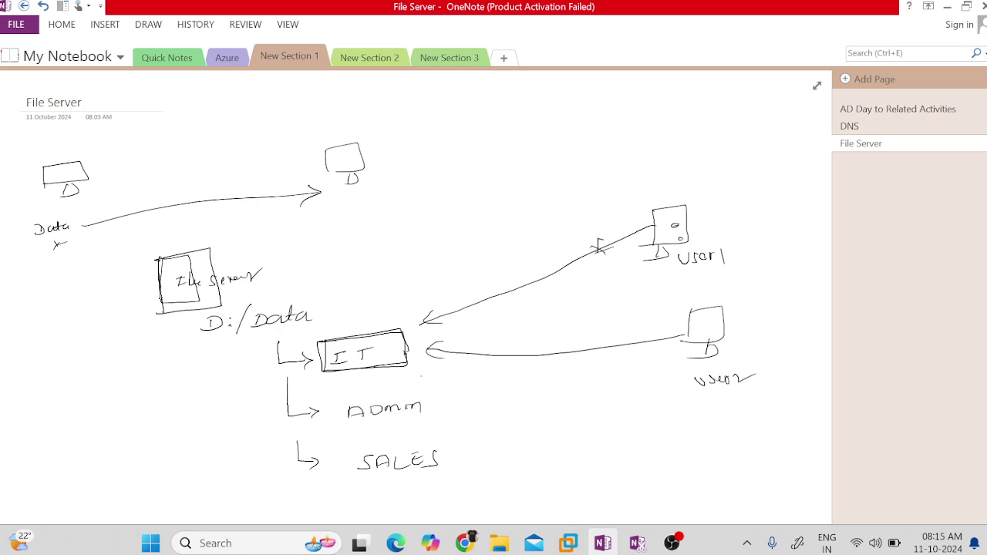
Below the diagram, handwrite '1> Share permission' and '2> NTFS permission'.
scroll(416, 293, "down", 5)
scroll(417, 293, "up", 3)
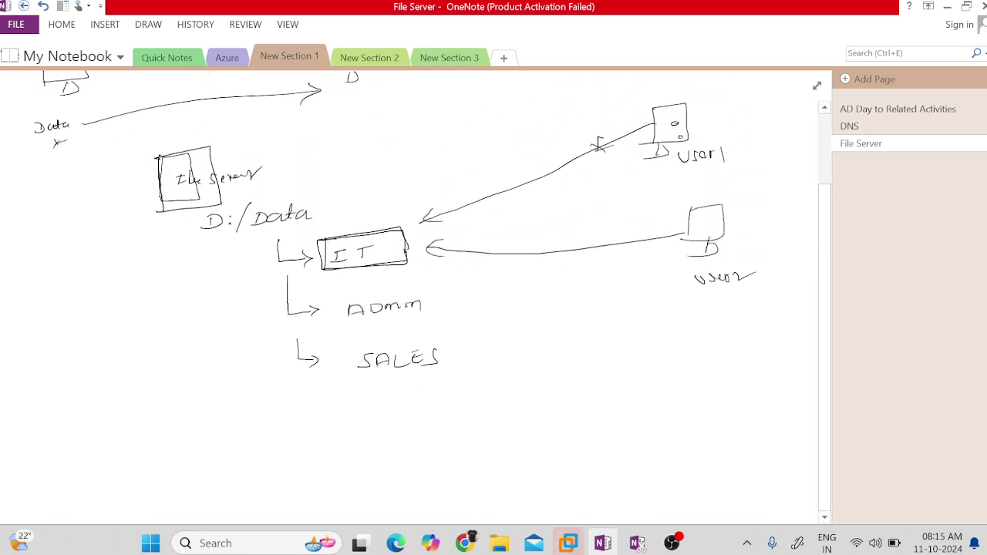
scroll(416, 293, "down", 2)
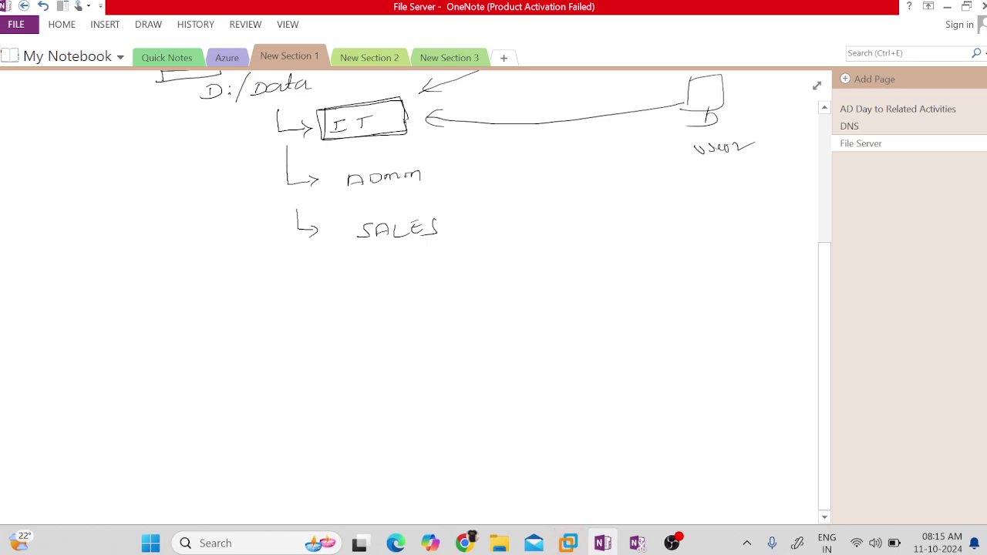
mouse_move(69, 331)
left_mouse_down()
mouse_move(82, 337)
mouse_move(70, 351)
left_mouse_up()
mouse_move(110, 322)
left_mouse_down()
mouse_move(91, 340)
mouse_move(165, 332)
left_mouse_up()
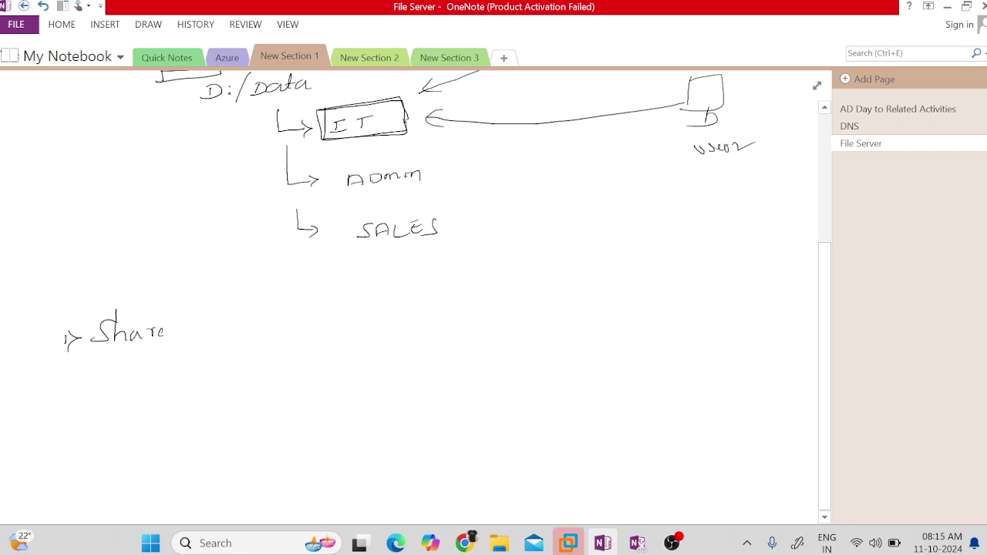
mouse_move(60, 402)
left_mouse_down()
mouse_move(67, 422)
mouse_move(158, 395)
left_mouse_up()
mouse_move(148, 396)
left_mouse_down()
mouse_move(148, 409)
mouse_move(179, 396)
mouse_move(184, 407)
left_mouse_up()
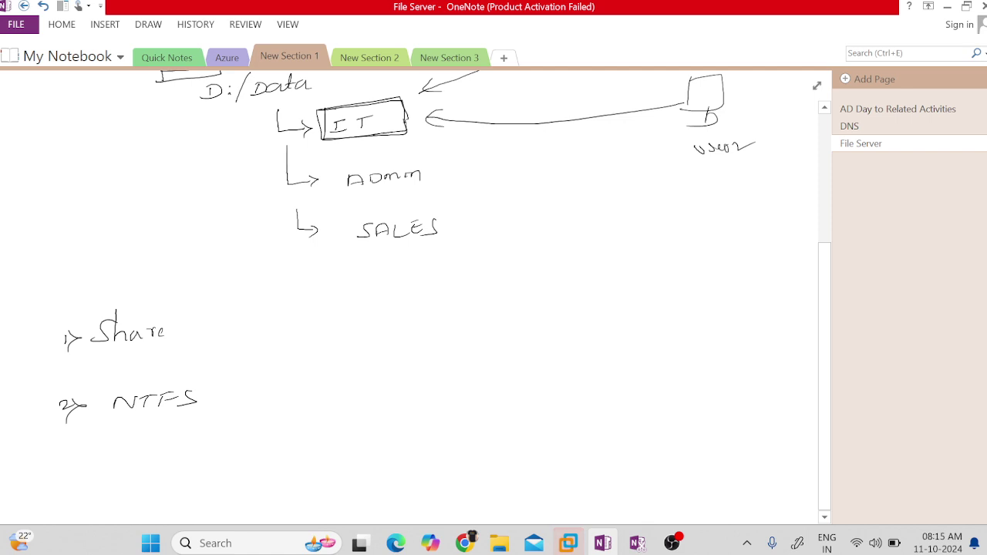
mouse_move(207, 340)
left_mouse_down()
mouse_move(274, 323)
mouse_move(316, 336)
left_mouse_up()
mouse_move(217, 397)
left_mouse_down()
mouse_move(219, 412)
mouse_move(234, 393)
mouse_move(330, 397)
left_mouse_up()
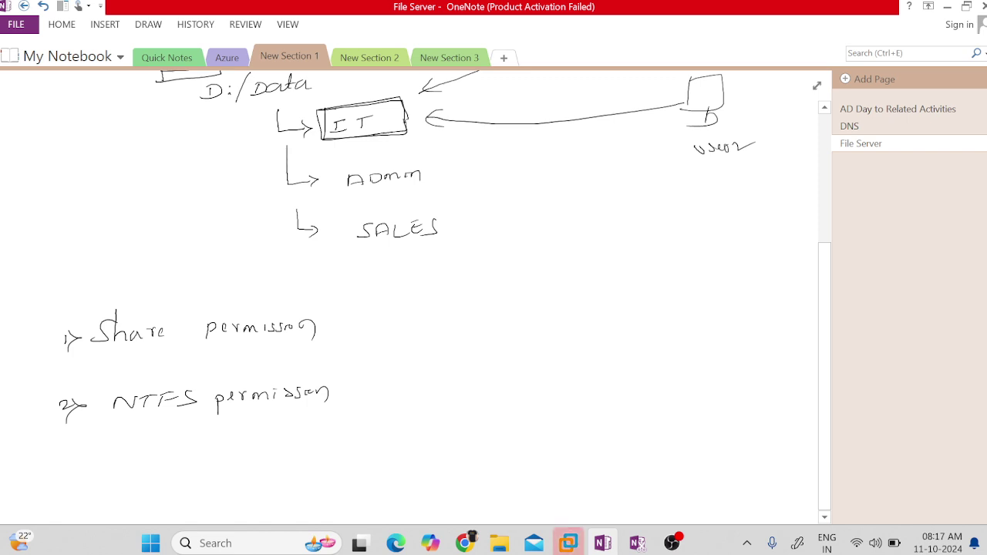
Ink an arrow after NTFS permission pointing to a handwritten 'Security permission'.
mouse_move(343, 393)
left_mouse_down()
mouse_move(362, 394)
mouse_move(355, 399)
left_mouse_up()
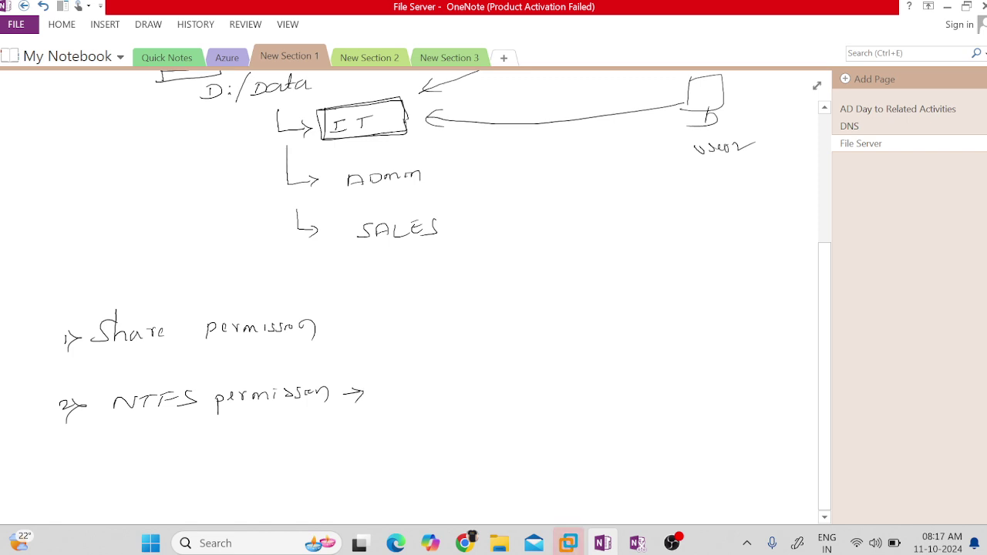
mouse_move(406, 381)
left_mouse_down()
mouse_move(397, 398)
mouse_move(474, 381)
mouse_move(498, 401)
mouse_move(565, 378)
mouse_move(650, 370)
left_mouse_up()
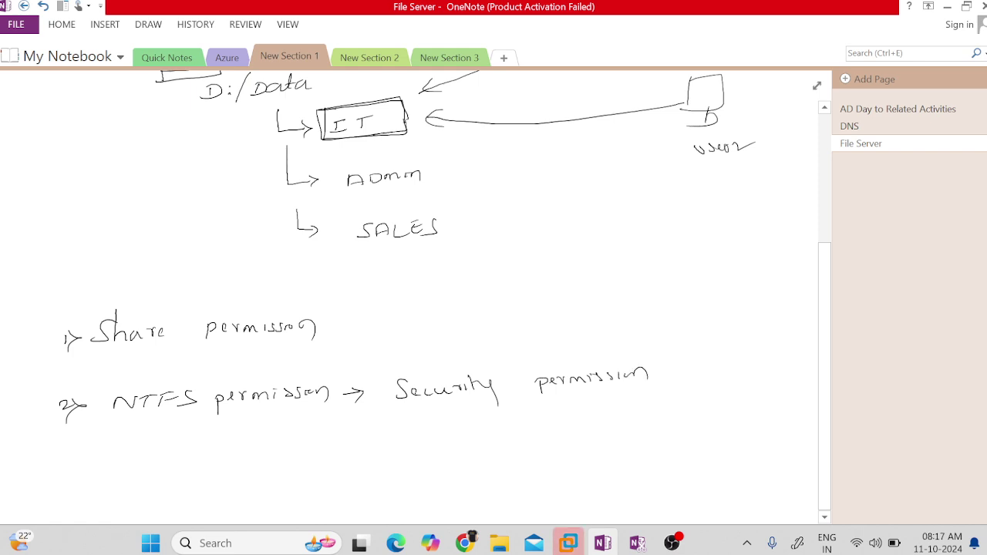
scroll(417, 293, "down", 3)
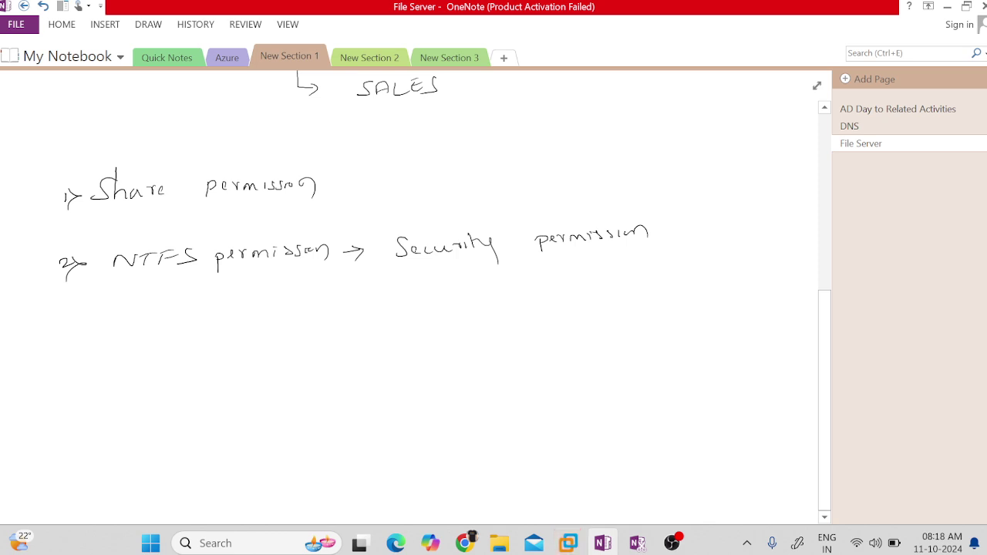
Under NTFS permission, handwrite the first two items, Read and Right.
left_click_drag(137, 337, 191, 343)
left_click_drag(207, 338, 222, 339)
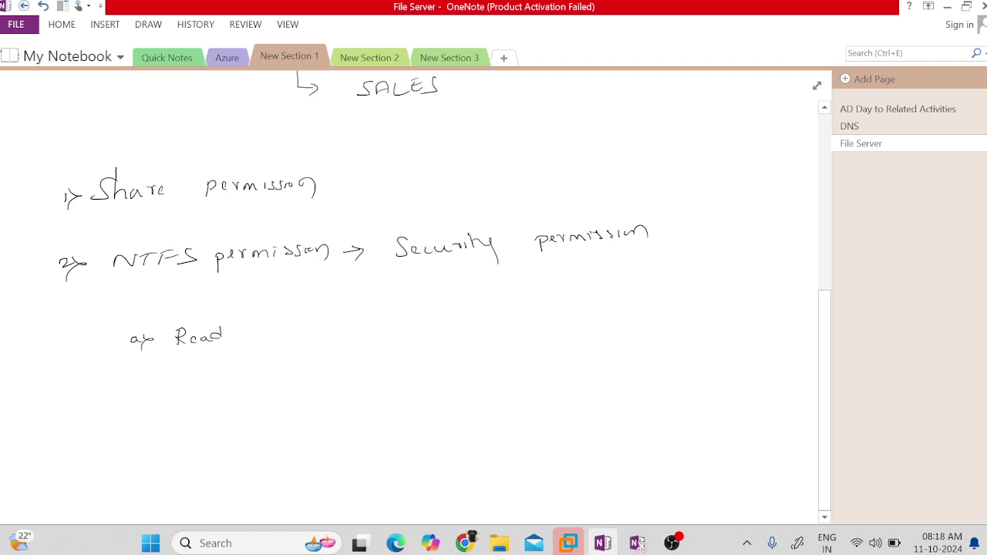
left_click_drag(128, 375, 140, 388)
mouse_move(182, 368)
left_mouse_down()
mouse_move(210, 390)
mouse_move(235, 369)
left_mouse_up()
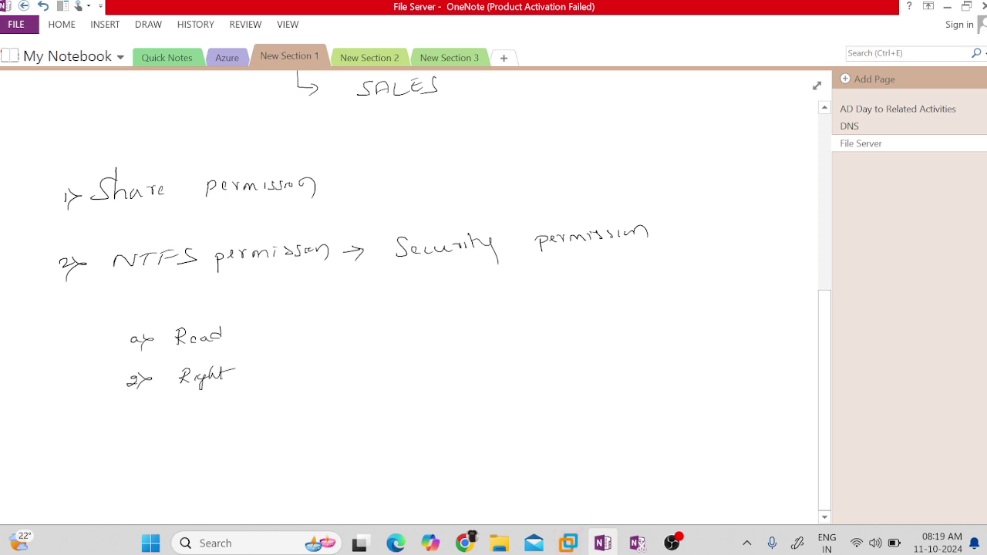
Add '3> modify' and '4> Full Control' below Right.
mouse_move(124, 424)
left_mouse_down()
mouse_move(131, 436)
mouse_move(242, 420)
left_mouse_up()
left_click_drag(242, 420, 223, 450)
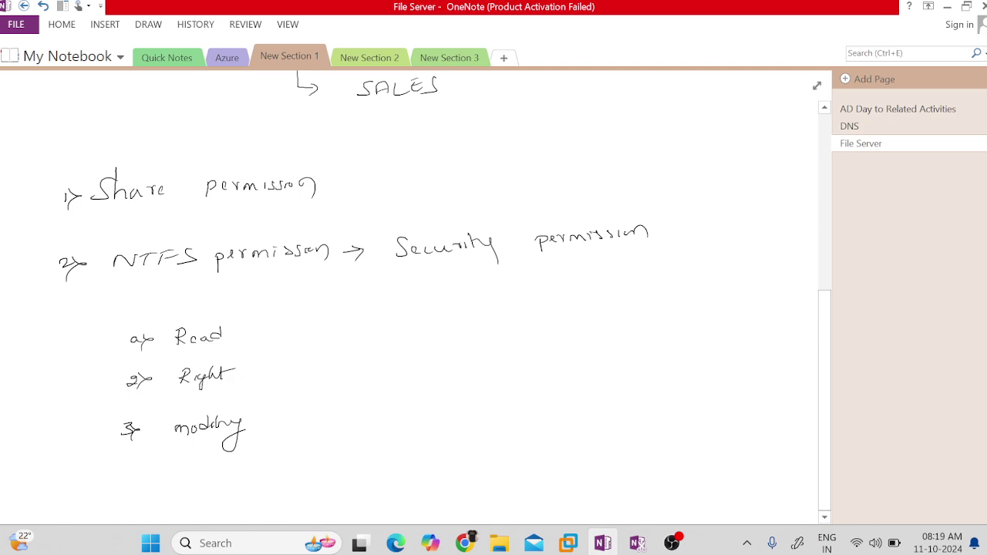
mouse_move(131, 463)
left_mouse_down()
mouse_move(149, 478)
mouse_move(207, 475)
left_mouse_up()
mouse_move(213, 460)
left_mouse_down()
mouse_move(215, 474)
mouse_move(306, 451)
left_mouse_up()
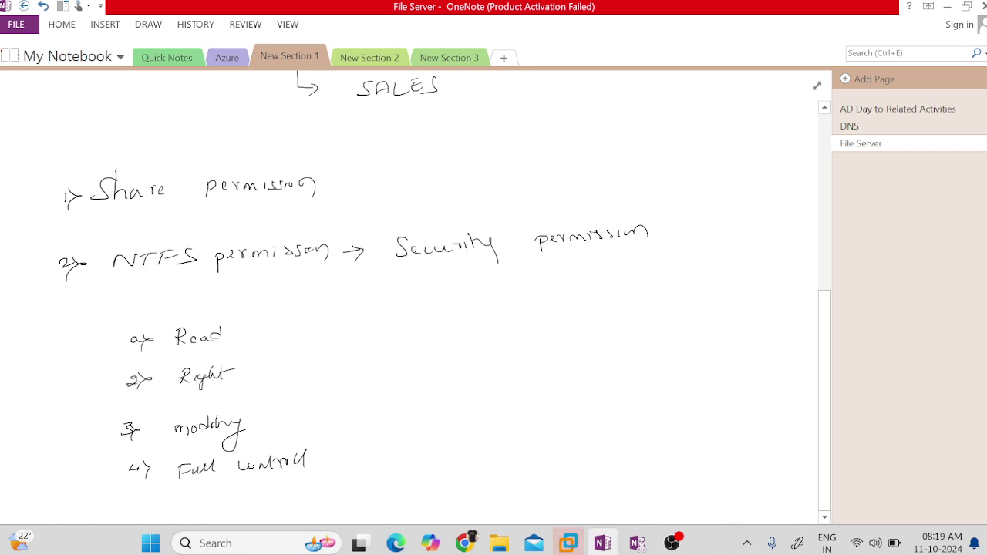
Scroll the page down so the permission list moves toward the top with space beside it.
scroll(409, 293, "down", 2)
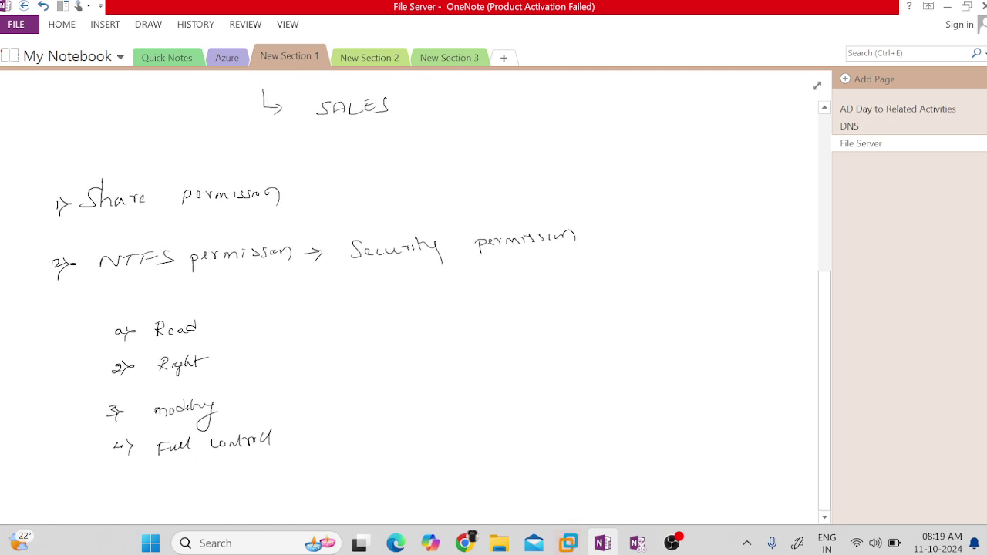
scroll(416, 293, "down", 1)
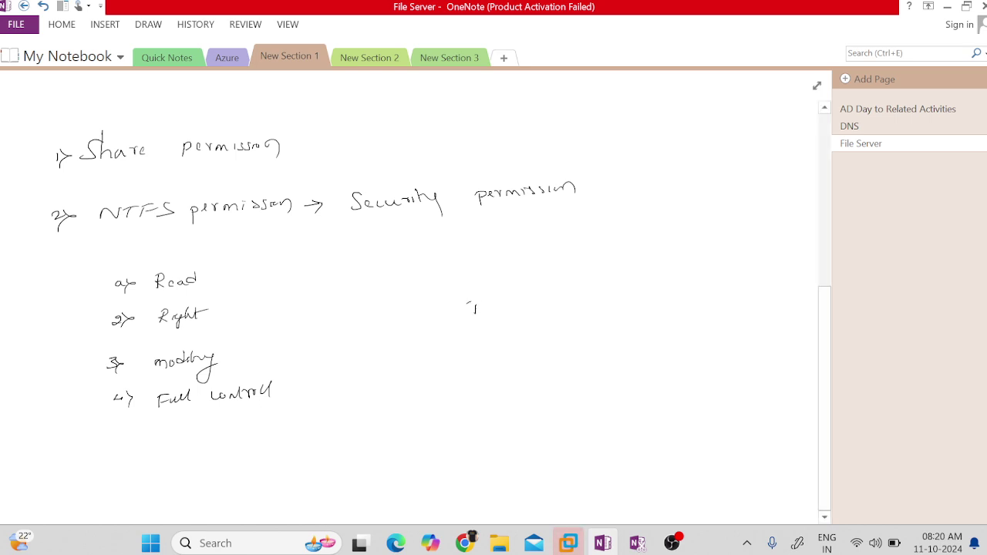
Box the word IT and write user1 labelled 'owner' to its right.
left_click_drag(488, 298, 507, 295)
left_click_drag(444, 293, 530, 308)
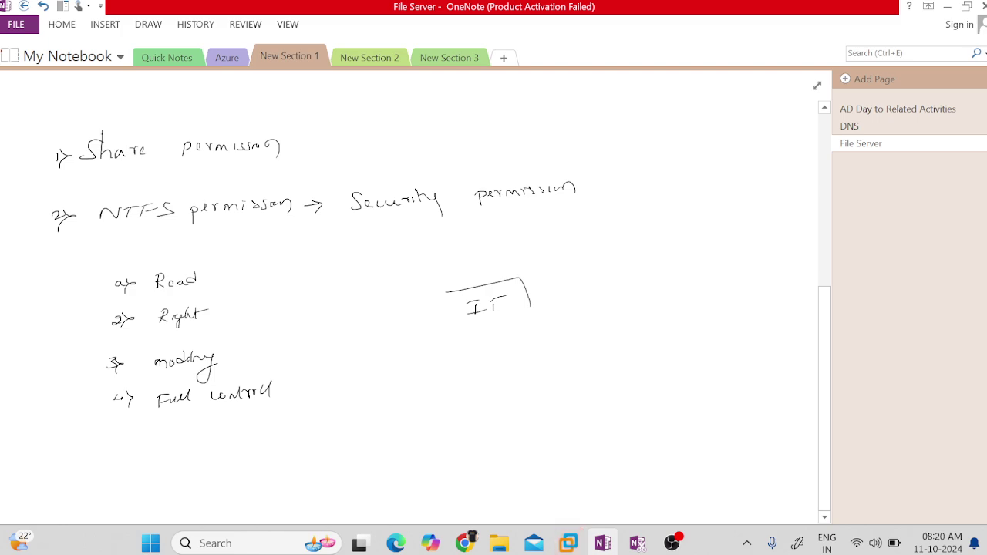
mouse_move(443, 293)
left_mouse_down()
mouse_move(522, 318)
mouse_move(532, 300)
mouse_move(592, 286)
mouse_move(601, 296)
left_mouse_up()
left_click_drag(609, 291, 626, 287)
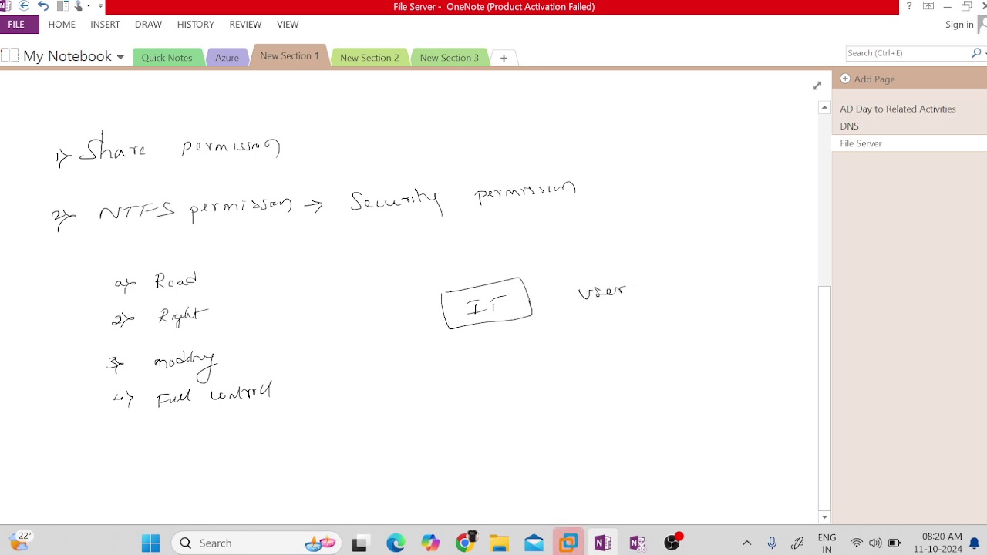
left_click_drag(690, 276, 756, 268)
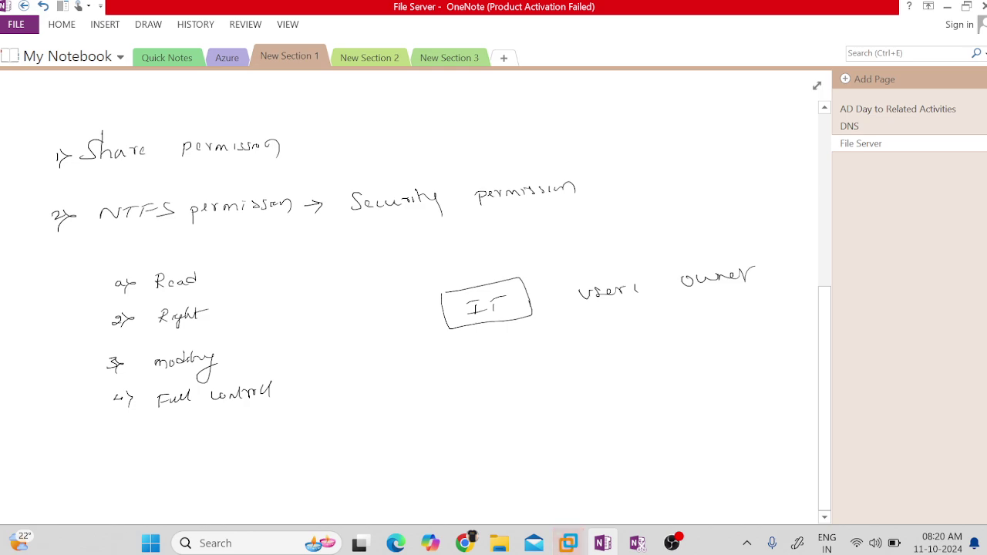
Write 'User2 → owner' below, draw a curved arrow up to User1, and circle owner.
left_click_drag(588, 349, 603, 361)
left_click_drag(616, 353, 683, 352)
mouse_move(677, 346)
left_mouse_down()
mouse_move(679, 360)
mouse_move(768, 339)
left_mouse_up()
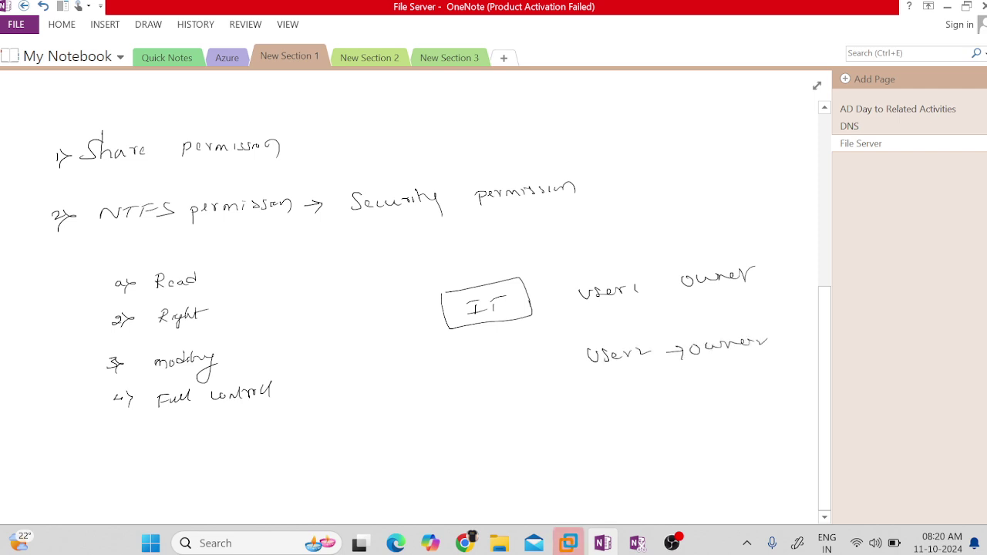
mouse_move(589, 369)
left_mouse_down()
mouse_move(578, 367)
mouse_move(599, 312)
mouse_move(616, 309)
left_mouse_up()
mouse_move(764, 255)
left_mouse_down()
mouse_move(691, 257)
mouse_move(733, 298)
mouse_move(760, 256)
left_mouse_up()
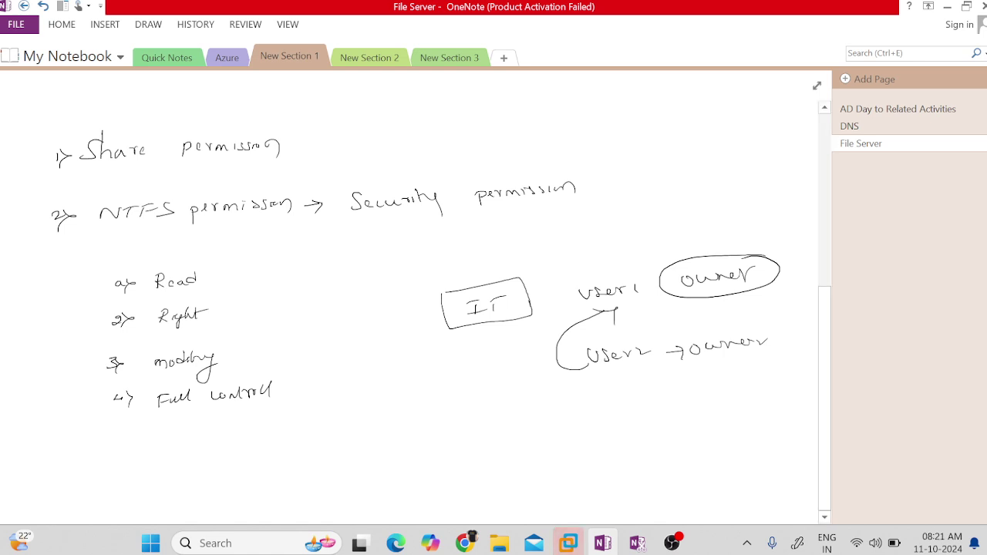
Draw an arrow from Full Control to User2 and add '5> Special permission' to the list.
mouse_move(327, 381)
left_mouse_down()
mouse_move(547, 361)
mouse_move(515, 379)
left_mouse_up()
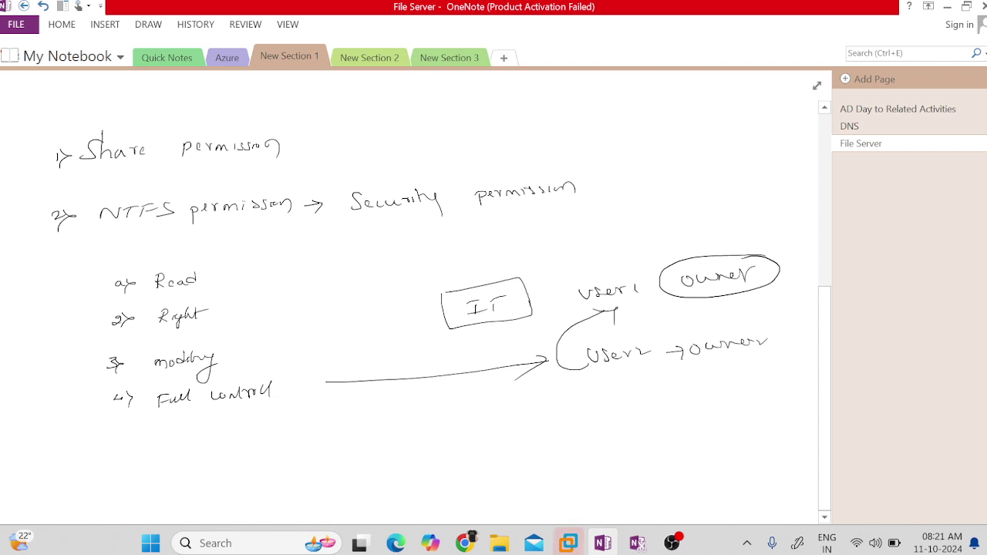
mouse_move(121, 438)
left_mouse_down()
mouse_move(113, 461)
mouse_move(126, 464)
left_mouse_up()
mouse_move(168, 438)
left_mouse_down()
mouse_move(158, 455)
mouse_move(216, 447)
mouse_move(246, 461)
mouse_move(266, 441)
left_mouse_up()
left_click_drag(270, 449, 327, 440)
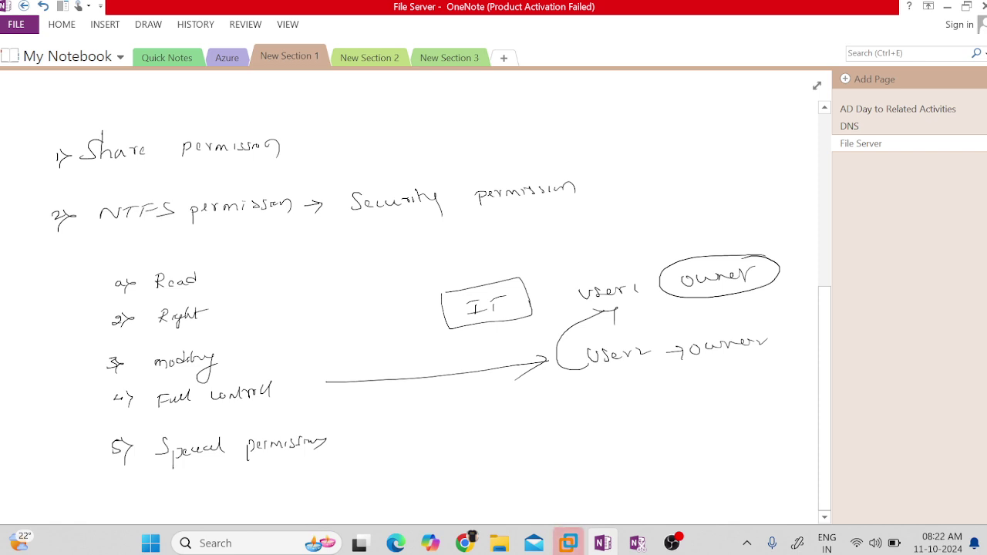
Handwrite '(list view)' after Special permission.
mouse_move(373, 426)
left_mouse_down()
mouse_move(372, 448)
mouse_move(404, 446)
left_mouse_up()
mouse_move(416, 424)
left_mouse_down()
mouse_move(416, 441)
mouse_move(452, 431)
left_mouse_up()
left_click_drag(454, 434, 481, 429)
left_click_drag(491, 419, 474, 453)
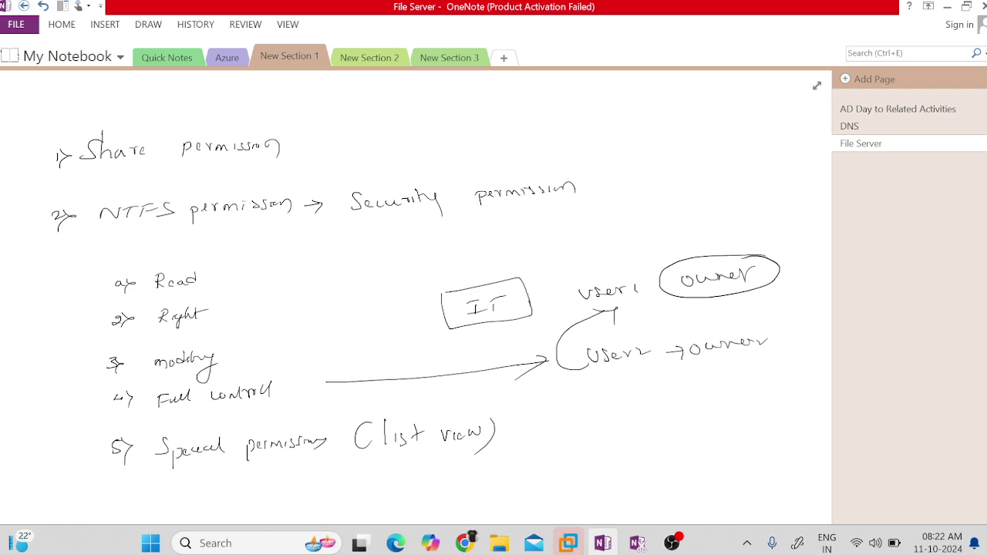
Below the permission notes, write and underline the heading 'Day to Day operations'.
scroll(441, 308, "down", 6)
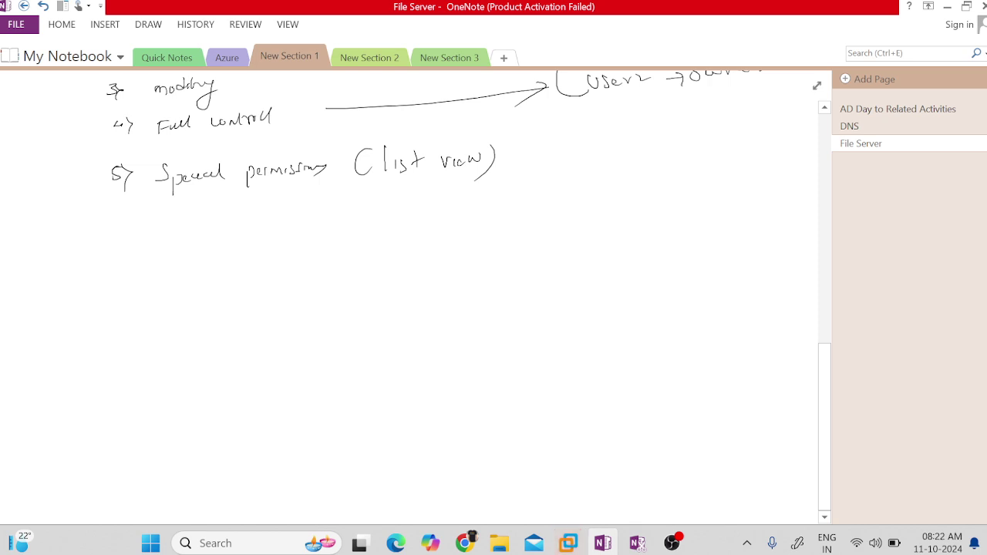
left_click_drag(61, 262, 39, 279)
mouse_move(88, 261)
left_mouse_down()
mouse_move(118, 256)
mouse_move(113, 285)
left_mouse_up()
left_click_drag(154, 239, 157, 264)
mouse_move(151, 254)
left_mouse_down()
mouse_move(168, 248)
mouse_move(207, 262)
mouse_move(196, 265)
left_mouse_up()
mouse_move(255, 246)
left_mouse_down()
mouse_move(249, 256)
mouse_move(262, 255)
left_mouse_up()
mouse_move(262, 255)
left_mouse_down()
mouse_move(273, 245)
mouse_move(270, 279)
left_mouse_up()
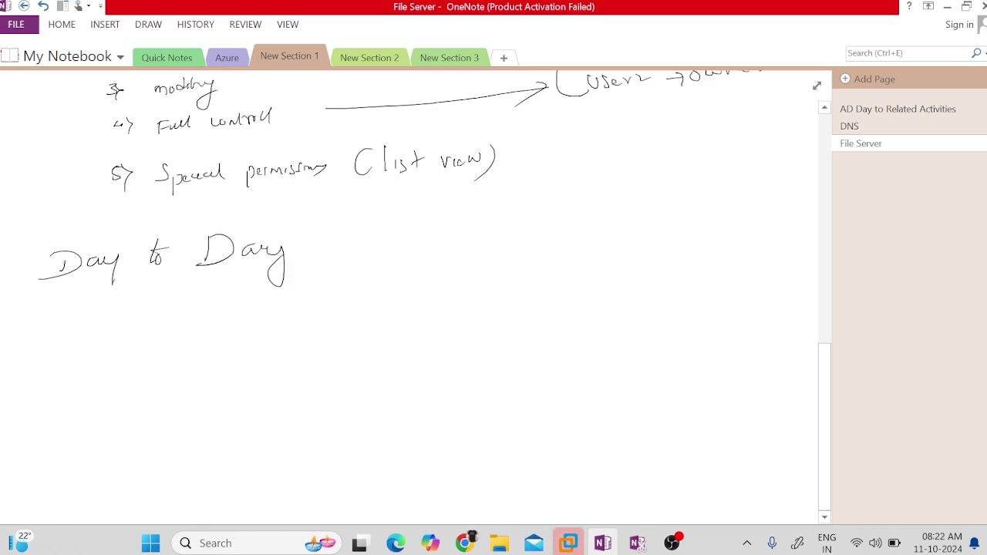
left_click_drag(339, 237, 338, 249)
mouse_move(352, 239)
left_mouse_down()
mouse_move(352, 260)
mouse_move(365, 245)
left_mouse_up()
left_click_drag(373, 246, 423, 229)
left_click_drag(426, 244, 465, 242)
left_click_drag(51, 309, 391, 297)
List '1> provide access to File/Folder' and '2> Remove access' under the heading.
left_click_drag(124, 355, 119, 376)
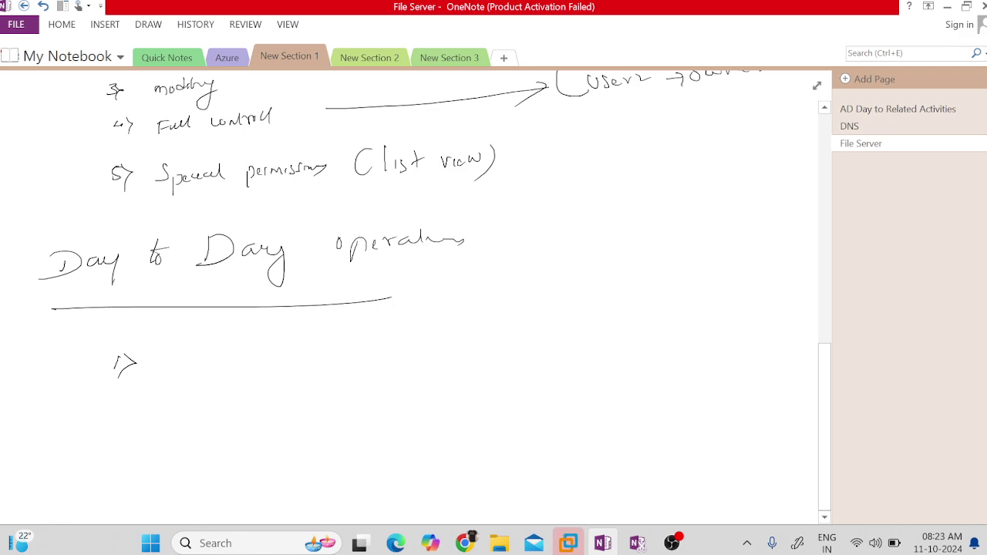
mouse_move(175, 357)
left_mouse_down()
mouse_move(173, 379)
mouse_move(214, 357)
mouse_move(398, 347)
mouse_move(449, 356)
mouse_move(621, 333)
left_mouse_up()
mouse_move(116, 412)
left_mouse_down()
mouse_move(134, 417)
mouse_move(136, 434)
left_mouse_up()
mouse_move(202, 399)
left_mouse_down()
mouse_move(199, 420)
mouse_move(265, 406)
left_mouse_up()
left_click_drag(269, 402, 406, 399)
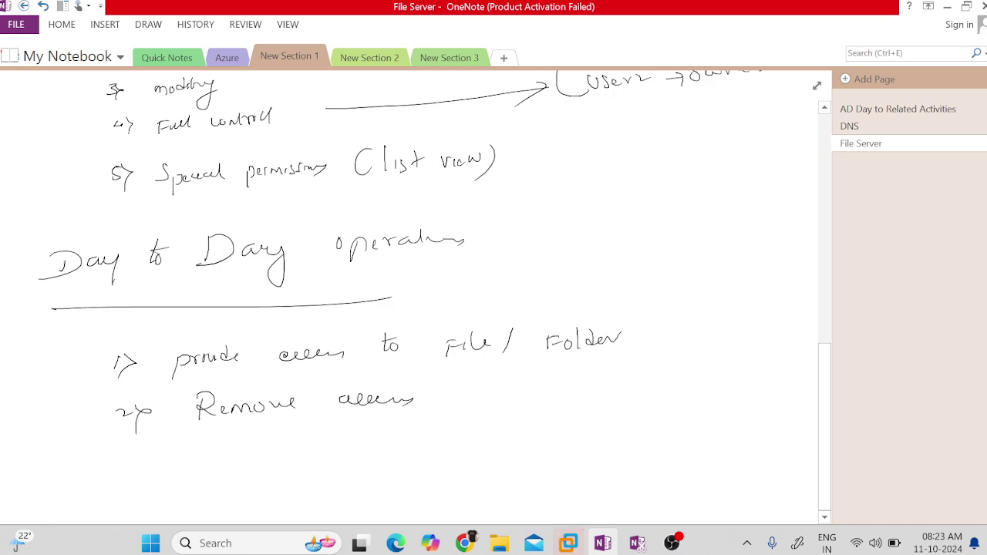
Add '3> validate access' as the third operations item.
mouse_move(124, 451)
left_mouse_down()
mouse_move(128, 467)
mouse_move(156, 462)
left_mouse_up()
left_click_drag(134, 466, 133, 476)
left_click_drag(197, 454, 215, 452)
mouse_move(222, 456)
left_mouse_down()
mouse_move(253, 438)
mouse_move(264, 452)
mouse_move(283, 441)
mouse_move(291, 451)
left_mouse_up()
left_click_drag(291, 454, 312, 443)
mouse_move(371, 441)
left_mouse_down()
mouse_move(370, 455)
mouse_move(429, 451)
left_mouse_up()
Add '4> Inheritance' and start writing IT beside it.
scroll(416, 293, "down", 4)
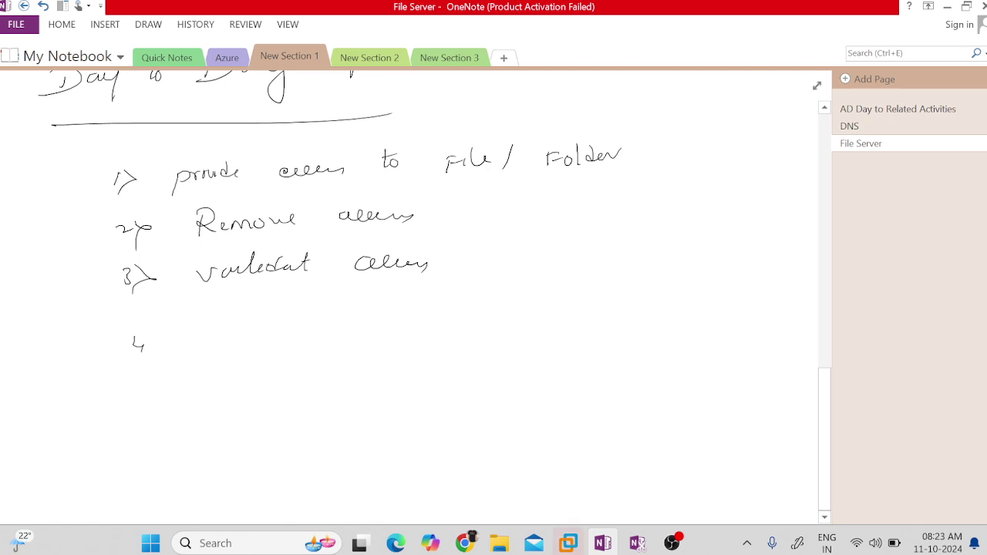
left_click_drag(148, 339, 145, 367)
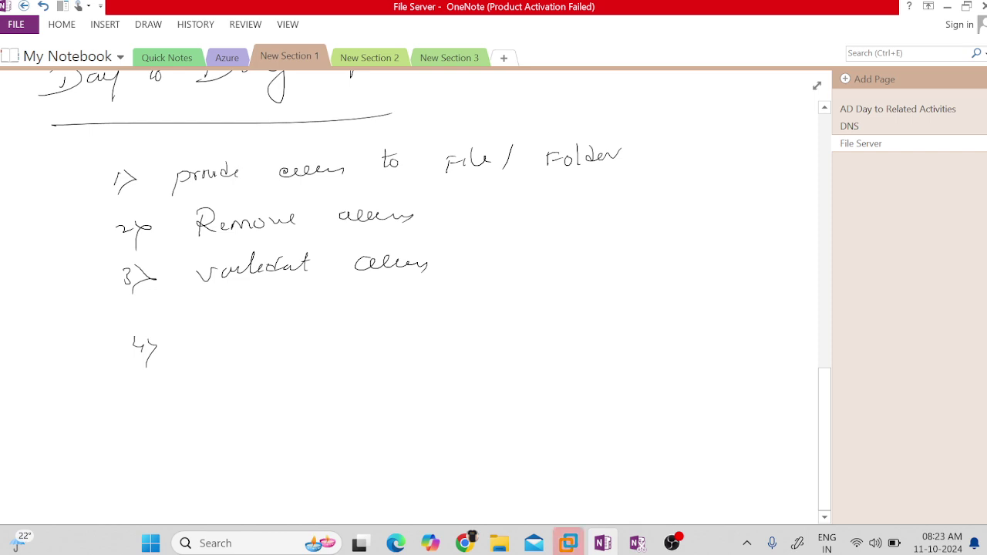
mouse_move(203, 315)
left_mouse_down()
mouse_move(201, 341)
mouse_move(298, 334)
left_mouse_up()
left_click_drag(305, 331, 314, 330)
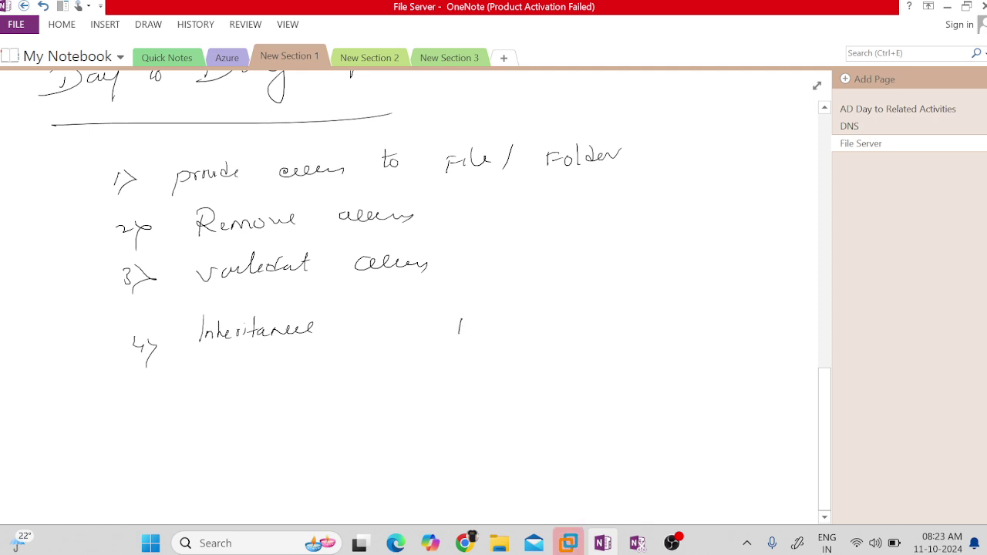
mouse_move(451, 315)
left_mouse_down()
mouse_move(476, 313)
mouse_move(477, 331)
left_mouse_up()
Box 'IT' and draw arrows from it to windows, Linux and Backup subfolders.
left_click_drag(498, 316, 496, 325)
mouse_move(434, 307)
left_mouse_down()
mouse_move(531, 294)
mouse_move(538, 327)
mouse_move(425, 344)
mouse_move(538, 334)
left_mouse_up()
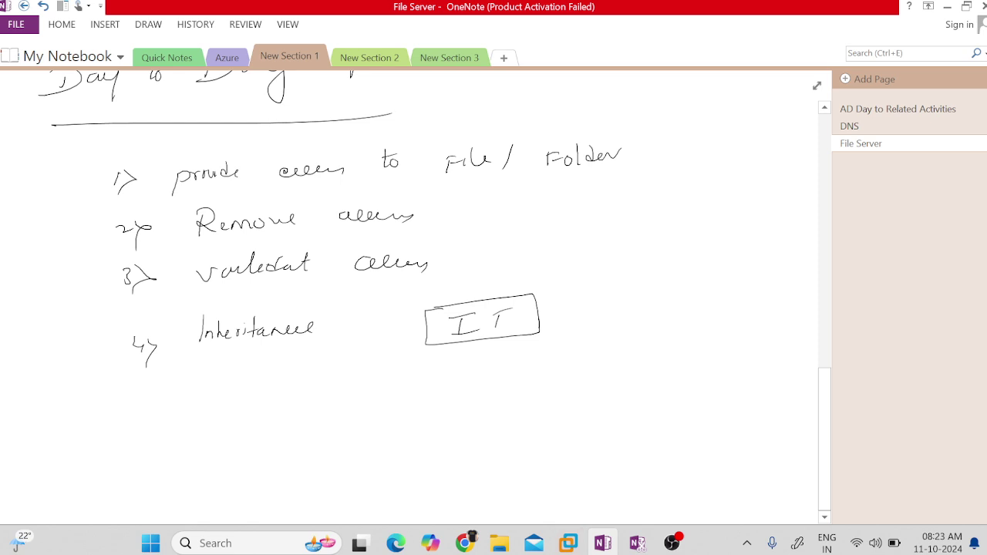
mouse_move(479, 347)
left_mouse_down()
mouse_move(506, 393)
mouse_move(620, 371)
left_mouse_up()
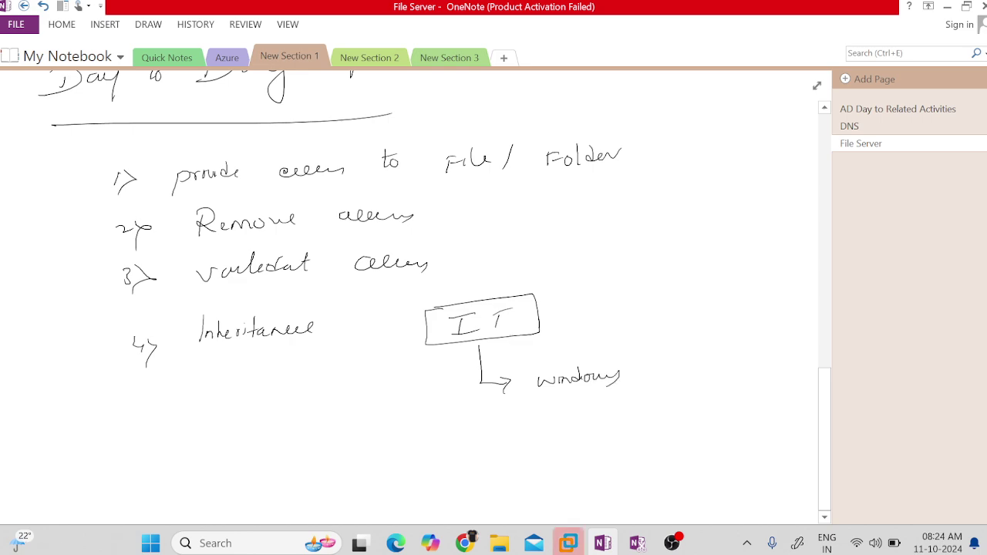
mouse_move(494, 413)
left_mouse_down()
mouse_move(517, 437)
mouse_move(633, 429)
left_mouse_up()
mouse_move(506, 469)
left_mouse_down()
mouse_move(521, 489)
mouse_move(540, 487)
left_mouse_up()
left_click_drag(534, 473, 538, 494)
mouse_move(580, 469)
left_mouse_down()
mouse_move(582, 485)
mouse_move(660, 469)
mouse_move(666, 478)
left_mouse_up()
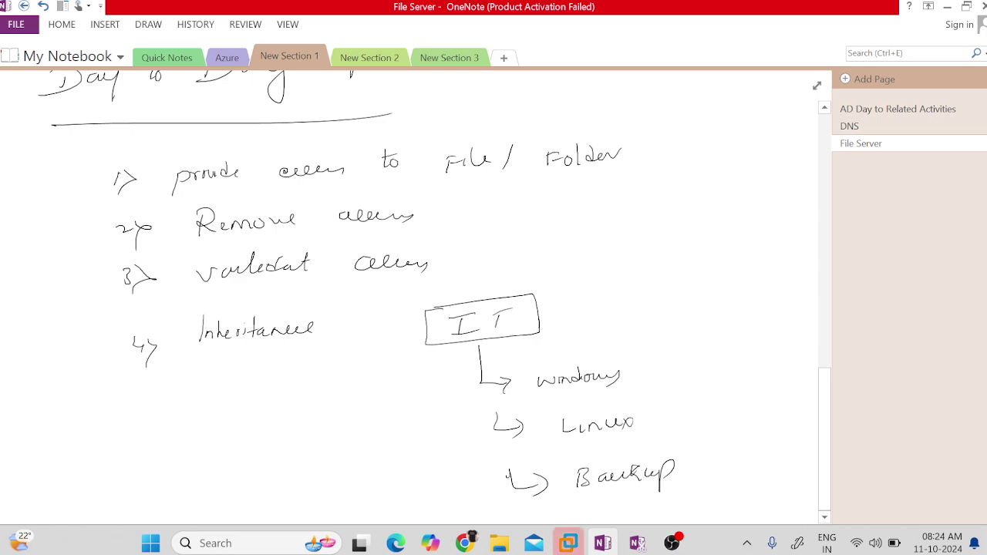
Write 'User1 → modify' beside an arrow pointing into the IT box.
mouse_move(586, 304)
left_mouse_down()
mouse_move(542, 305)
mouse_move(560, 313)
left_mouse_up()
left_click_drag(603, 290, 627, 302)
left_click_drag(637, 298, 660, 290)
mouse_move(671, 289)
left_mouse_down()
mouse_move(670, 303)
mouse_move(795, 282)
mouse_move(789, 303)
left_mouse_up()
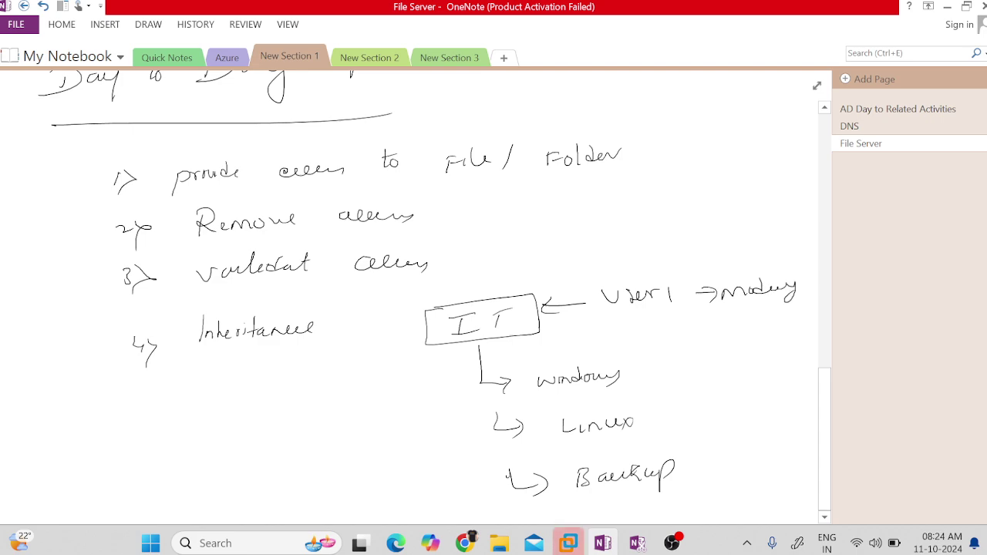
Retrace the IT box outline and the arrows down to windows, Linux and Backup.
mouse_move(427, 310)
left_mouse_down()
mouse_move(518, 298)
mouse_move(541, 311)
left_mouse_up()
mouse_move(437, 305)
left_mouse_down()
mouse_move(417, 341)
mouse_move(550, 329)
left_mouse_up()
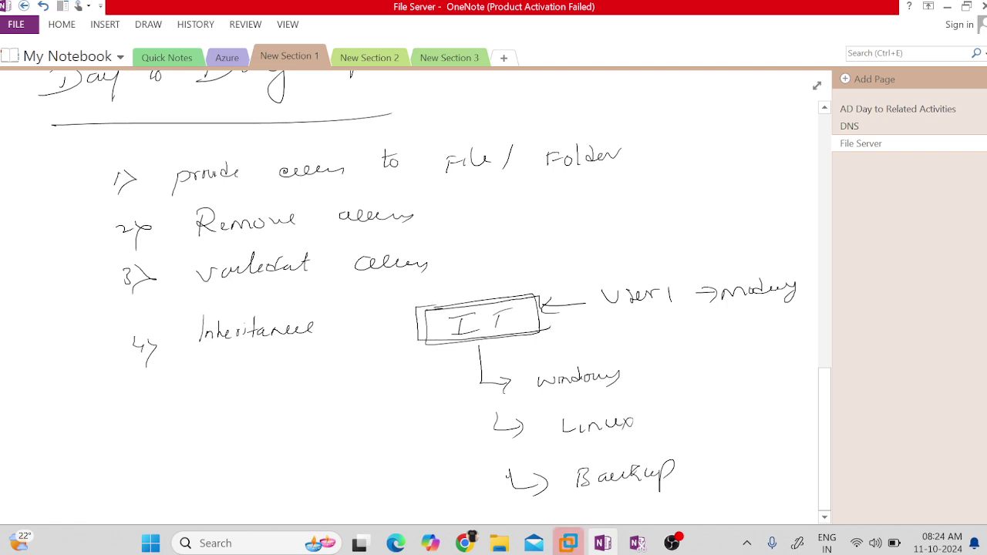
mouse_move(480, 344)
left_mouse_down()
mouse_move(480, 370)
mouse_move(509, 381)
left_mouse_up()
mouse_move(498, 414)
left_mouse_down()
mouse_move(505, 433)
mouse_move(526, 430)
left_mouse_up()
left_click_drag(522, 422, 529, 438)
left_click_drag(510, 486, 549, 485)
left_click_drag(542, 477, 552, 488)
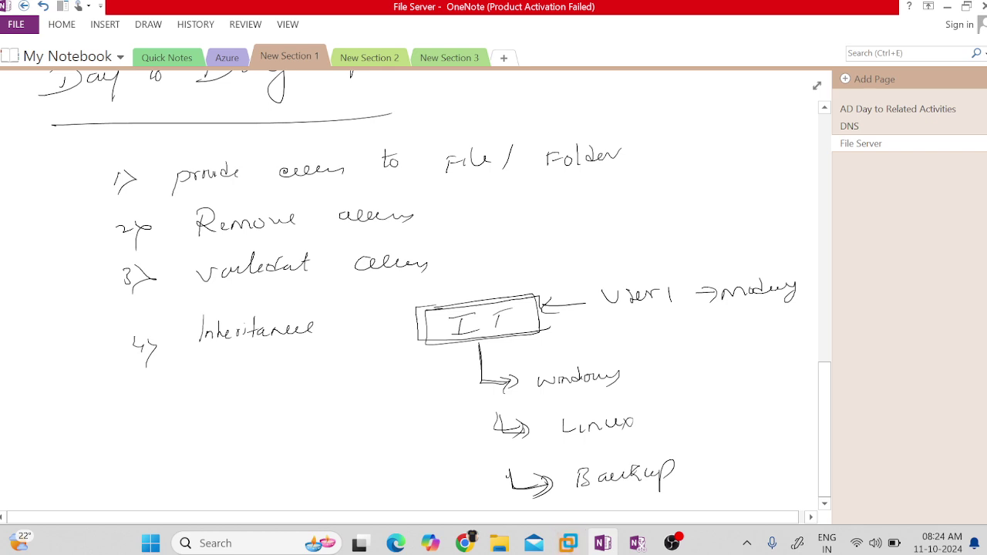
mouse_move(476, 346)
left_mouse_down()
mouse_move(477, 378)
mouse_move(505, 383)
mouse_move(499, 429)
mouse_move(525, 429)
left_mouse_up()
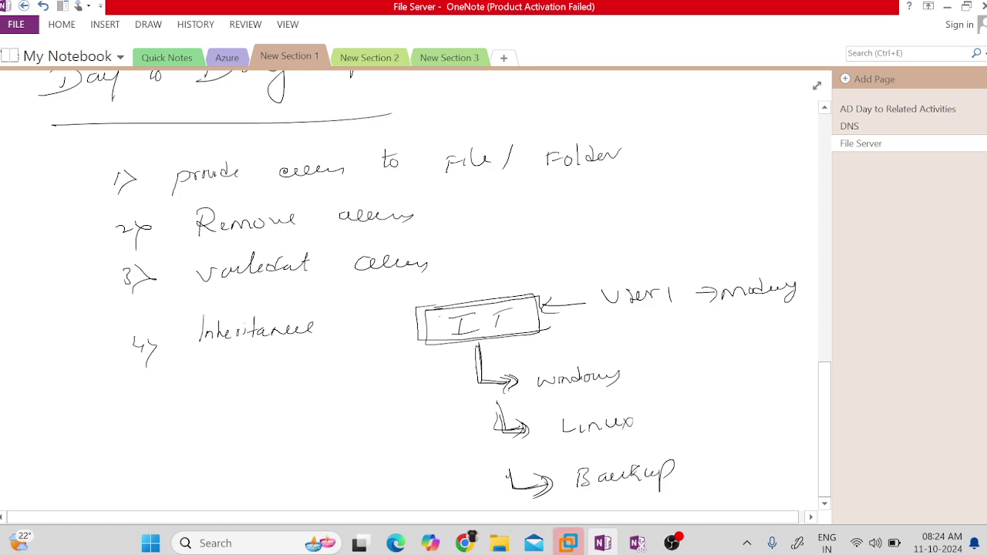
Undo the stray dot in the IT box, then underline windows, Linux and Backup.
left_click(484, 323)
key("ctrl+z")
left_click_drag(555, 390, 598, 388)
left_click_drag(588, 443, 623, 439)
left_click_drag(620, 493, 655, 488)
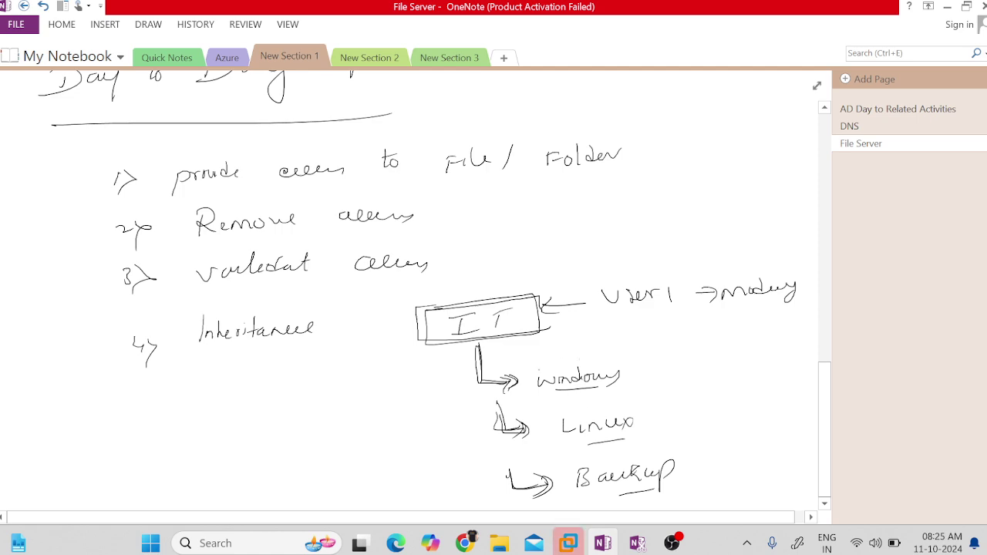
Draw boxes around the windows, Linux and Backup subfolders.
mouse_move(530, 367)
left_mouse_down()
mouse_move(611, 359)
mouse_move(635, 385)
mouse_move(540, 397)
mouse_move(531, 368)
left_mouse_up()
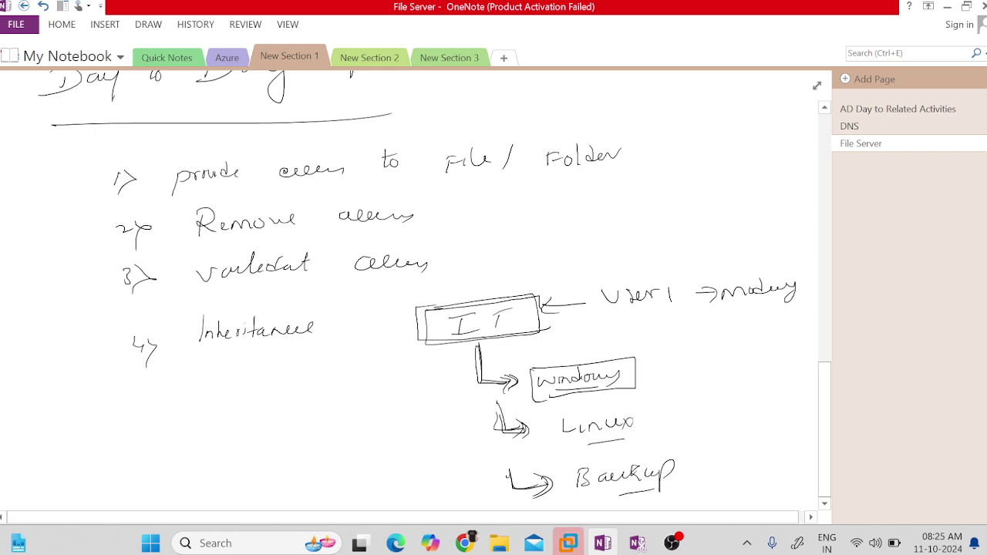
mouse_move(542, 418)
left_mouse_down()
mouse_move(638, 413)
mouse_move(659, 433)
left_mouse_up()
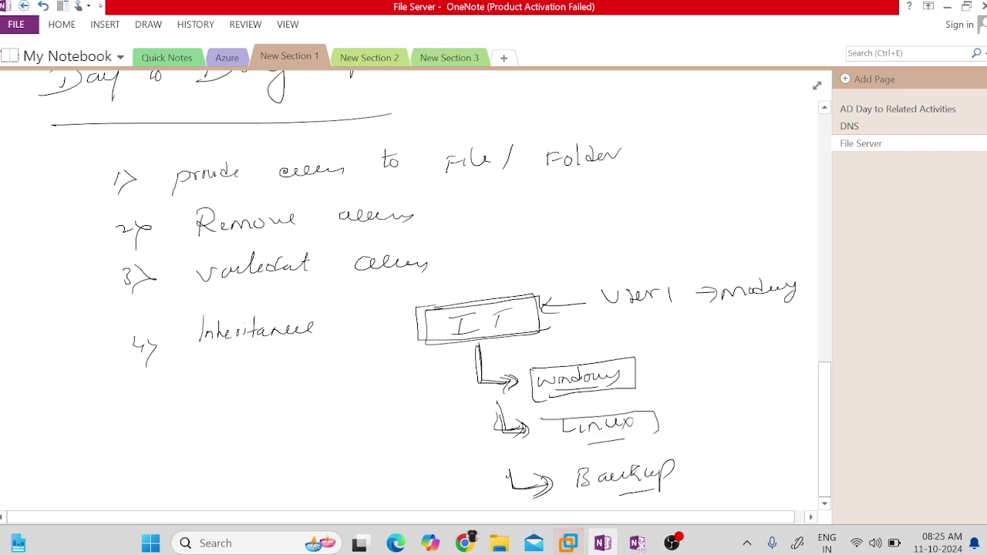
left_click_drag(541, 417, 544, 454)
mouse_move(544, 454)
left_mouse_down()
mouse_move(660, 445)
mouse_move(567, 498)
left_mouse_up()
mouse_move(559, 462)
left_mouse_down()
mouse_move(694, 454)
mouse_move(573, 498)
left_mouse_up()
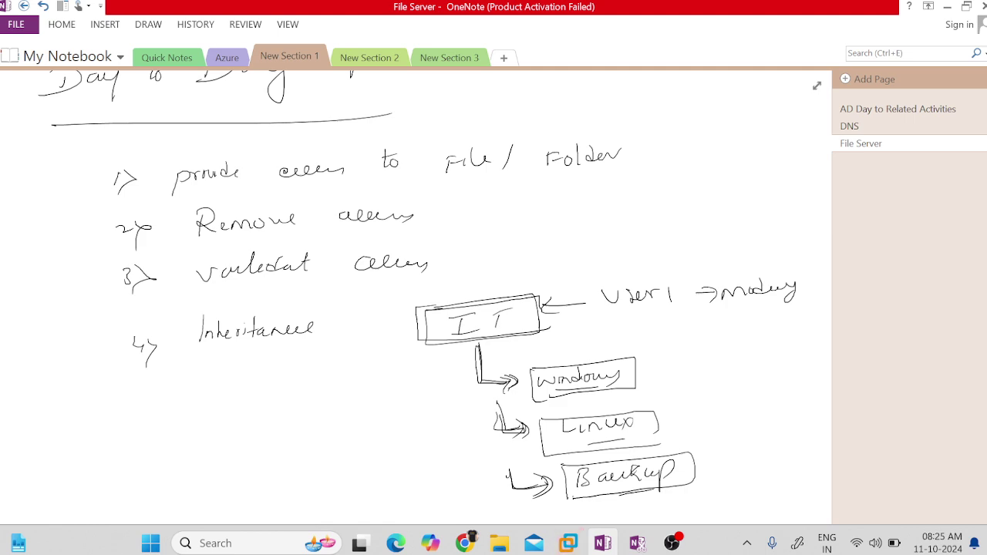
Scroll through the File Server notes and add a pen stroke to the IT folder sketch.
scroll(758, 426, "down", 1)
scroll(416, 293, "up", 1)
scroll(416, 293, "right", 3)
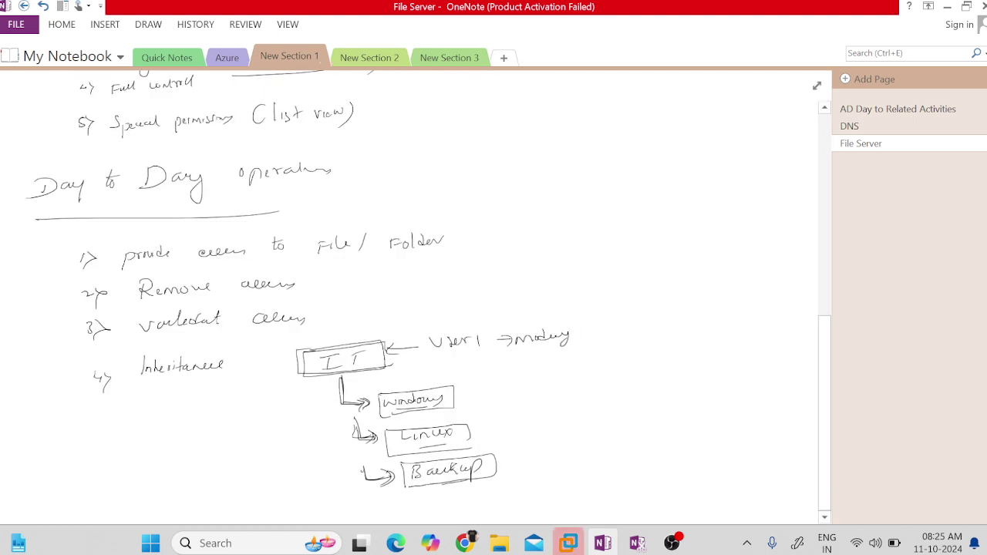
scroll(416, 293, "up", 4)
scroll(416, 293, "up", 4)
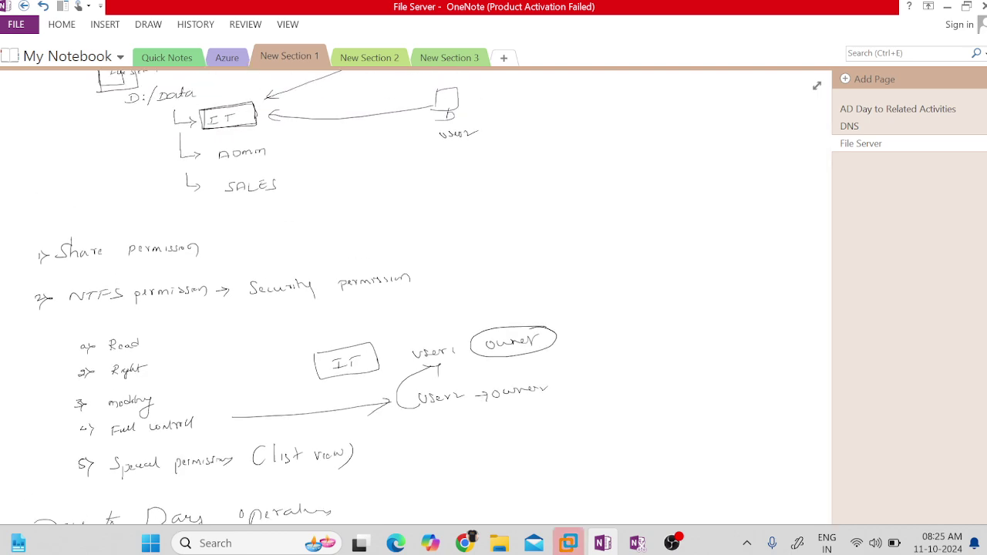
scroll(417, 292, "down", 1)
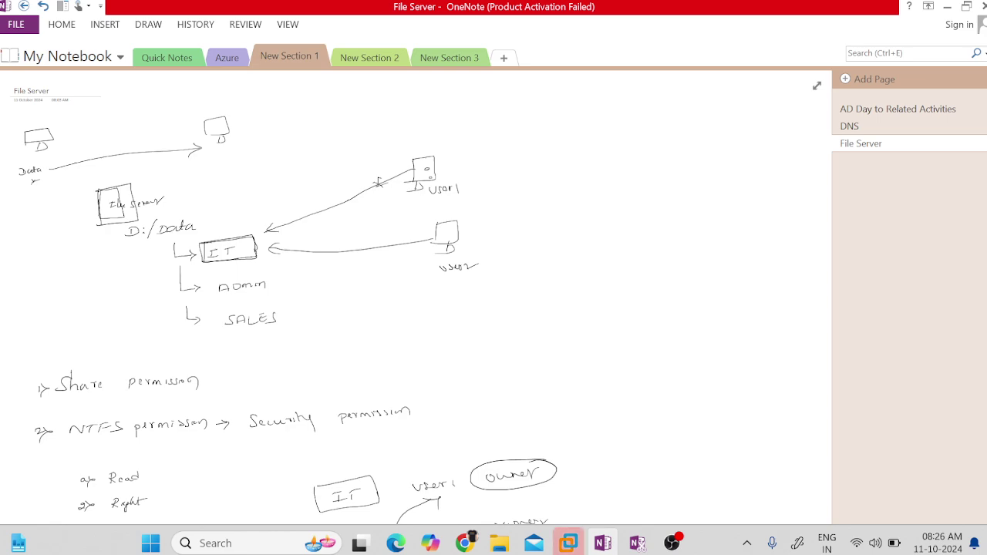
scroll(423, 297, "down", 3)
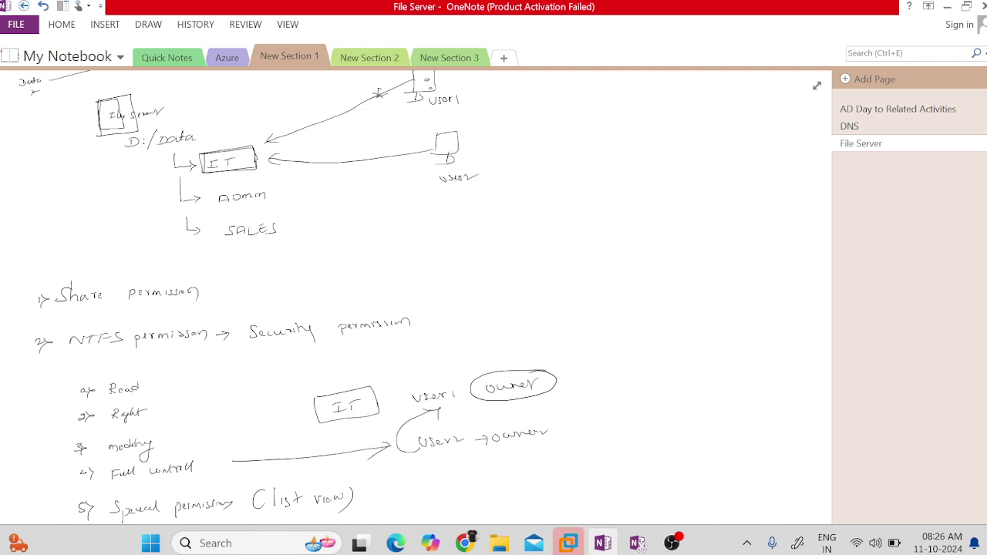
scroll(378, 93, "down", 1)
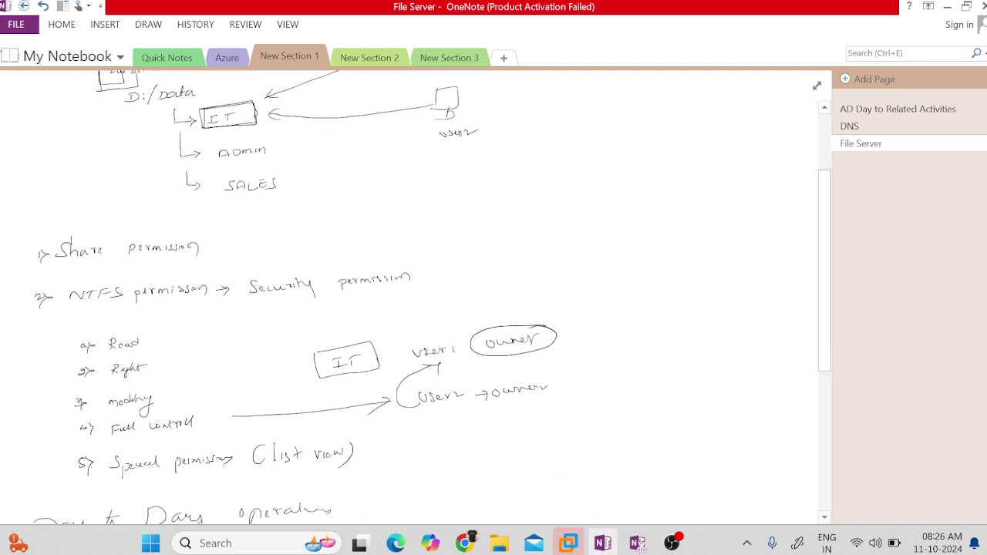
scroll(409, 293, "up", 2)
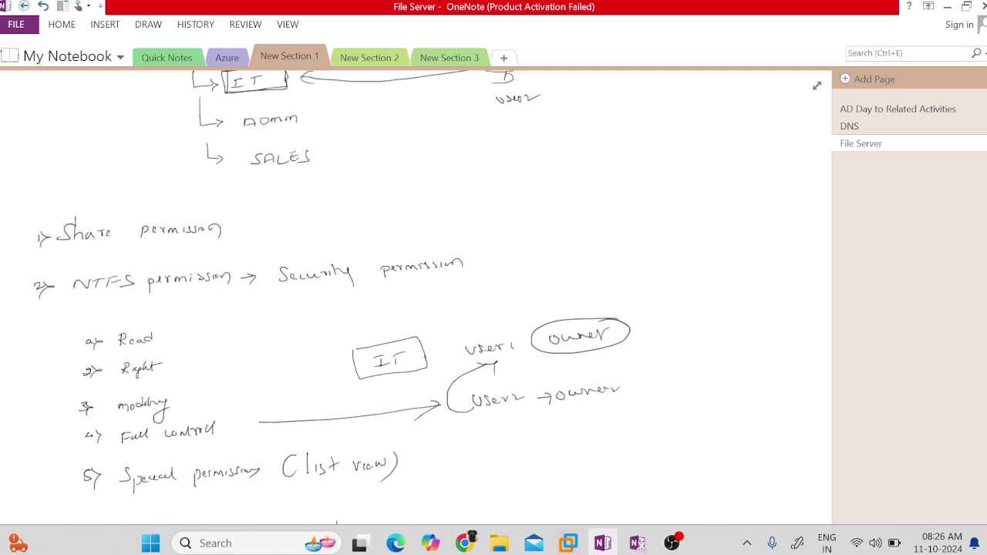
scroll(409, 293, "up", 2)
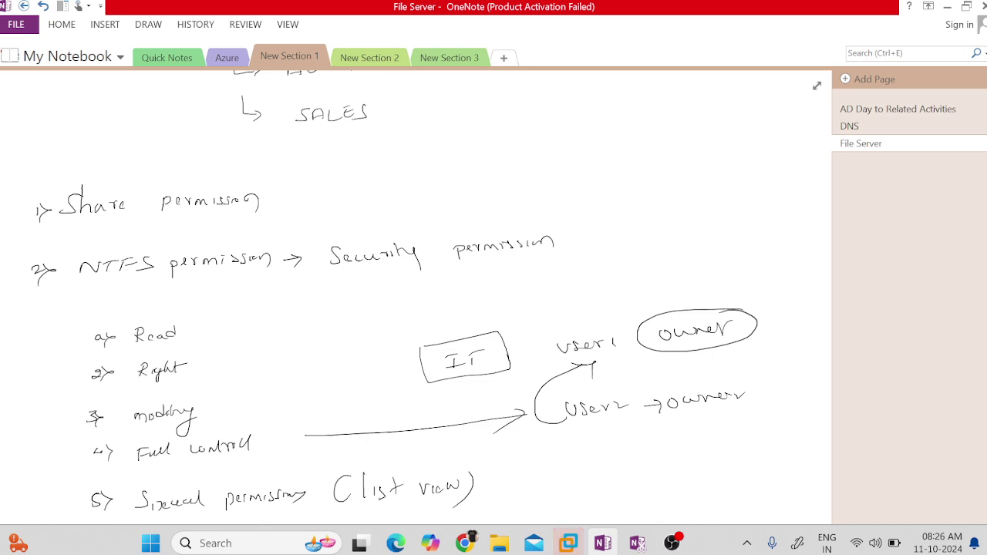
scroll(416, 296, "down", 2)
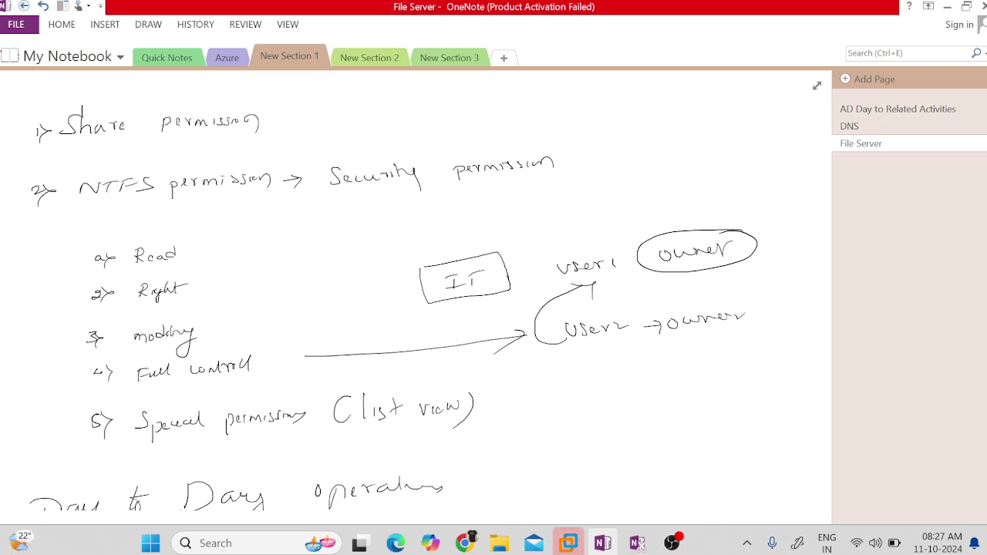
scroll(416, 298, "down", 2)
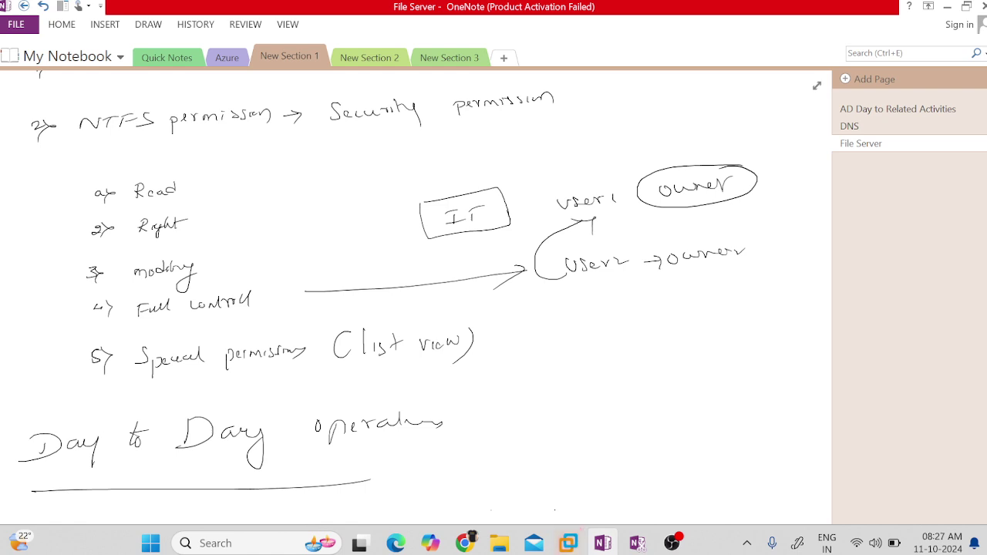
scroll(416, 309, "down", 3)
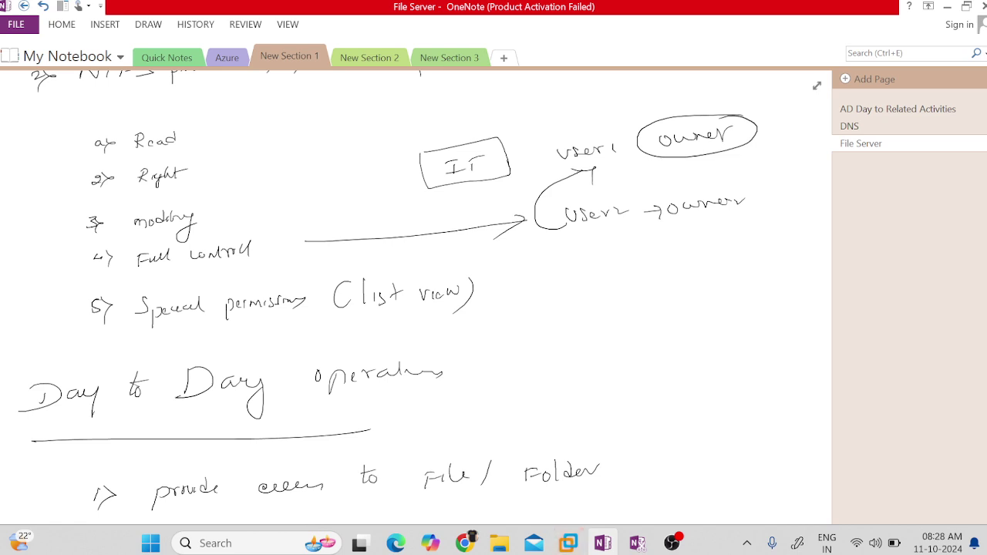
scroll(416, 297, "down", 3)
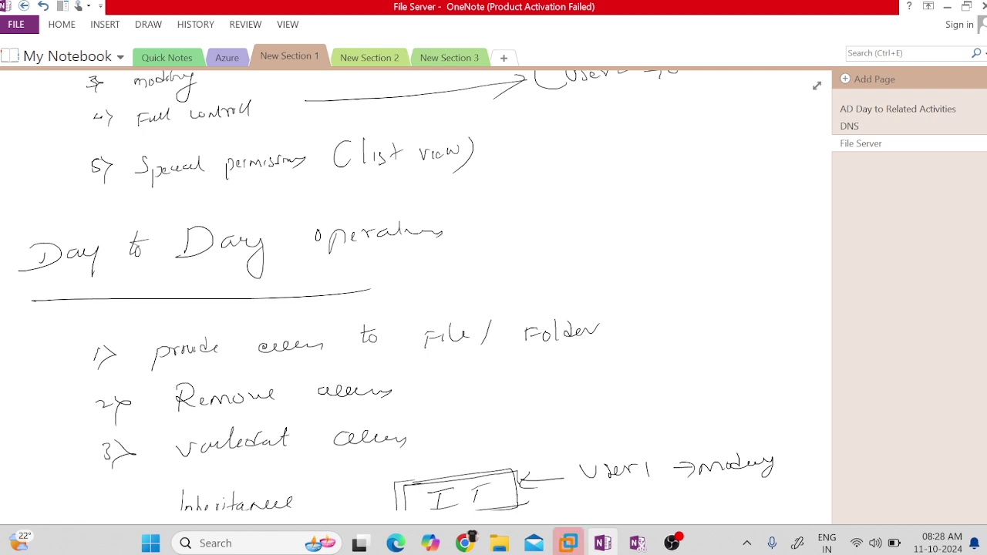
scroll(417, 308, "down", 2)
mouse_move(509, 475)
left_mouse_down()
mouse_move(613, 517)
mouse_move(637, 505)
left_mouse_up()
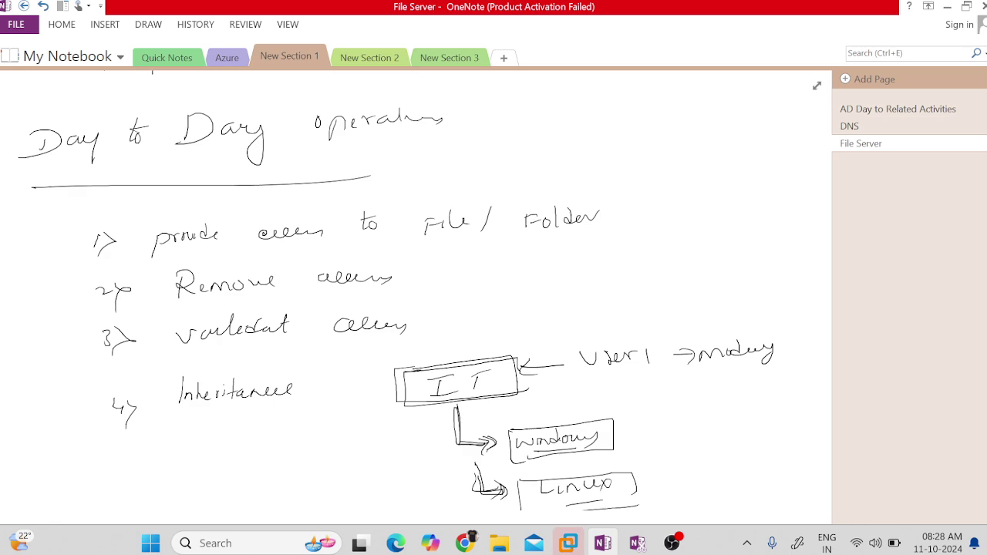
scroll(417, 300, "down", 5)
scroll(416, 301, "up", 3)
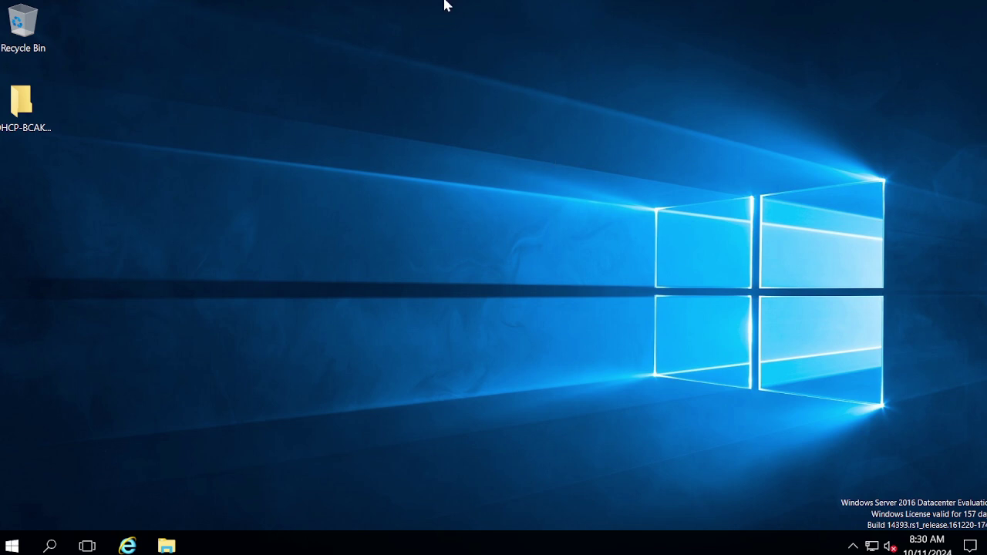
Open File Explorer, go to This PC and open the New Volume (E:) drive.
mouse_move(446, 2)
mouse_move(496, 4)
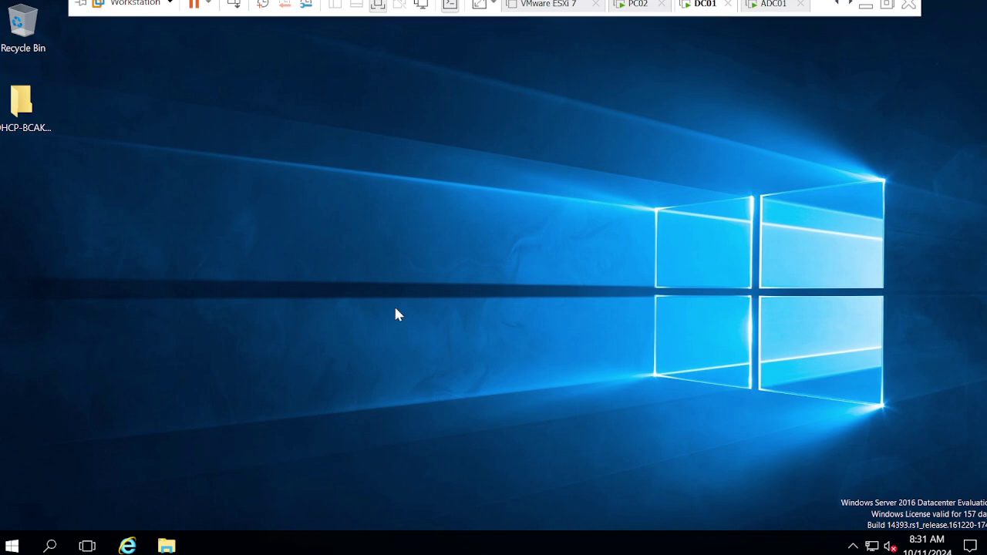
left_click(166, 546)
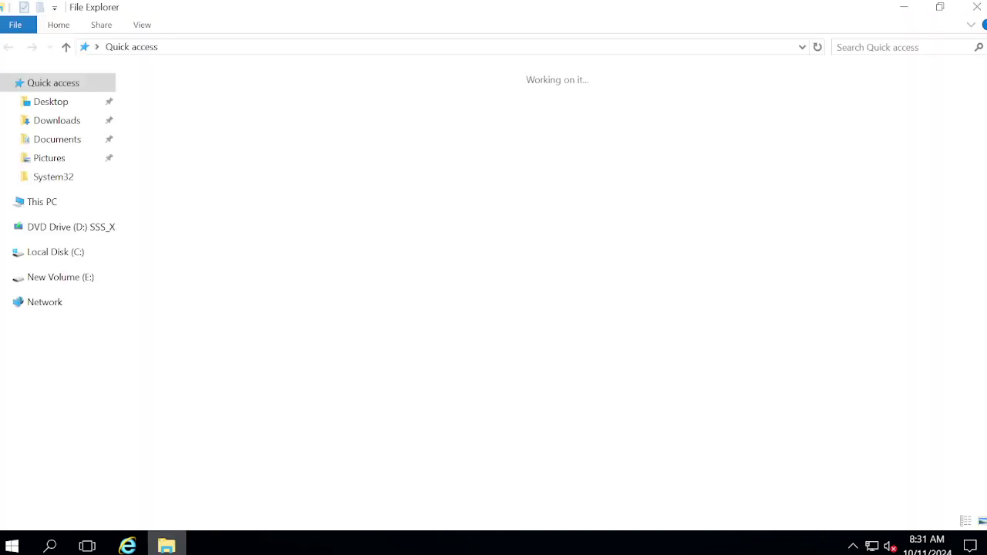
left_click(44, 206)
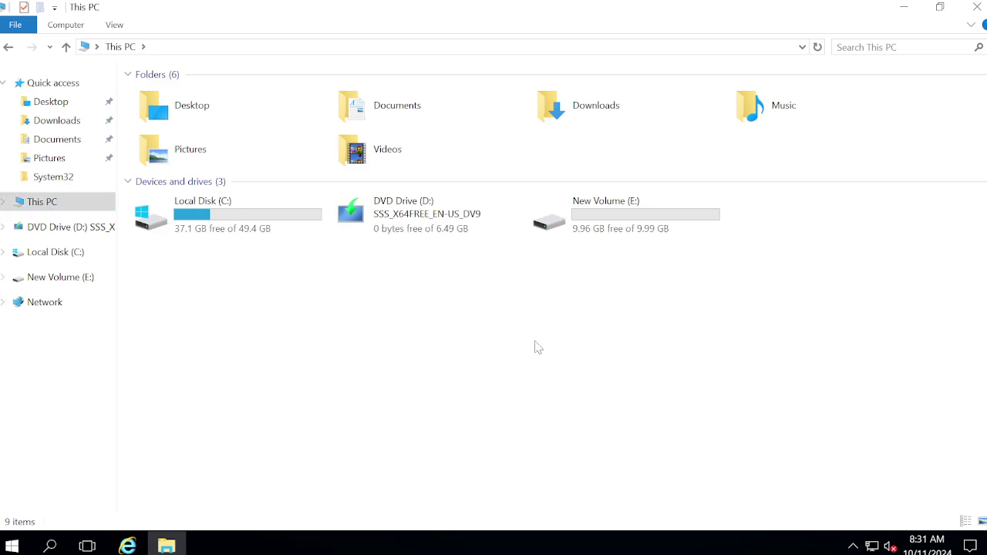
double_click(647, 218)
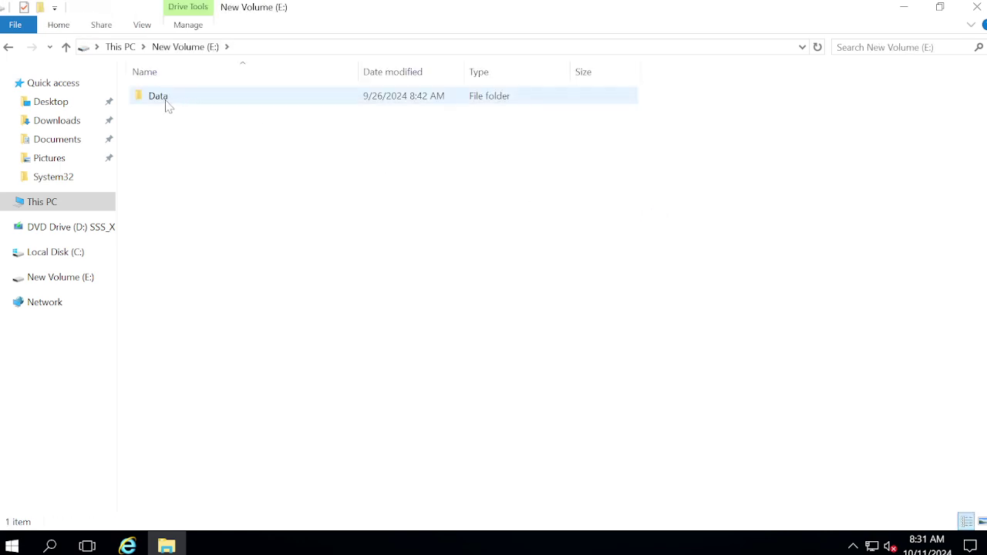
Create a new folder on E:, declining to merge it with the existing Data folder.
right_click(171, 161)
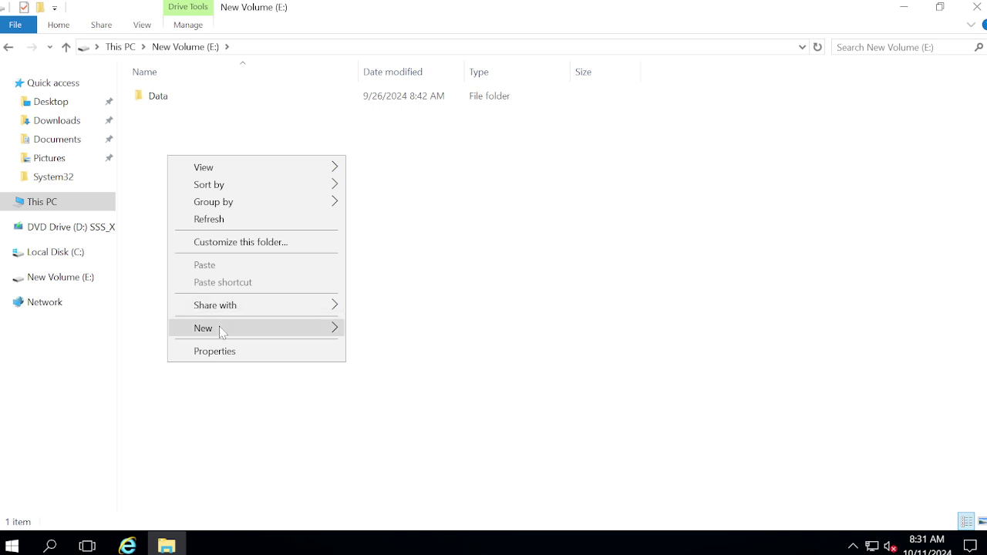
mouse_move(221, 332)
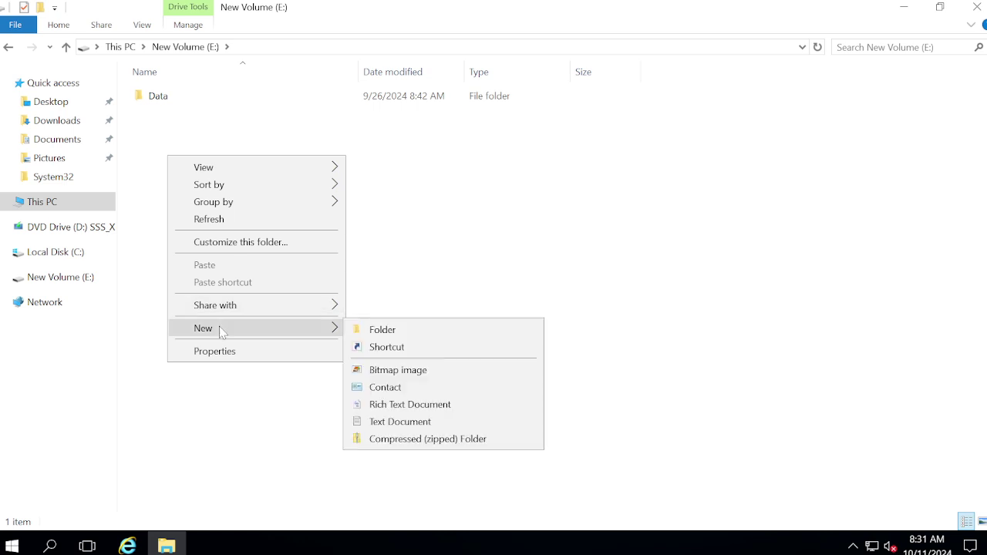
left_click(429, 332)
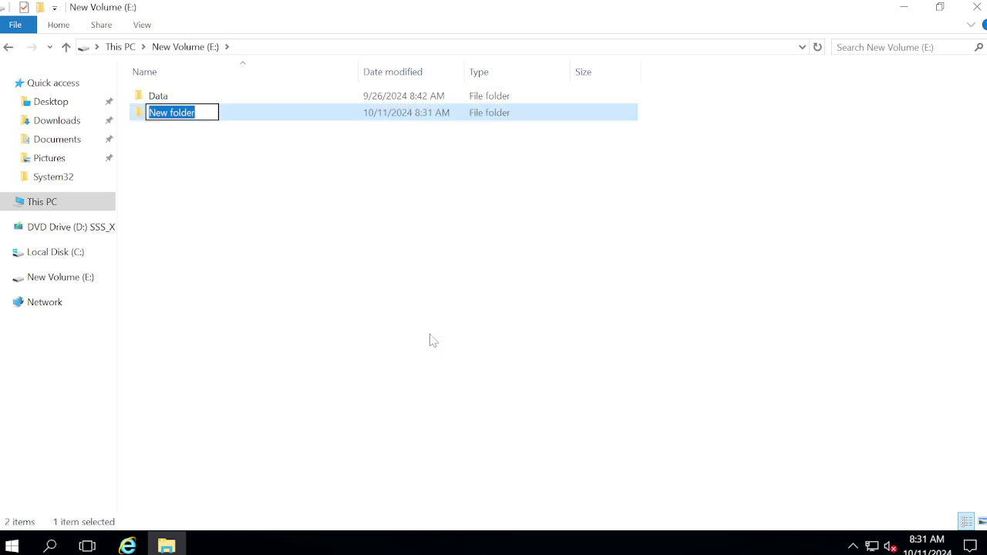
type("DATA")
key("Return")
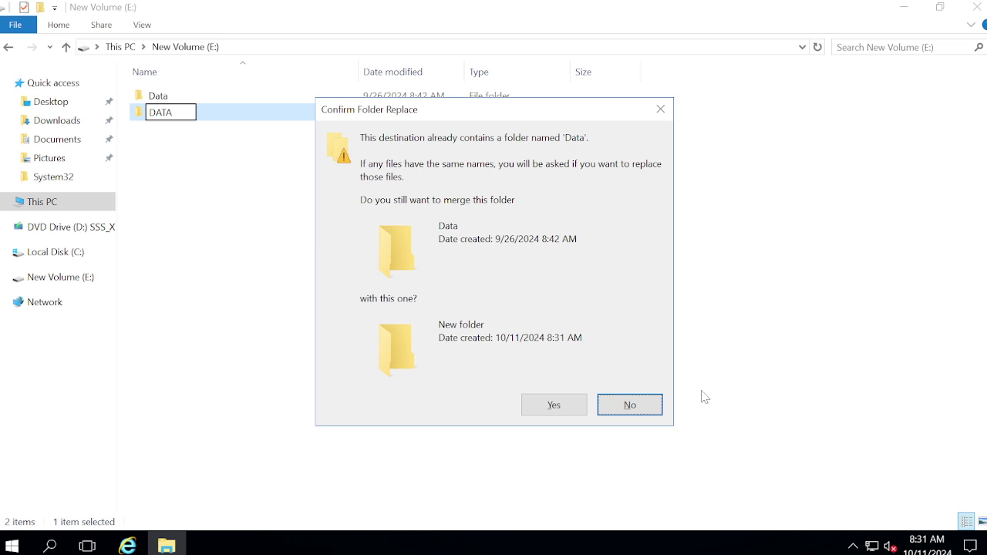
left_click(638, 403)
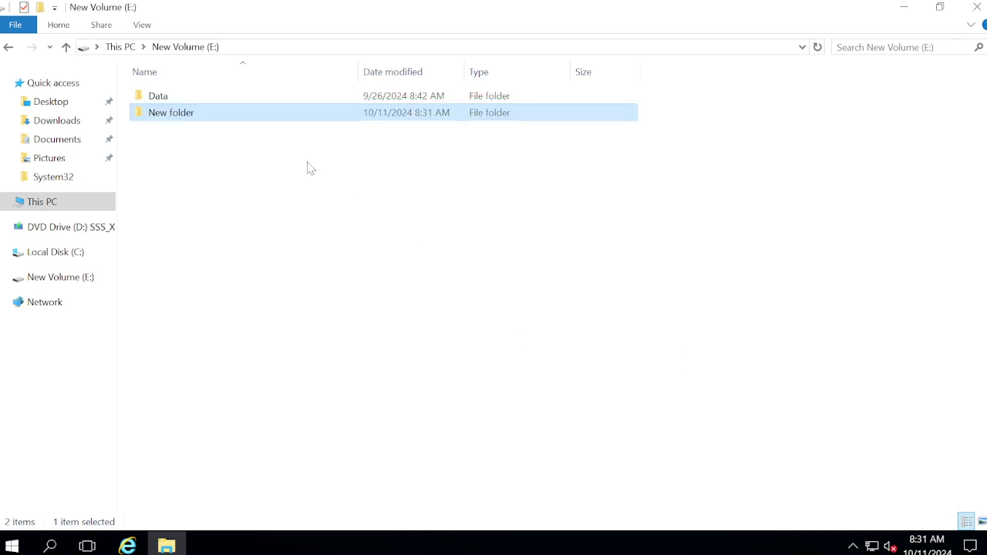
Rename the new folder to FileServer.
right_click(161, 118)
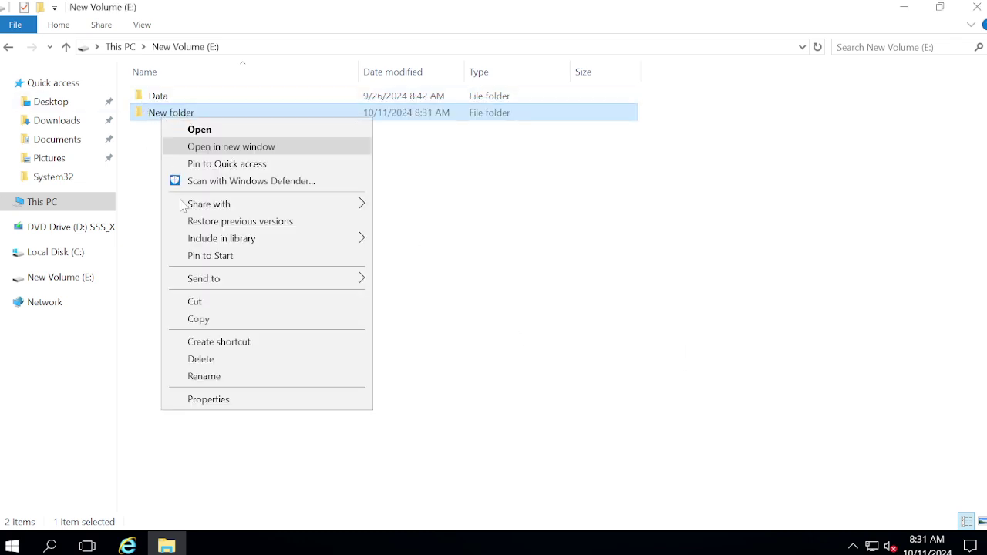
left_click(205, 376)
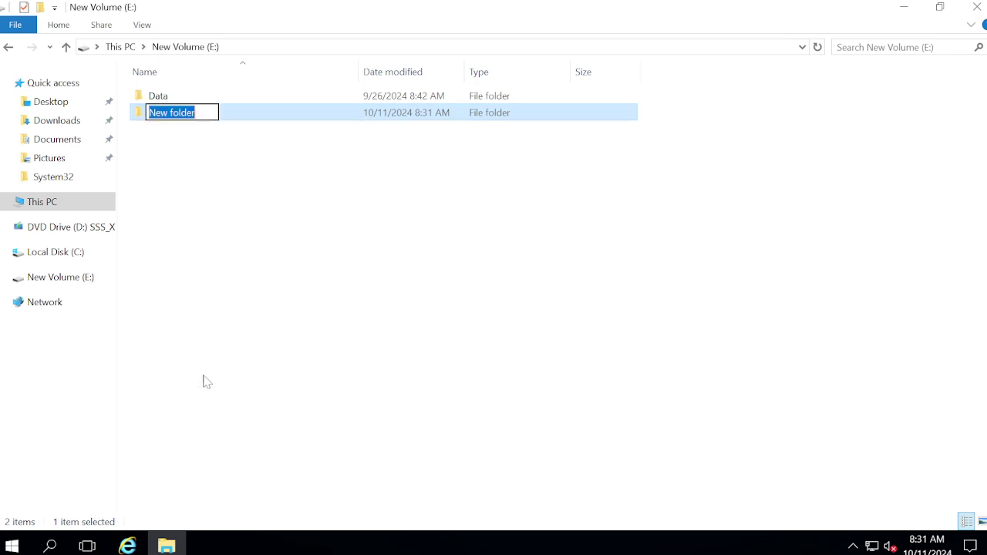
type("File")
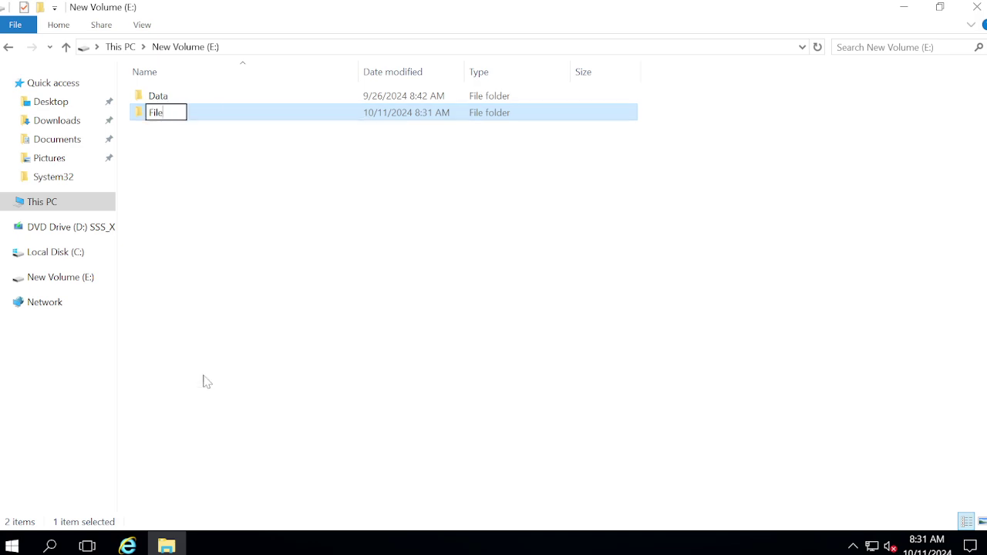
key("BackSpace")
key("BackSpace")
key("BackSpace")
key("BackSpace")
type("Data")
key("BackSpace")
key("BackSpace")
key("BackSpace")
key("BackSpace")
type("FileServer")
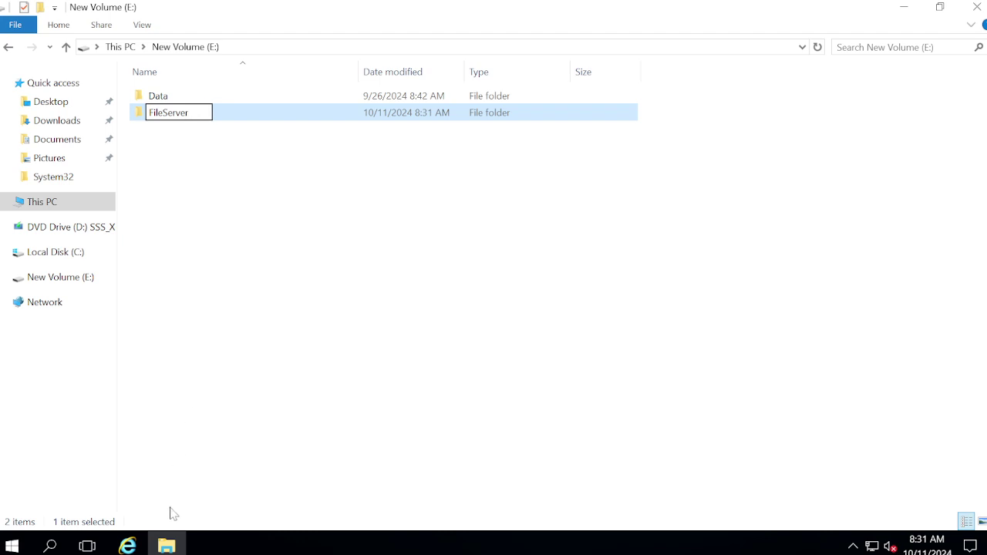
key("Return")
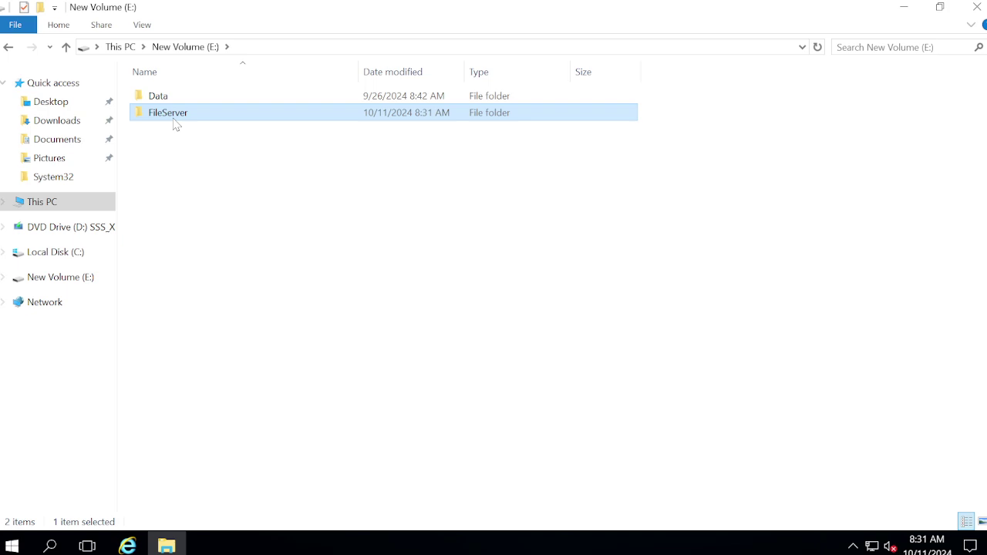
Open FileServer and create a subfolder named IT inside it.
double_click(174, 120)
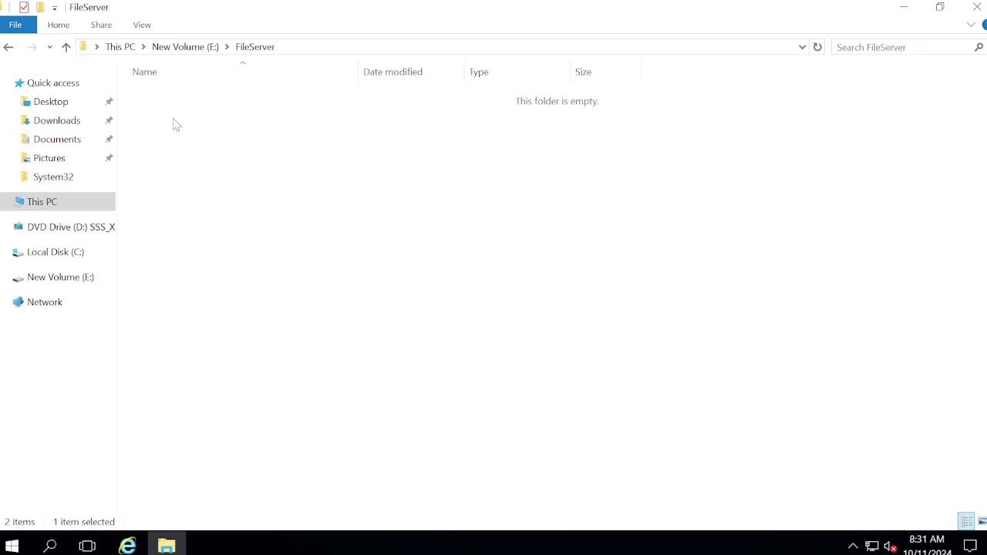
right_click(179, 210)
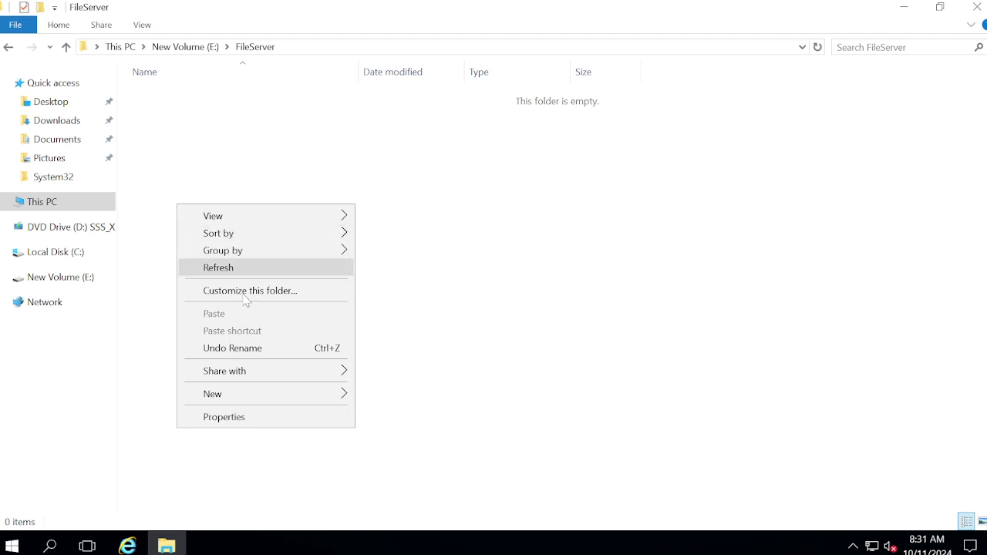
mouse_move(263, 396)
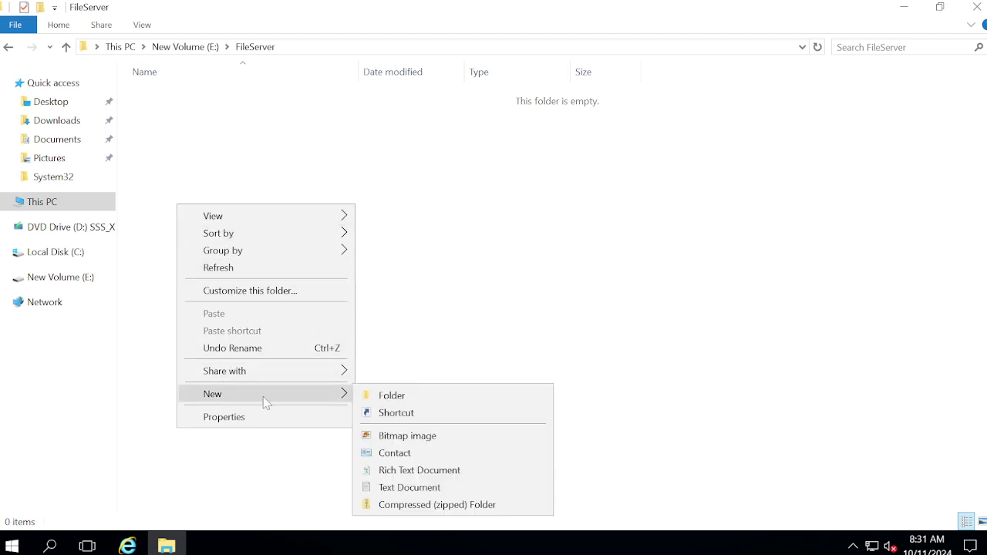
left_click(407, 397)
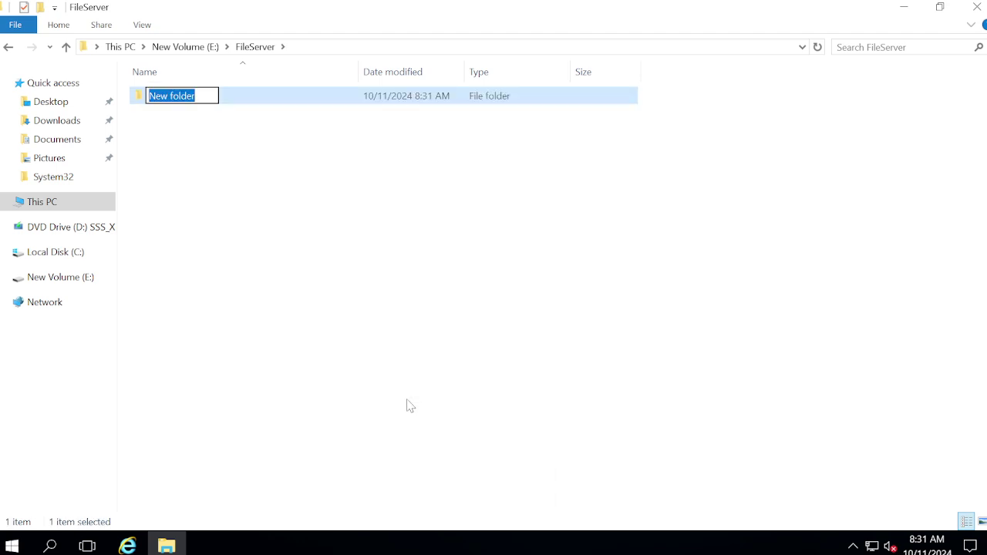
type("IT")
key("Return")
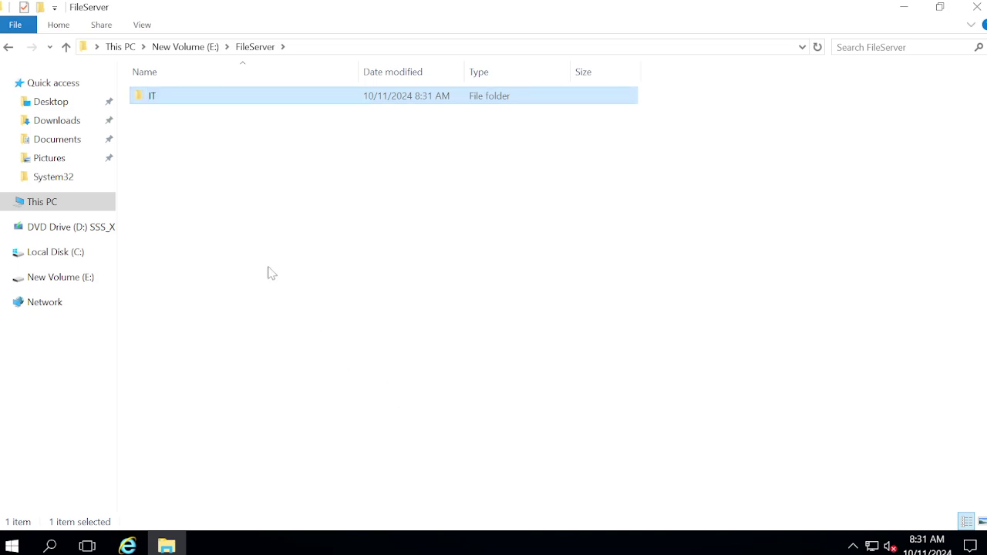
left_click(267, 269)
Create a second subfolder named SALES in FileServer.
right_click(266, 268)
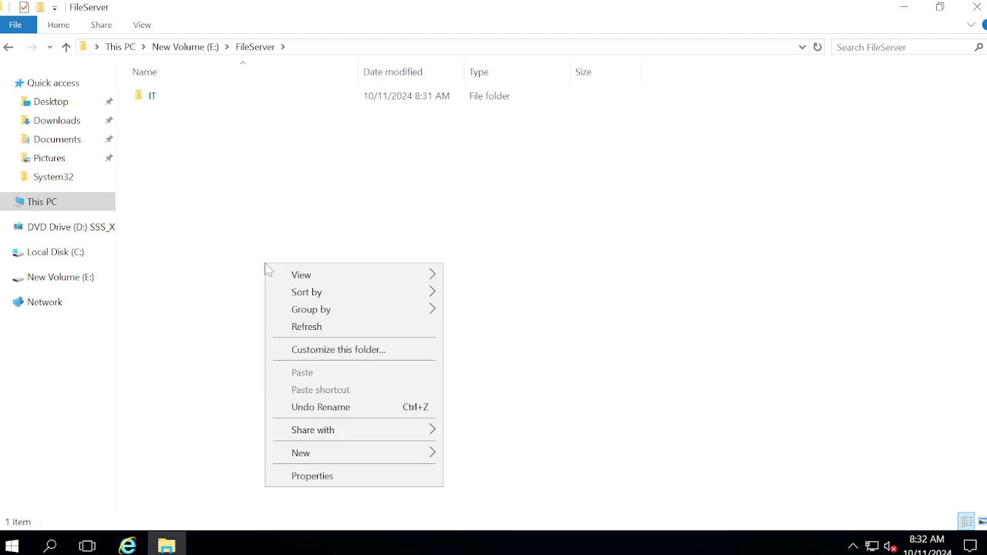
mouse_move(320, 459)
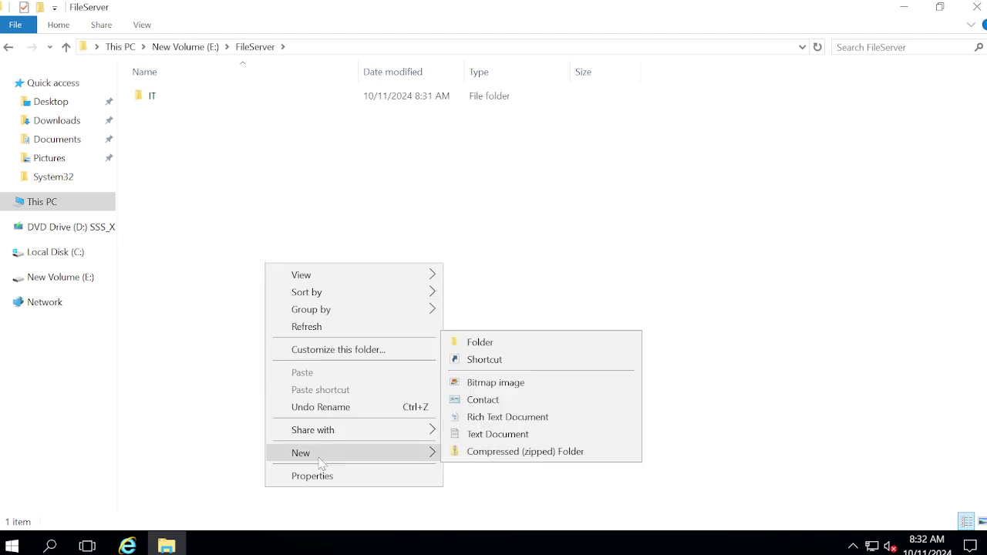
left_click(480, 342)
type("SA")
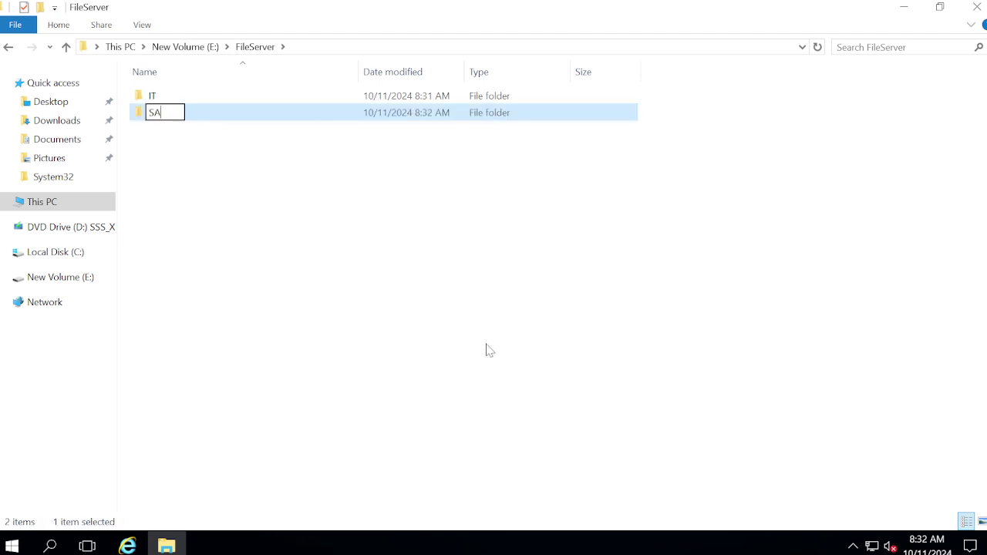
type("LES")
left_click(233, 280)
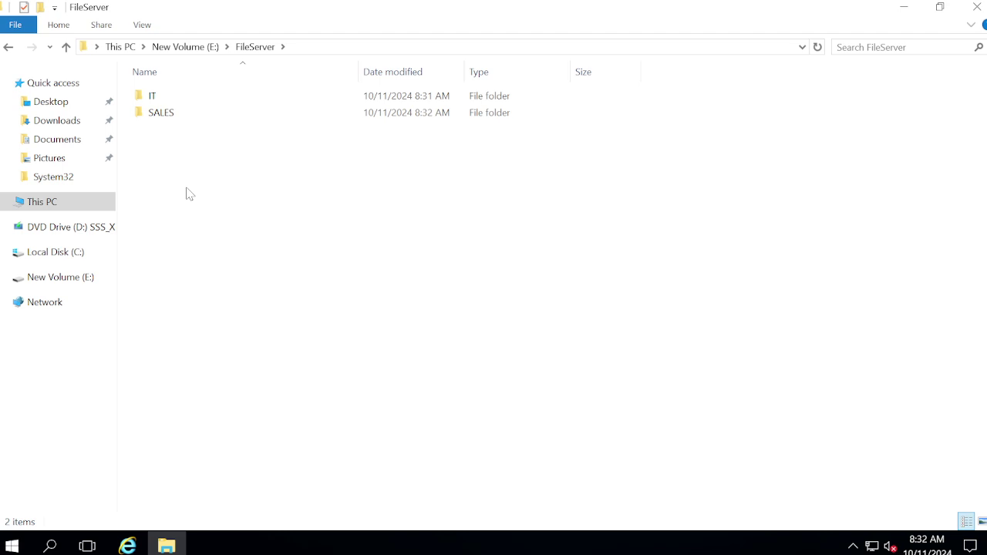
left_click(146, 98)
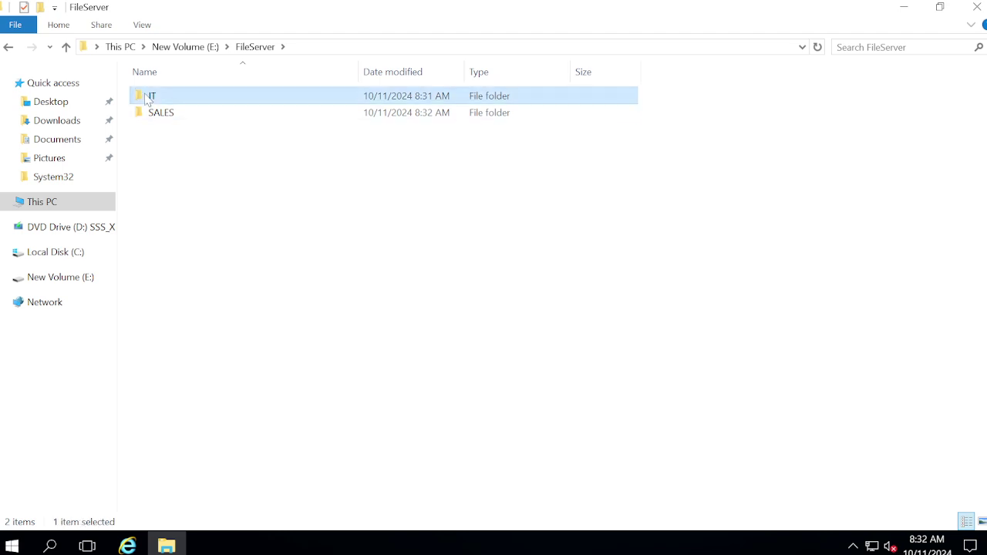
right_click(147, 98)
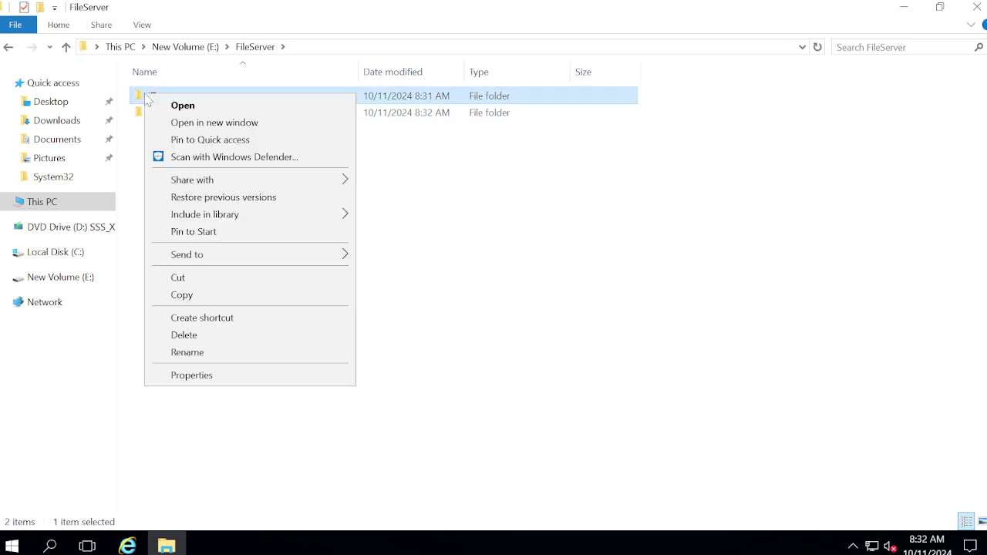
left_click(192, 375)
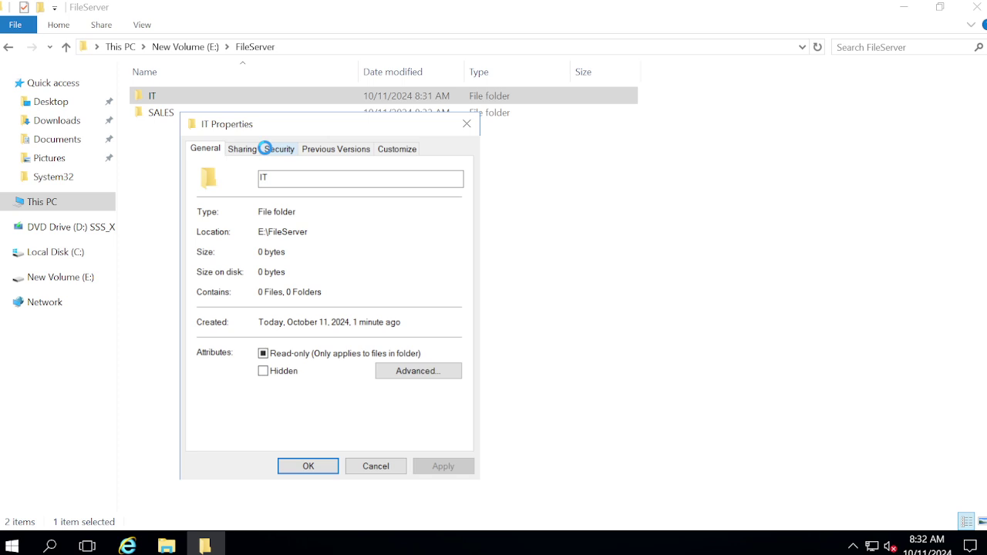
left_click(267, 152)
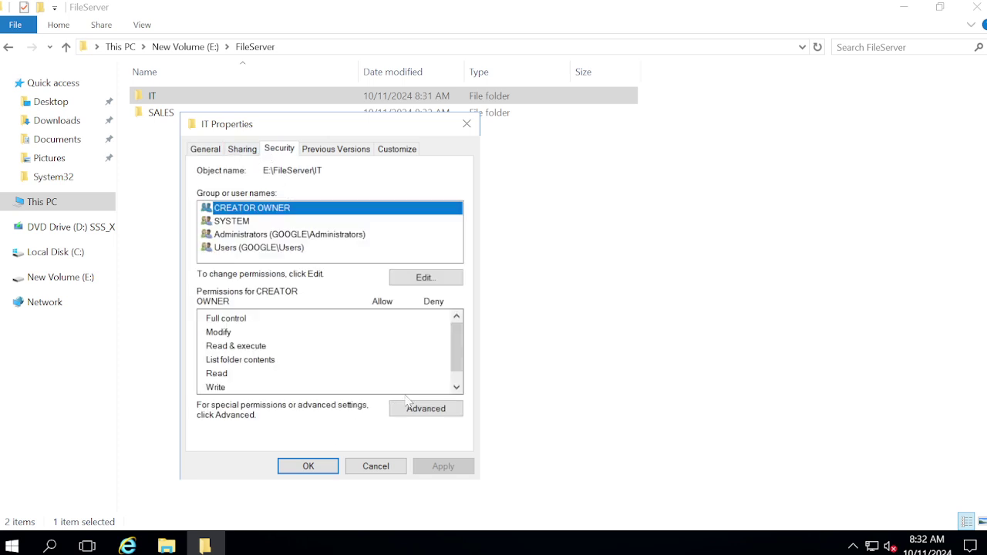
left_click(268, 248)
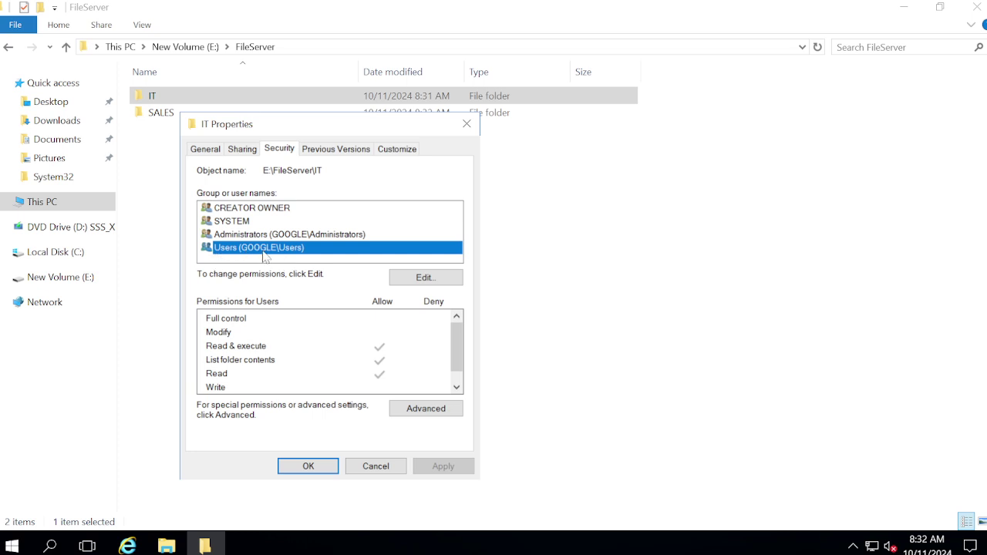
left_click(241, 351)
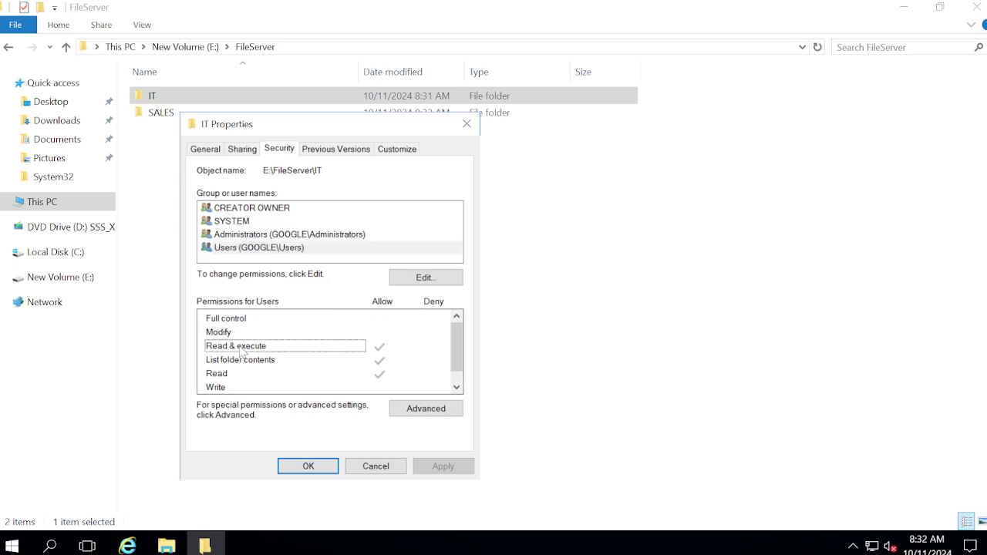
left_click(240, 361)
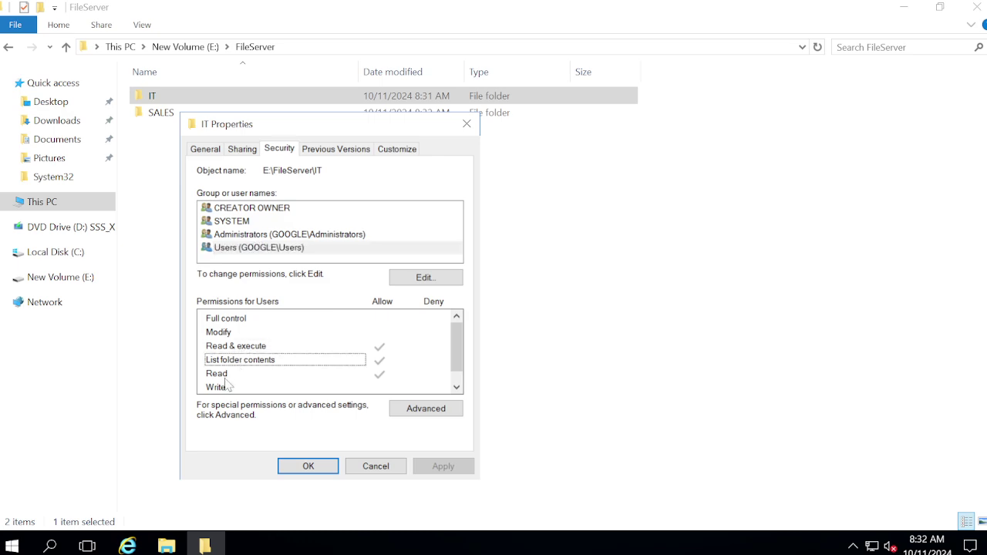
left_click(333, 237)
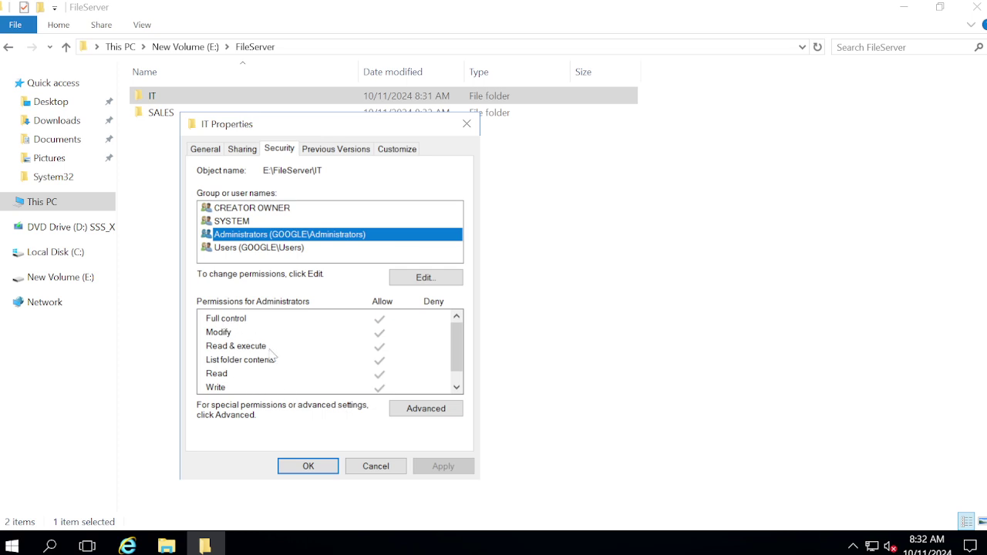
left_click(224, 224)
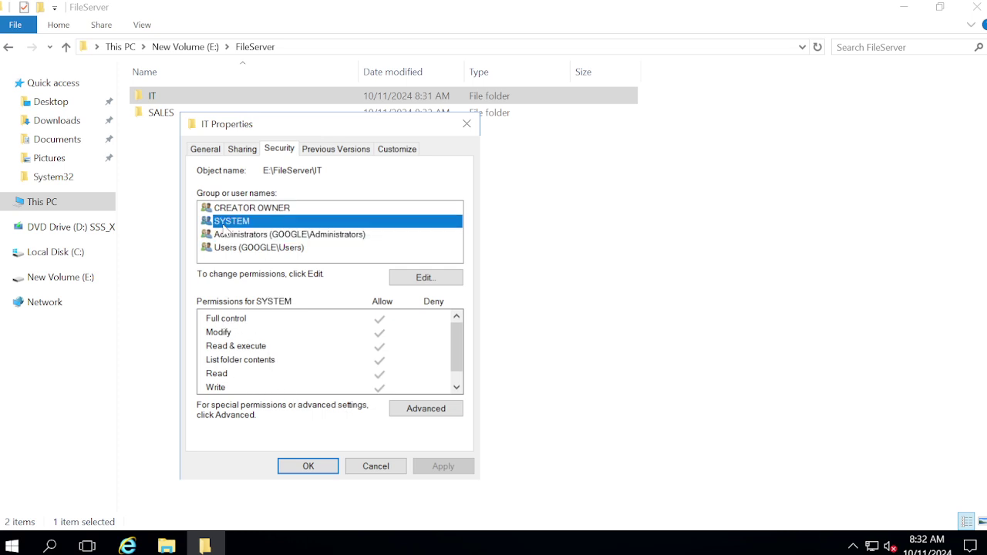
left_click(239, 213)
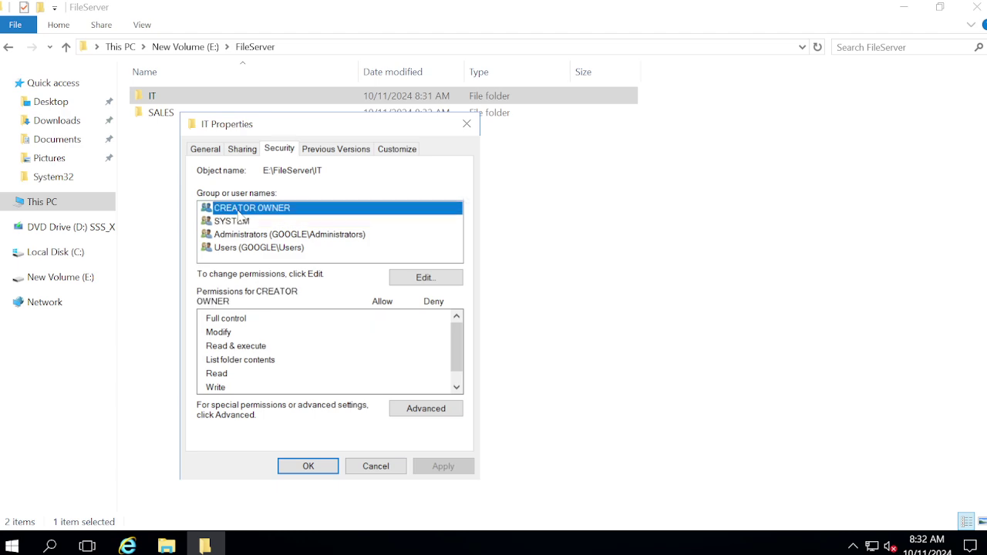
left_click(236, 254)
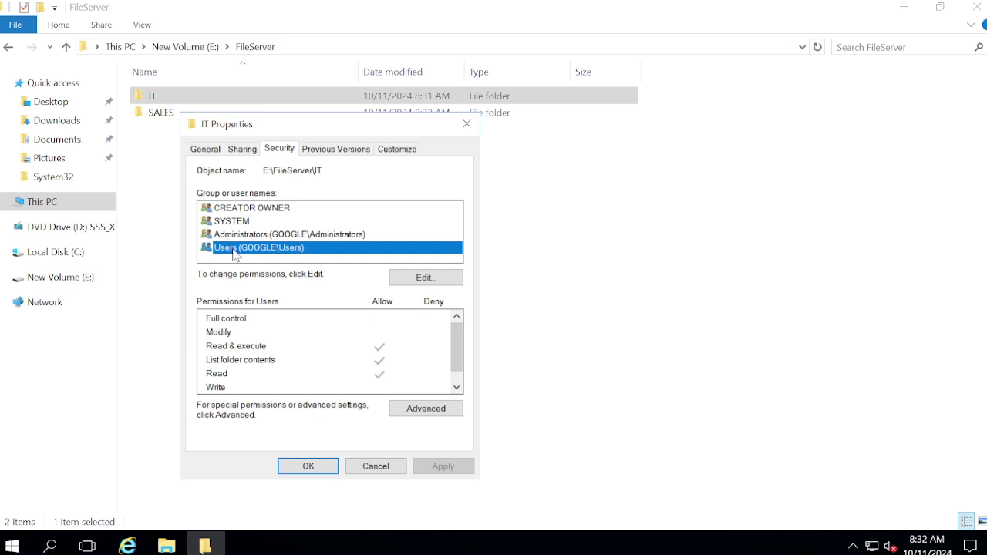
left_click(244, 150)
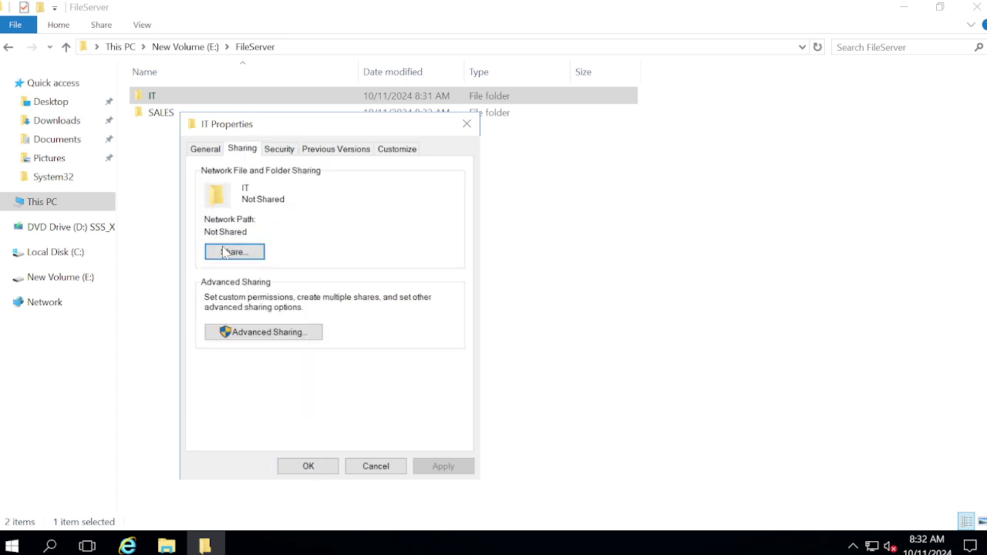
left_click(641, 401)
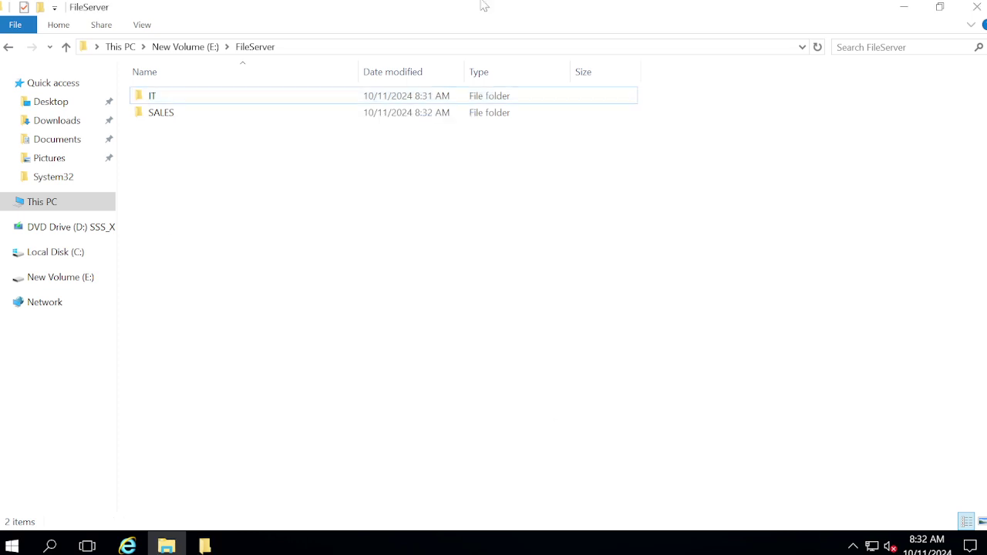
On PC02, open the dc01 server's network shares from the Run prompt.
mouse_move(484, 5)
left_click(631, 10)
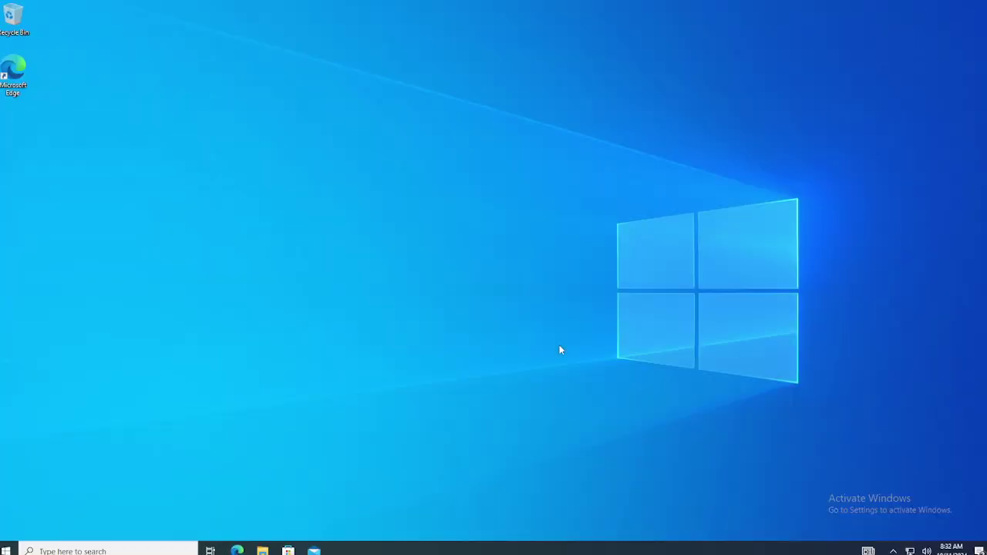
key("super+r")
type("\\\\")
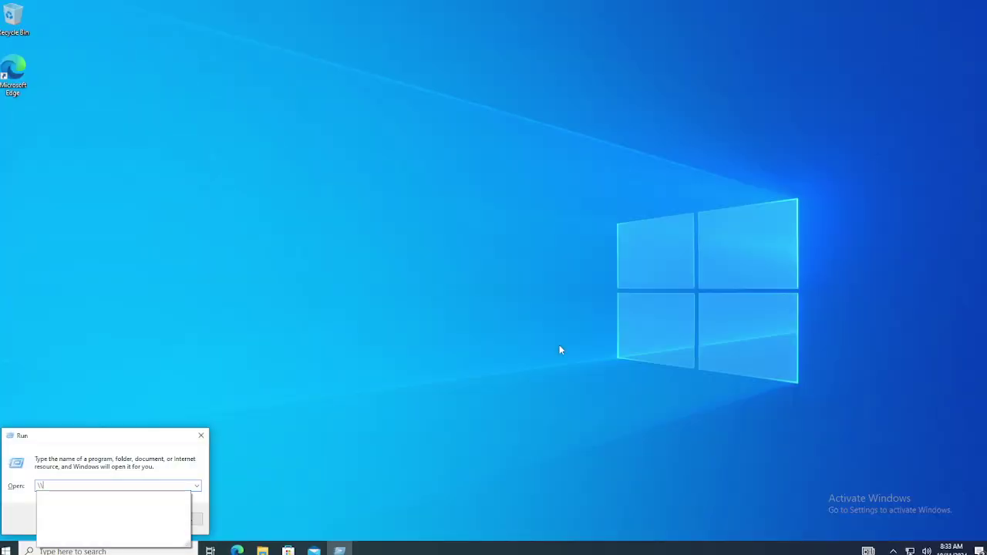
mouse_move(599, 4)
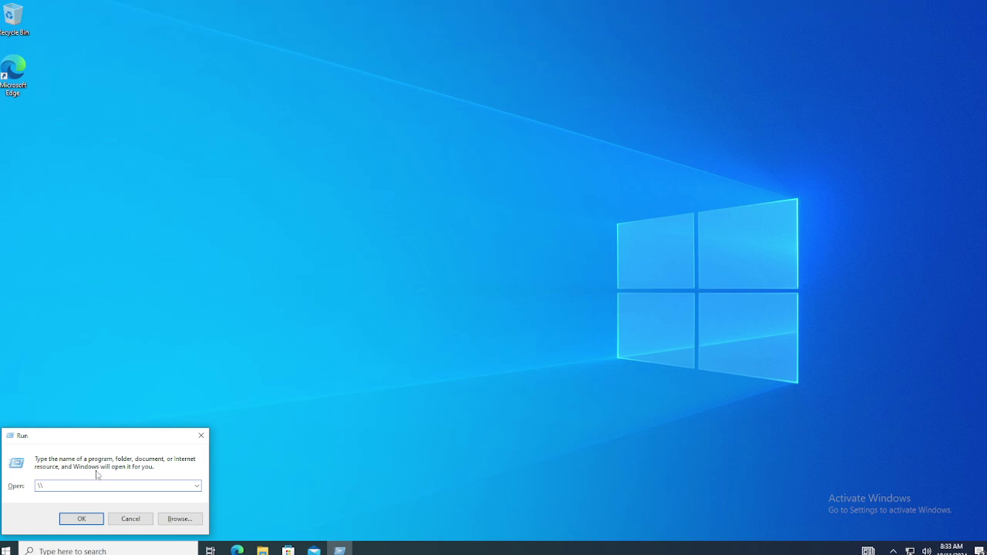
type("dc01")
key("Return")
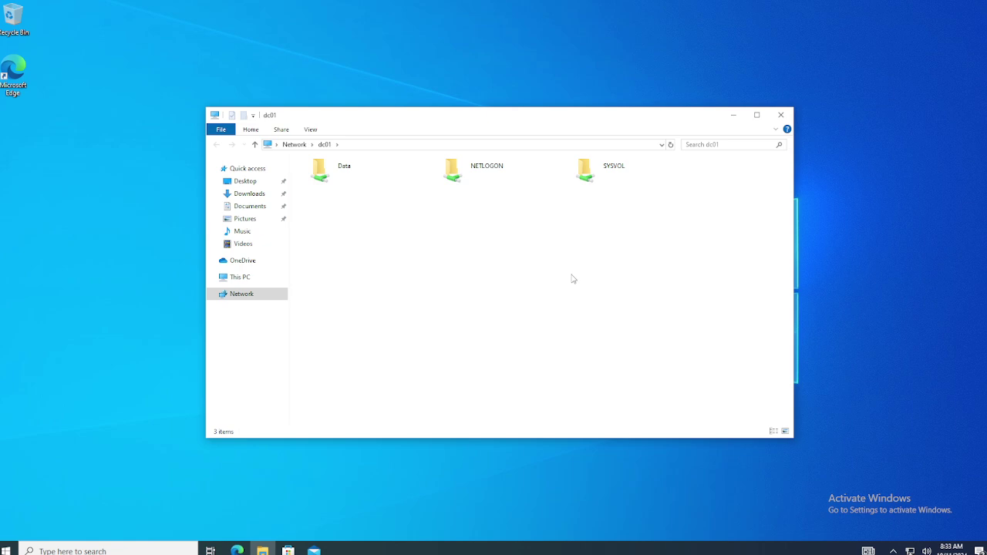
Back on DC01, return to New Volume (E:) and open the FileServer folder's context menu.
mouse_move(466, 3)
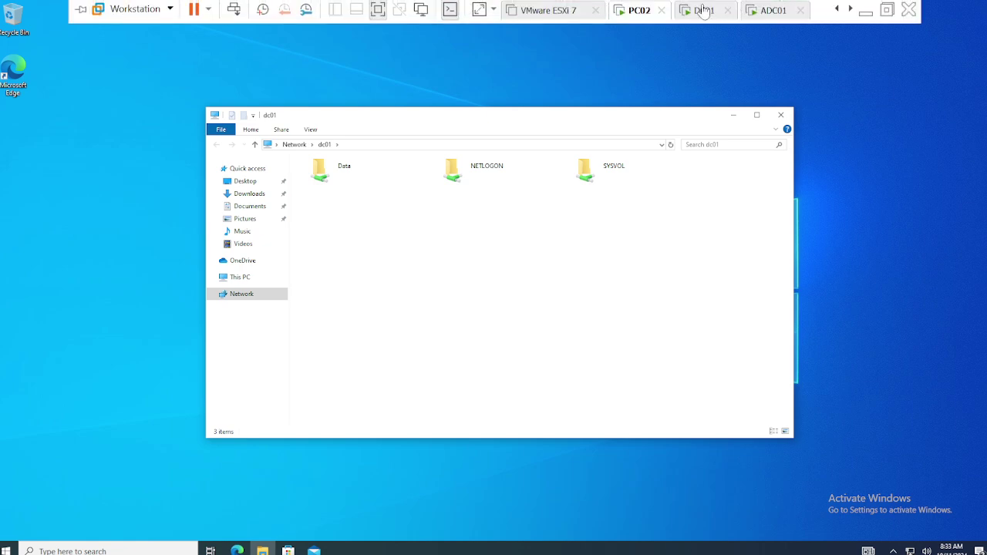
left_click(703, 11)
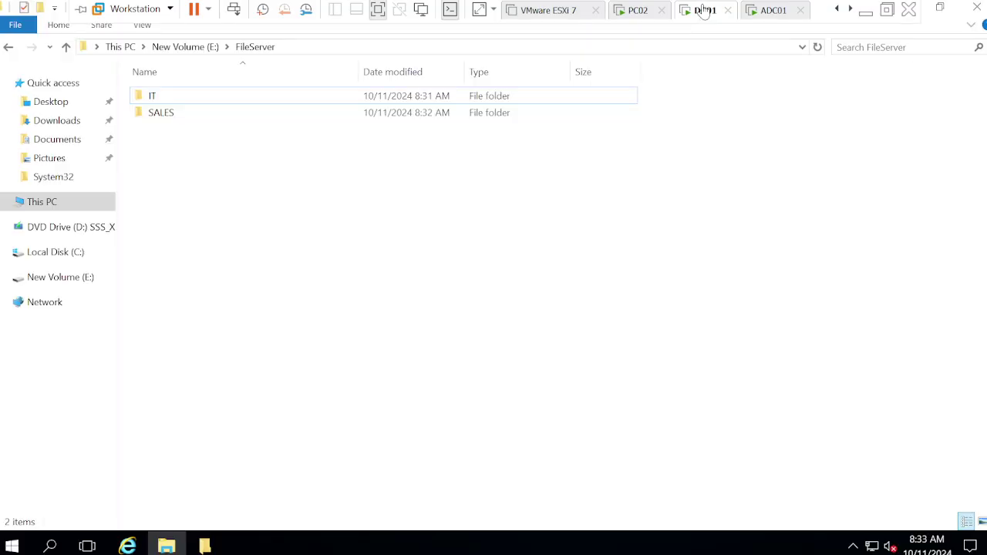
left_click(174, 48)
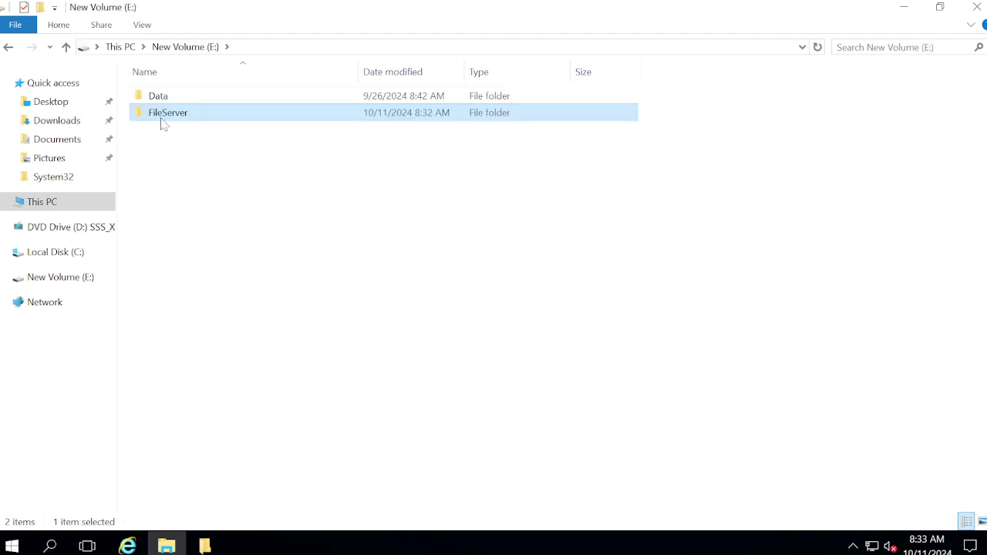
right_click(162, 121)
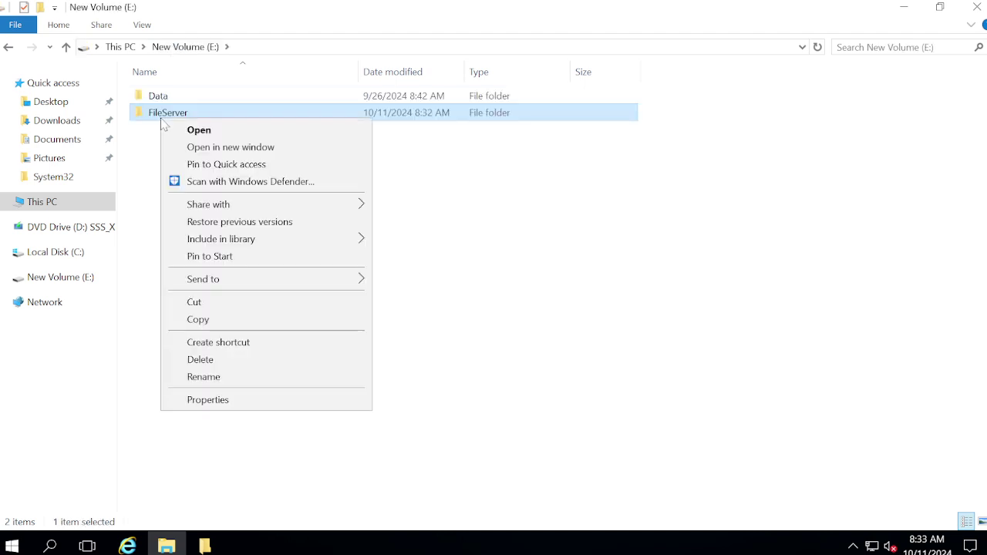
Start sharing FileServer from its Properties Sharing tab and add Everyone.
left_click(208, 399)
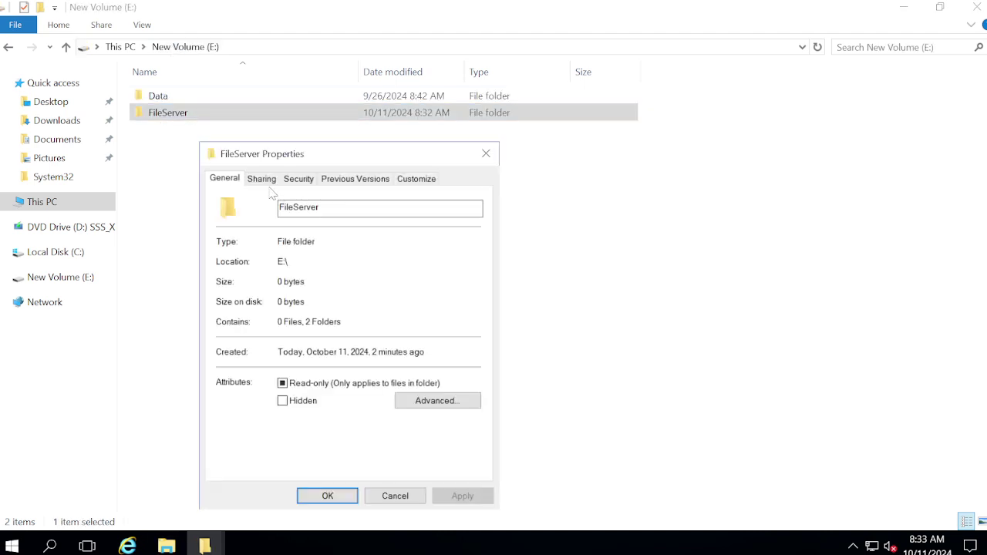
left_click(262, 179)
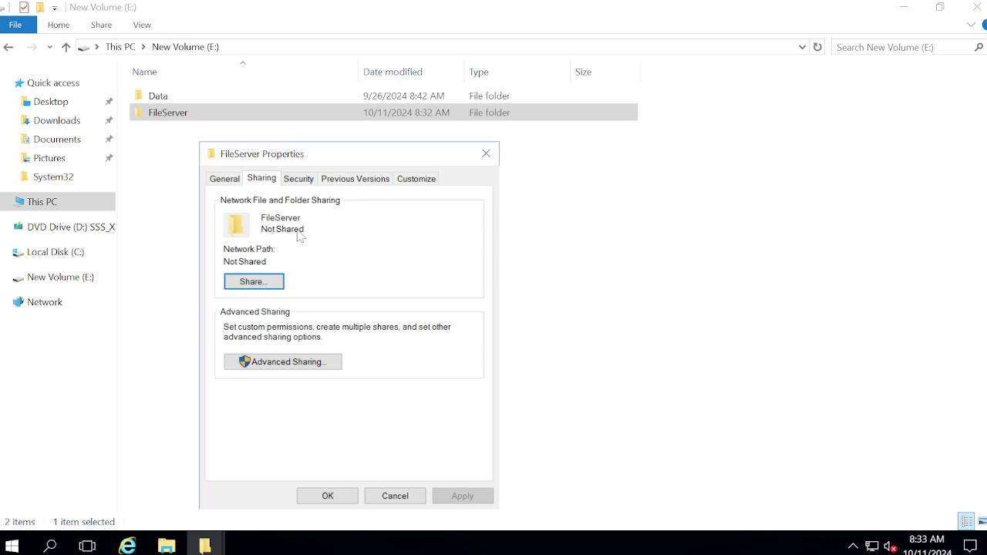
left_click(259, 283)
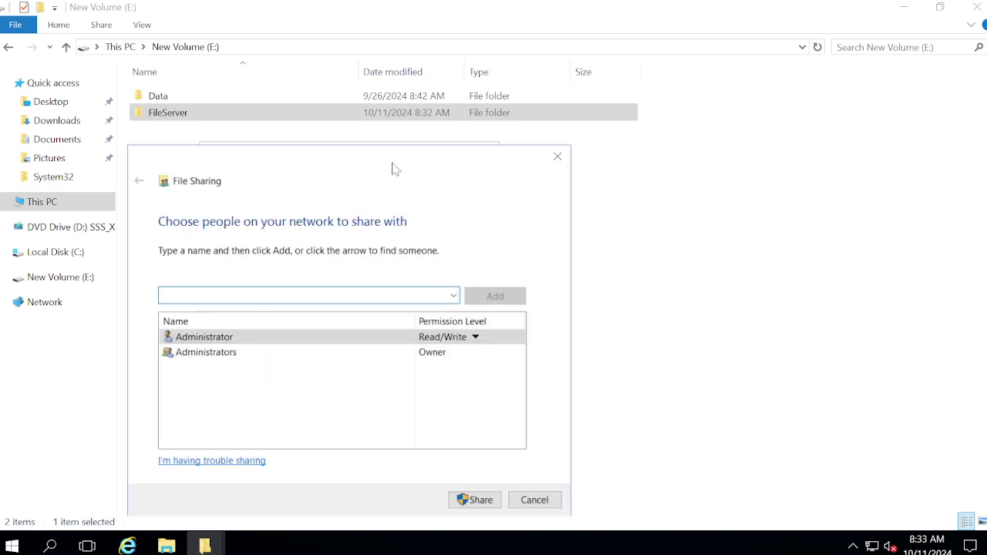
left_click_drag(399, 154, 464, 46)
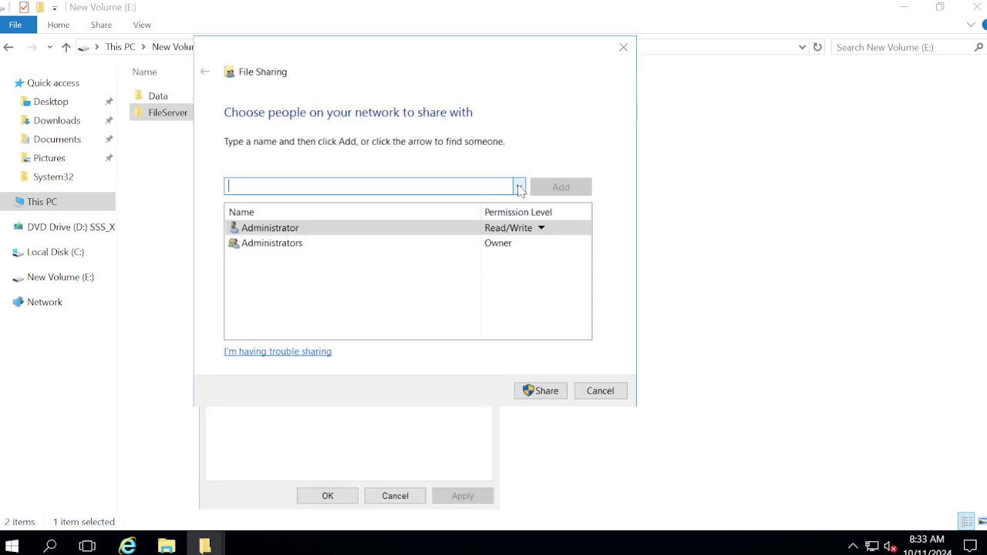
left_click(519, 187)
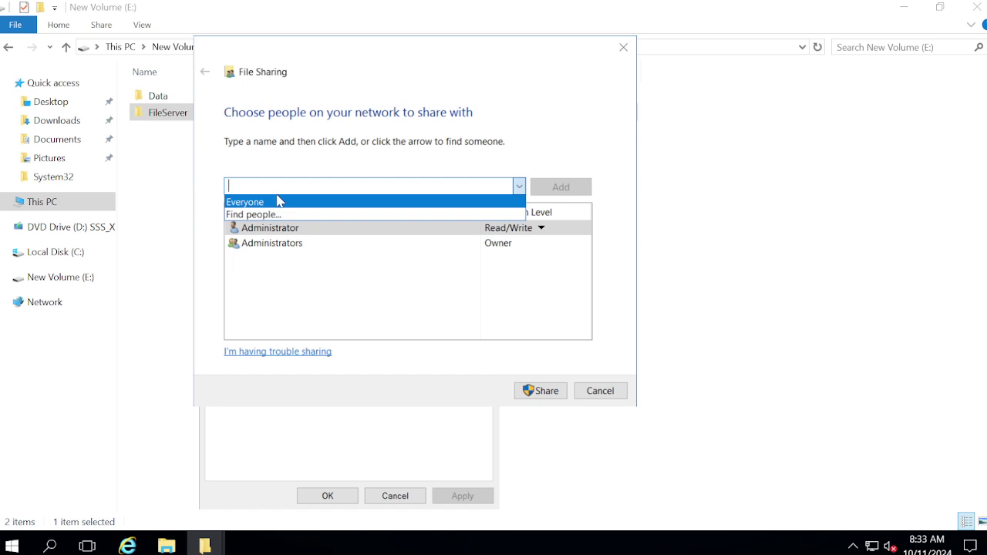
left_click(277, 202)
left_click(578, 190)
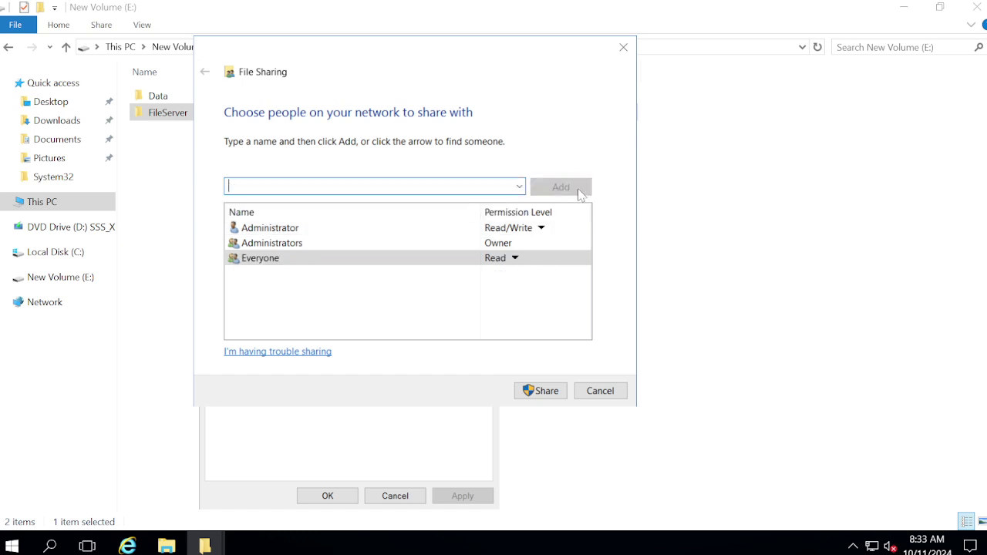
Give Everyone Read/Write, share the folder, and close the FileServer properties.
left_click(515, 260)
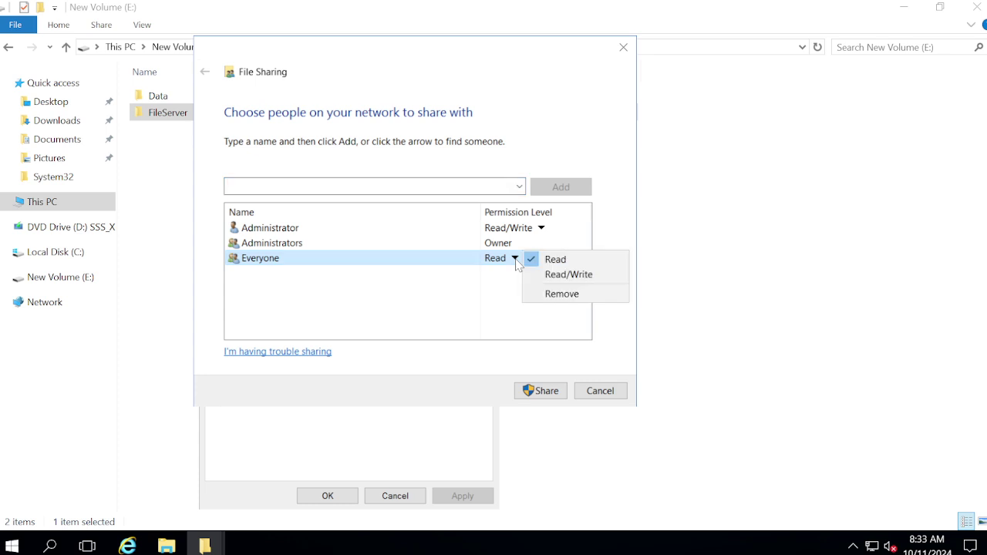
left_click(591, 279)
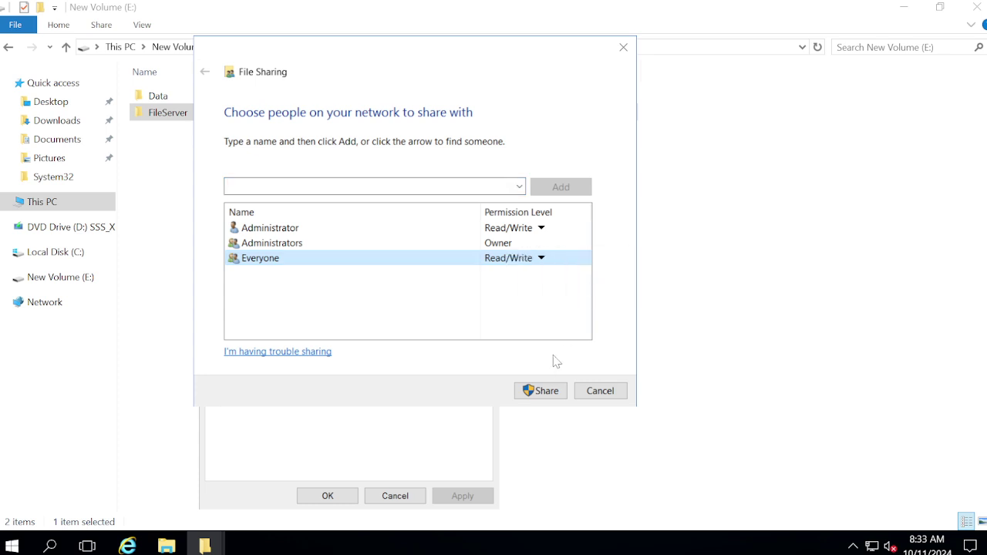
left_click(547, 390)
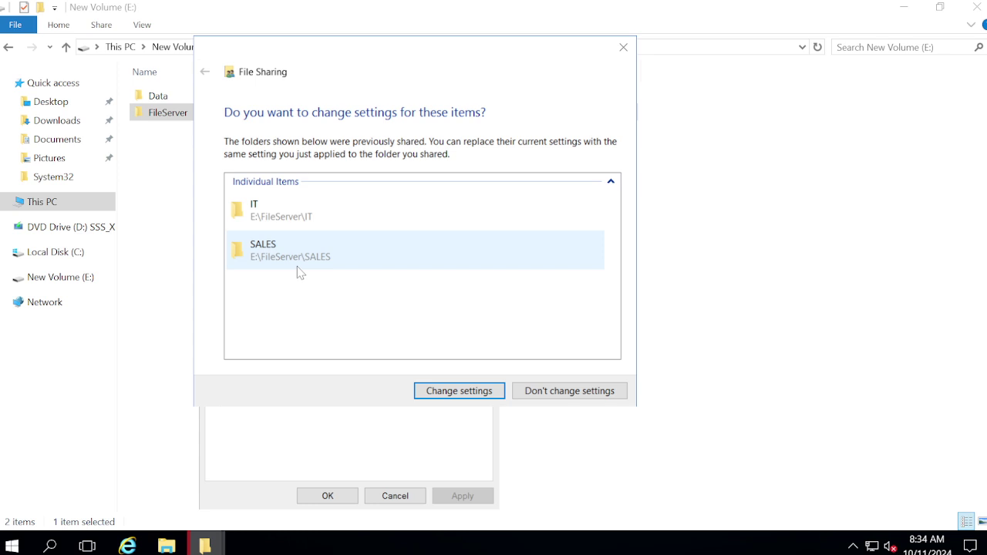
left_click(489, 397)
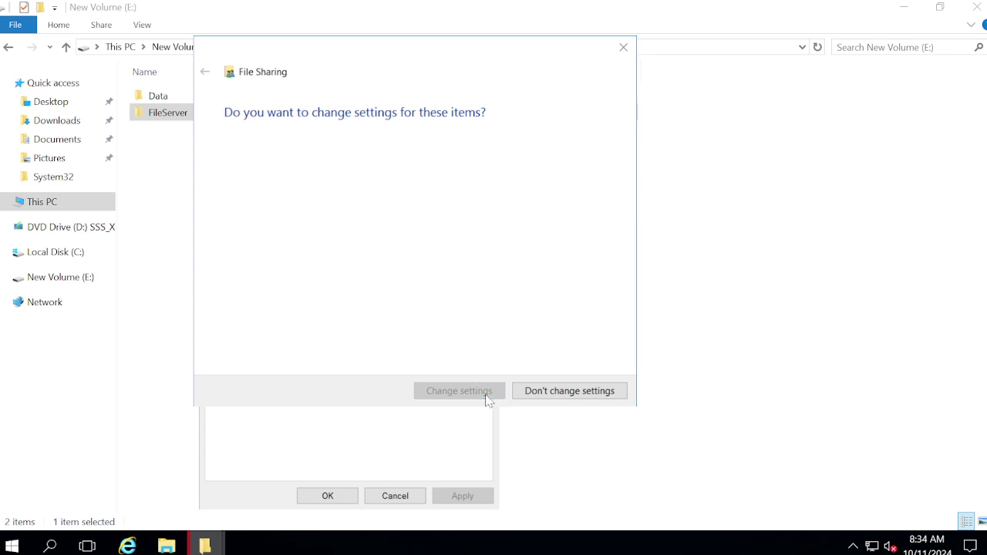
left_click(601, 398)
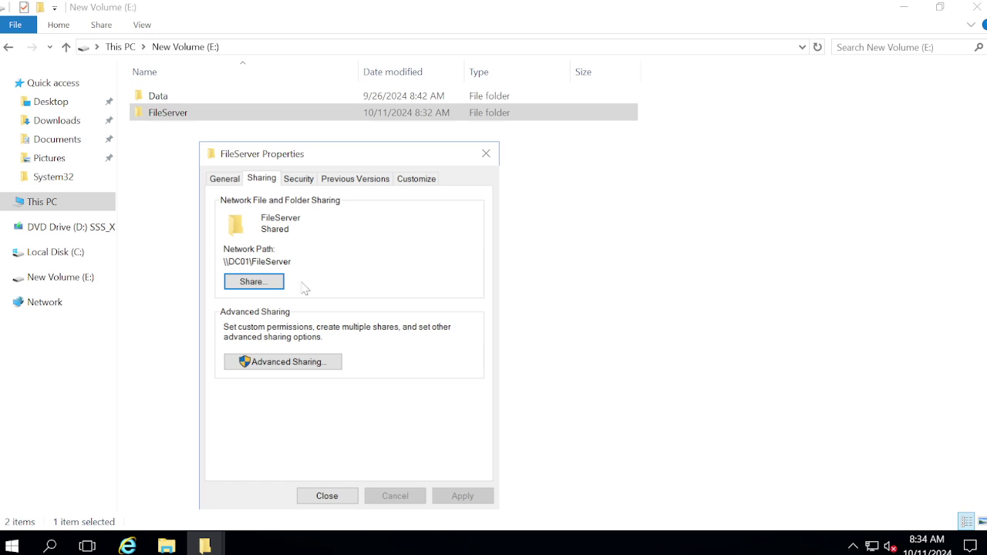
left_click(327, 496)
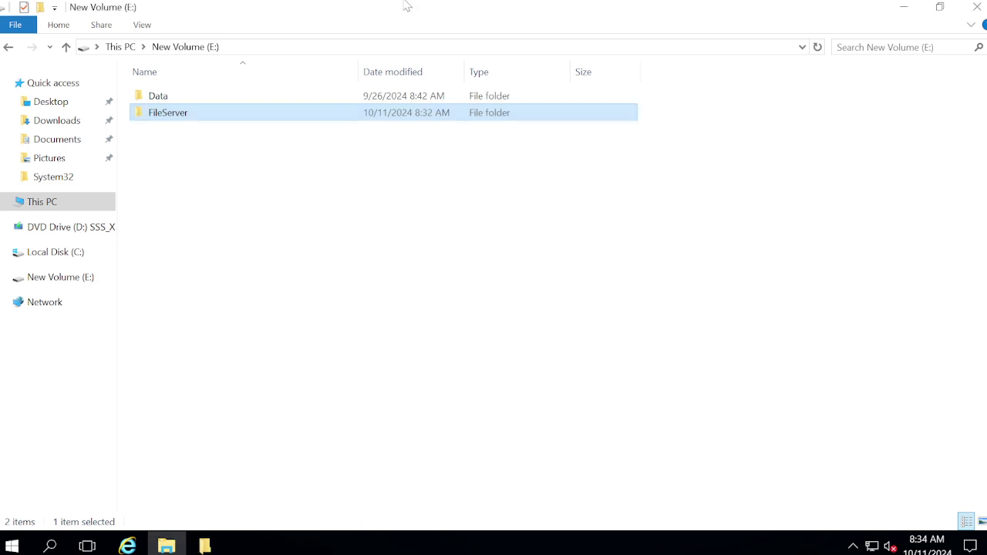
mouse_move(407, 6)
left_click(631, 7)
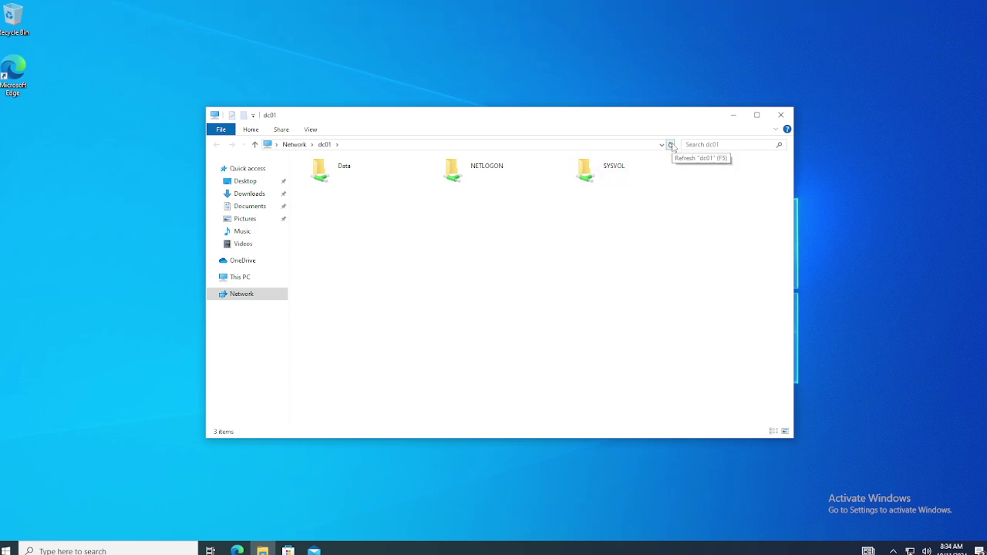
On PC02, refresh the dc01 share list, then open FileServer and its IT folder.
left_click(671, 145)
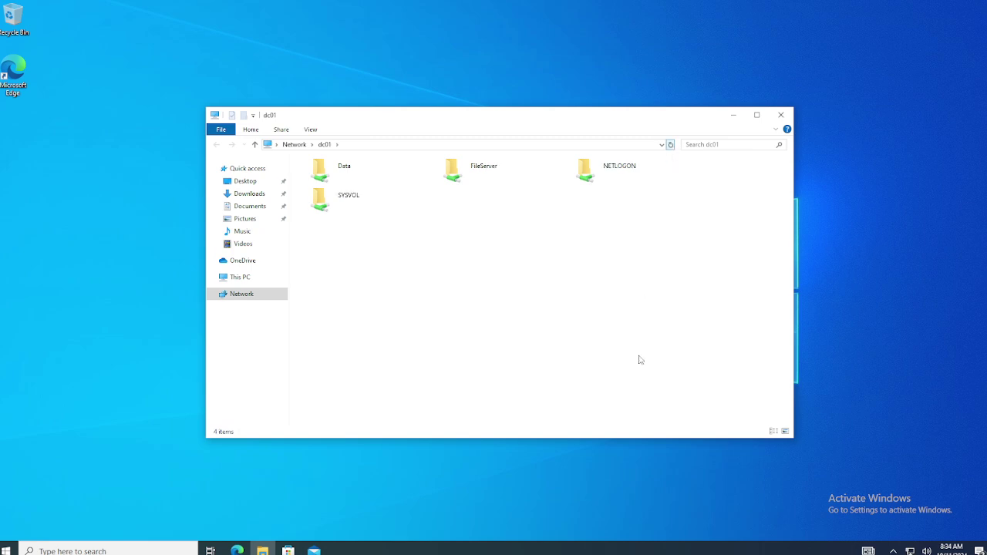
left_click(464, 182)
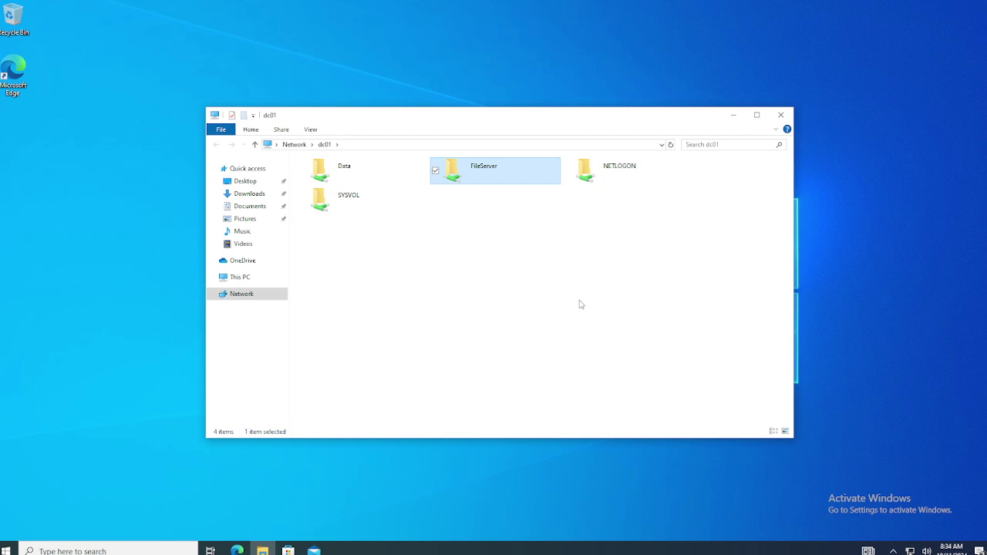
left_click(474, 243)
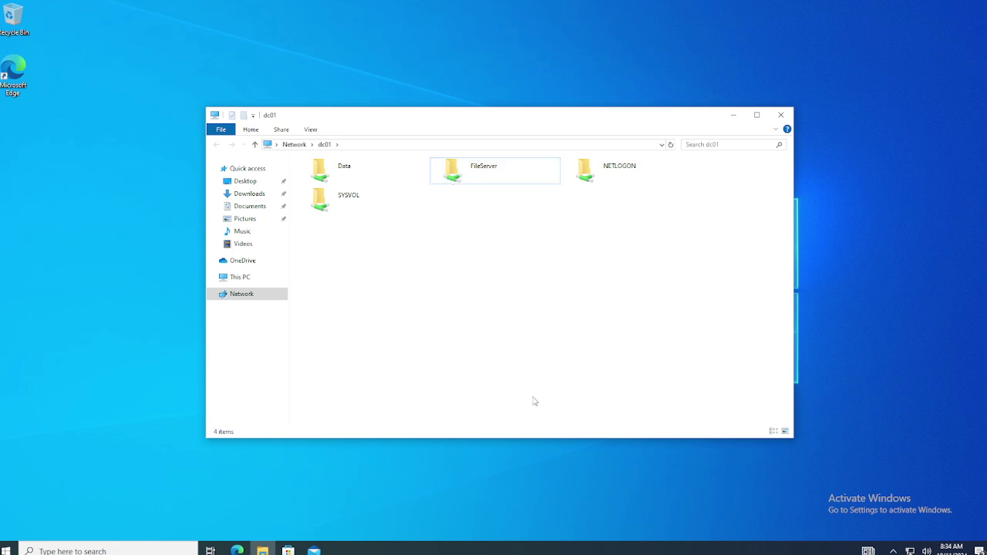
double_click(480, 179)
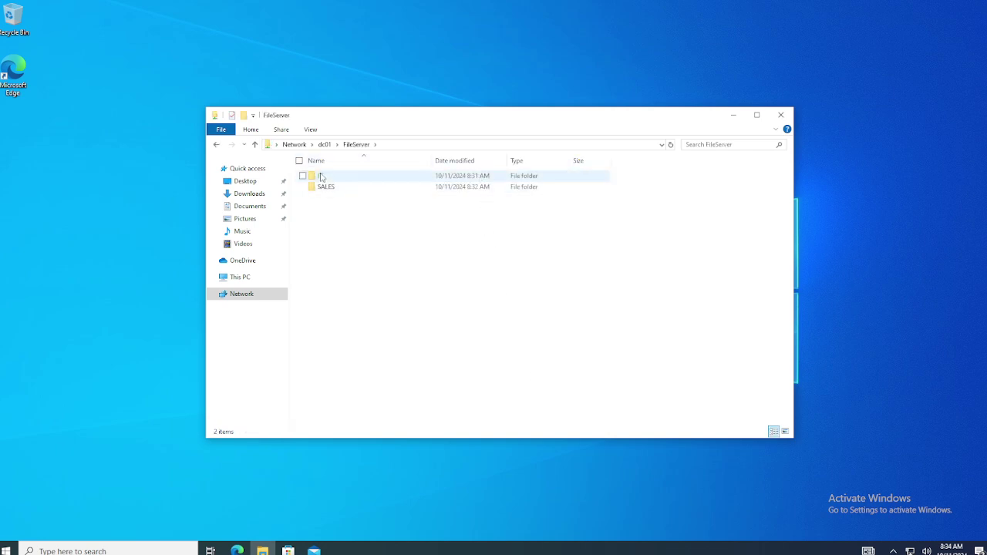
double_click(319, 176)
Run cmd and use whoami to check which account is signed in.
right_click(370, 270)
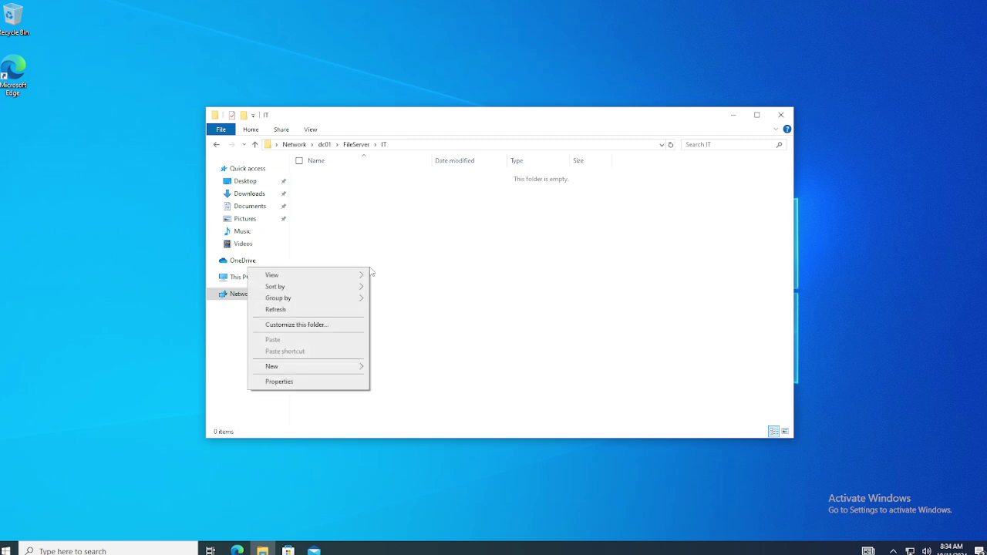
key("Escape")
key("super+r")
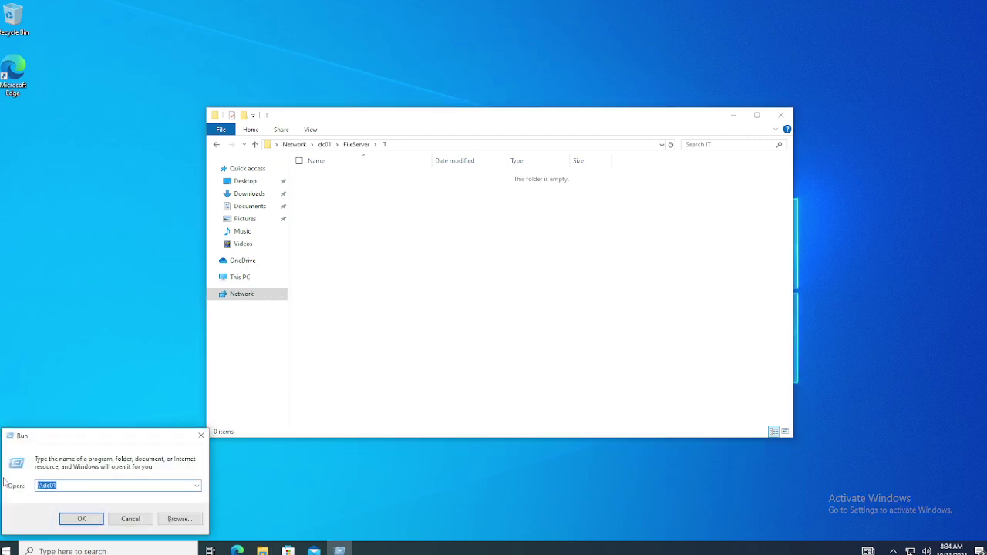
type("cmd")
key("Return")
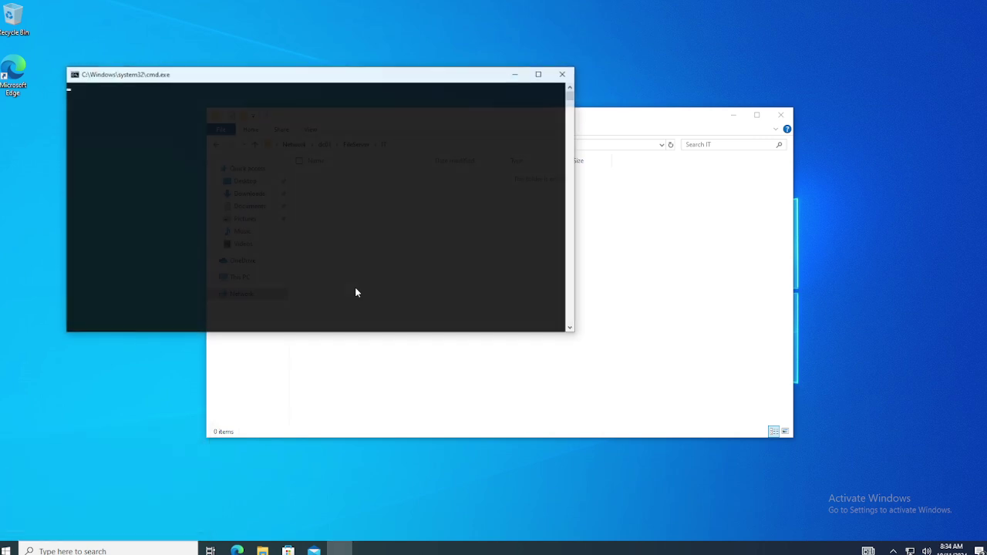
left_click(422, 254)
type("whoami")
key("Return")
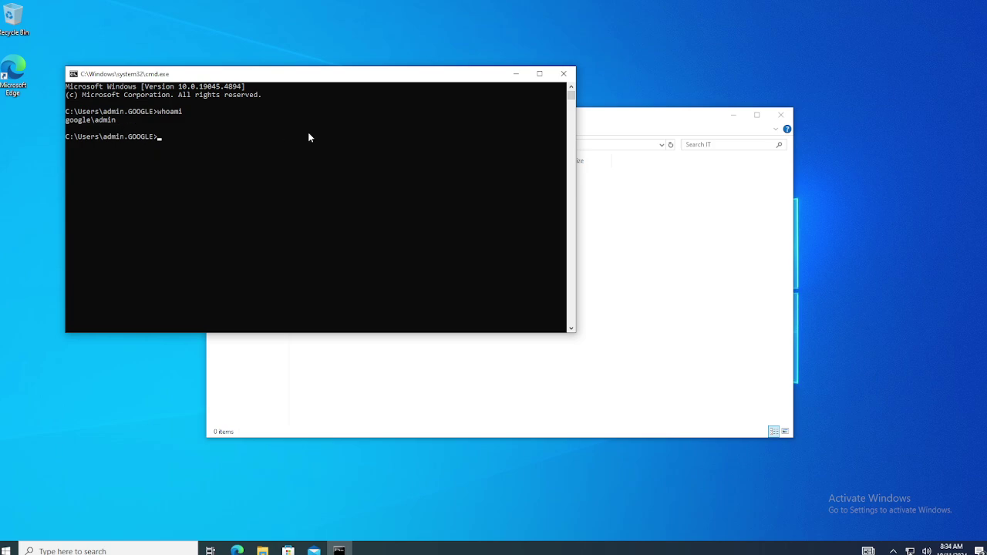
left_click(515, 74)
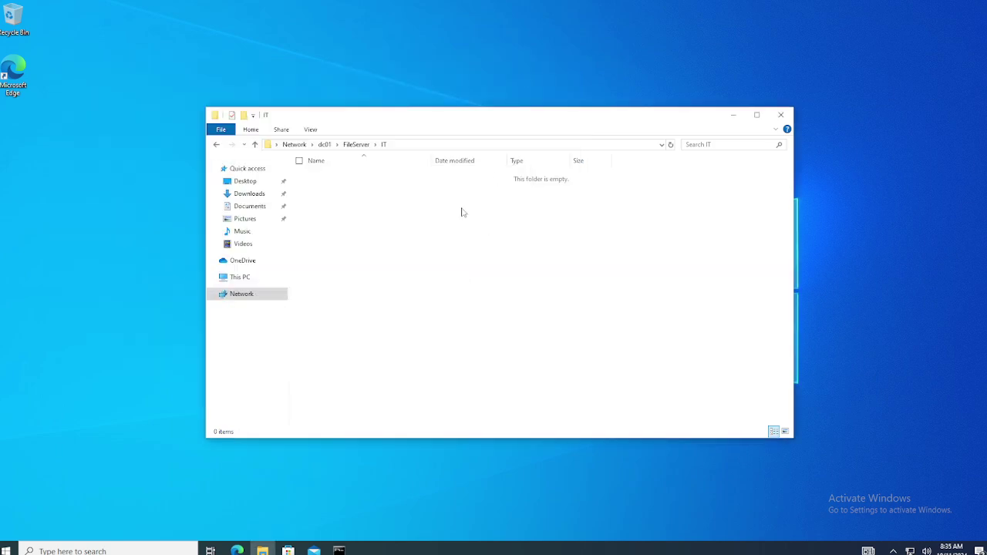
Create a New Text Document in IT, type 'hi' in Notepad and save it.
right_click(355, 288)
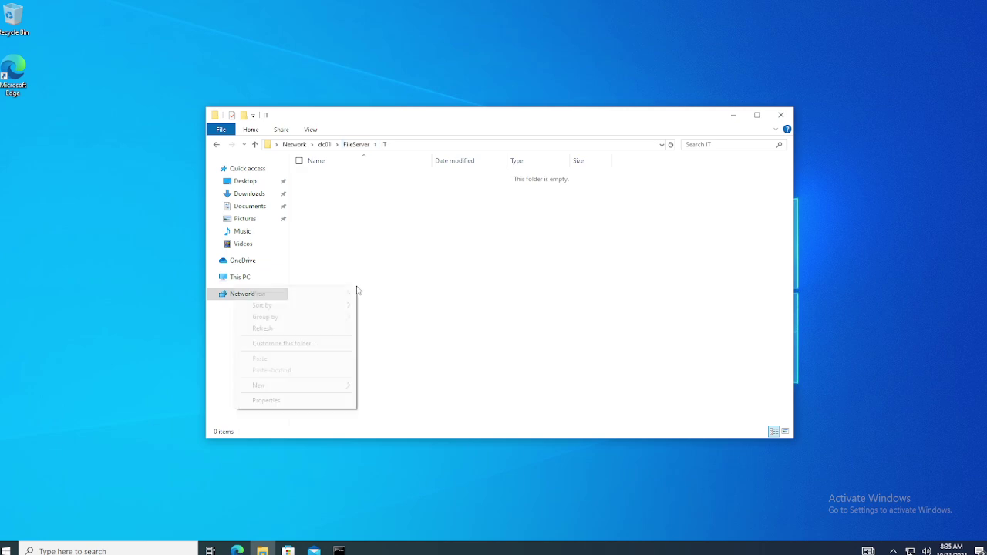
mouse_move(357, 389)
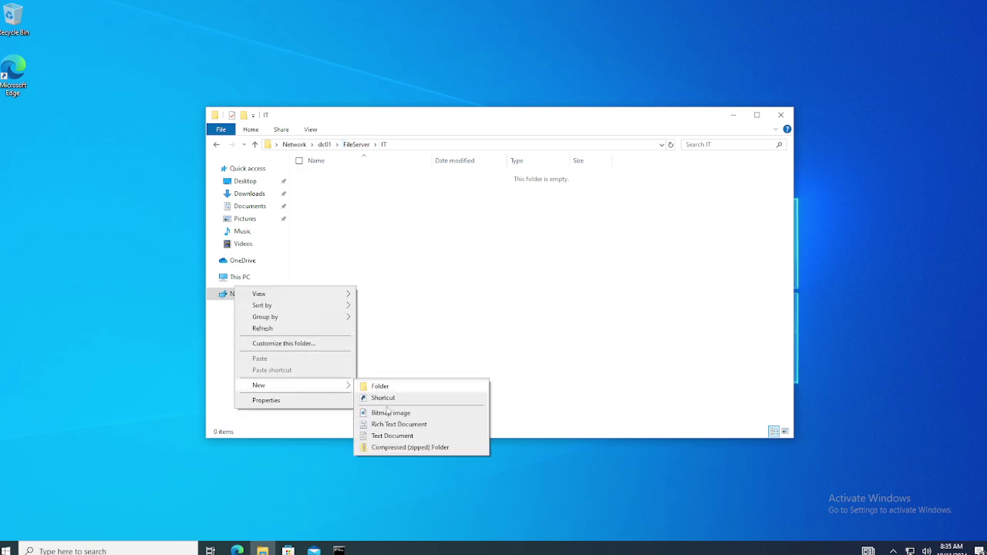
left_click(387, 436)
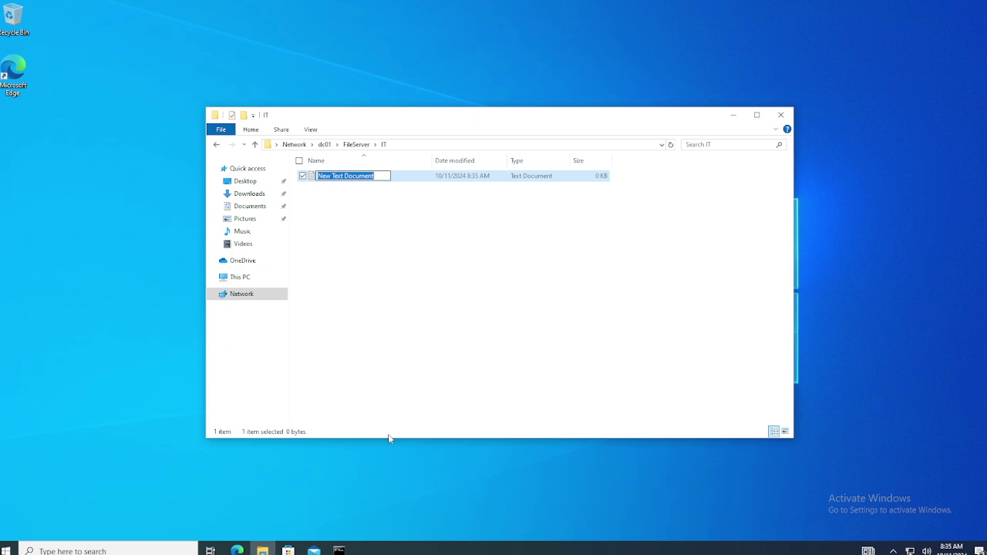
key("Return")
key("Return")
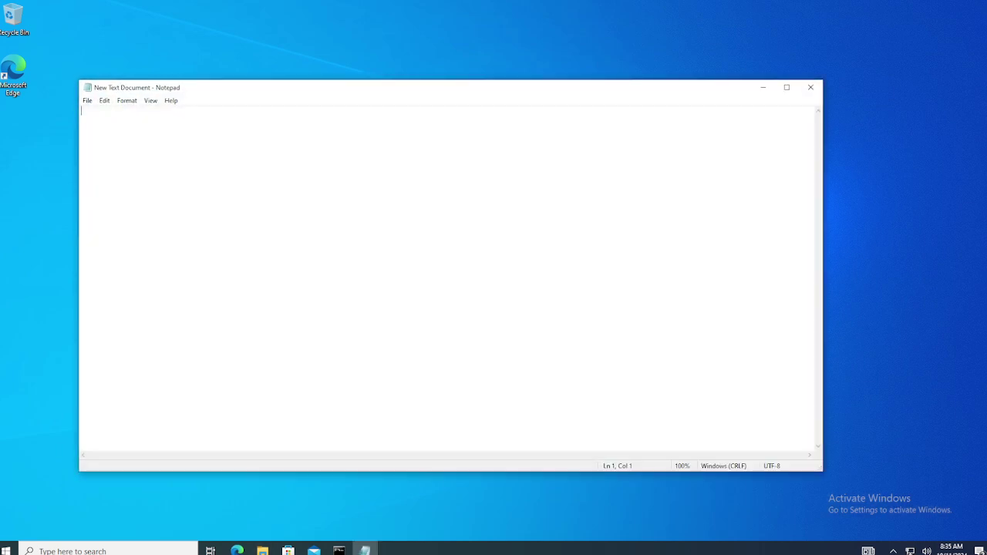
type("hi")
left_click(811, 87)
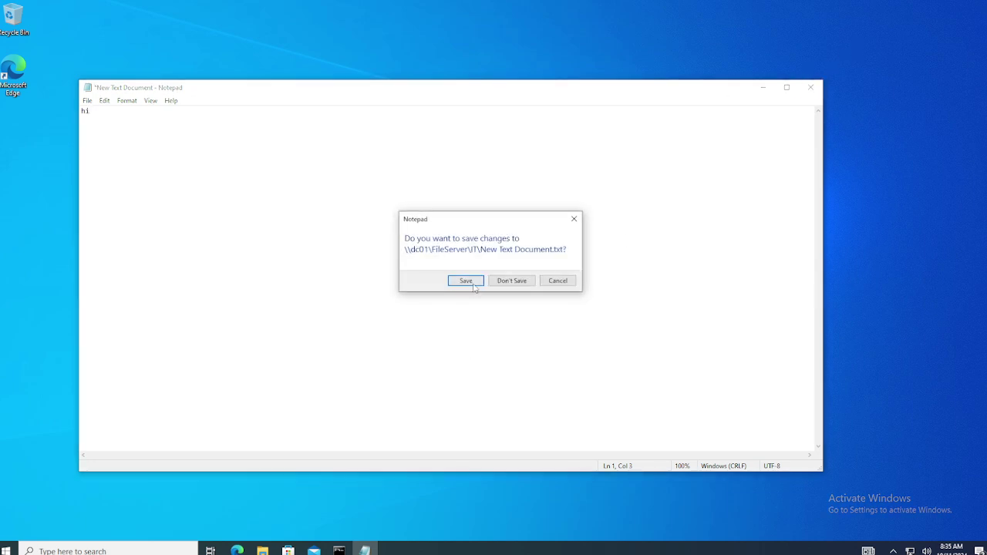
left_click(466, 281)
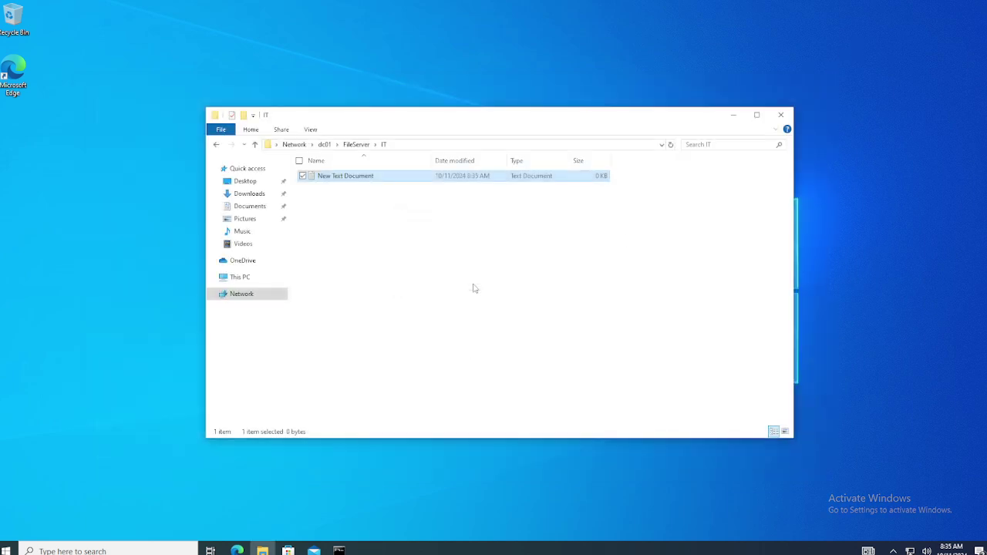
Check the saved file's size, then close the IT folder window and the note.
left_click(355, 177)
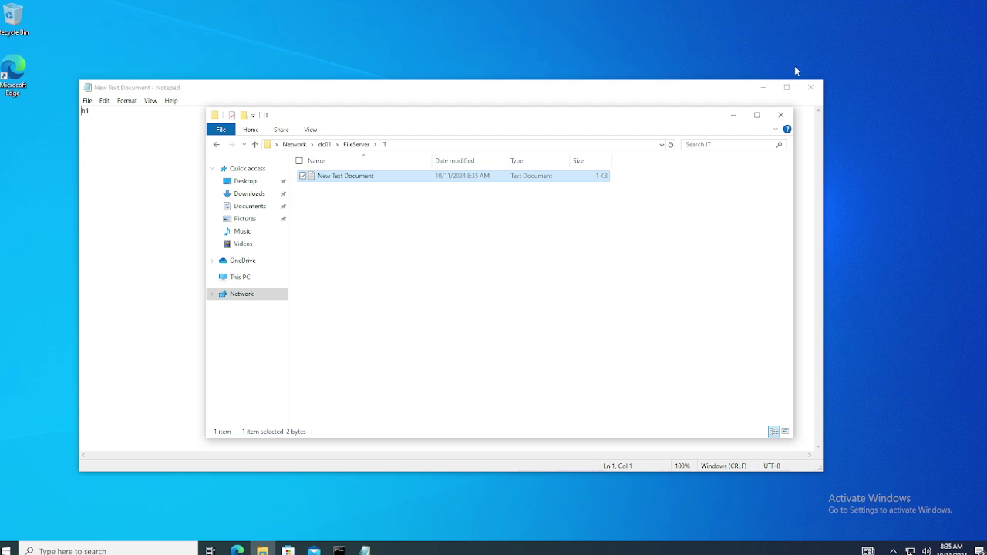
left_click(781, 115)
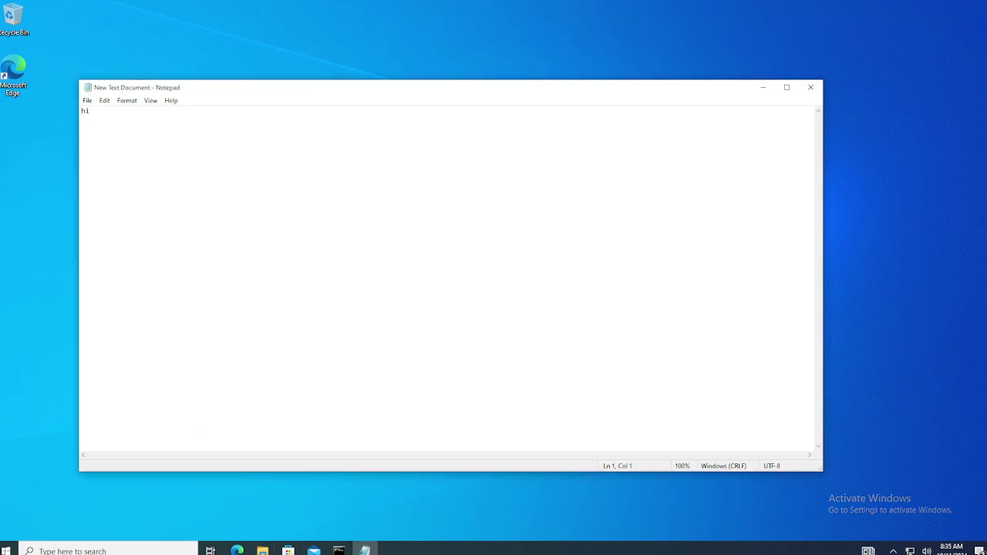
left_click(810, 87)
Open the SALES folder on the FileServer share at \\dc01.
key("super+r")
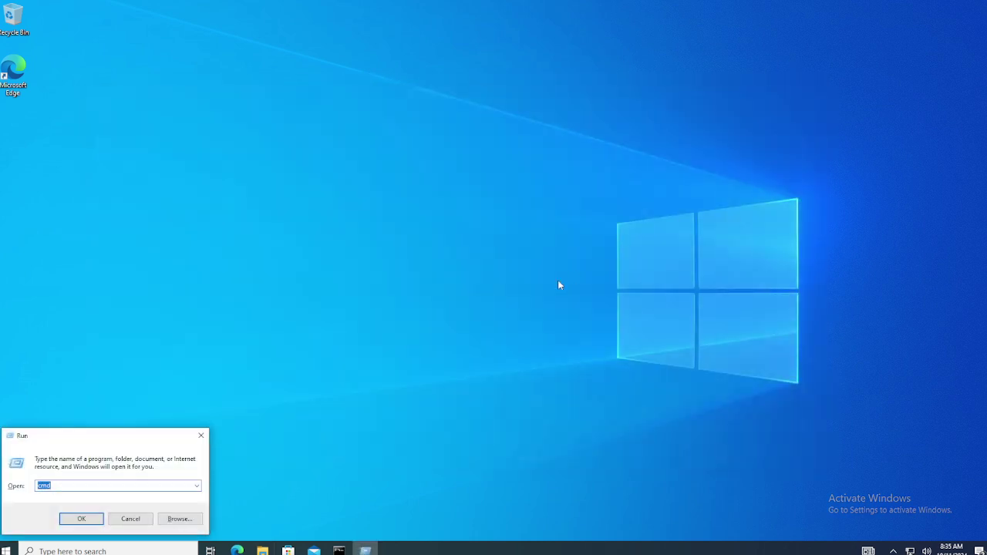
type("n")
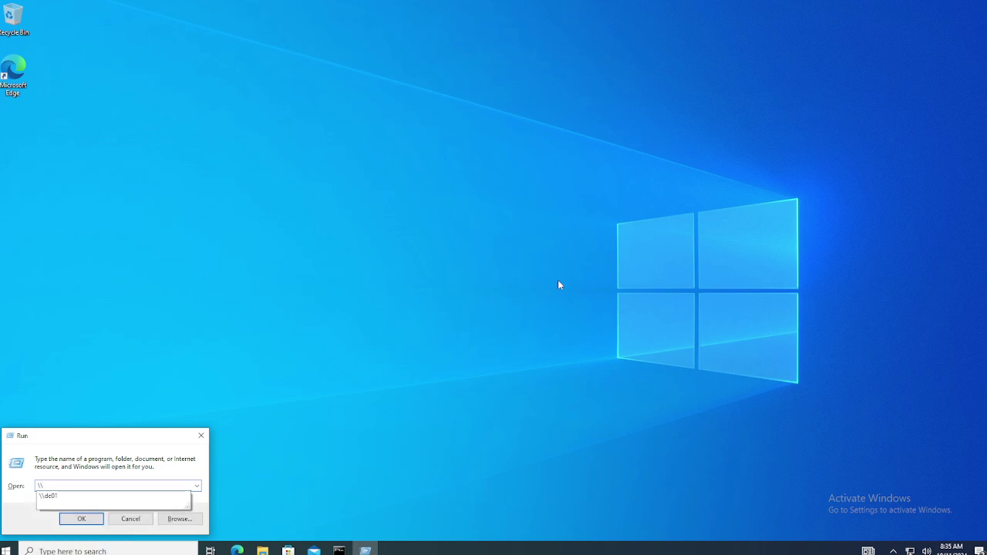
key("Down")
key("Return")
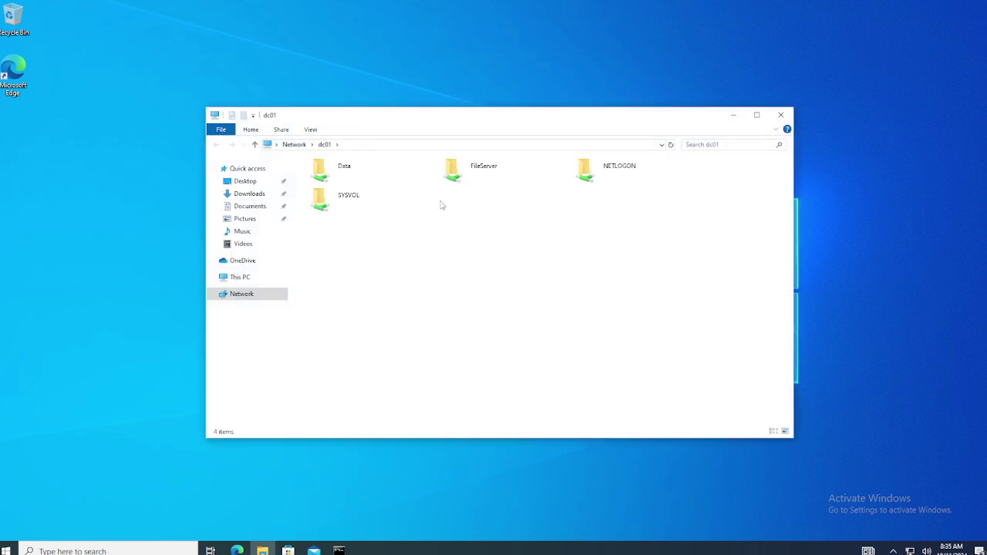
left_click(466, 171)
double_click(467, 171)
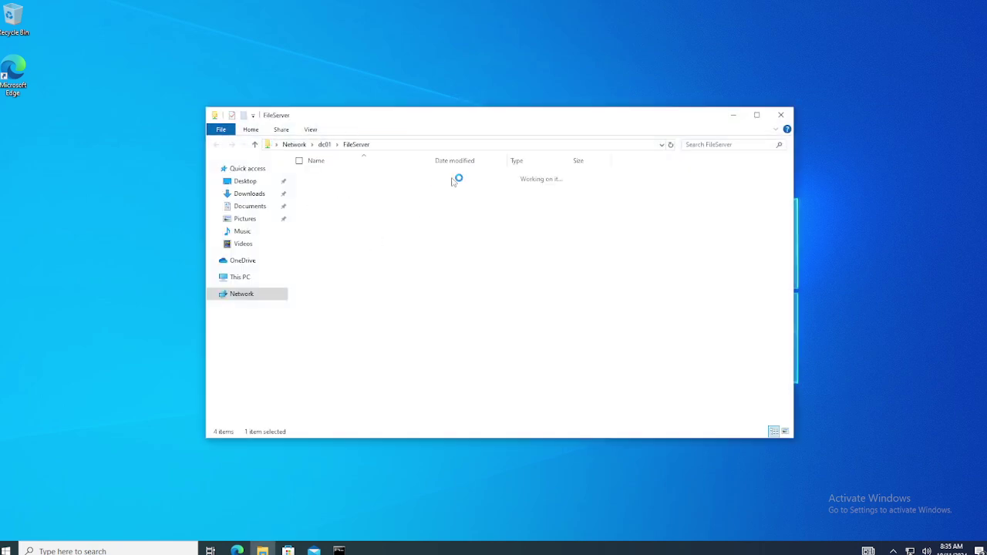
double_click(322, 191)
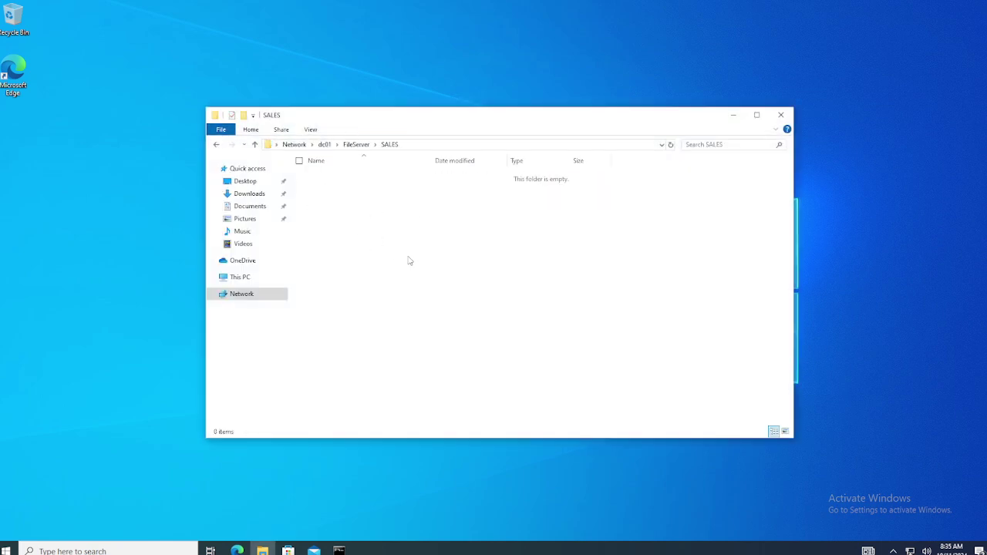
Create a rich text document named 'test' in SALES, close it, and return to DC01.
right_click(410, 360)
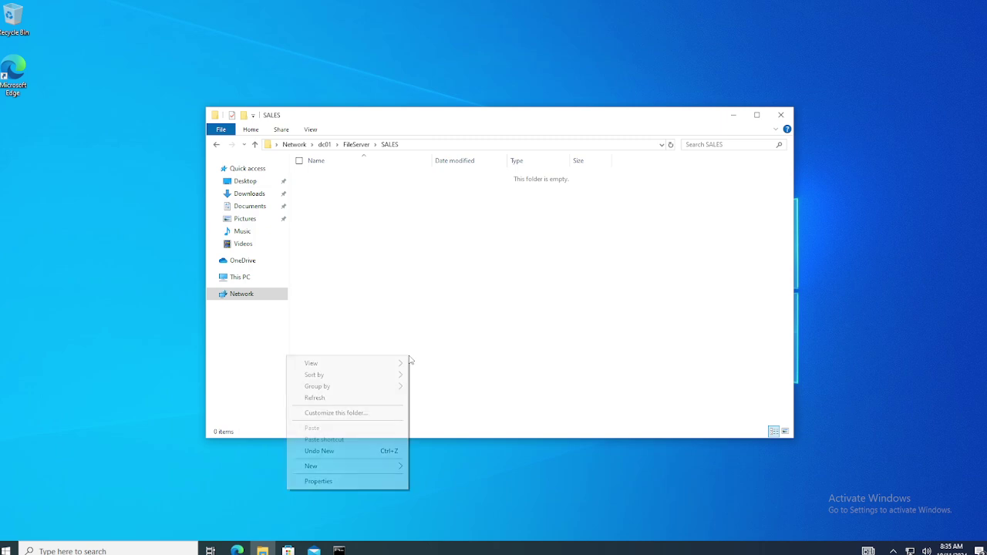
mouse_move(328, 467)
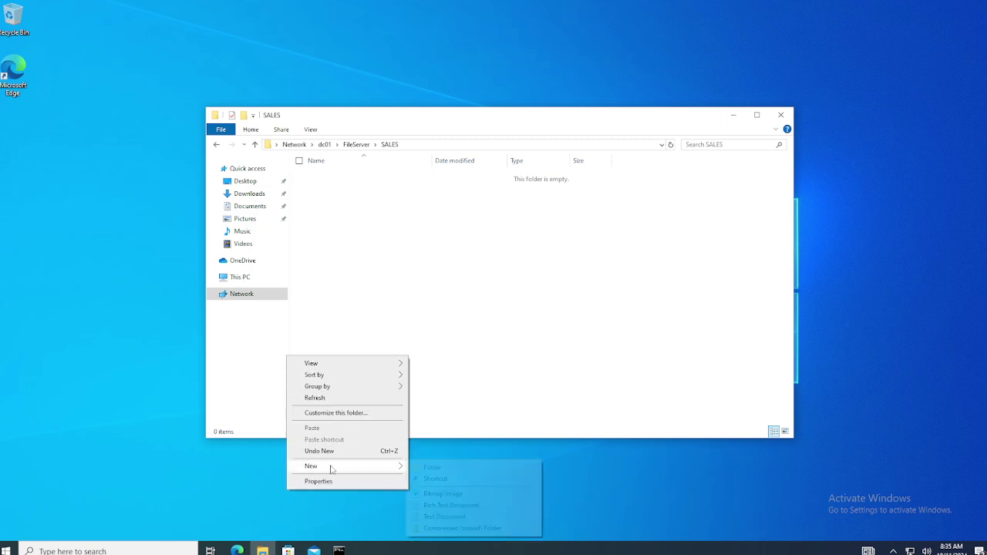
left_click(450, 505)
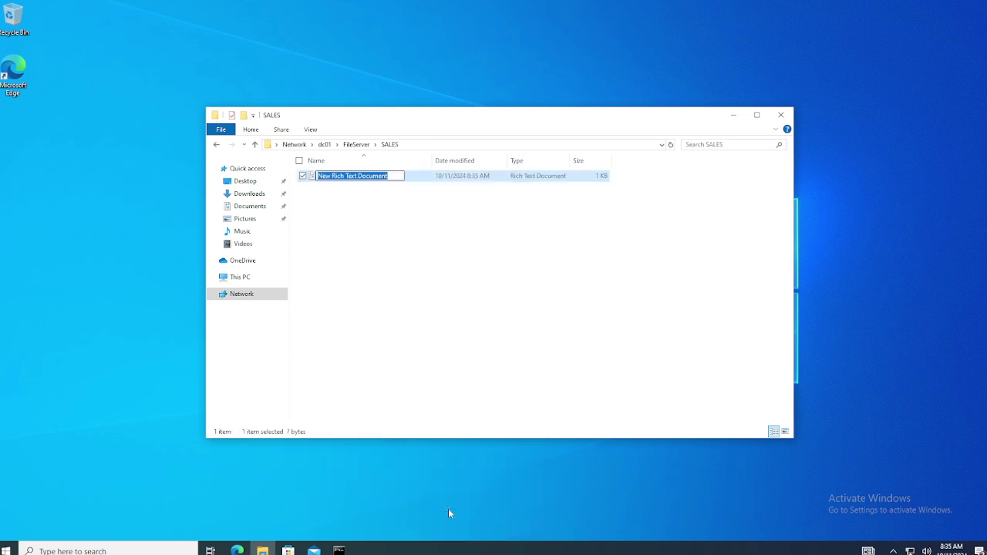
type("test")
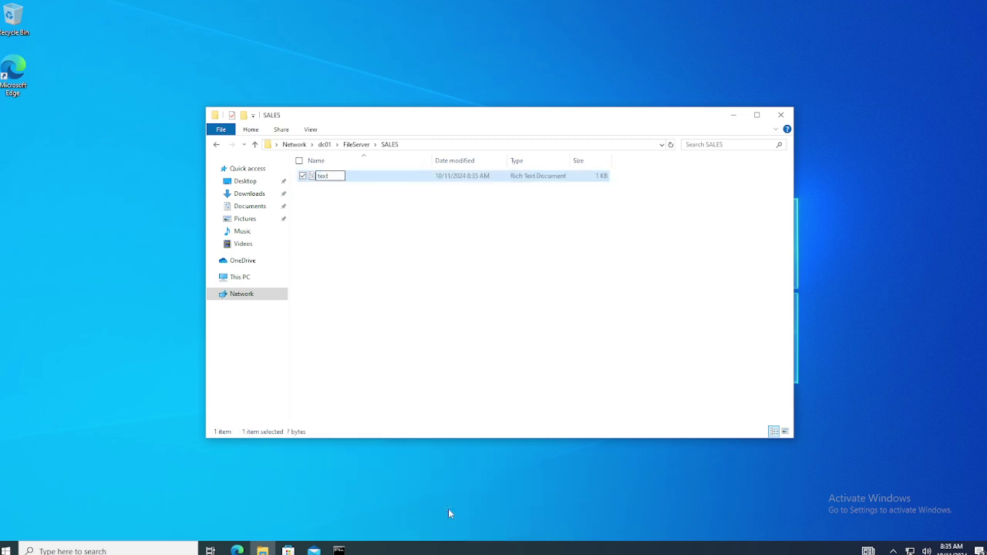
key("Return")
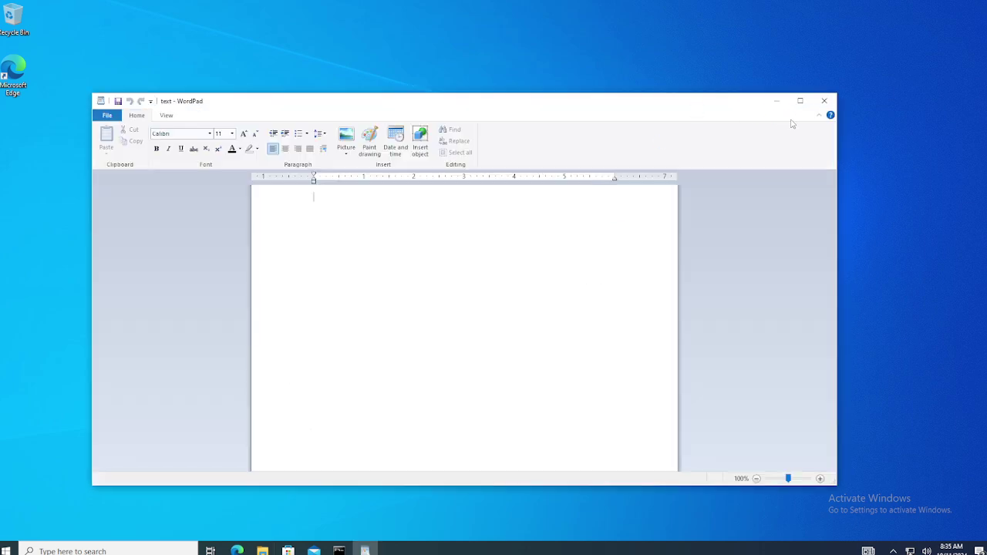
left_click(823, 101)
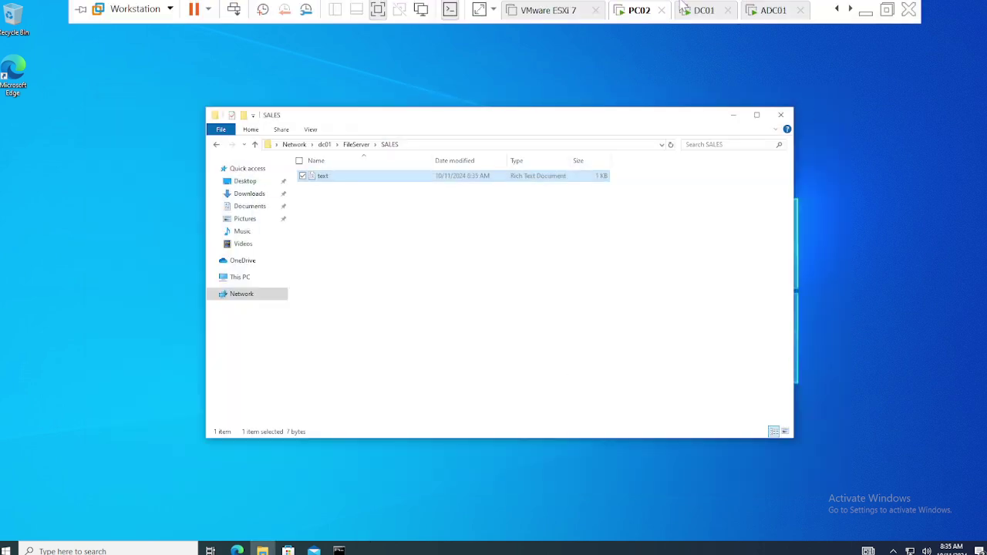
left_click(694, 10)
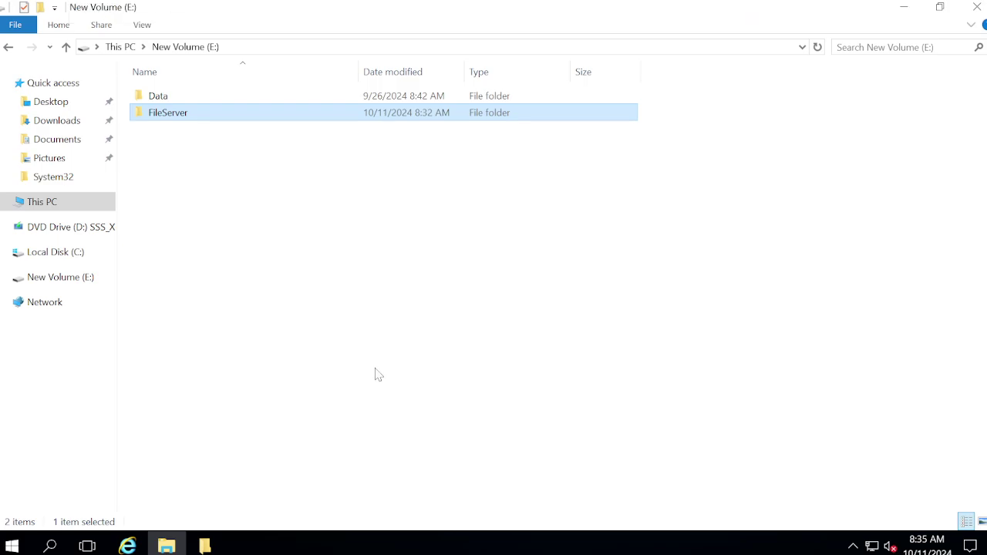
Launch Active Directory Users and Computers from Server Manager's Tools menu.
left_click(573, 304)
mouse_move(558, 4)
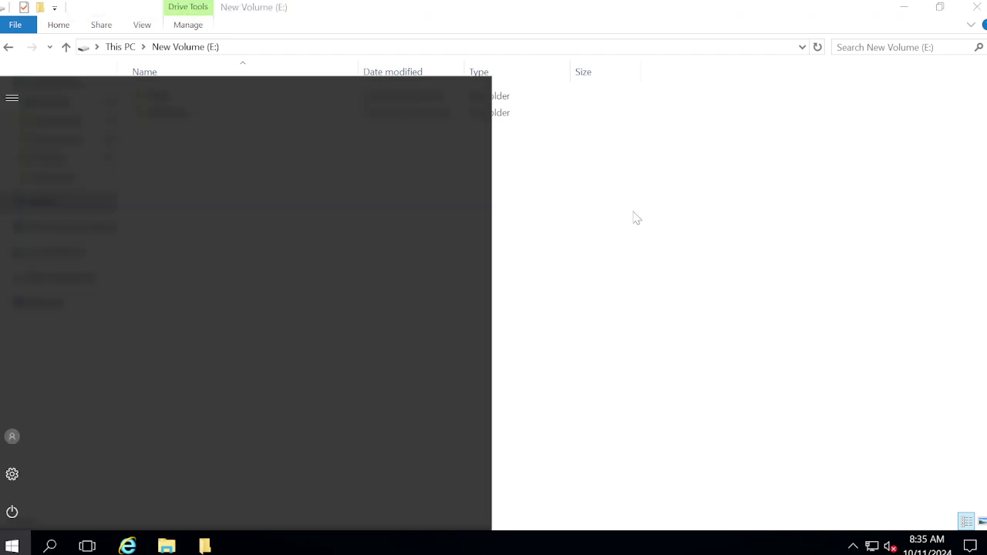
left_click(12, 545)
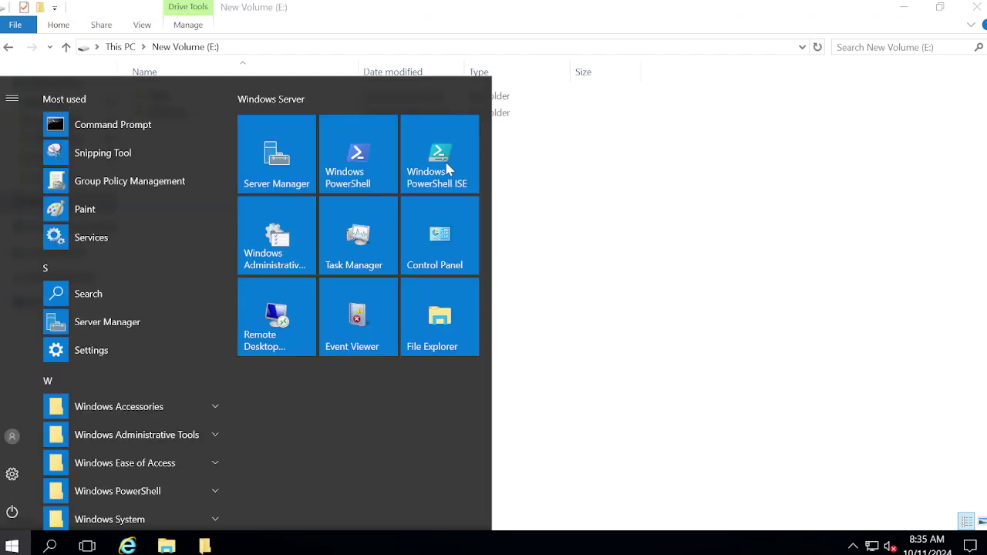
left_click(282, 151)
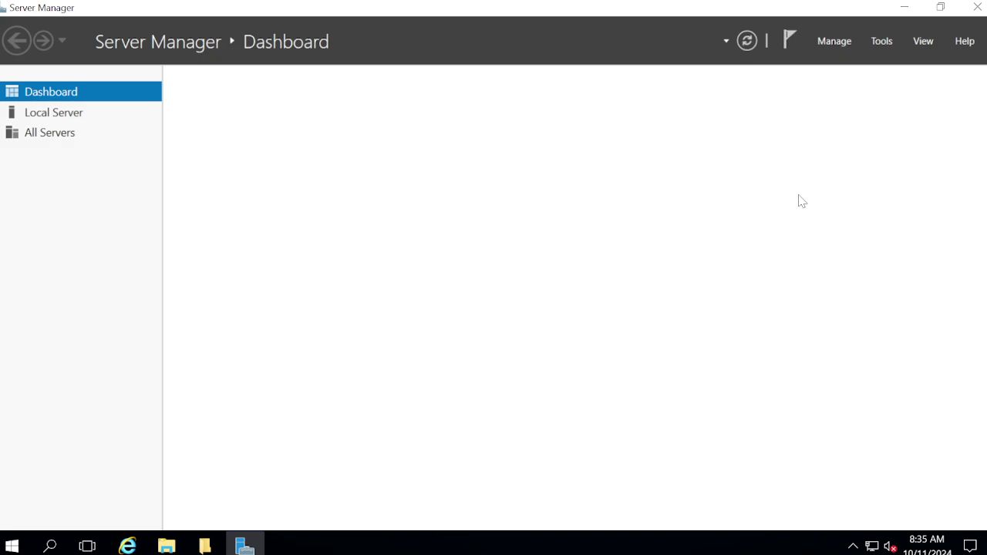
left_click(882, 41)
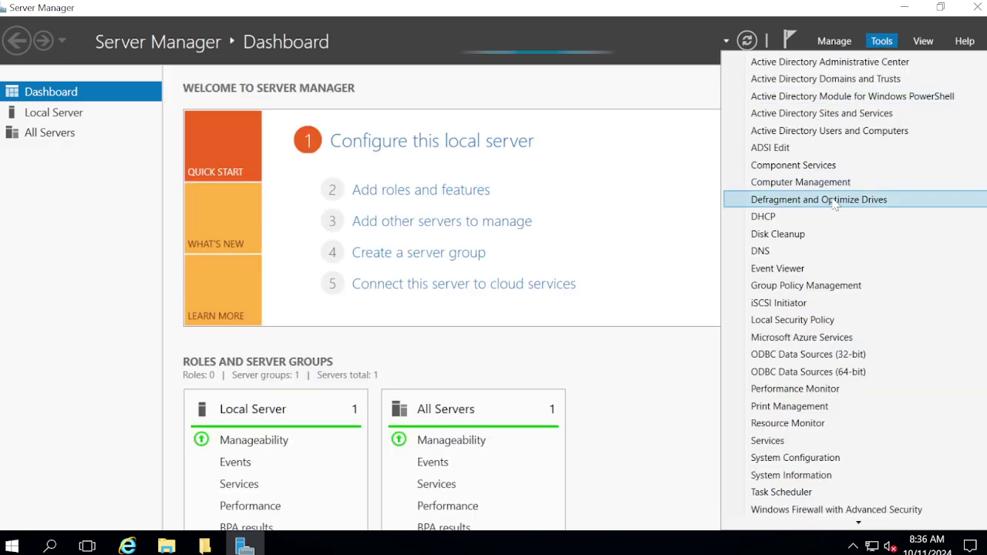
left_click(784, 135)
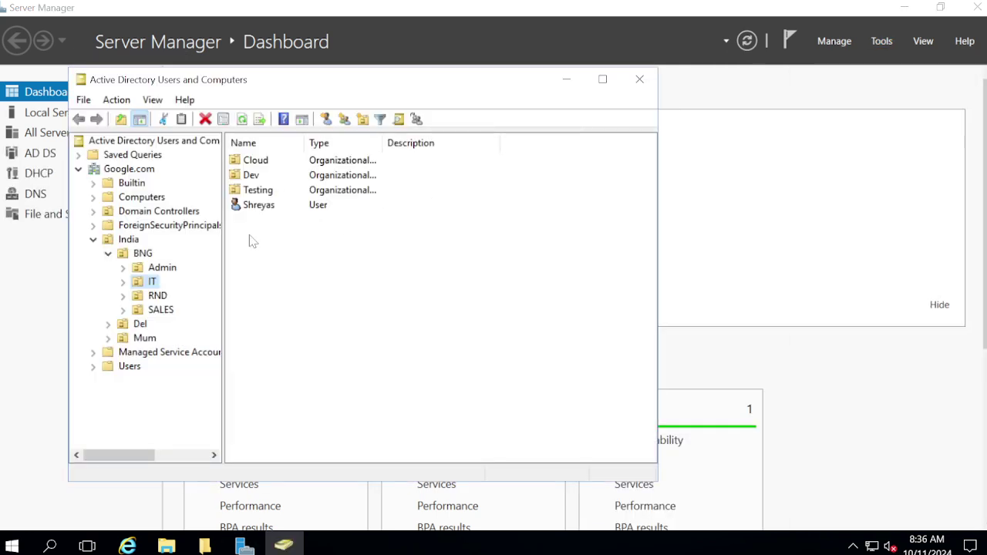
Create the group Google-BNG-IT-FS-Modify in the IT organizational unit.
right_click(305, 277)
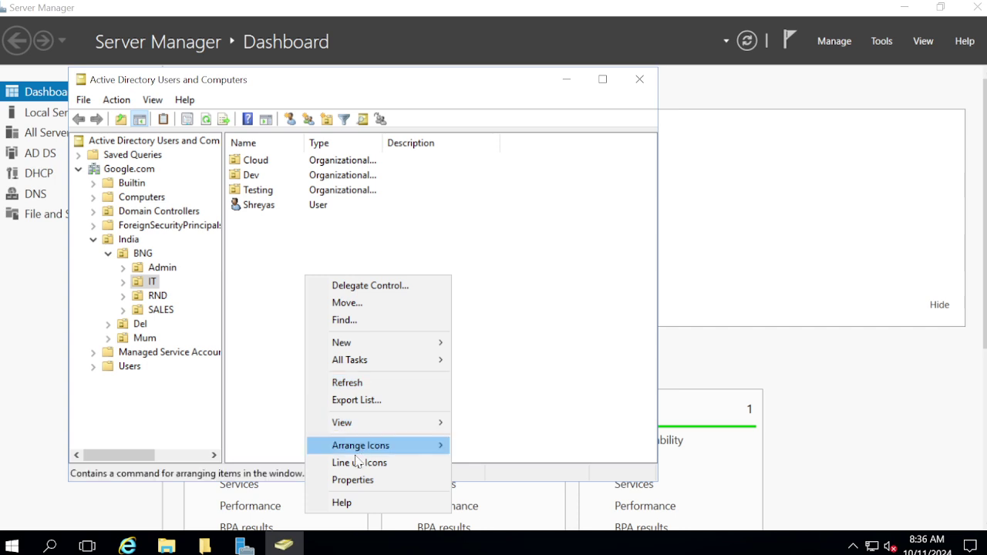
mouse_move(363, 347)
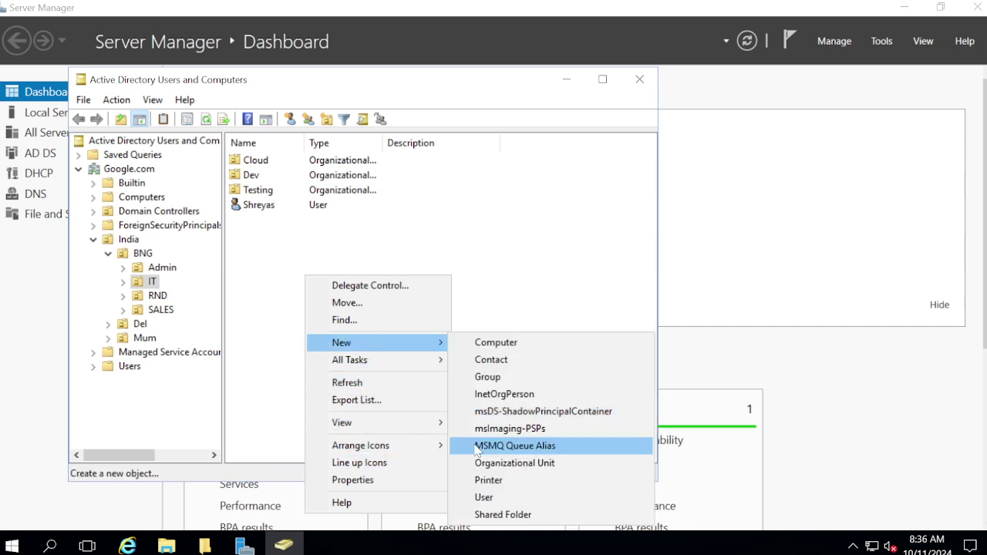
left_click(508, 377)
type("BNG")
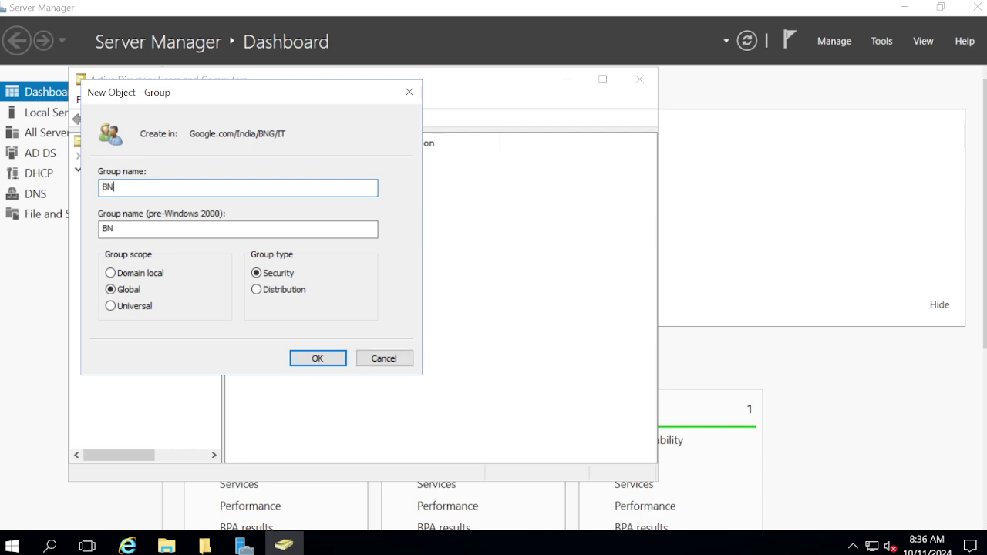
key("BackSpace")
key("BackSpace")
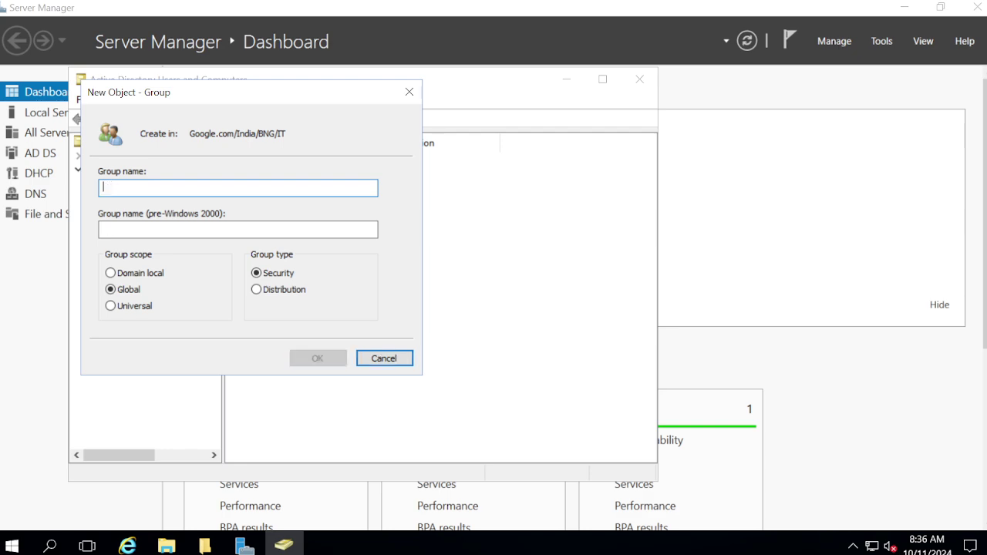
type("Google")
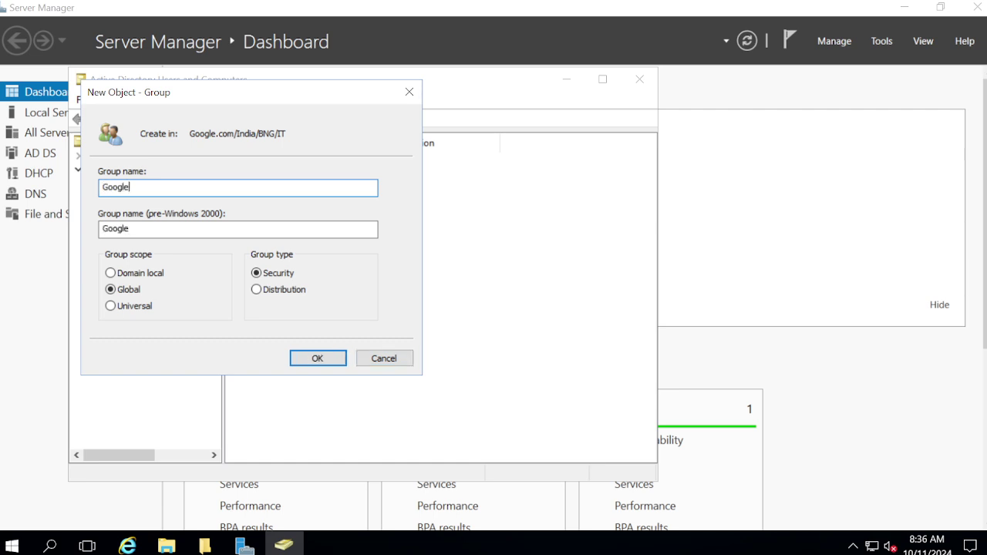
type("-BNG-IT-FS-")
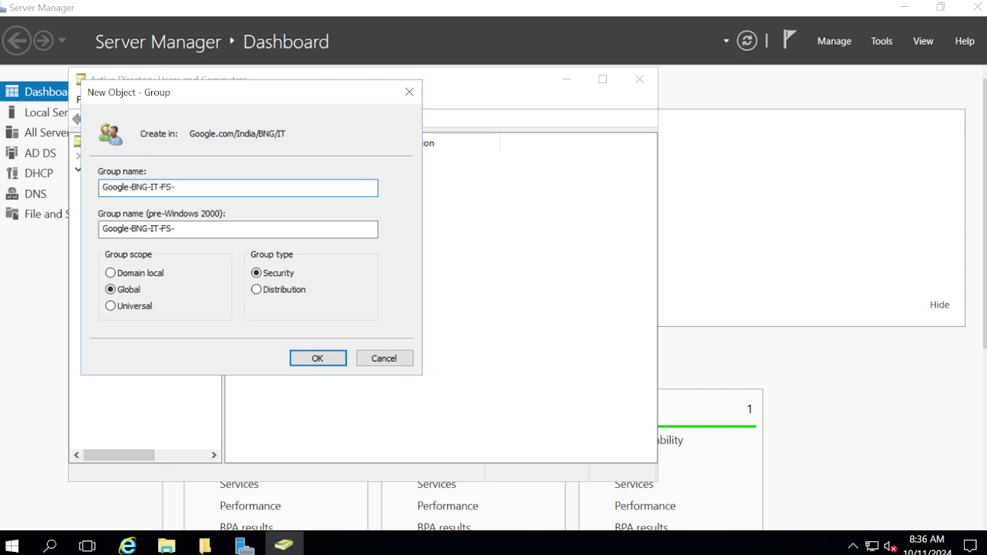
type("Modify")
key("ctrl+a")
key("ctrl+c")
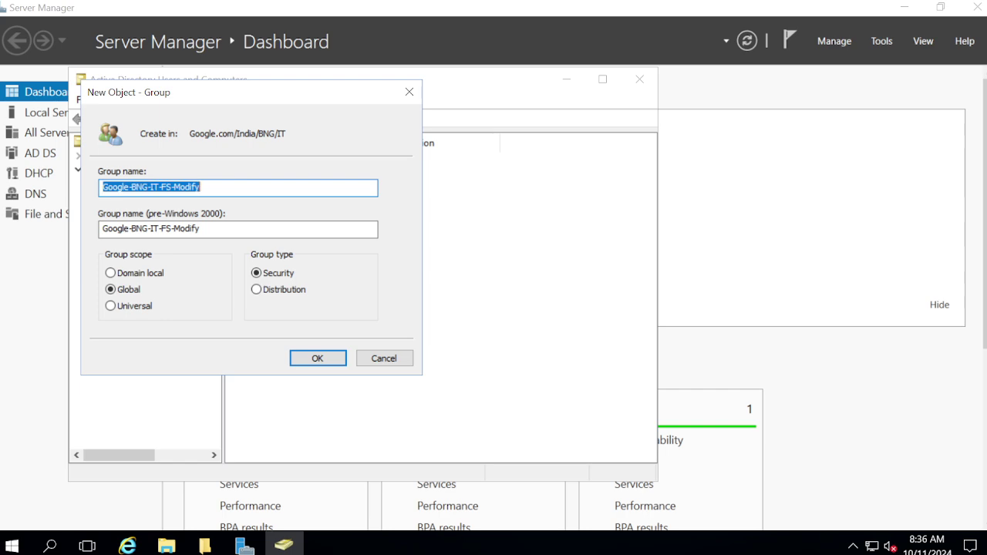
left_click(318, 360)
left_click(309, 287)
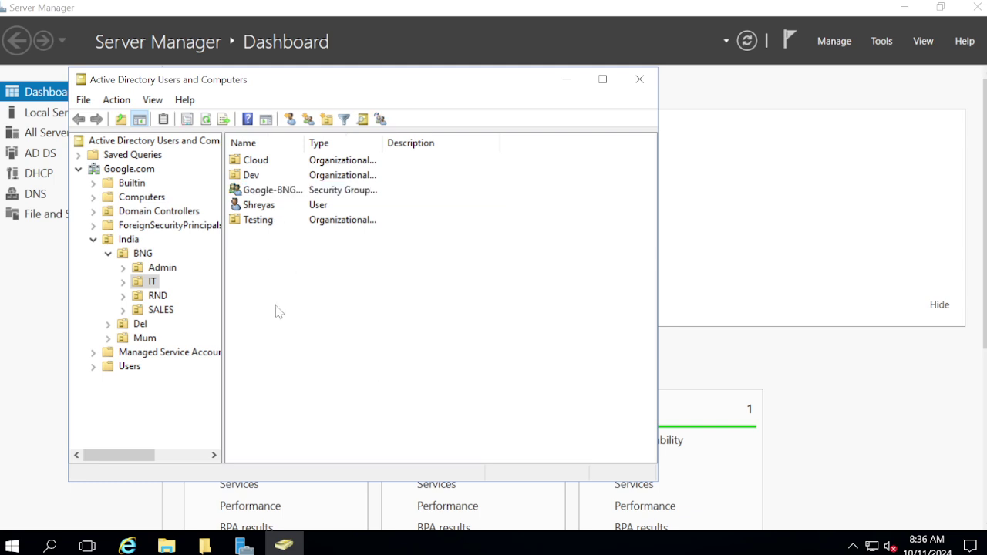
Create the group Google-BNG-IT-FS-RO in the IT organizational unit.
right_click(279, 312)
mouse_move(320, 131)
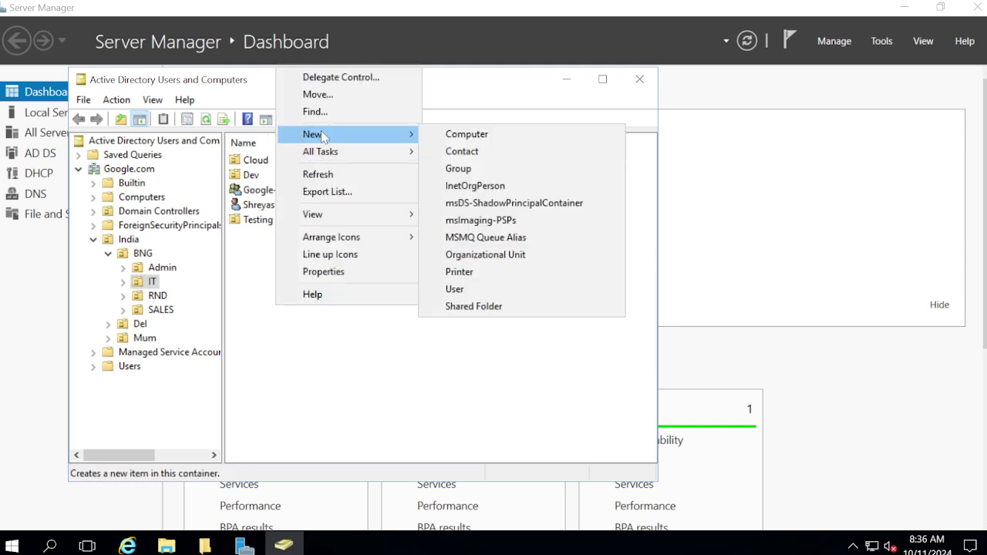
left_click(472, 169)
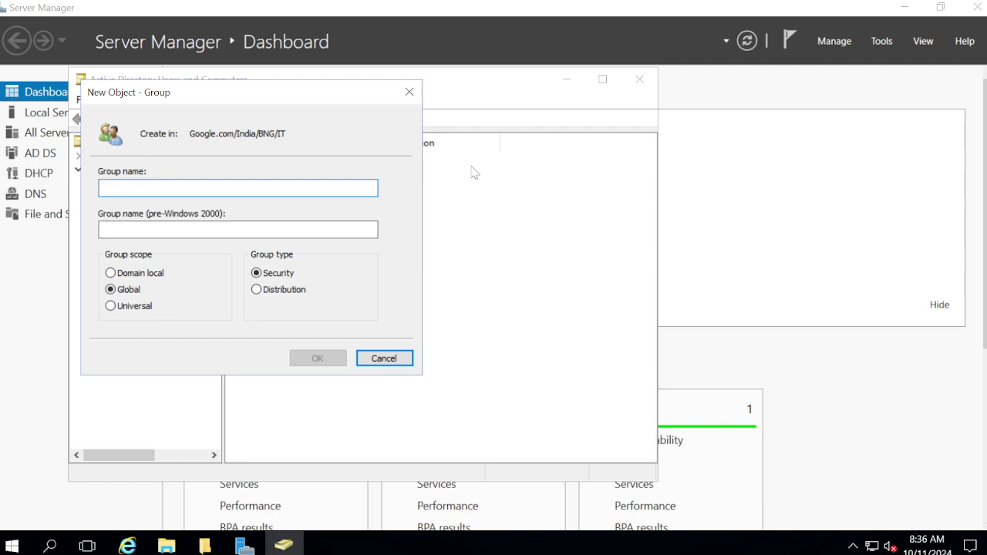
key("ctrl+v")
key("BackSpace")
key("BackSpace")
key("BackSpace")
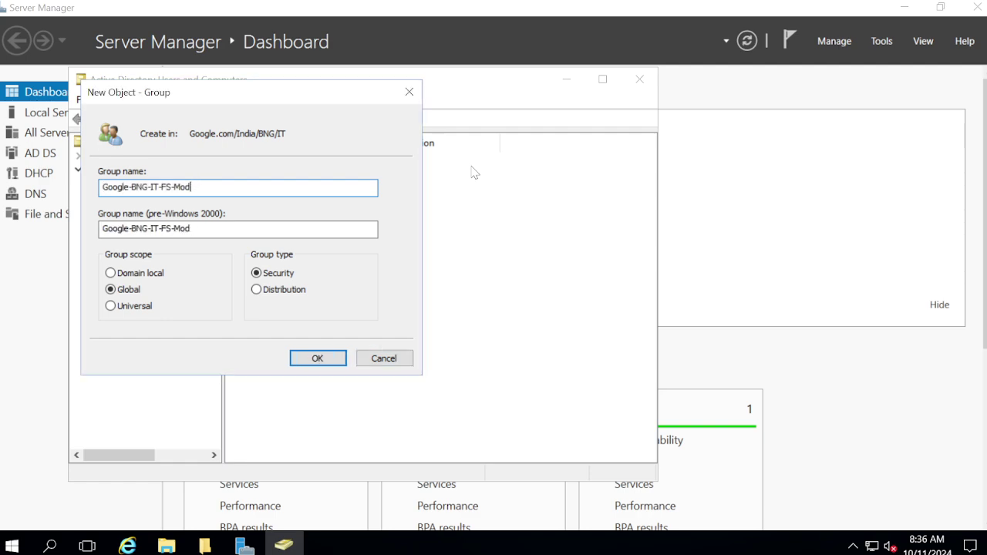
key("BackSpace")
type("RO")
left_click(338, 357)
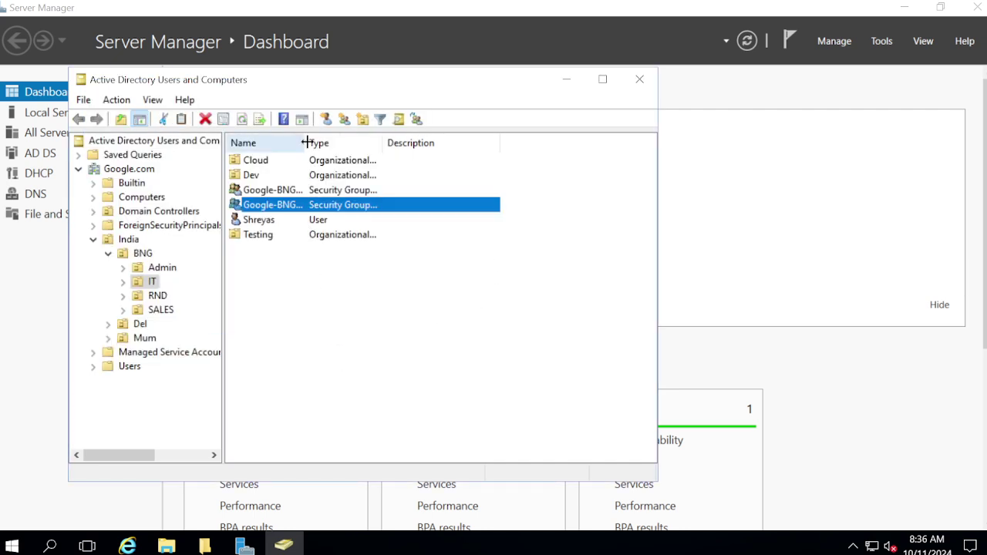
Widen the Name column to show full group names, then return to File Explorer.
left_click_drag(304, 142, 360, 143)
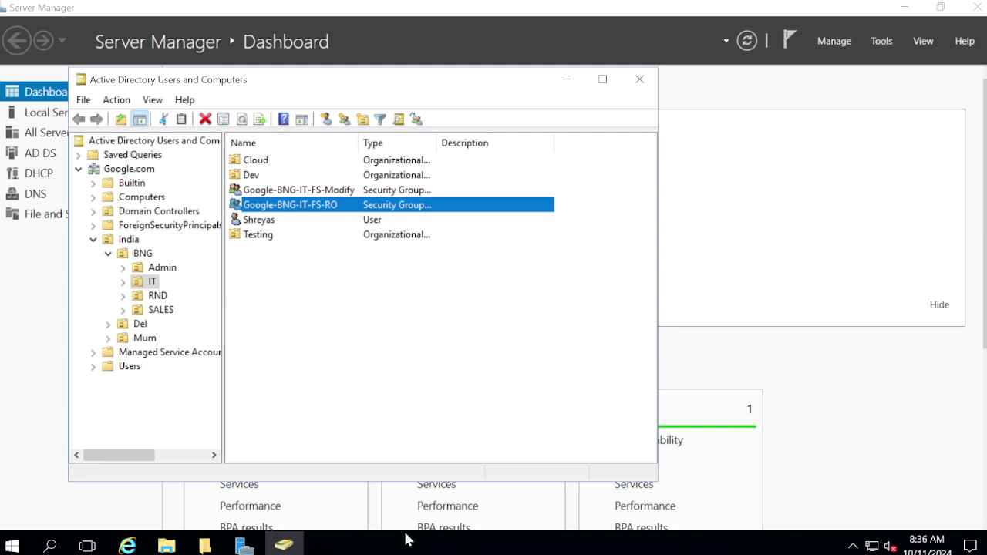
mouse_move(206, 547)
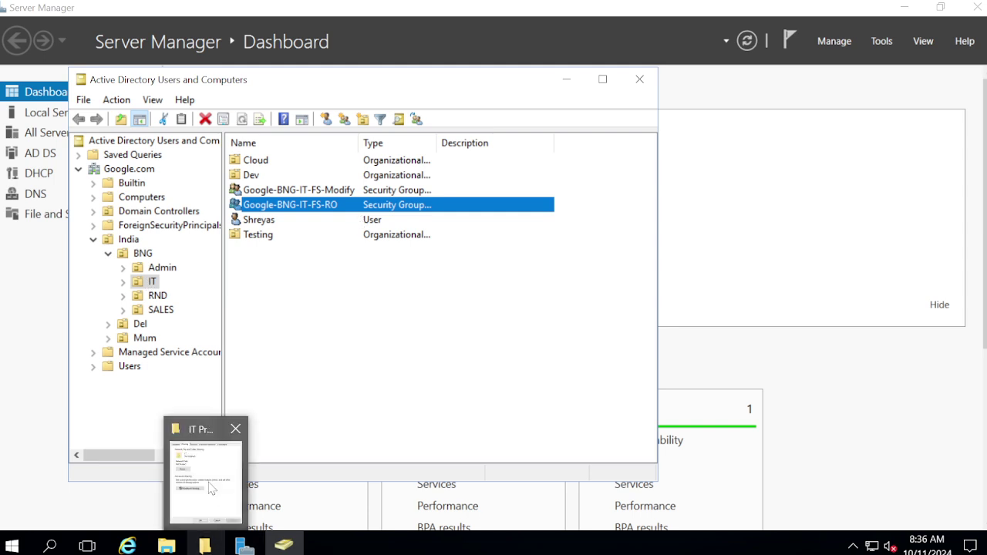
left_click(220, 455)
left_click(387, 469)
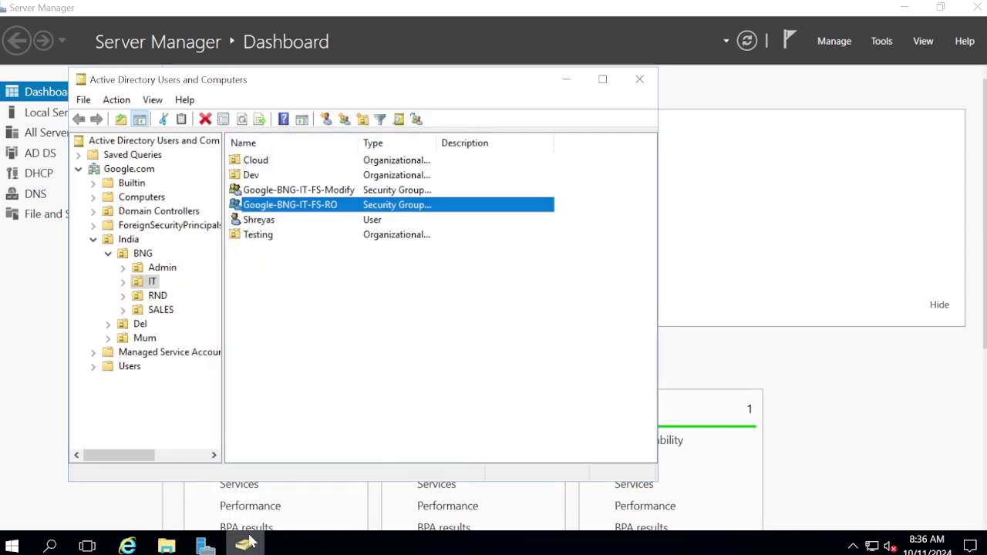
left_click(166, 546)
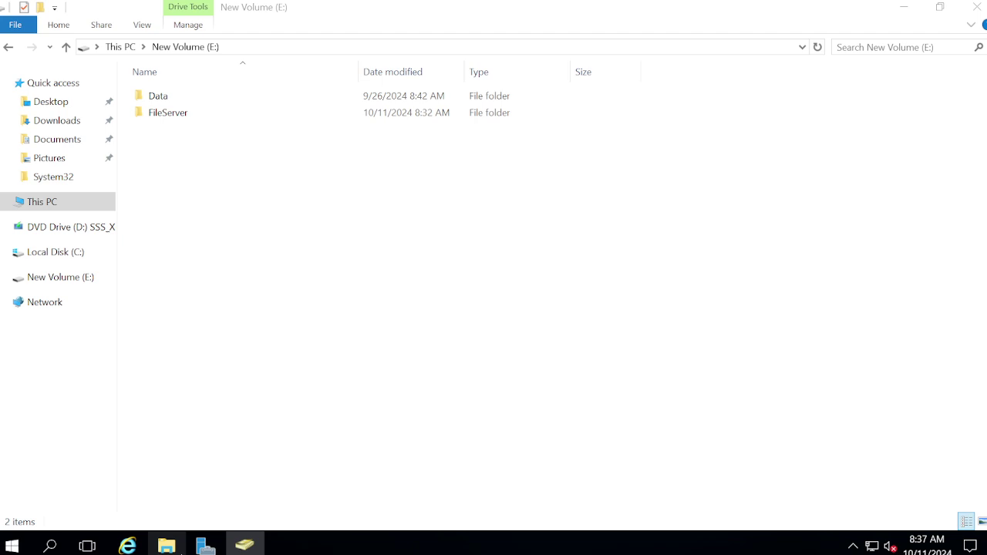
Open the editable Security permissions of the IT folder in FileServer.
left_click(164, 119)
double_click(164, 118)
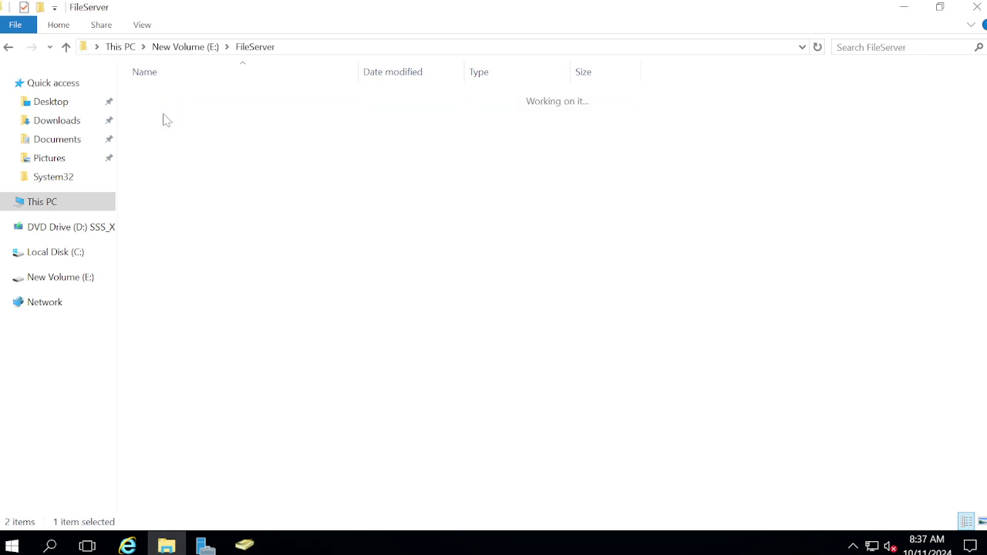
left_click(152, 99)
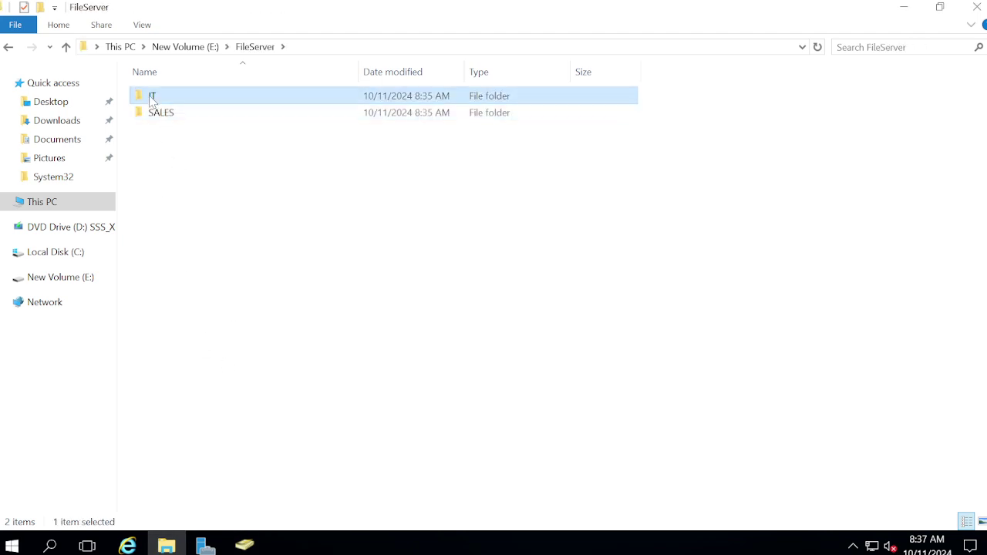
right_click(152, 99)
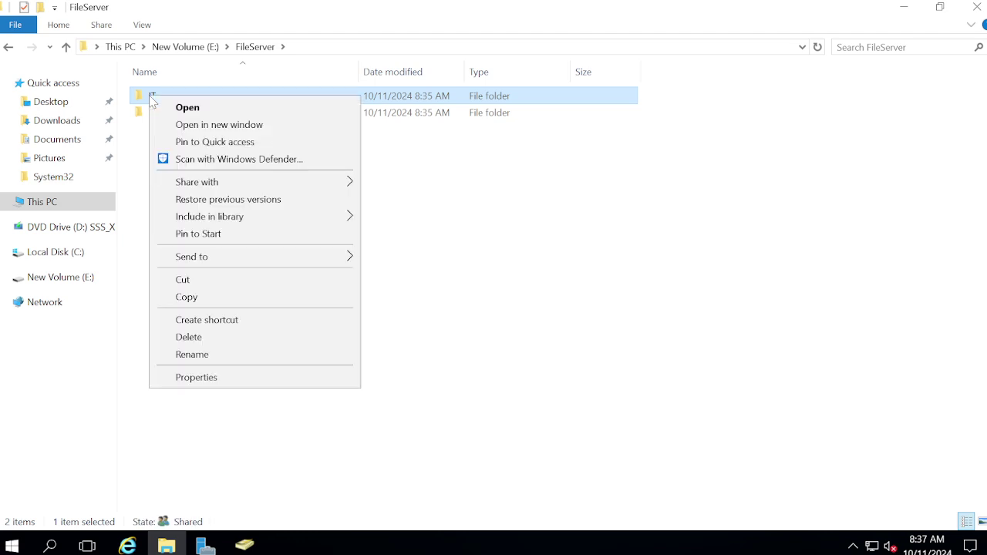
left_click(220, 380)
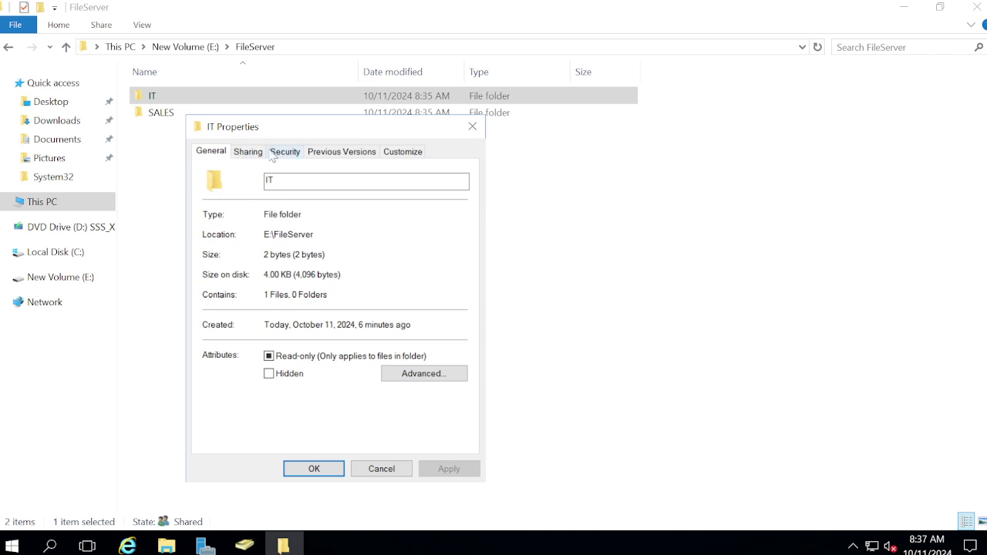
left_click(282, 151)
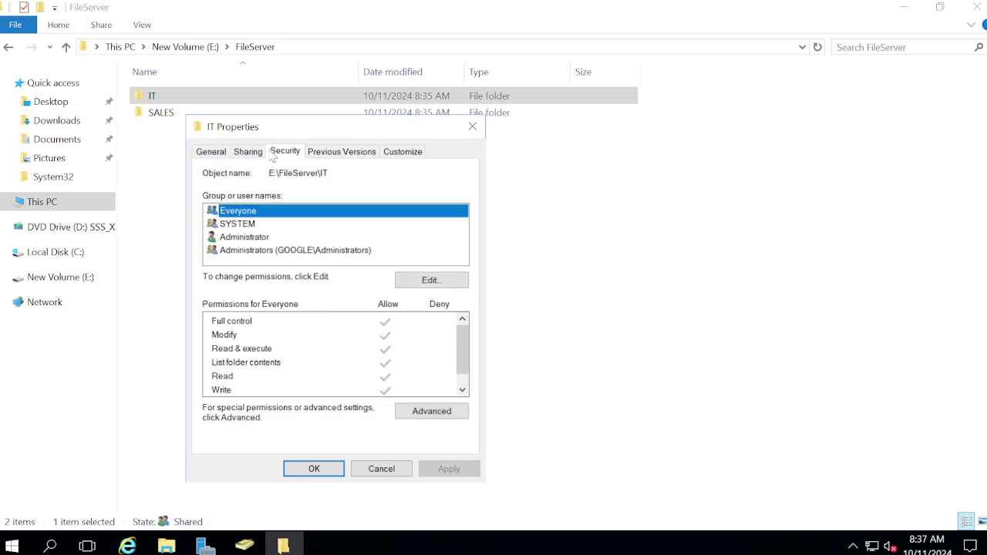
left_click(436, 282)
Add both Google-BNG-IT-FS-Modify and Google-BNG-IT-FS-RO groups to the IT folder permissions.
left_click(397, 358)
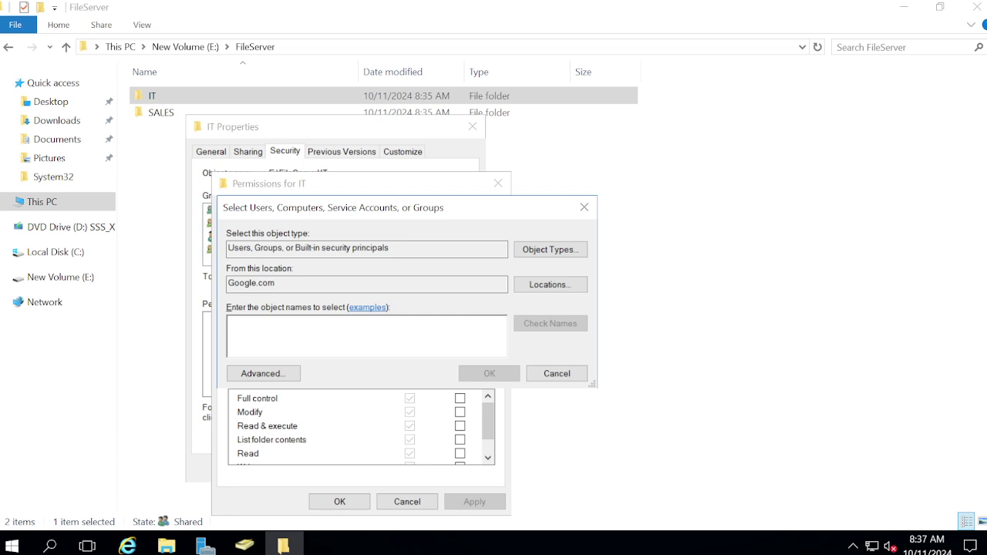
key("ctrl+v")
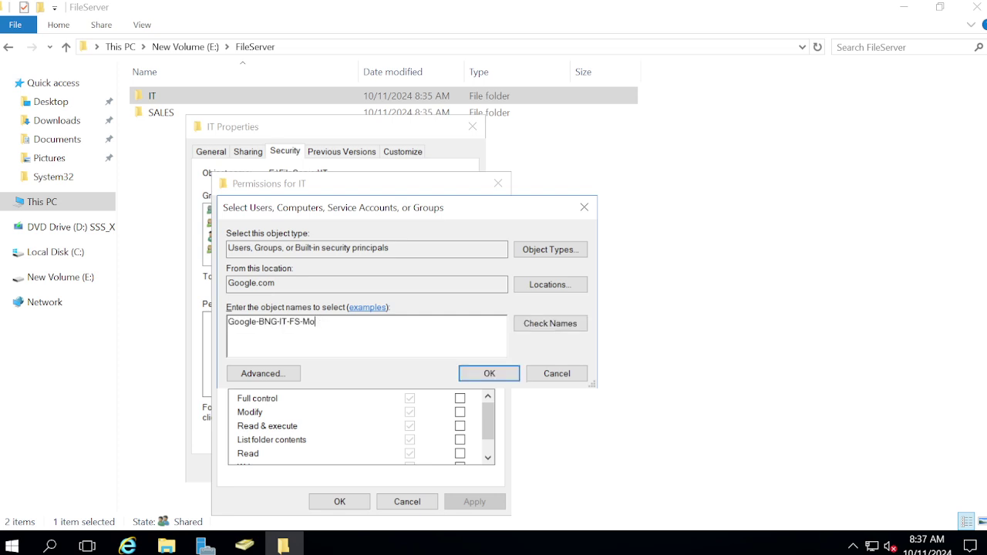
key("BackSpace")
key("BackSpace")
key("BackSpace")
left_click(551, 327)
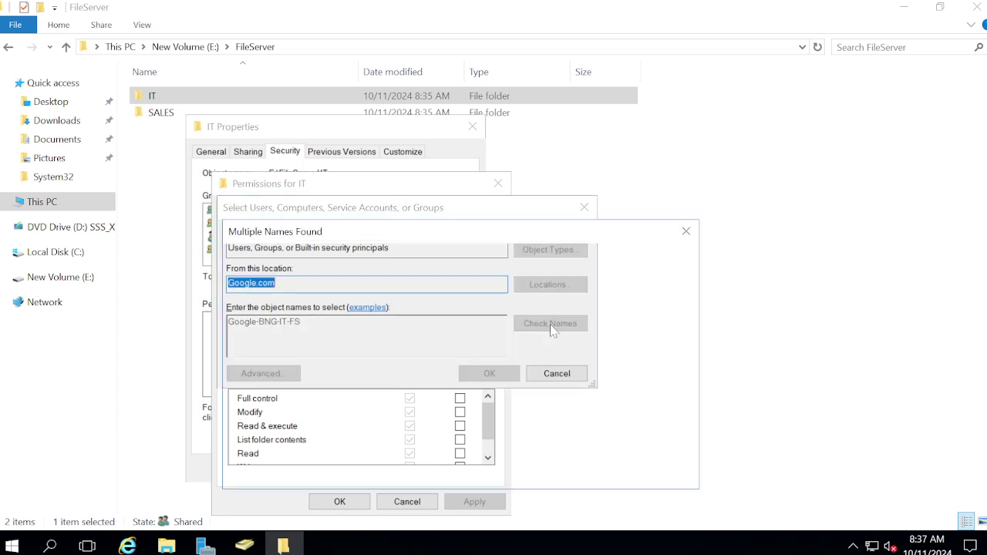
left_click(301, 328)
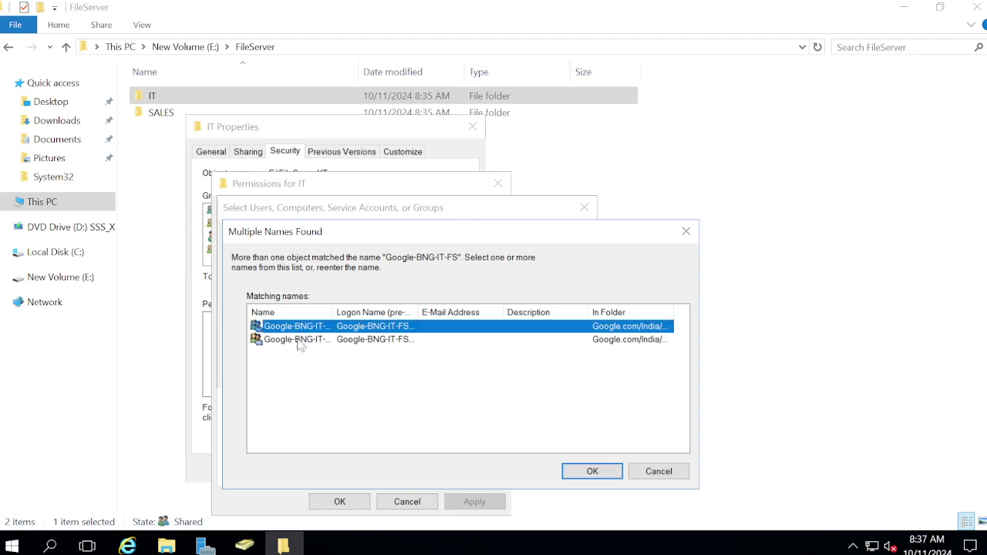
left_click(301, 340, "ctrl")
left_click(591, 471)
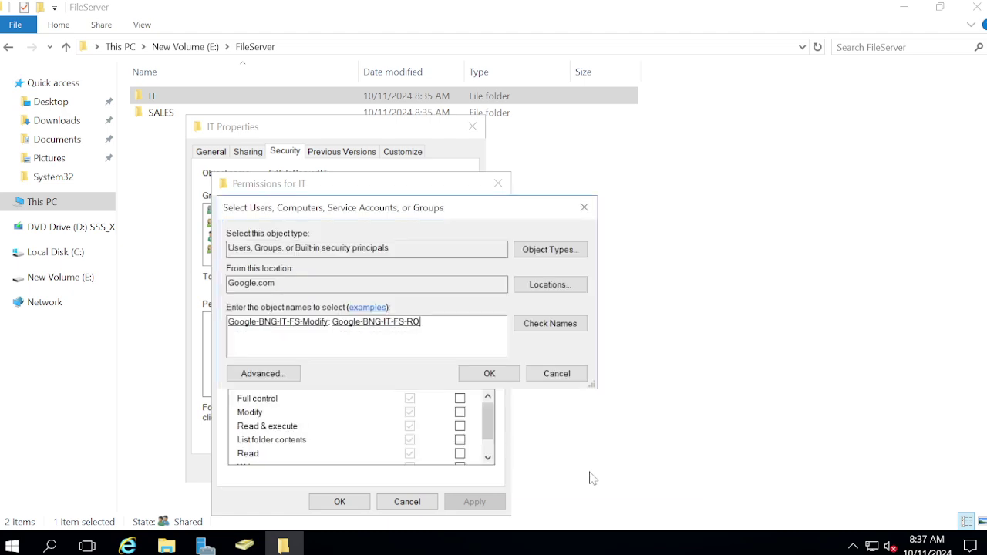
left_click(499, 374)
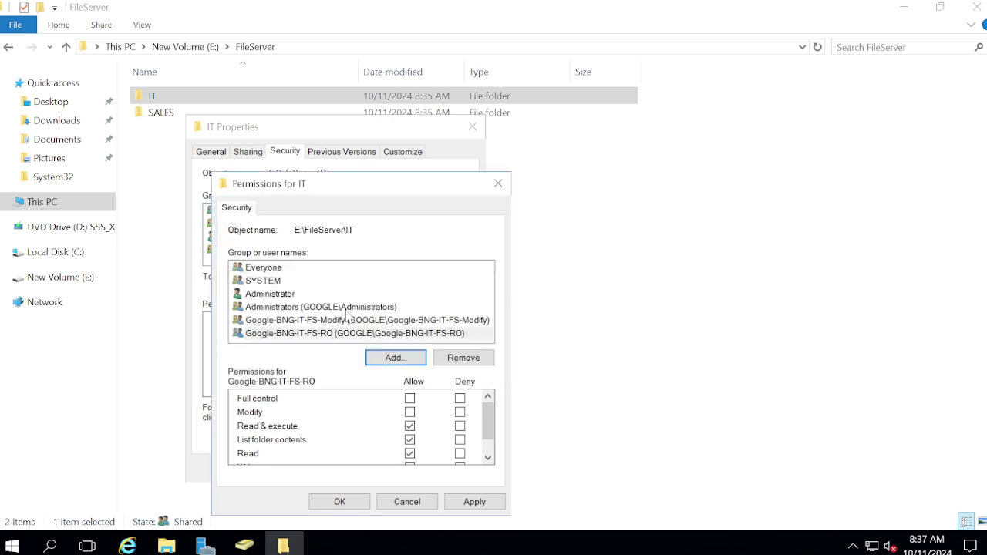
Give Google-BNG-IT-FS-Modify Modify and limit Google-BNG-IT-FS-RO to Read only, then apply.
left_click(333, 320)
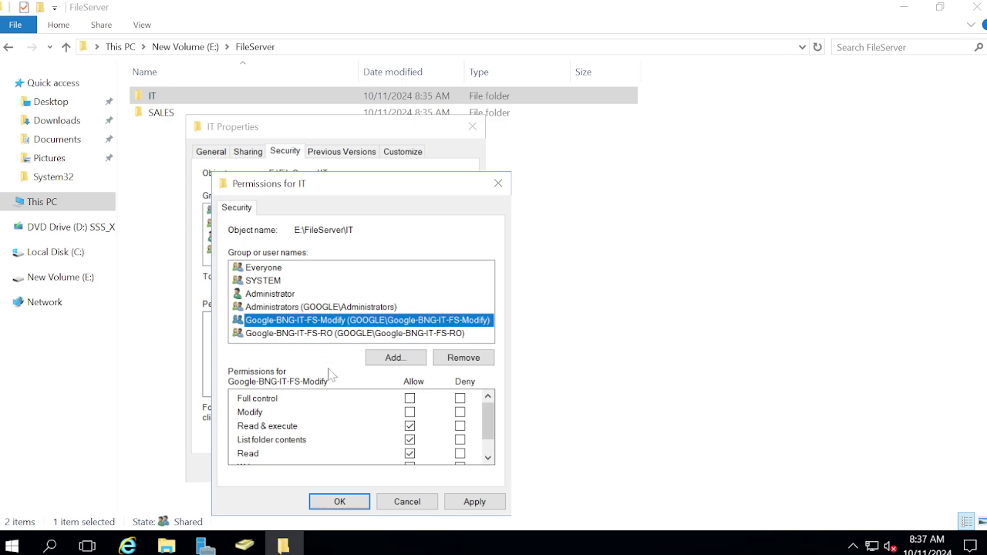
left_click(410, 412)
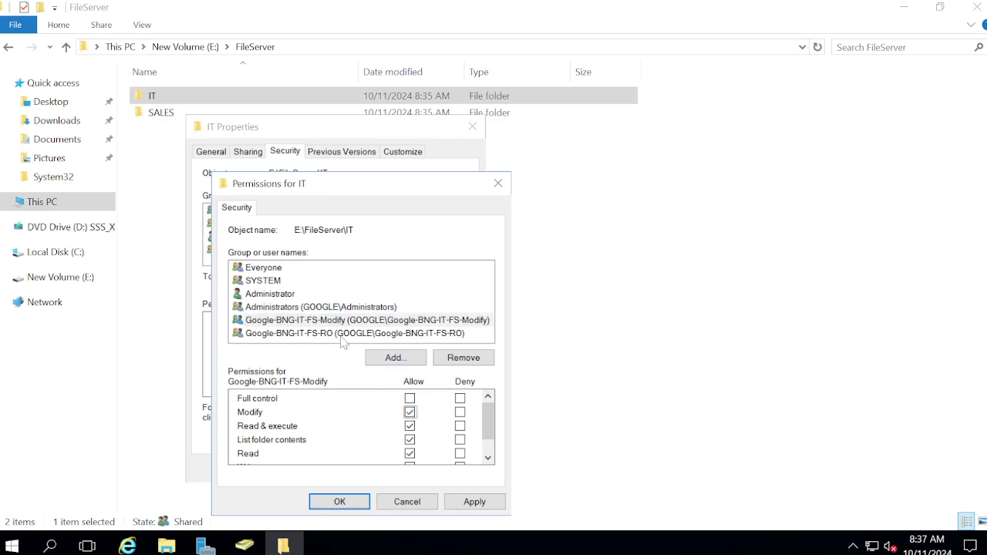
left_click(338, 321)
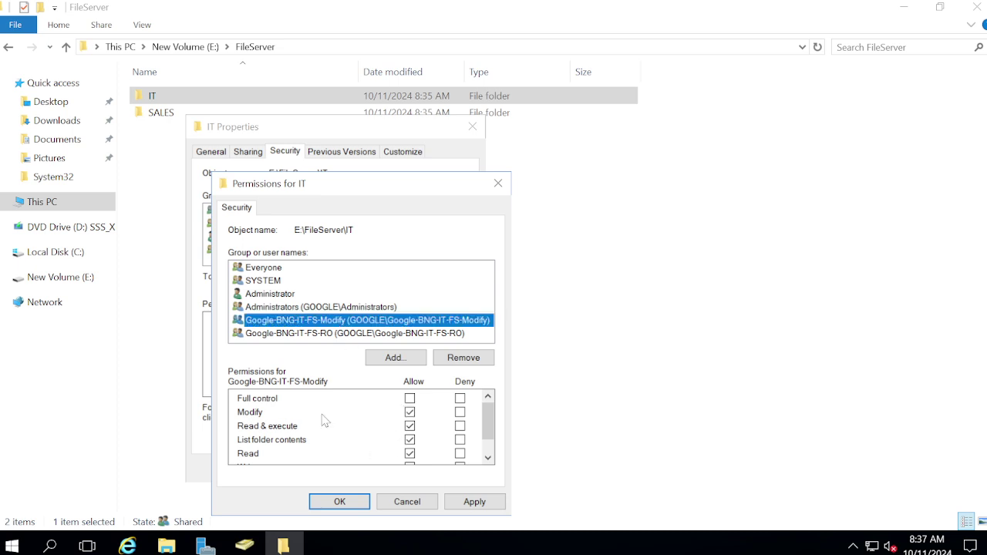
left_click(300, 334)
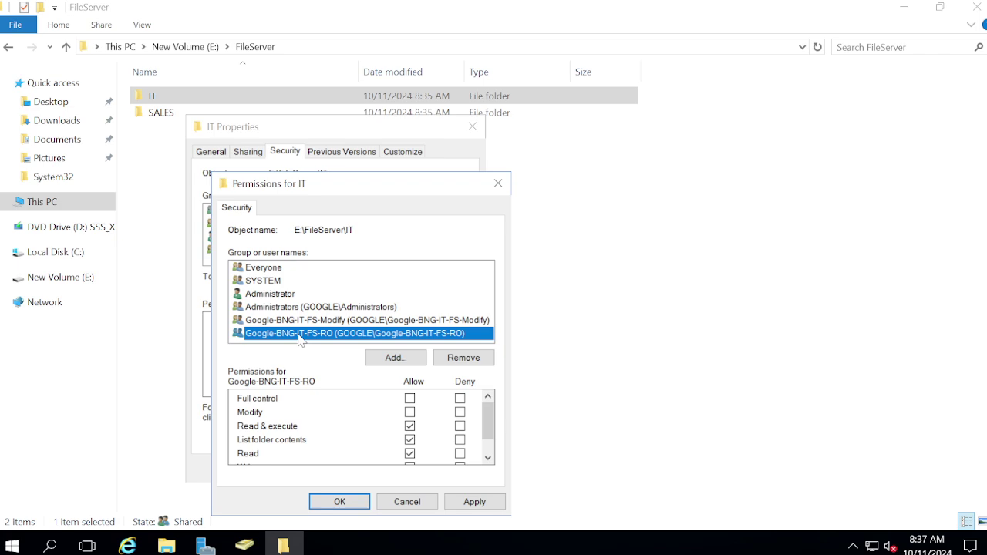
left_click(409, 425)
left_click(410, 440)
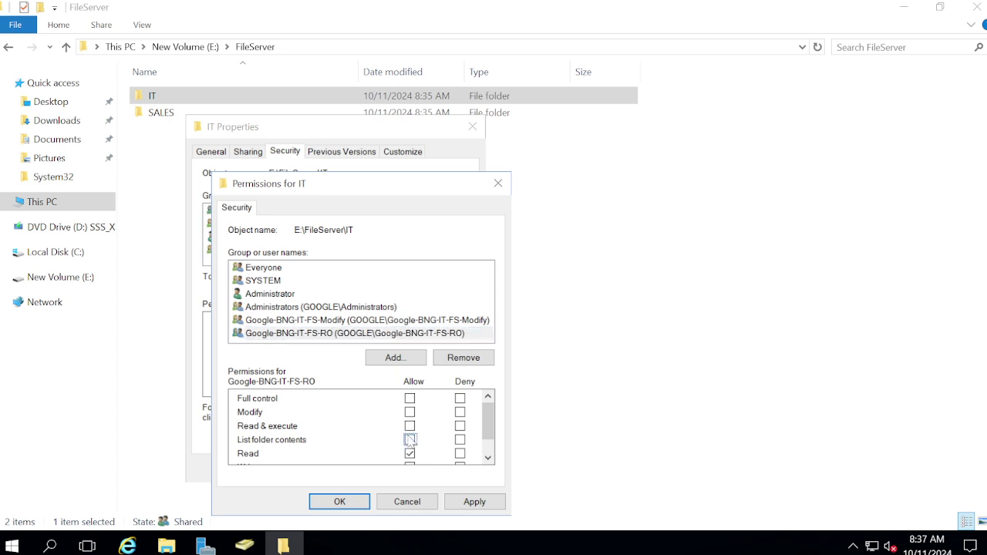
scroll(410, 440, "down", 1)
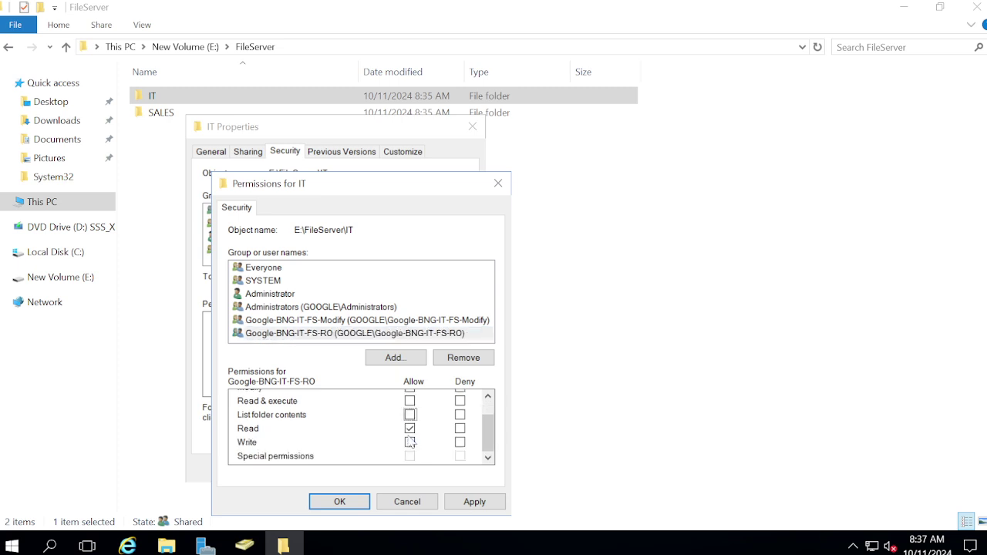
left_click(472, 502)
left_click(331, 503)
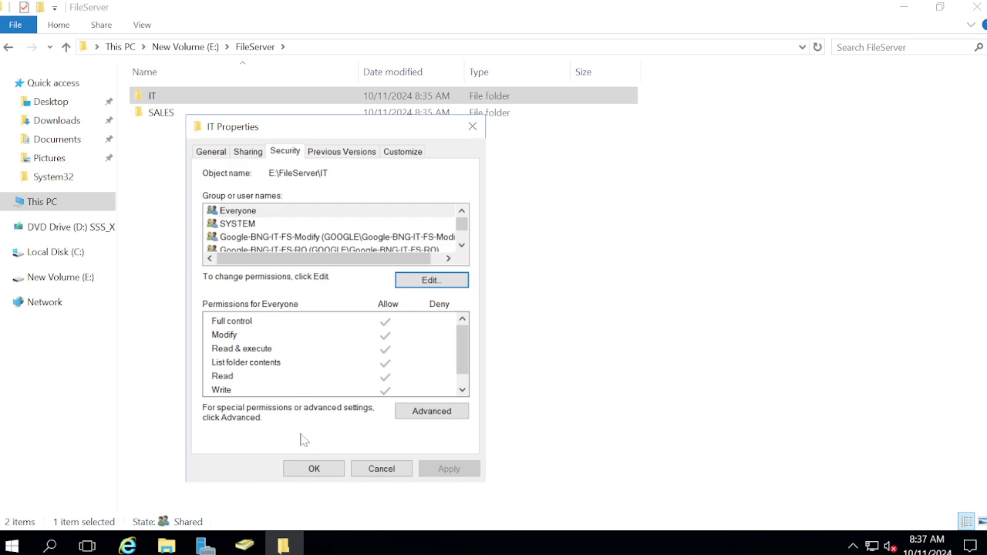
Review the IT folder permissions for Administrators, SYSTEM and Everyone.
left_click(462, 245)
left_click(462, 245)
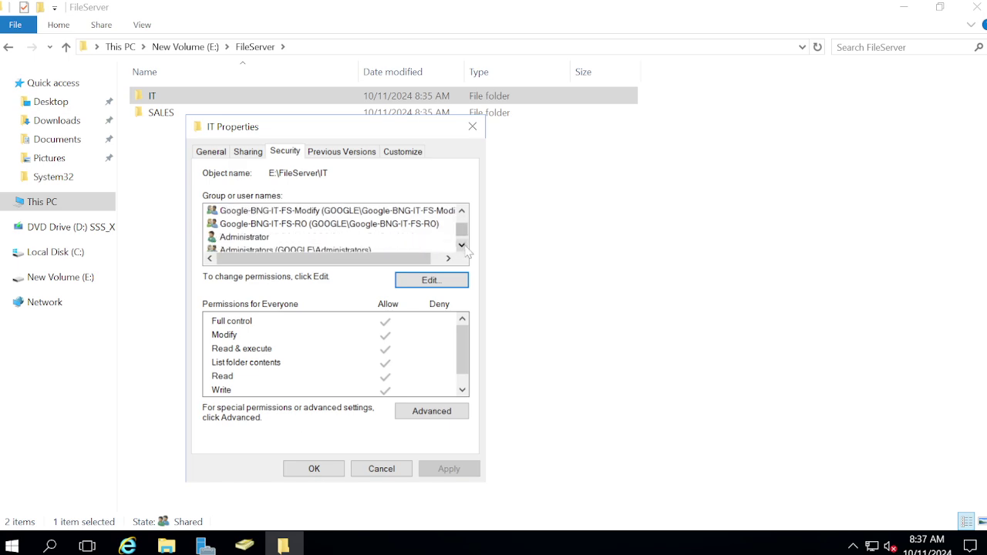
left_click(462, 246)
left_click(287, 237)
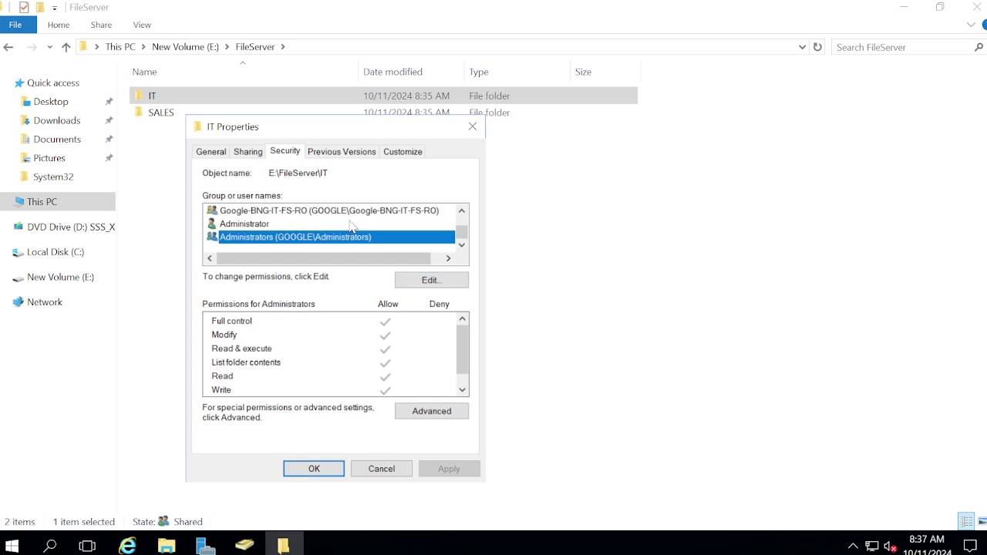
scroll(351, 225, "up", 2)
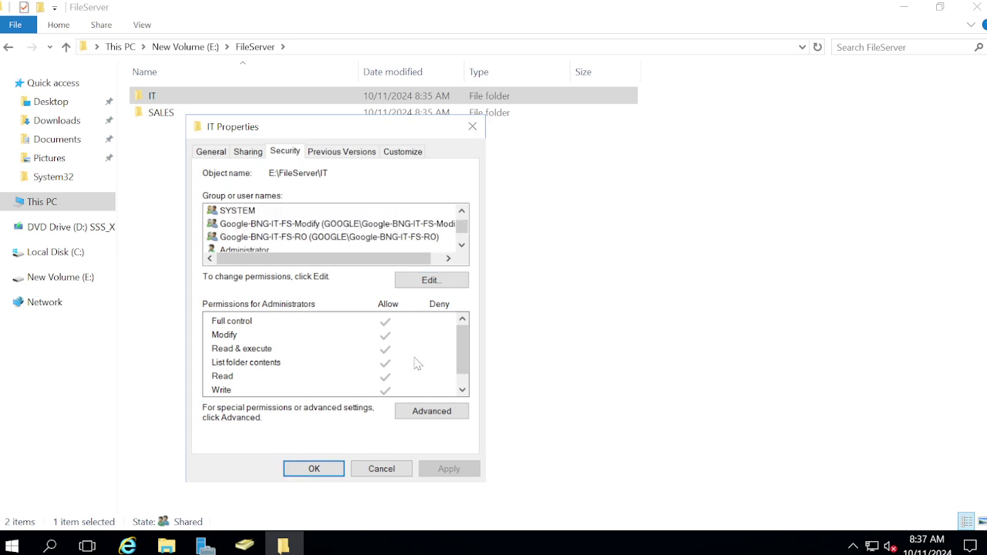
left_click(252, 214)
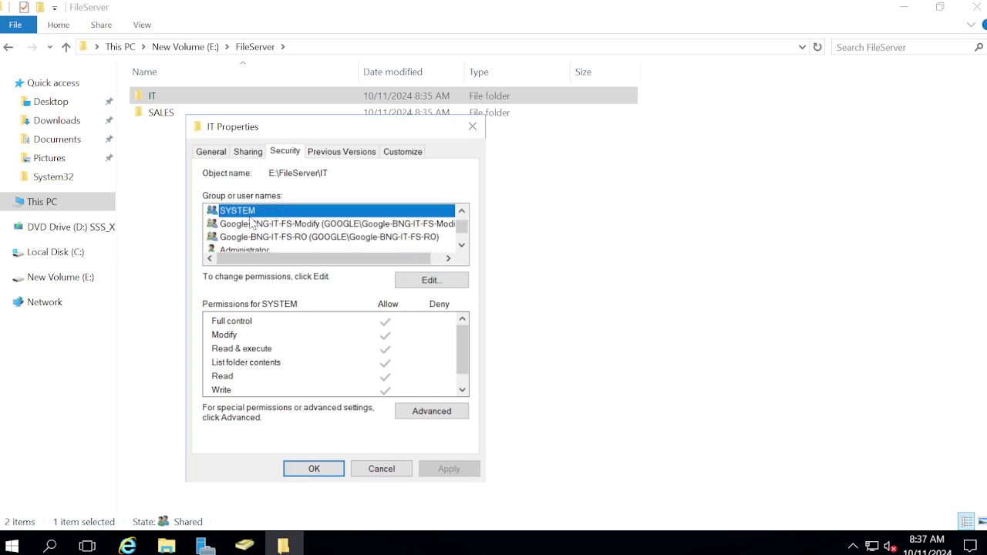
key("Up")
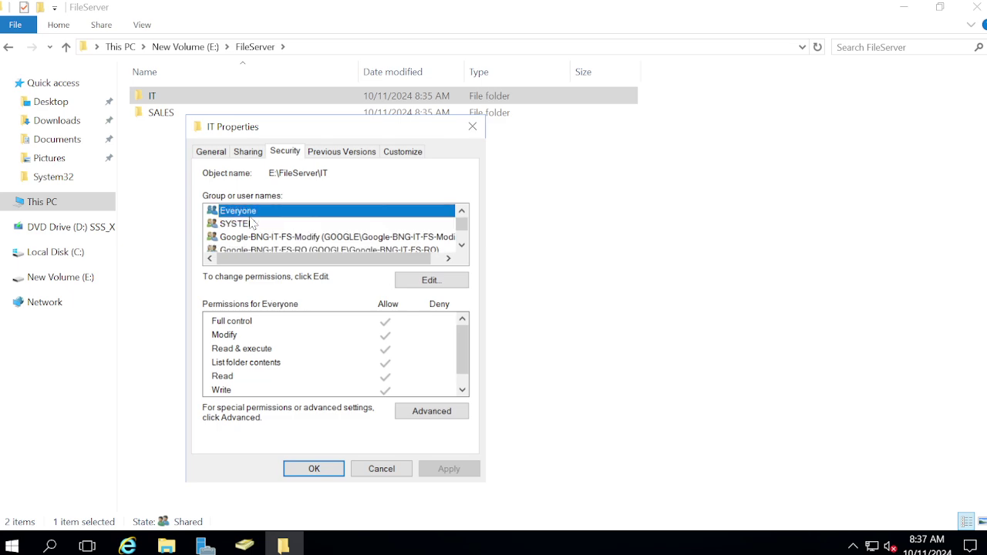
Try twice to remove Everyone, dismissing the inherited-permissions warning each time.
left_click(428, 281)
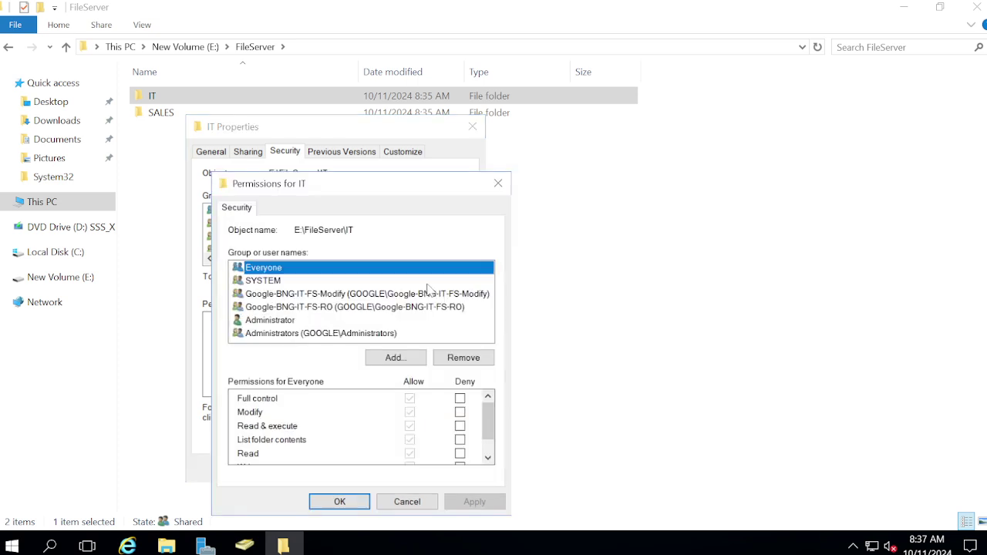
left_click(470, 357)
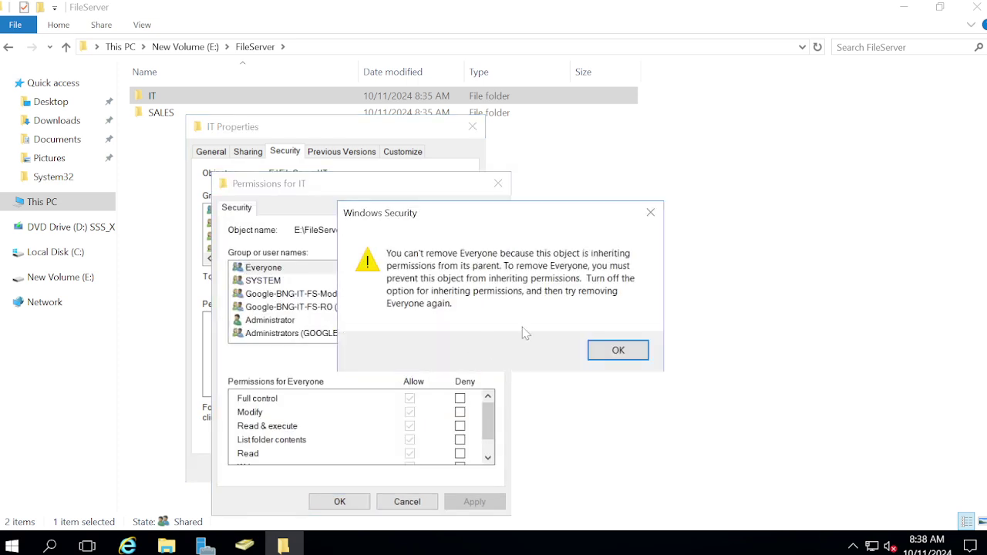
left_click(618, 351)
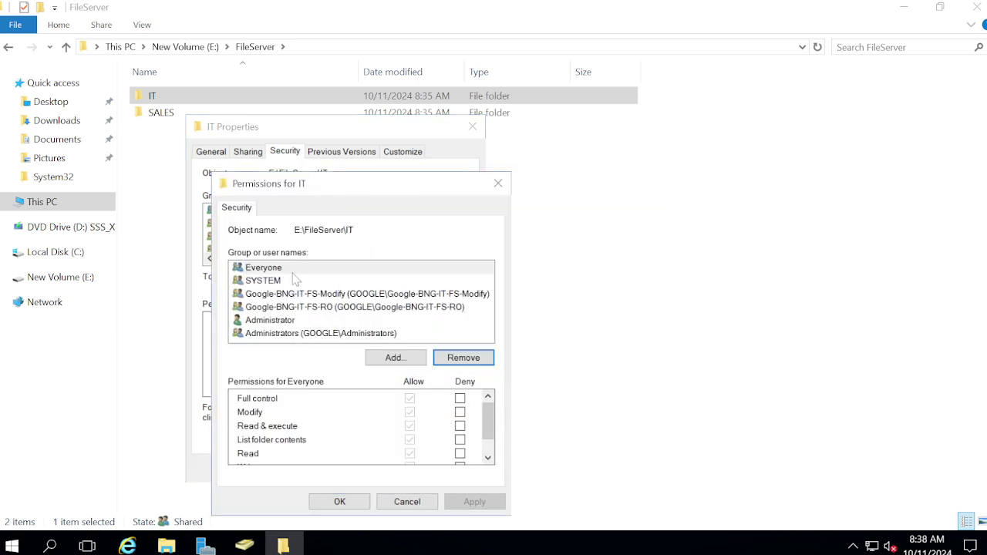
left_click(261, 268)
left_click(469, 358)
left_click(622, 348)
left_click(260, 268)
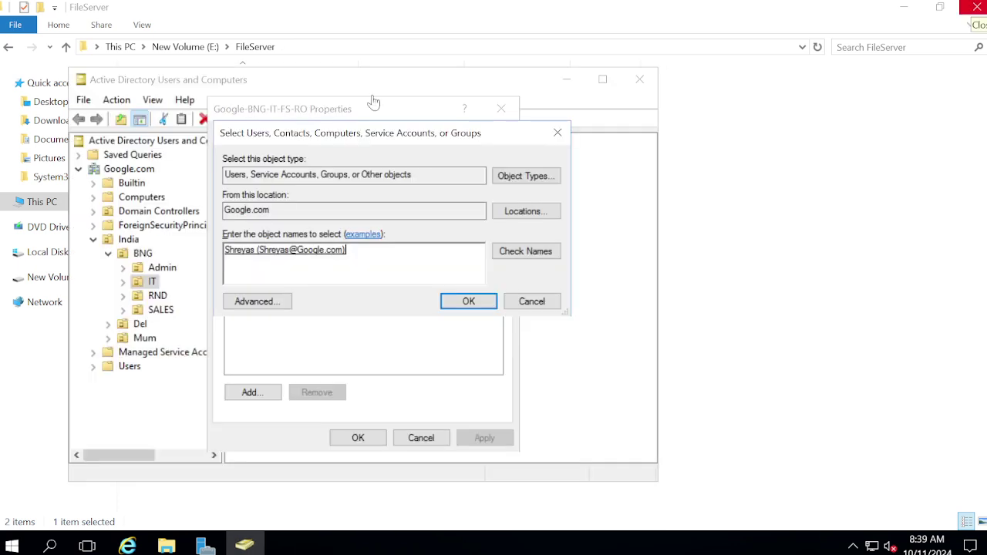
Confirm the test user as a Google-BNG-IT-FS-RO member, apply, and switch to PC02.
left_click(477, 309)
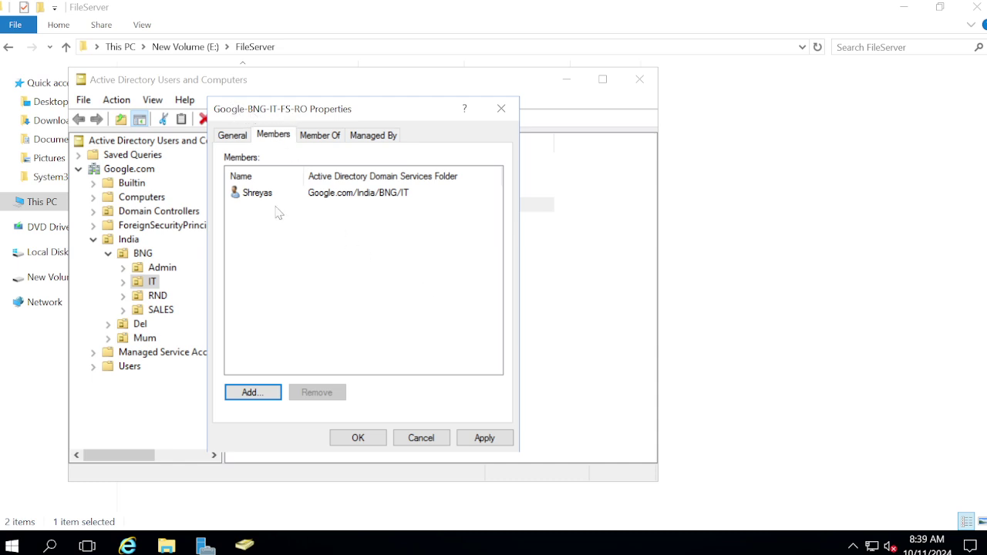
left_click(255, 193)
left_click(480, 440)
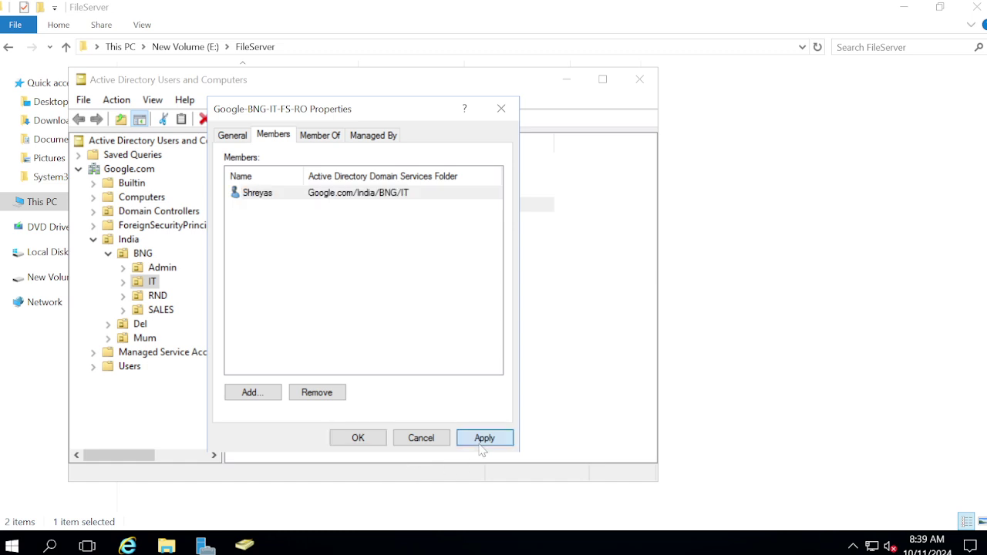
left_click(359, 439)
mouse_move(470, 7)
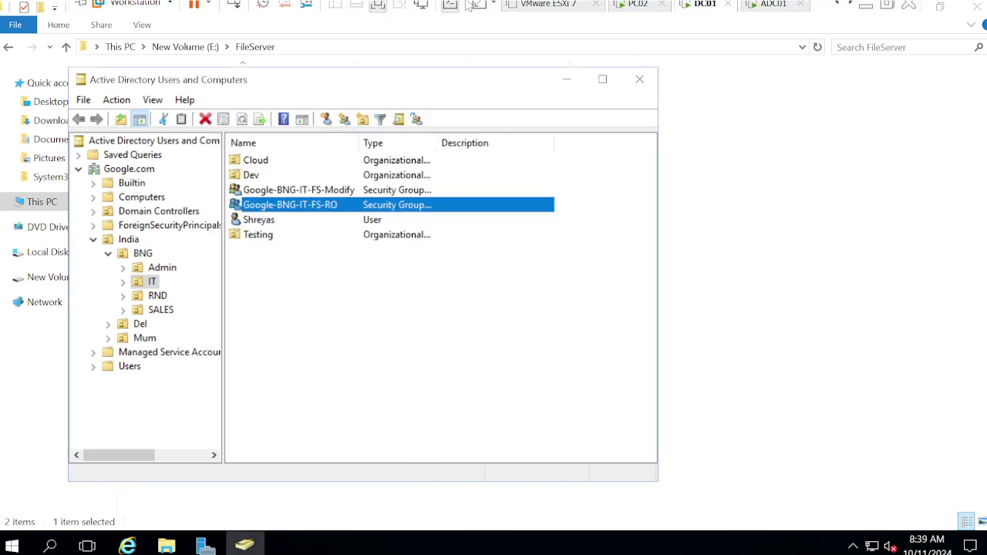
left_click(637, 11)
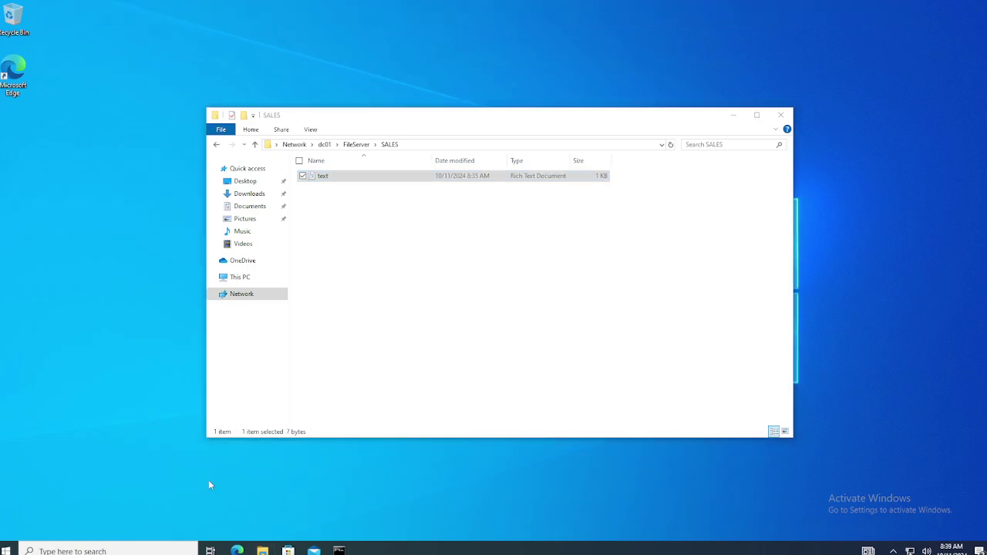
Sign out of PC02 by running logoff from the Run box.
key("super+r")
type("log")
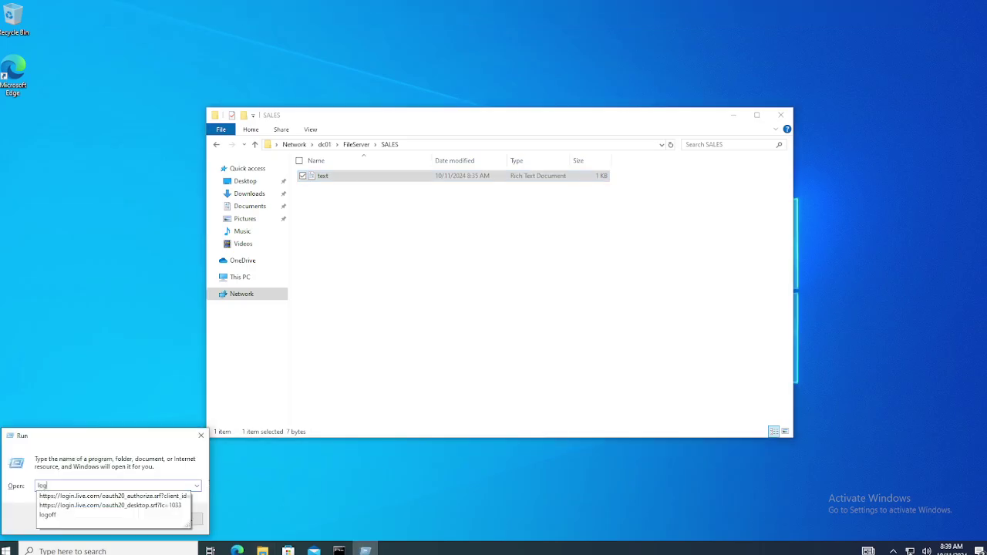
type("off")
key("Return")
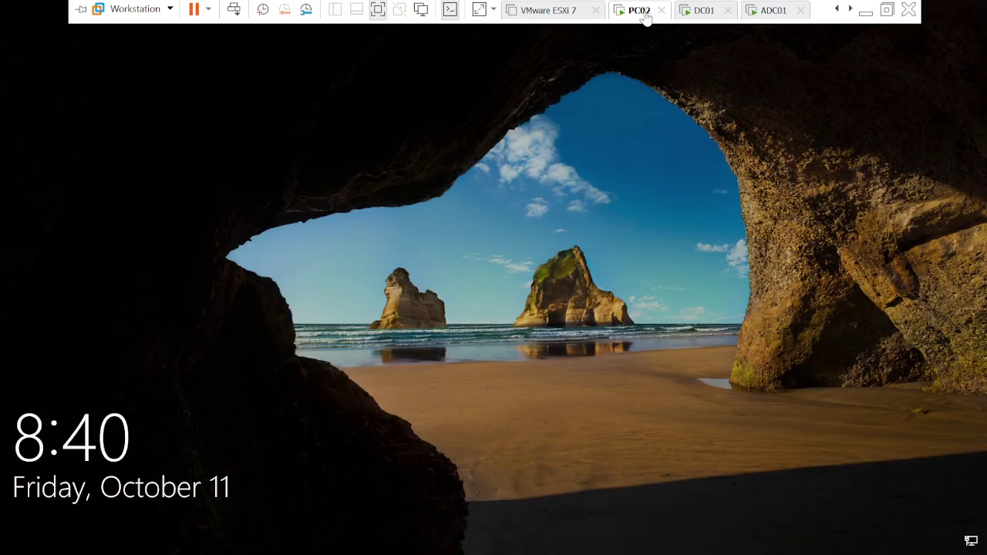
Send Ctrl+Alt+Del to PC02 and sign in as the test domain user with their password.
right_click(646, 16)
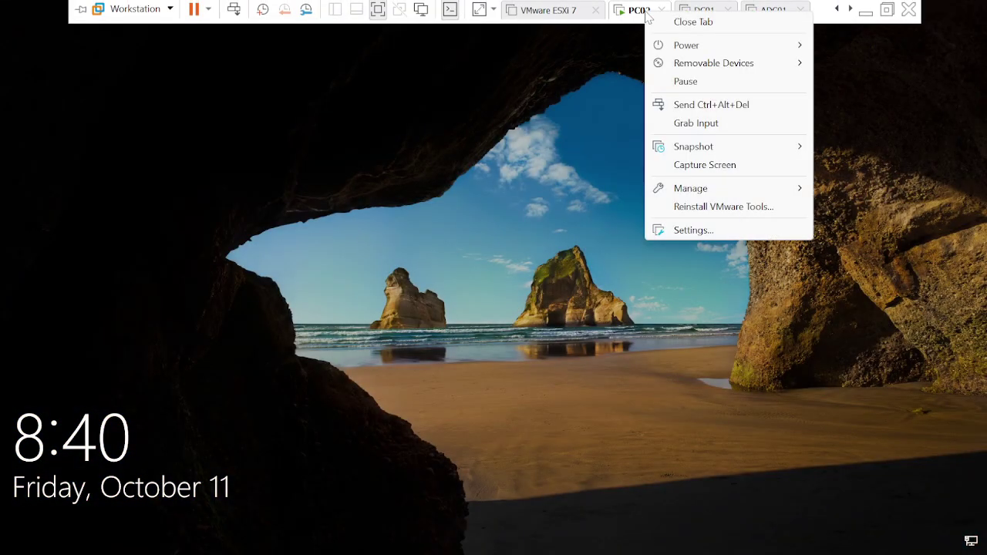
left_click(685, 104)
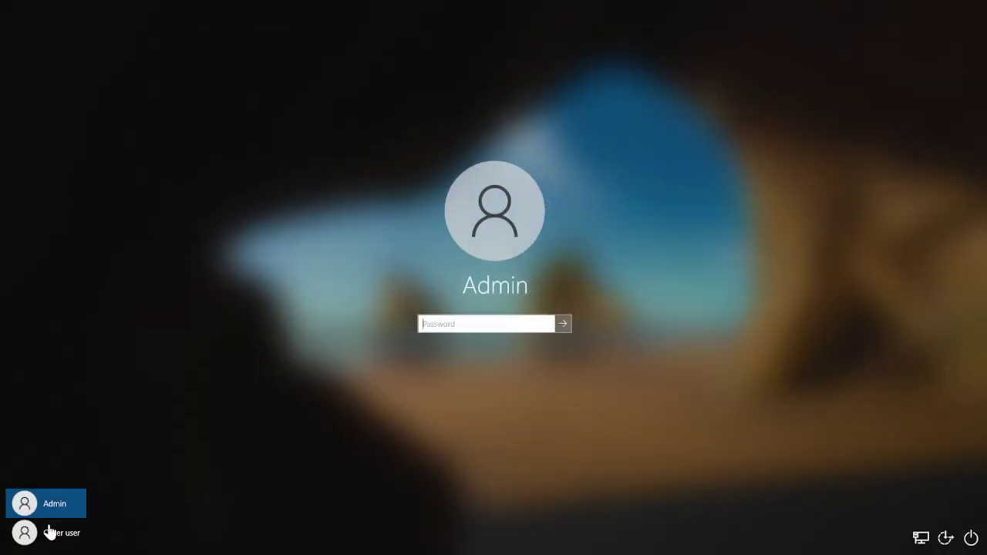
left_click(49, 532)
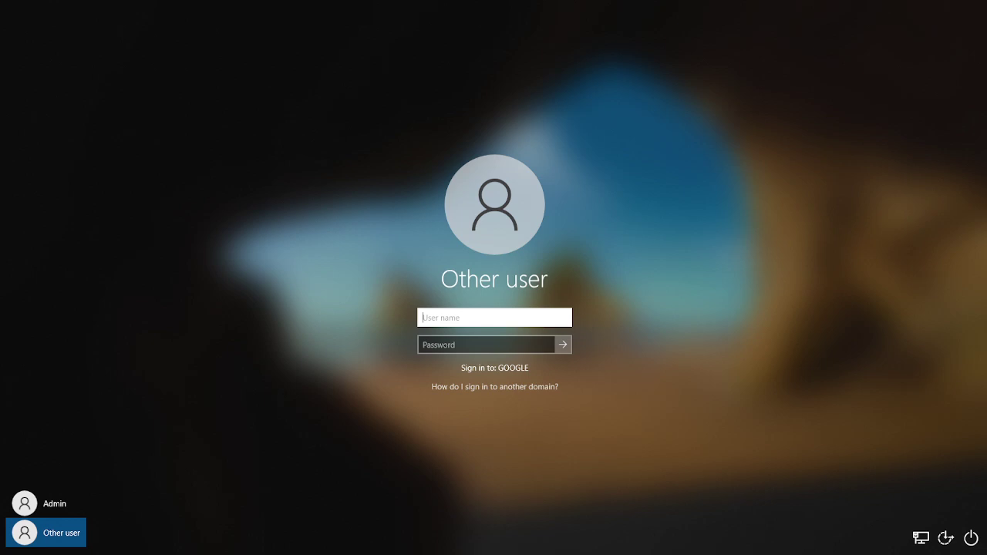
type("Shreyas")
key("Tab")
type("*")
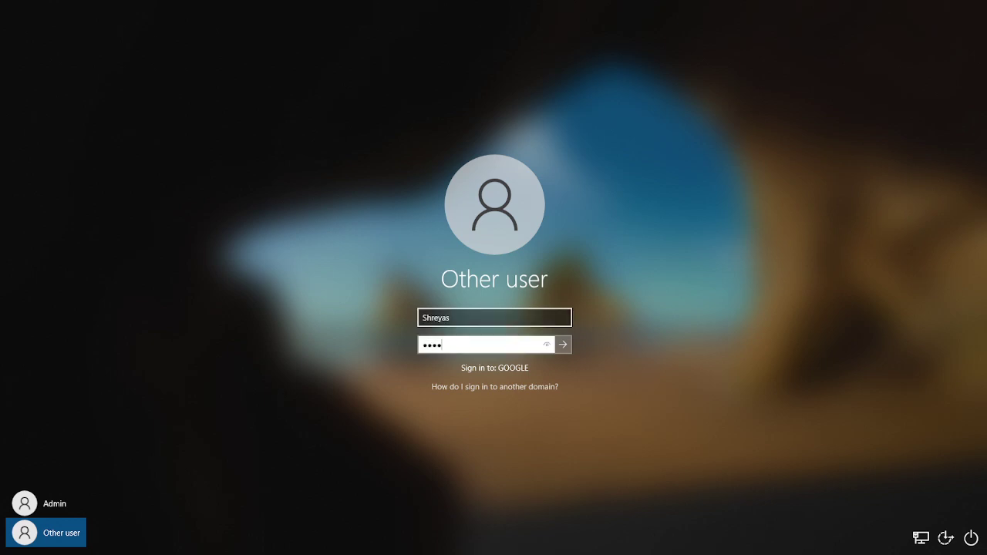
type("**********")
key("Return")
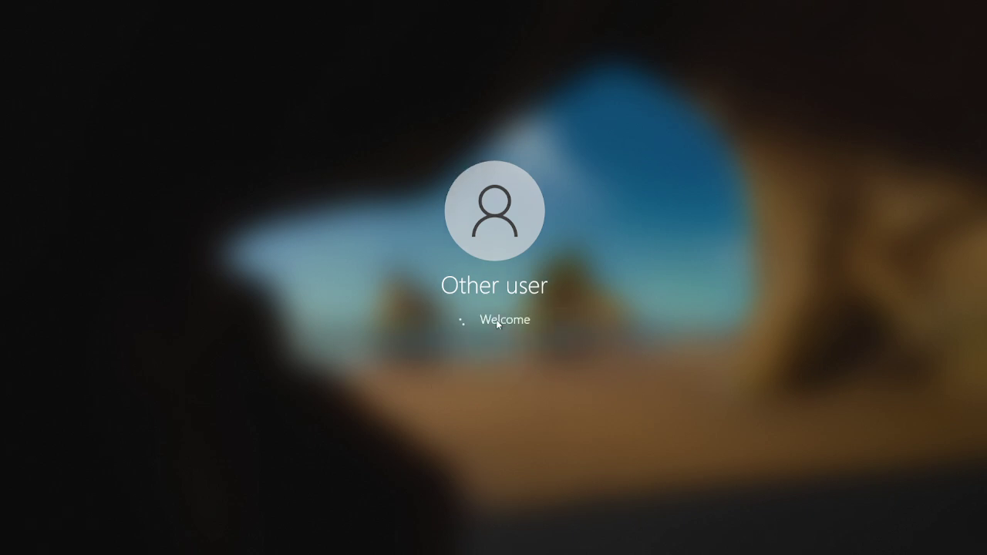
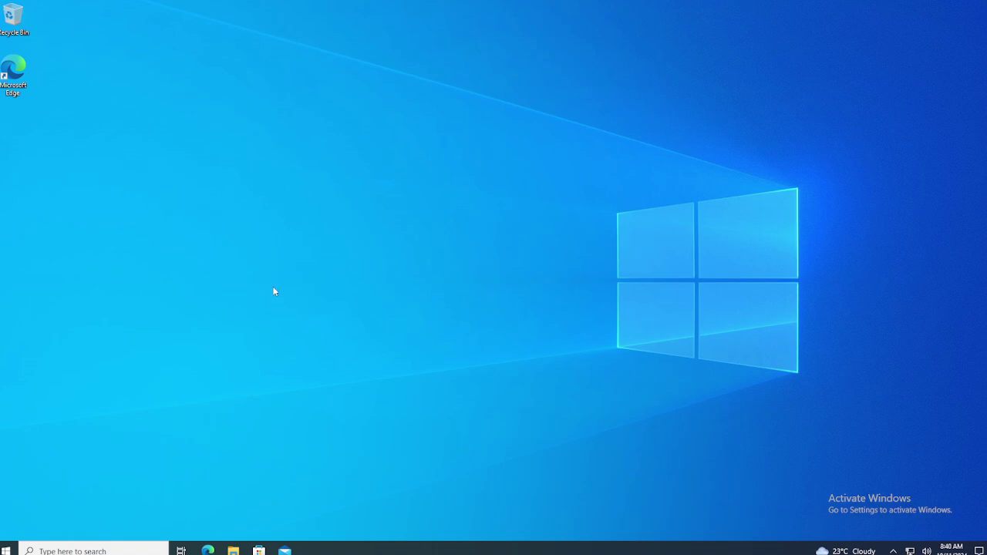
Open \\dc01 from the Run box and try to enter its FileServer share.
key("super+r")
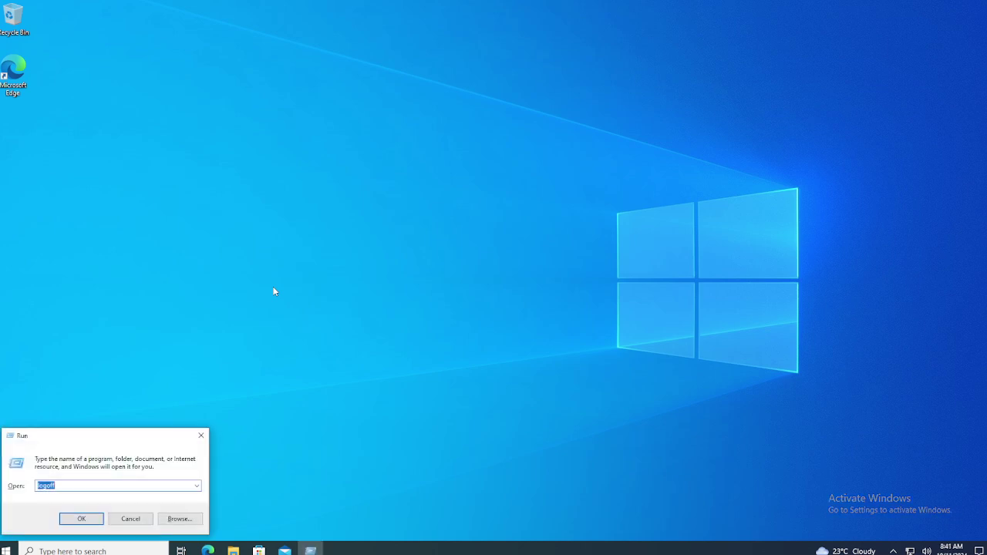
type("\\\\dc01")
key("Return")
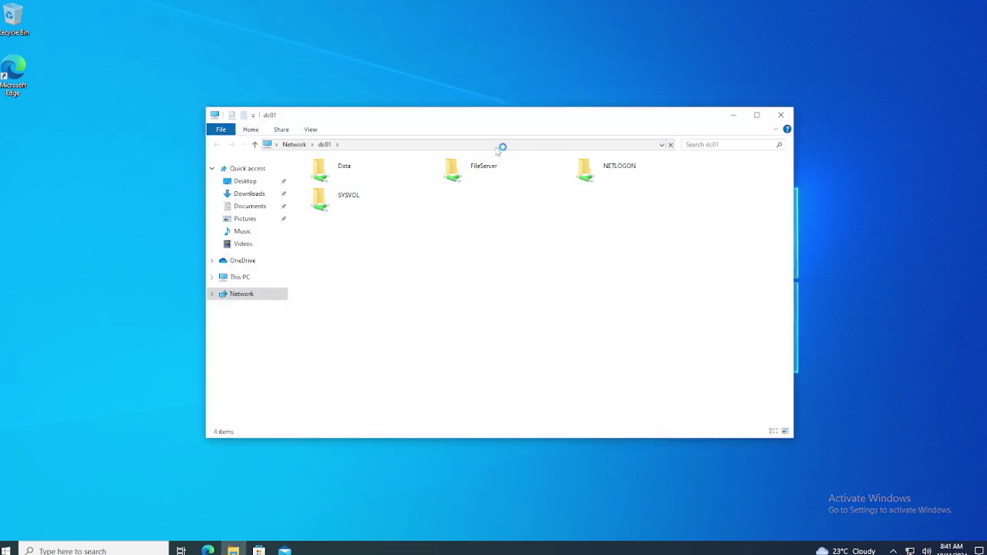
left_click(496, 174)
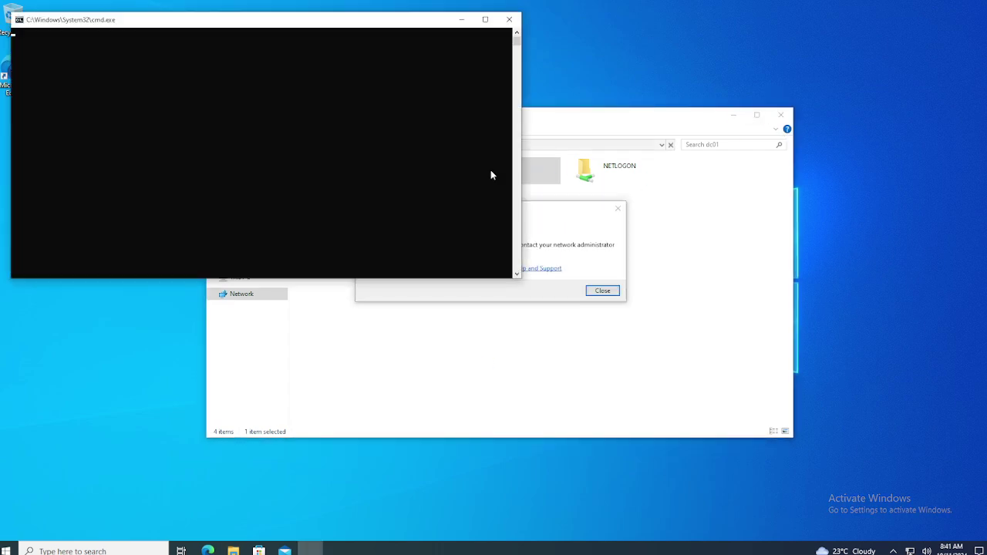
Close the stray command prompt windows and dismiss the FileServer Network Error.
left_click(508, 20)
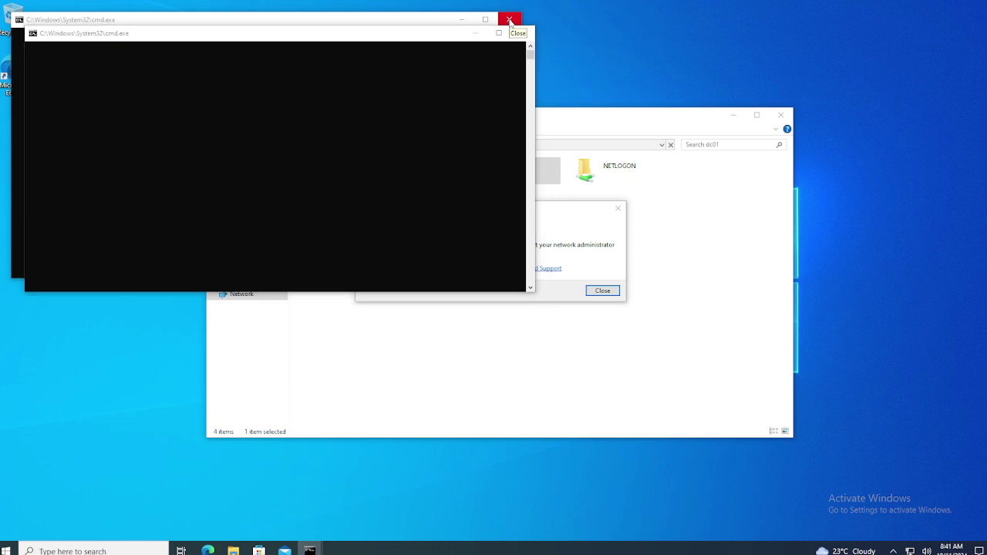
left_click(509, 20)
left_click(522, 34)
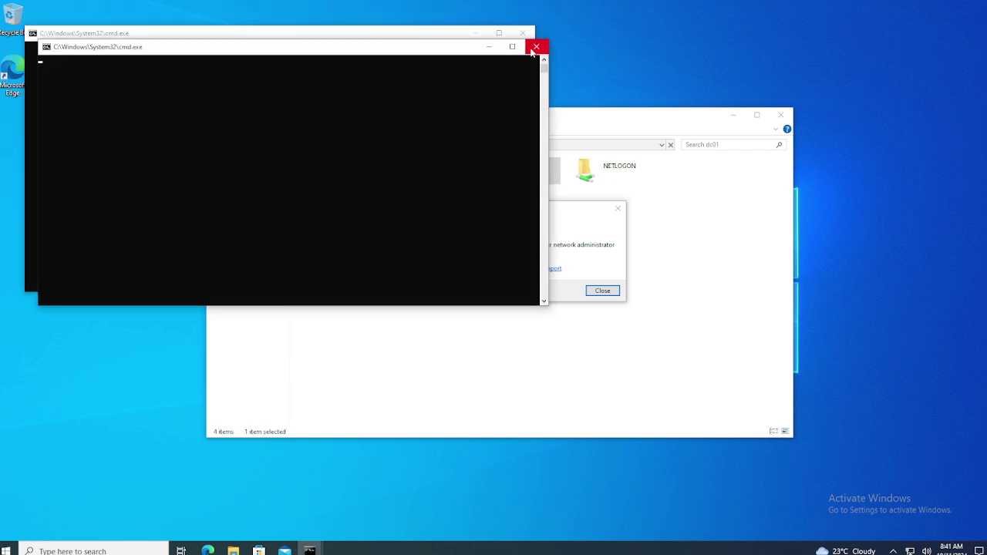
left_click(522, 33)
left_click(522, 33)
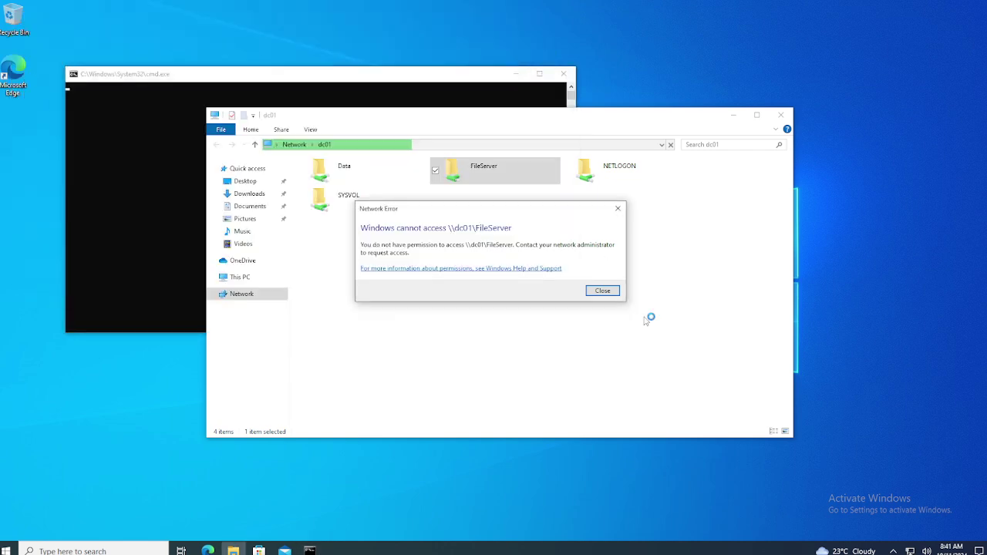
left_click(602, 290)
Open \\dc01\fileserver\IT through the Run box.
key("super+r")
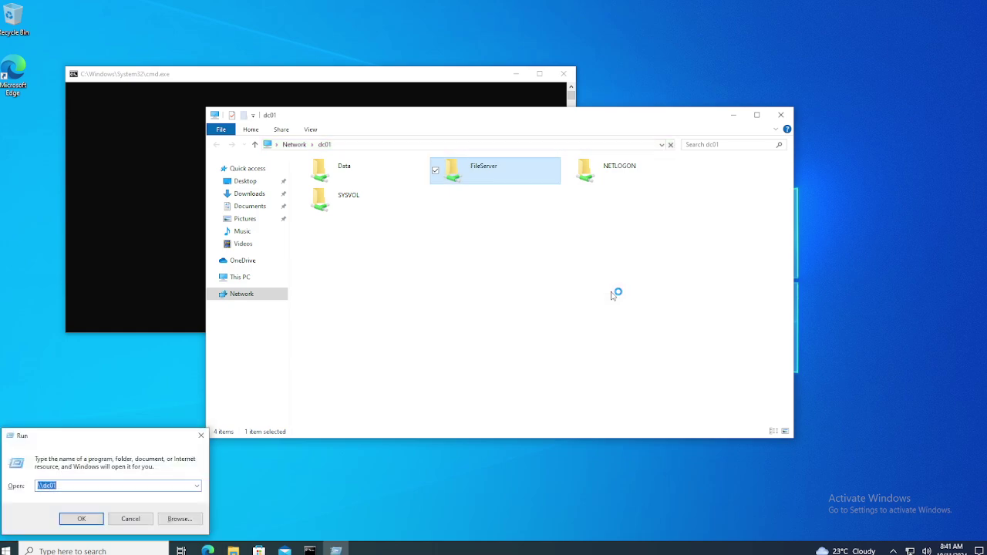
key("End")
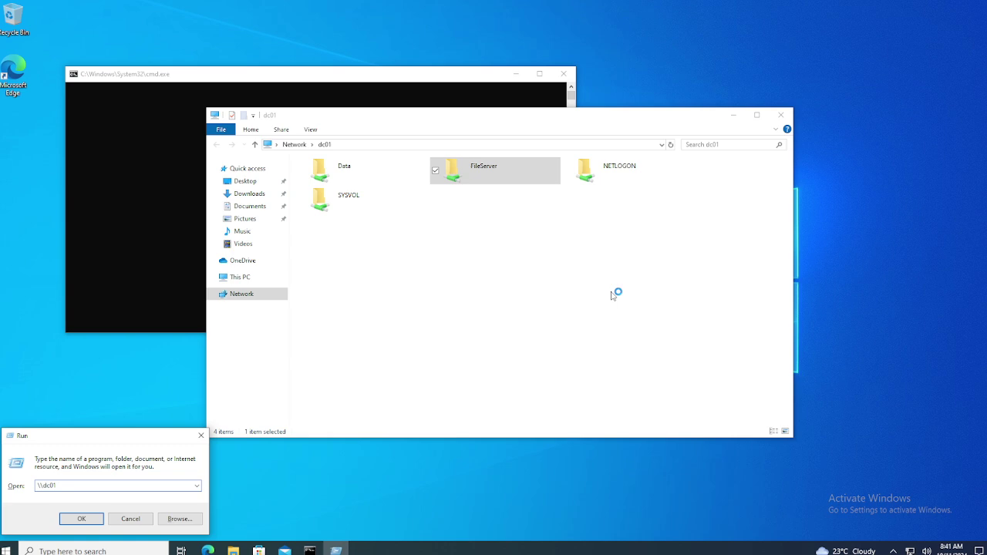
type("i")
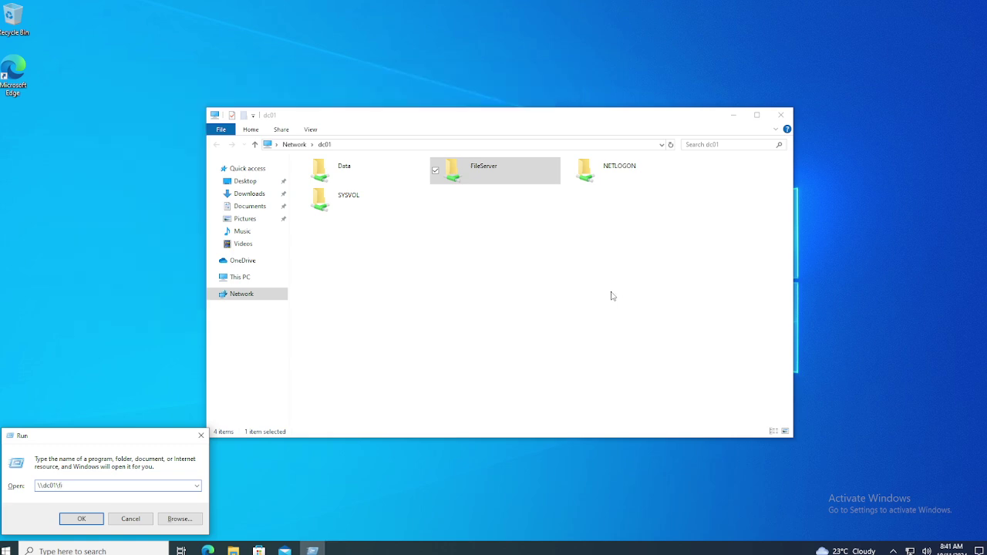
type("leserver\\IT")
key("Return")
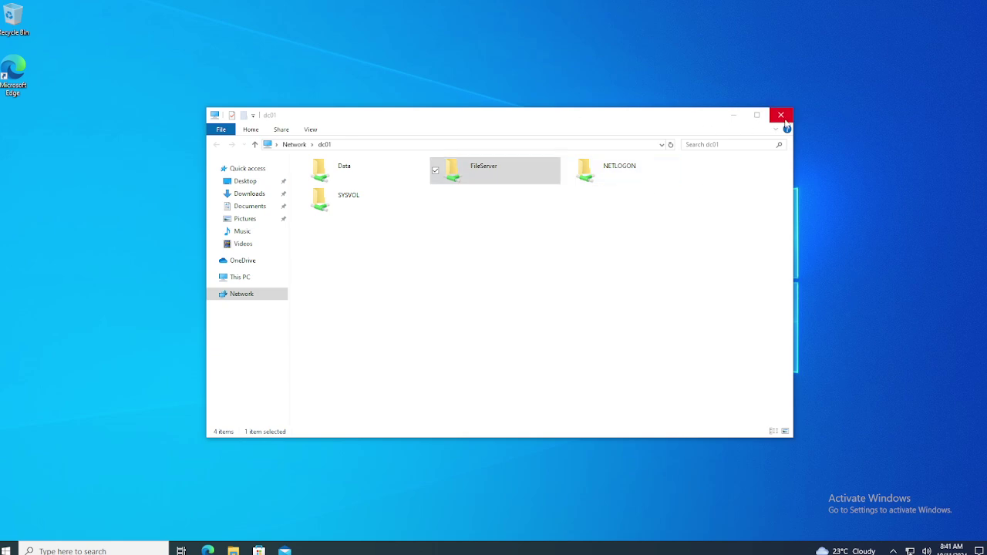
Maximize the IT folder, try creating a new text document, and cancel the Access Denied message.
left_click(579, 324)
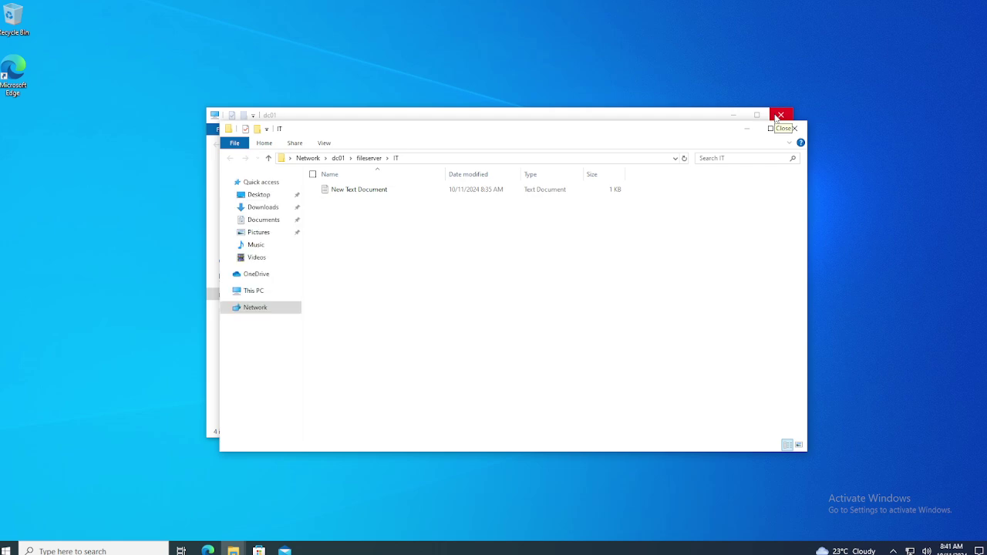
left_click(769, 128)
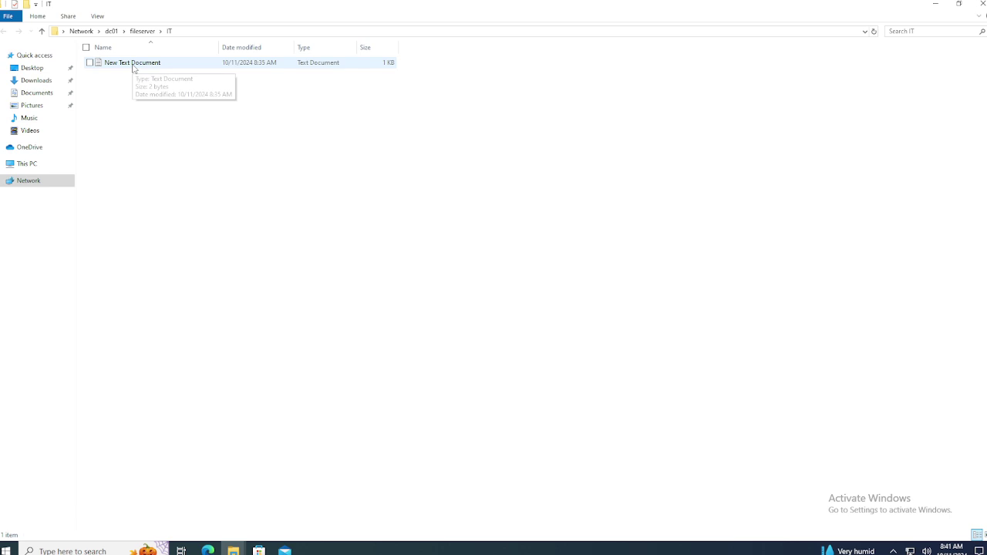
right_click(188, 231)
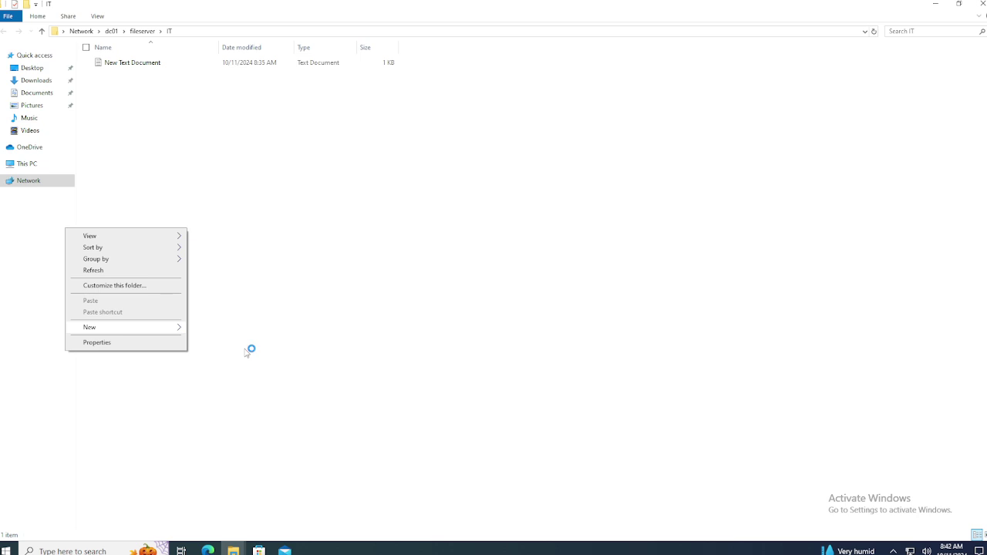
mouse_move(245, 353)
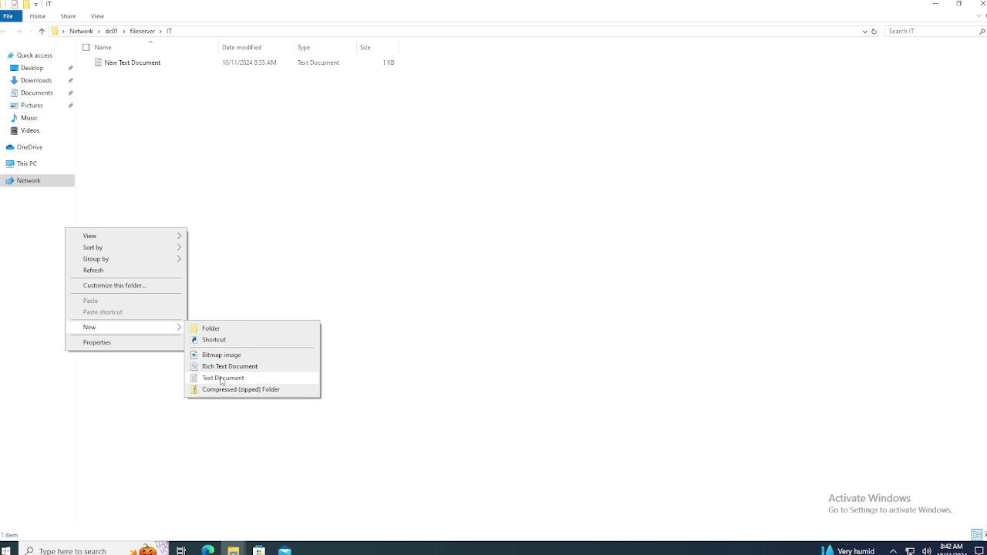
left_click(222, 379)
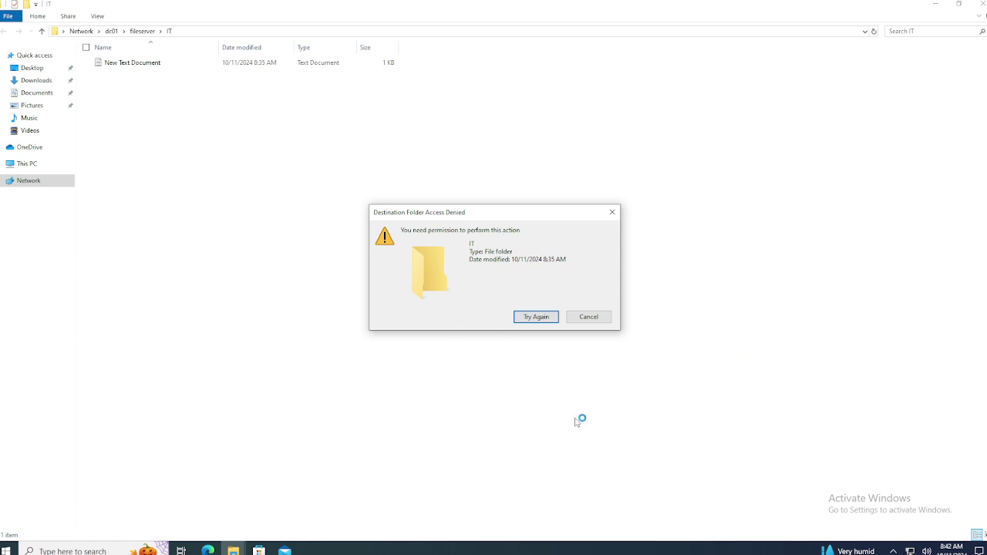
left_click(589, 317)
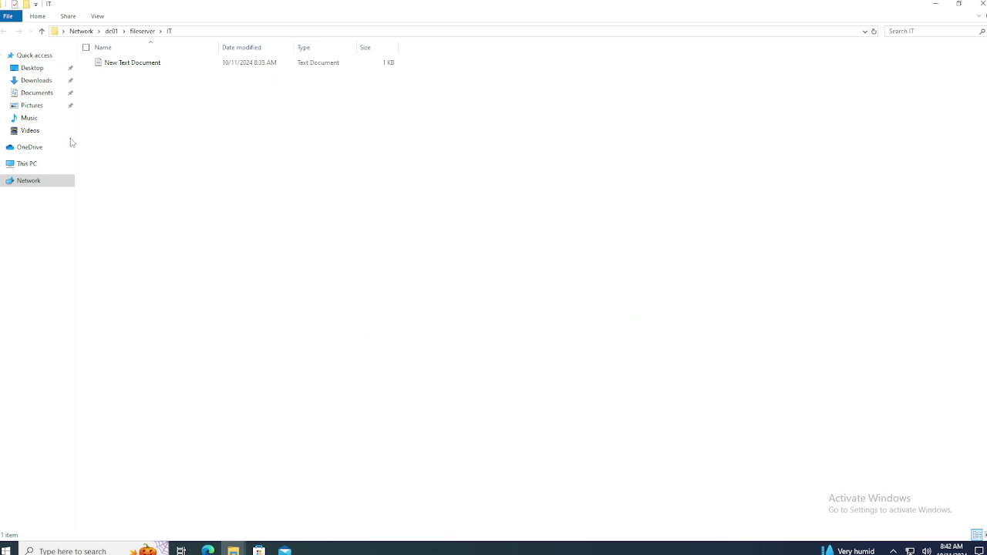
Add a new line to New Text Document and try saving over the existing file.
double_click(151, 64)
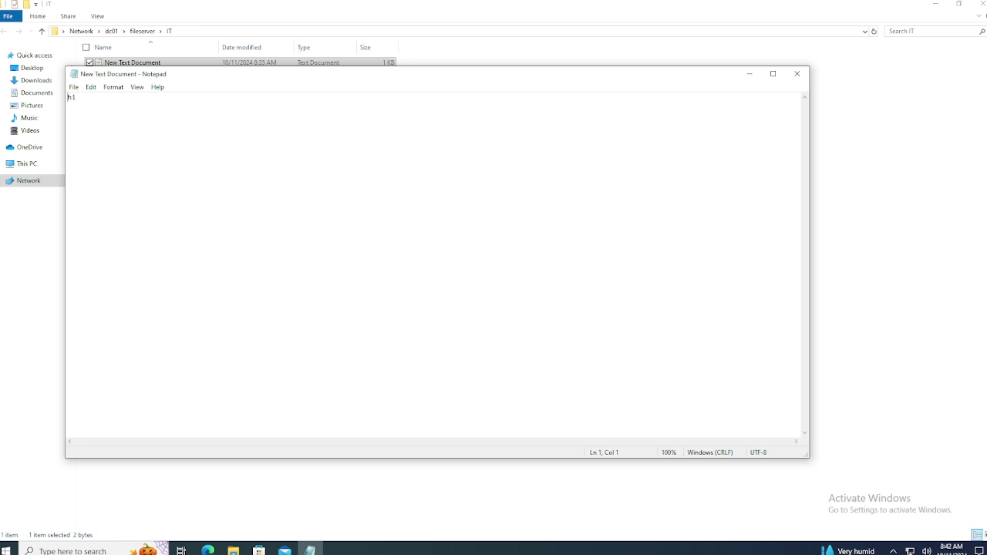
key("Return")
key("Return")
left_click(797, 73)
left_click(467, 282)
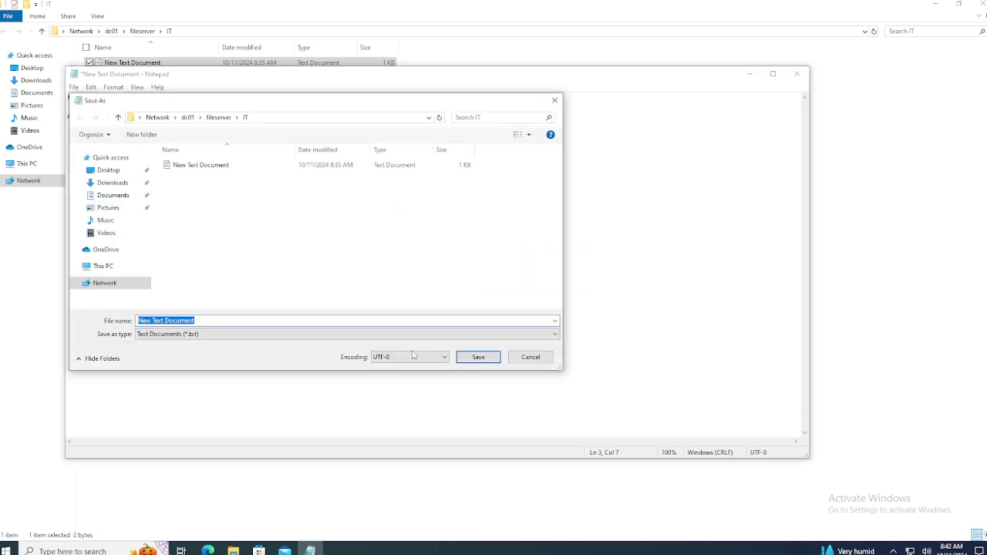
left_click(473, 358)
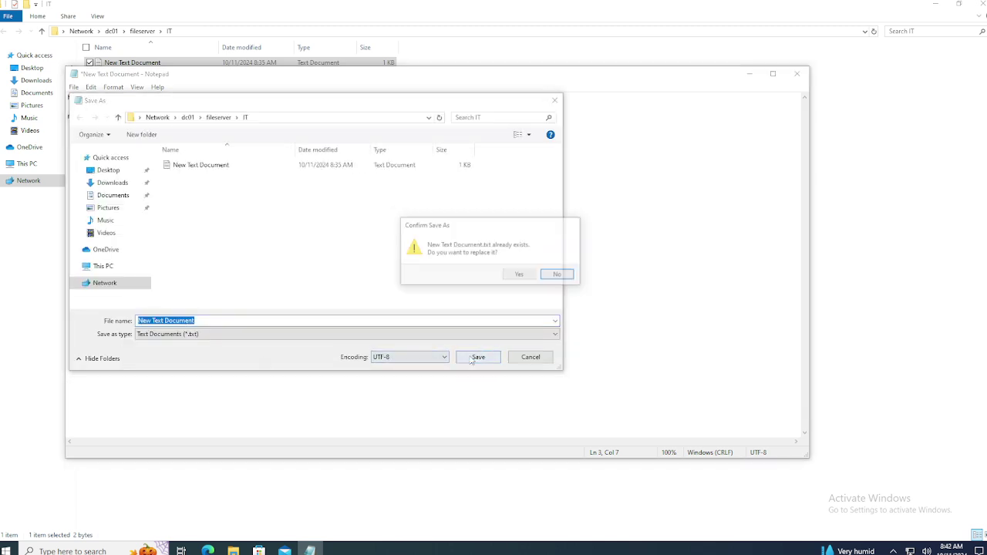
left_click(519, 275)
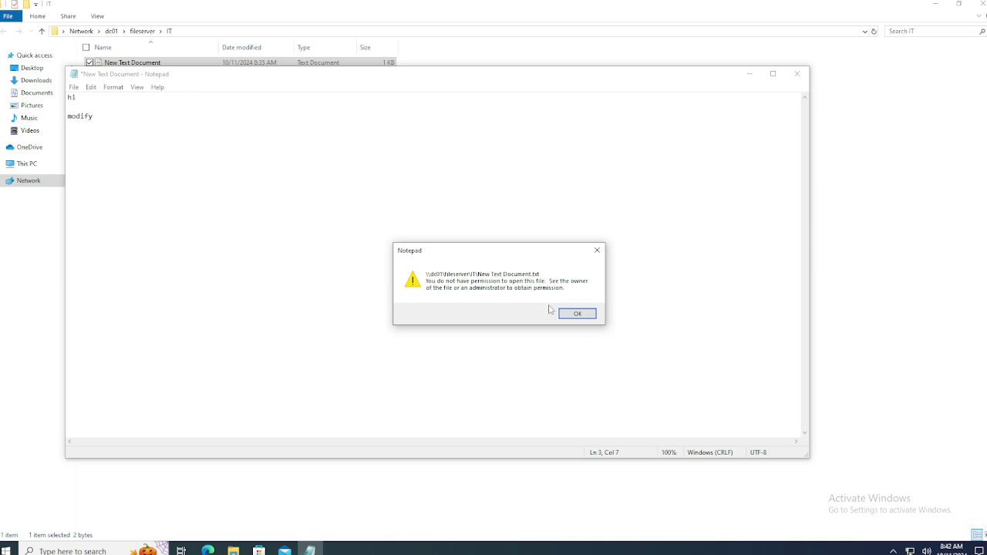
Acknowledge the no-permission warning, cancel Save As, and switch to the DC01 machine.
left_click(577, 314)
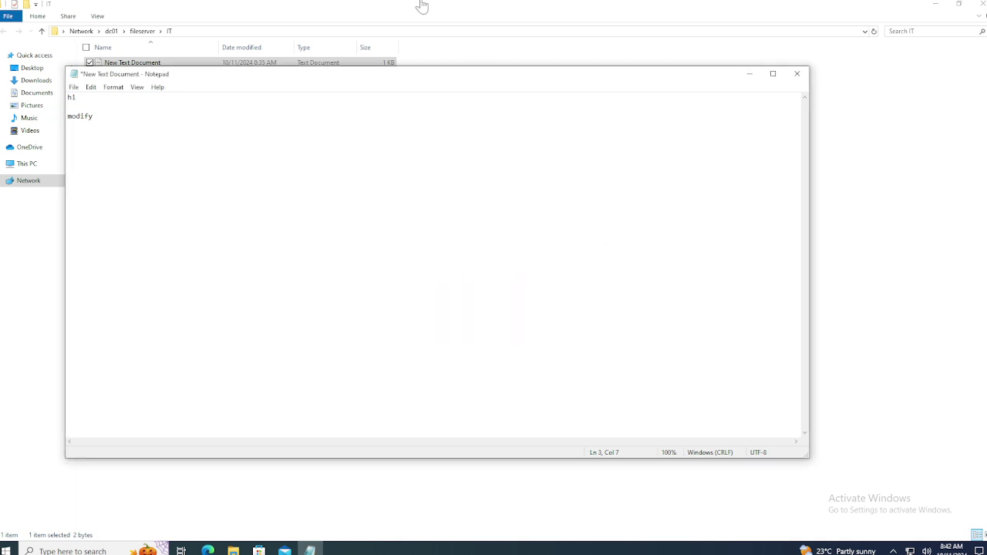
mouse_move(421, 5)
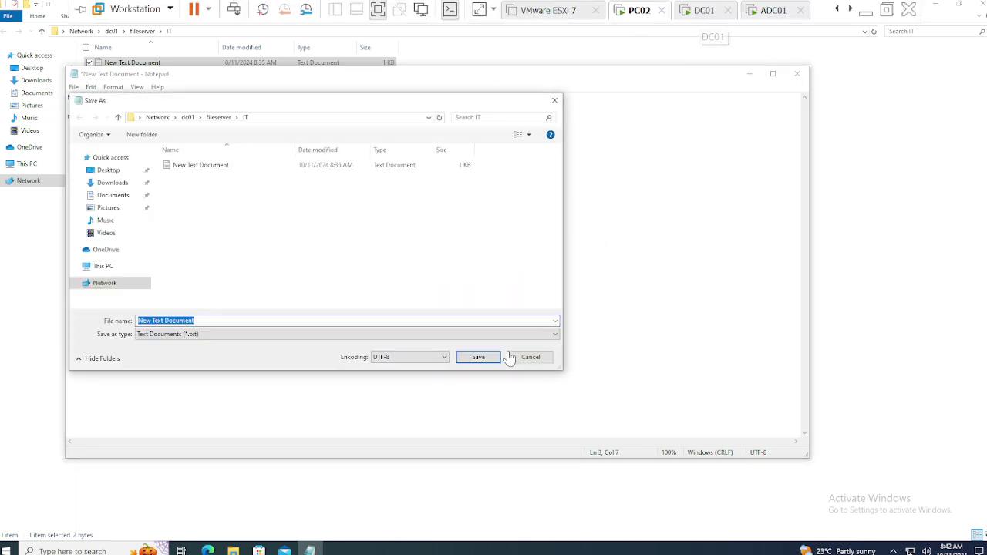
left_click(530, 356)
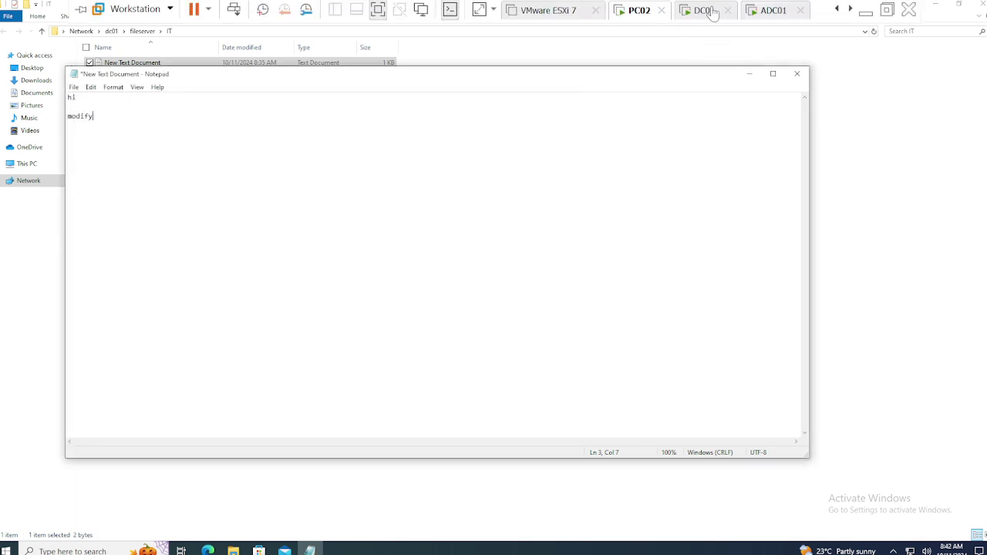
left_click(700, 10)
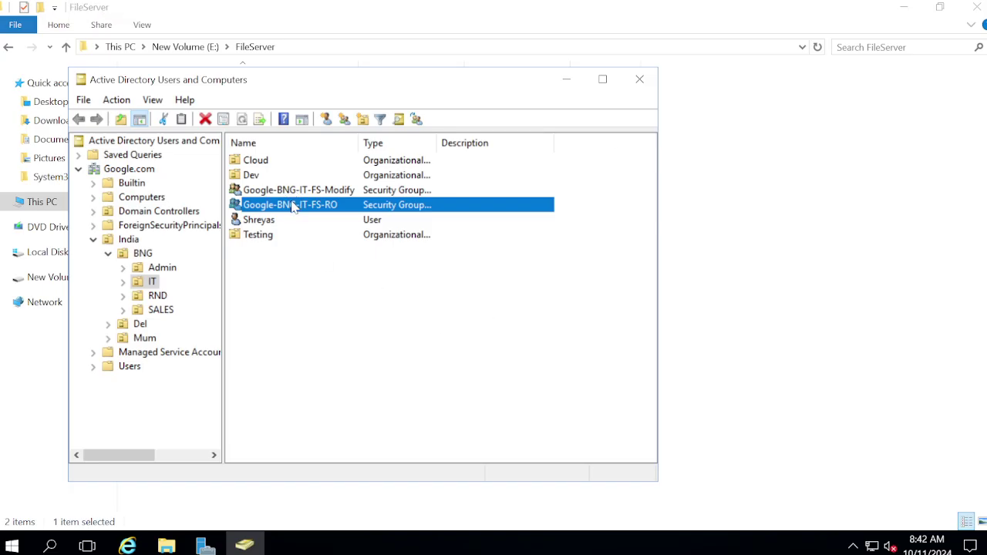
Remove the test user from the Google-BNG-IT-FS-RO group and apply.
double_click(291, 210)
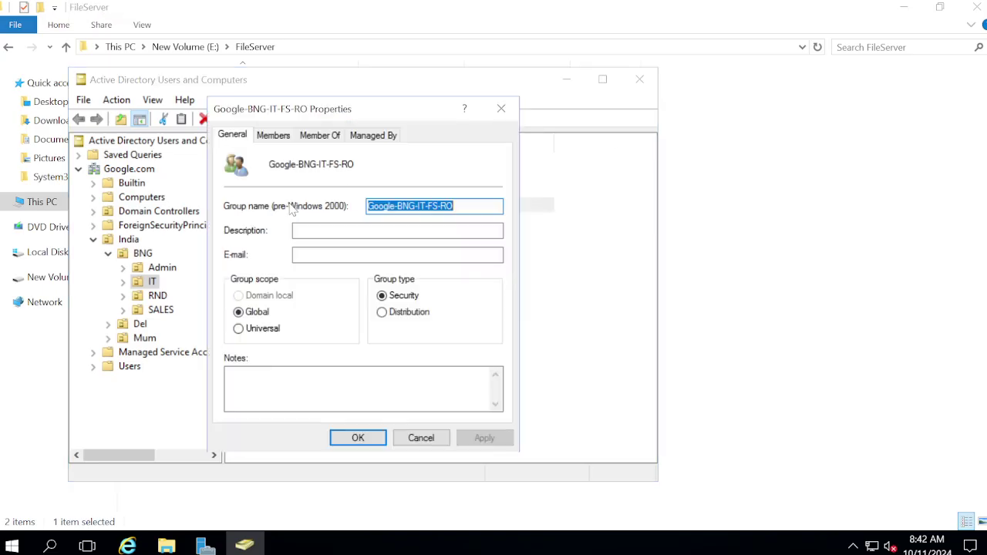
left_click(273, 136)
left_click(322, 394)
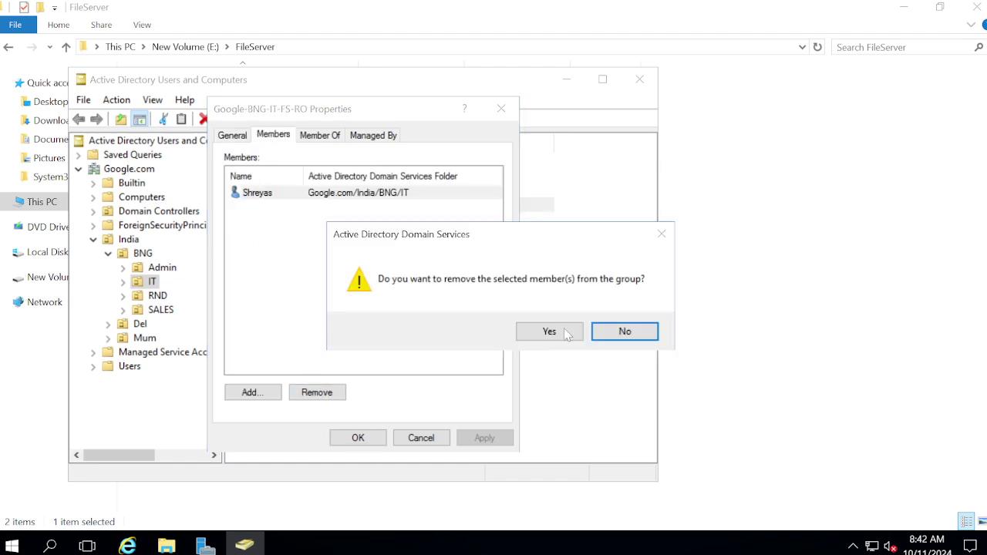
left_click(547, 333)
left_click(484, 437)
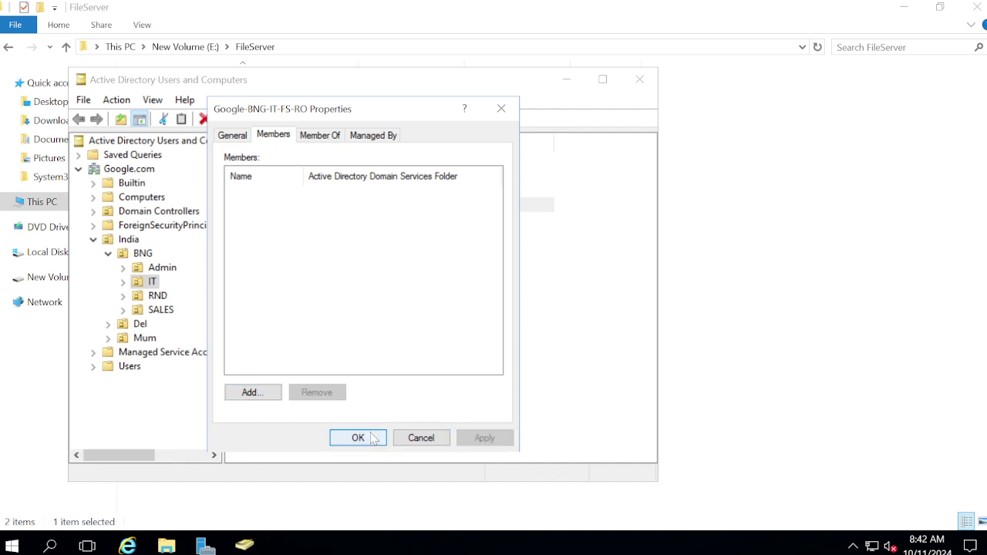
left_click(358, 437)
Add the test user to the Google-BNG-IT-FS-Modify group's members and apply.
double_click(286, 193)
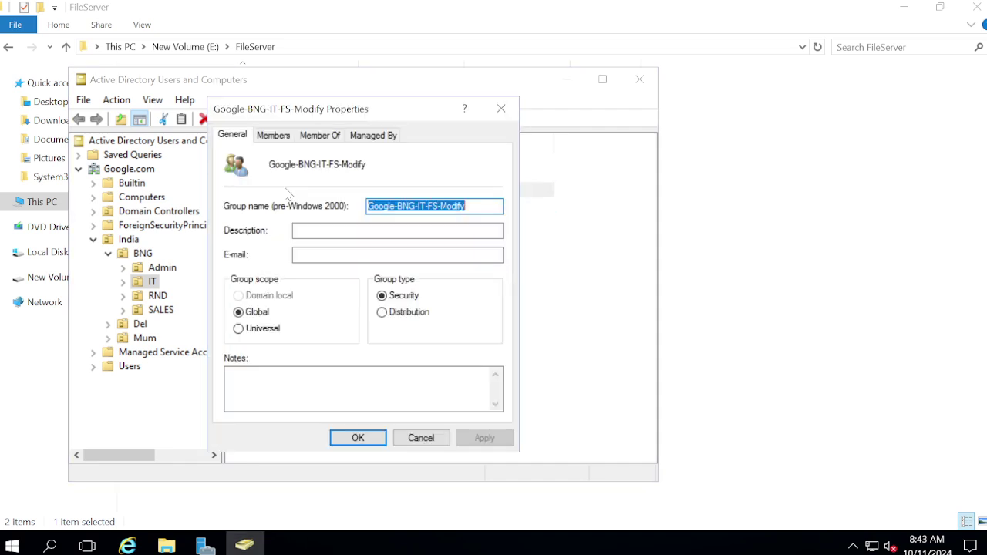
left_click(273, 135)
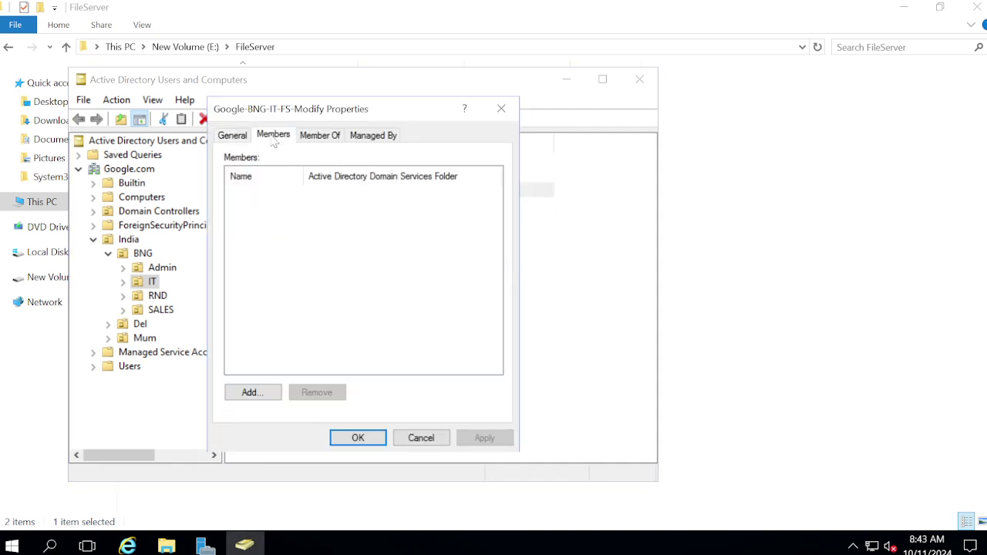
left_click(259, 397)
type("S")
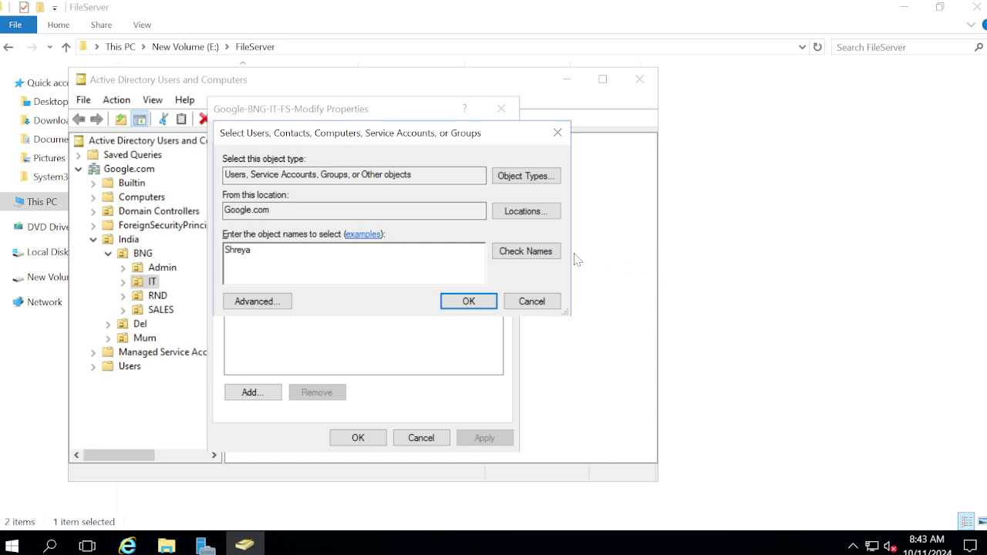
type("hreya")
left_click(524, 252)
left_click(469, 301)
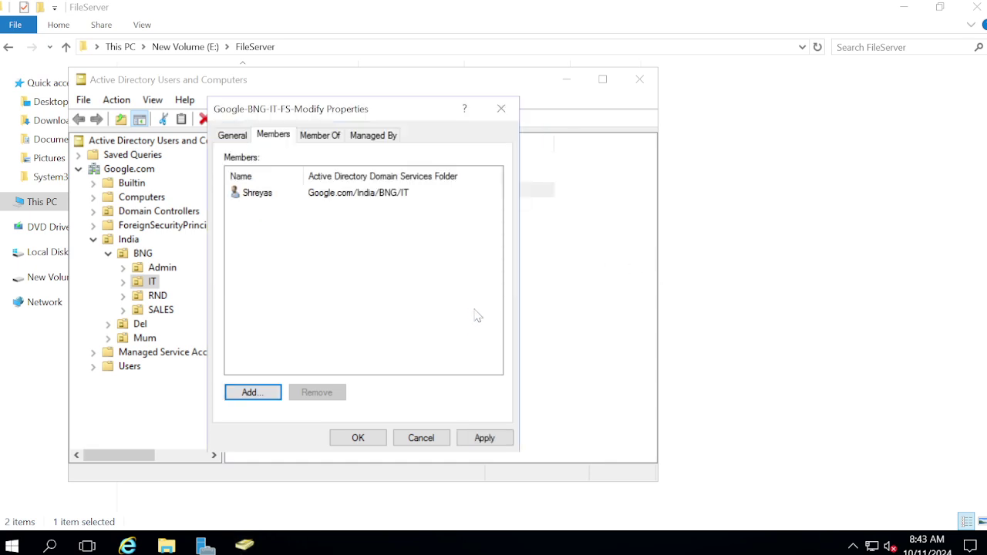
left_click(483, 437)
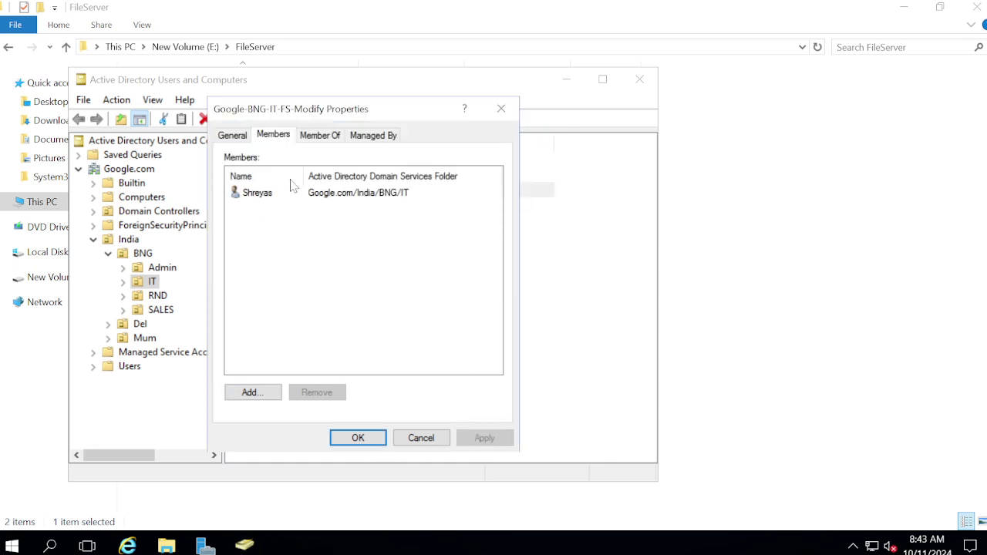
left_click(357, 437)
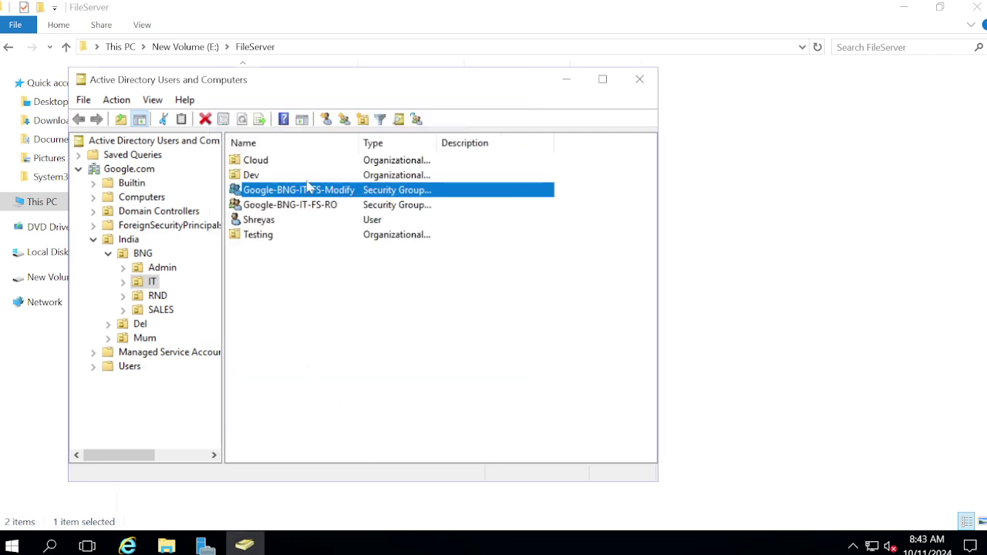
mouse_move(424, 5)
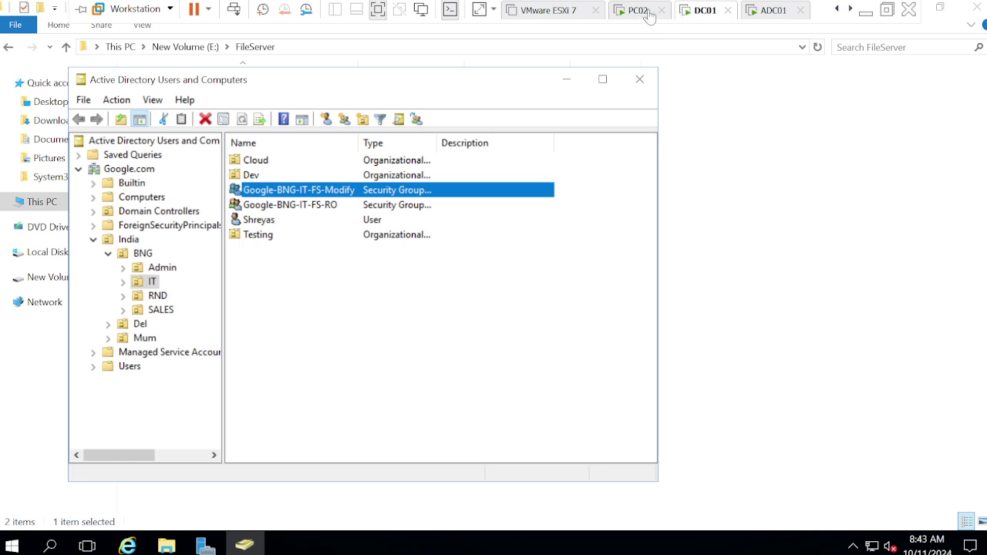
Check Google-BNG-IT-FS-Modify's permissions on the IT folder and open its advanced security settings.
mouse_move(171, 546)
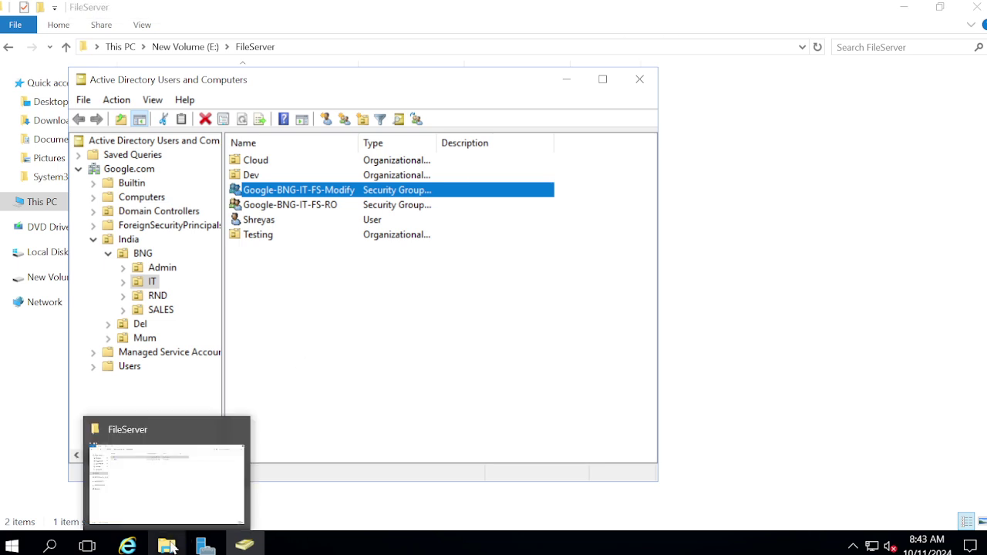
left_click(172, 489)
left_click(221, 149)
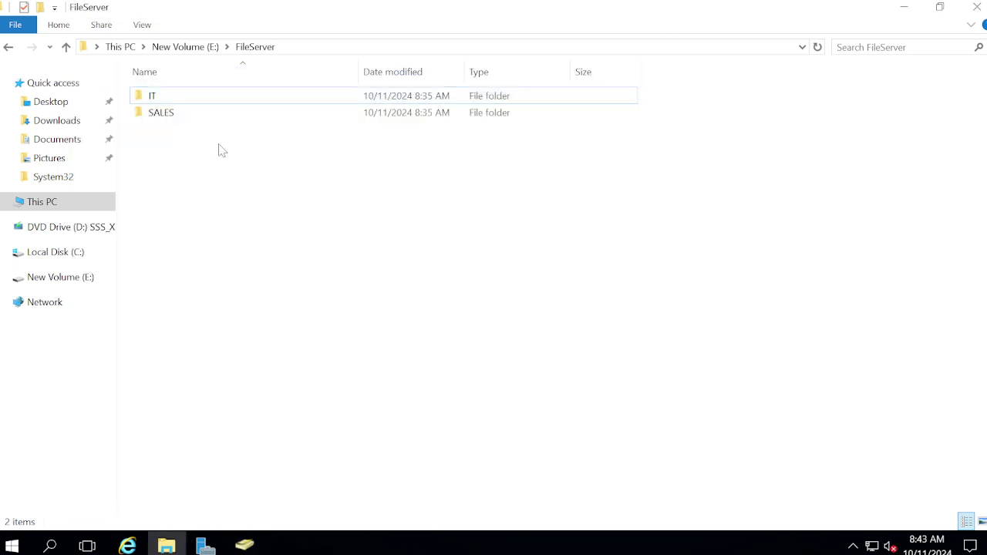
right_click(145, 98)
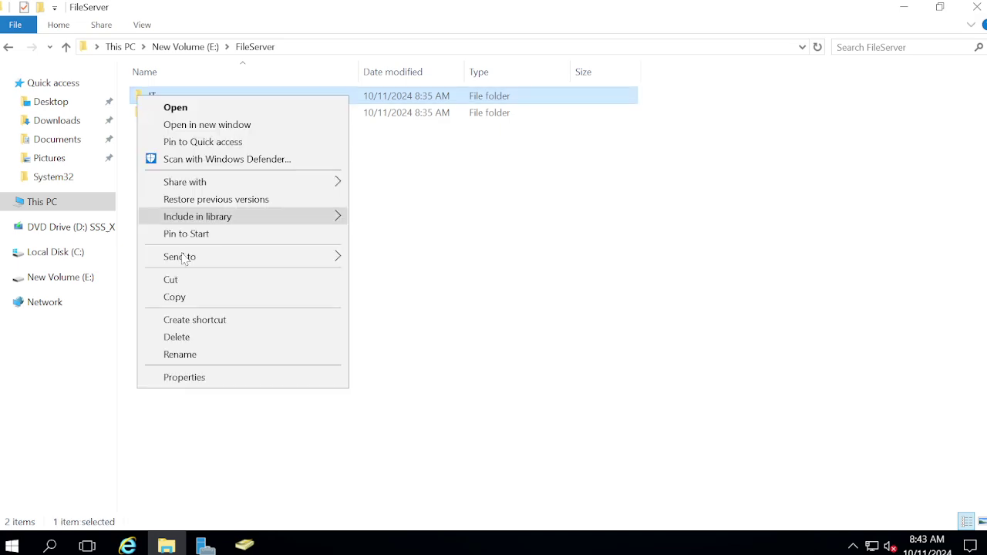
left_click(184, 377)
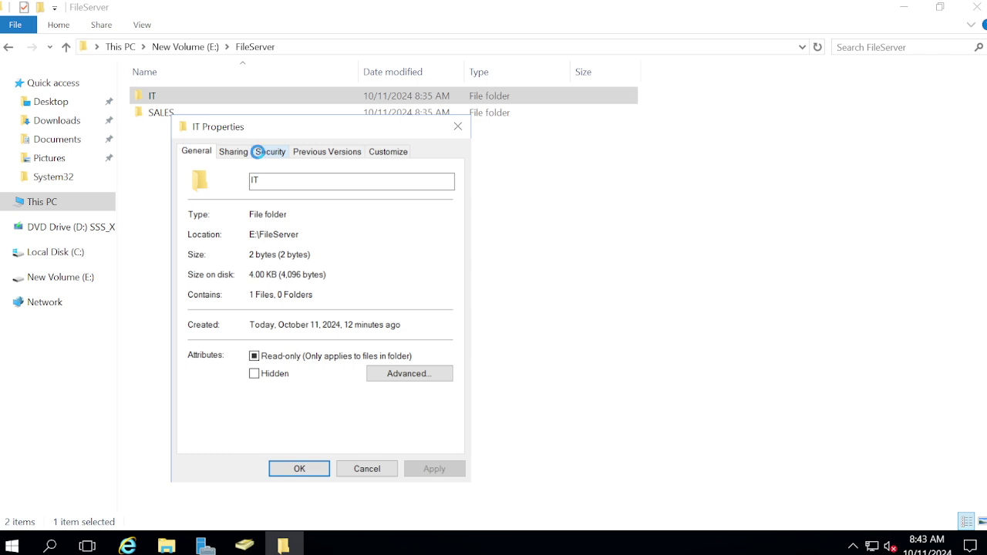
left_click(259, 152)
left_click(298, 225)
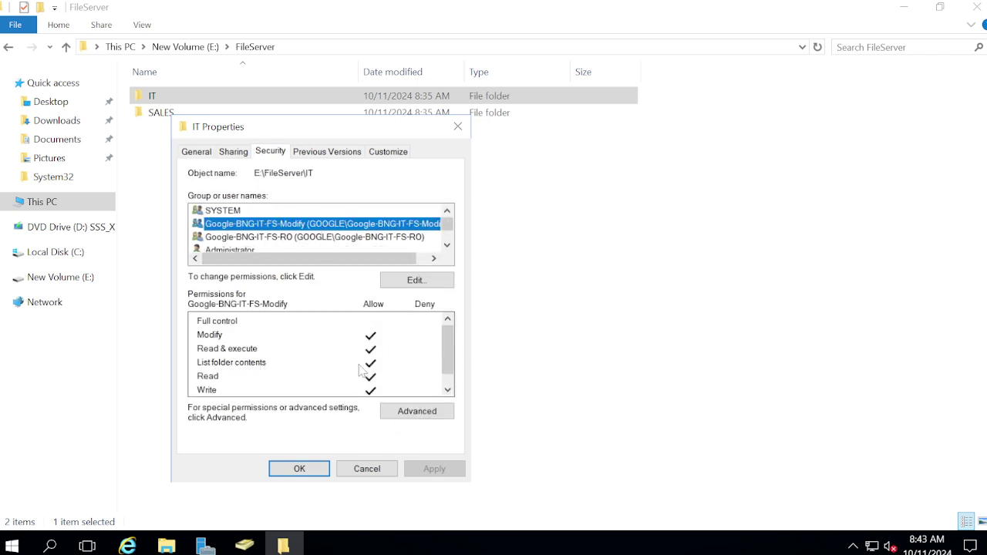
left_click(417, 411)
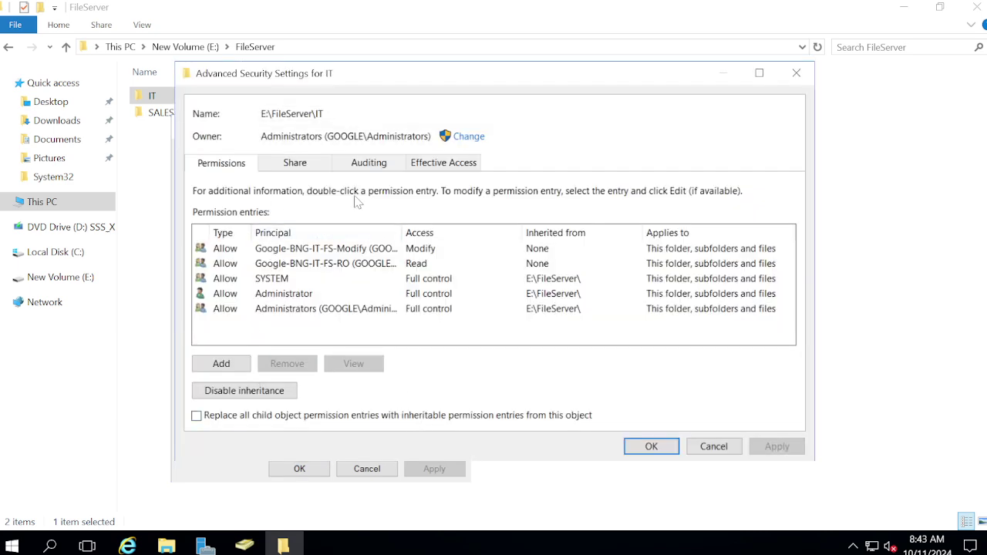
View the test user's effective access on the IT folder.
left_click(431, 167)
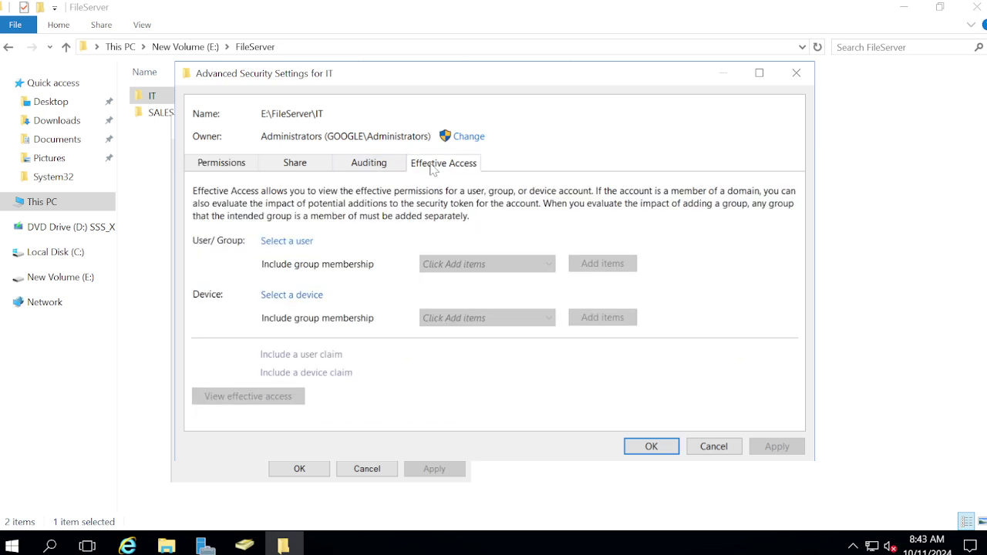
left_click(291, 242)
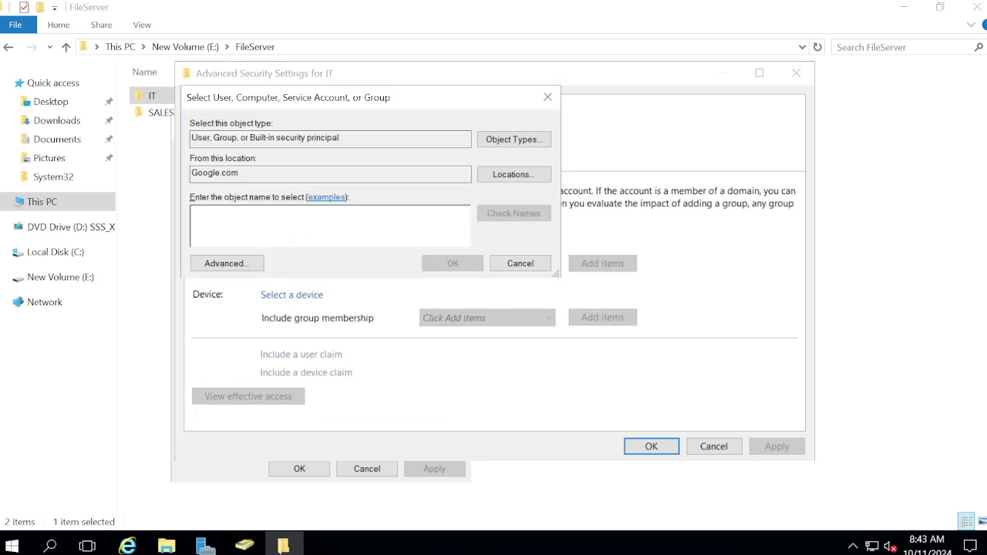
type("Shreyas")
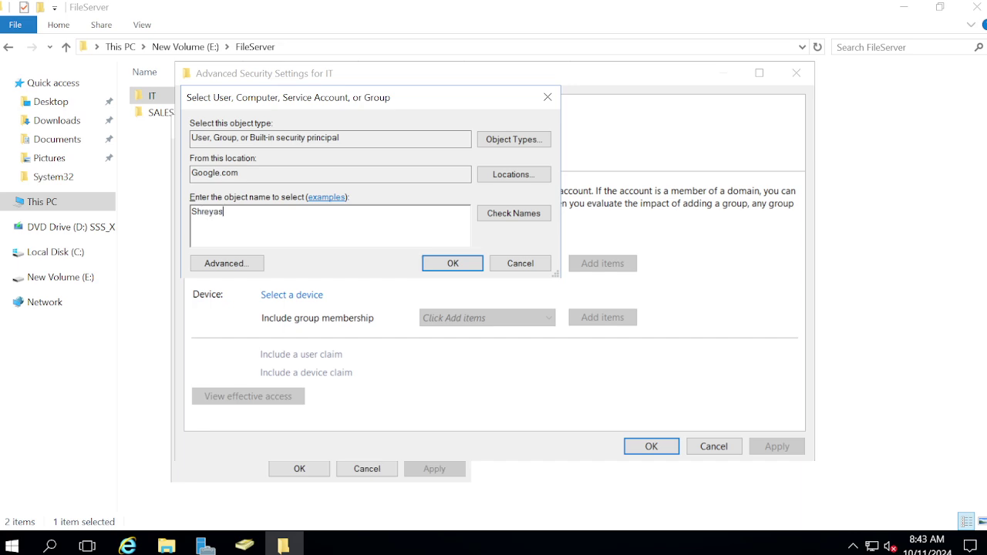
left_click(486, 216)
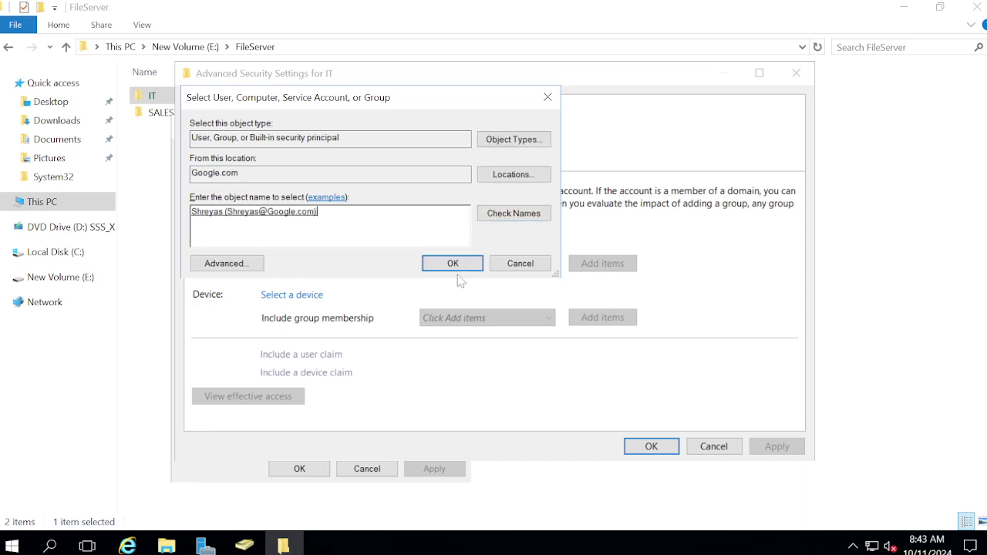
left_click(454, 263)
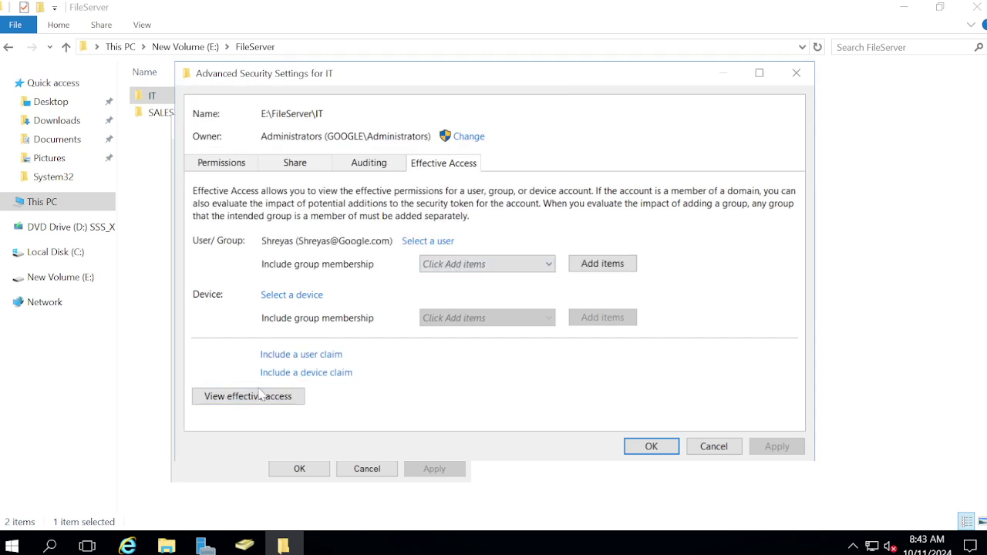
left_click(260, 396)
Review the effective access results, including denied Full control, then switch to PC02.
scroll(609, 292, "down", 5)
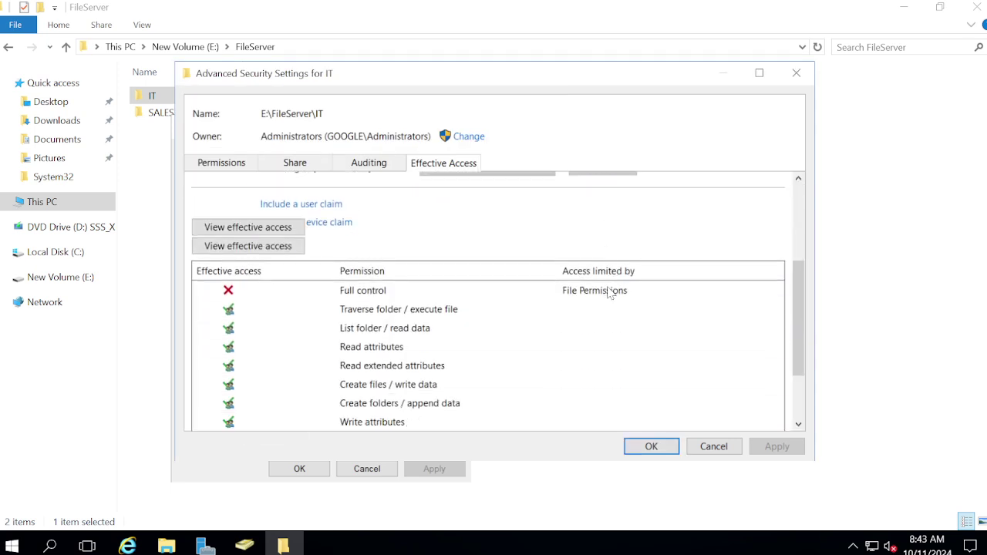
scroll(609, 291, "down", 1)
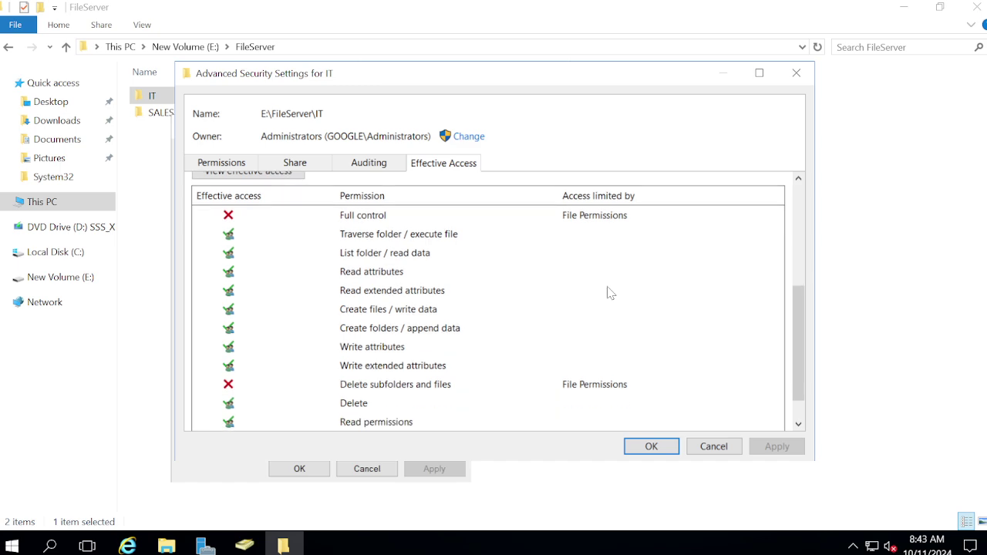
left_click(356, 216)
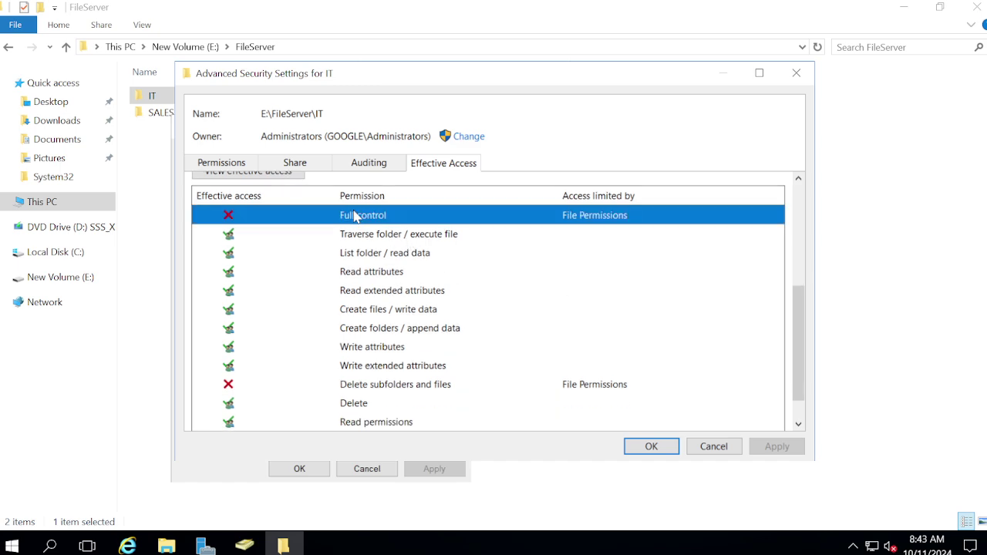
left_click(366, 385)
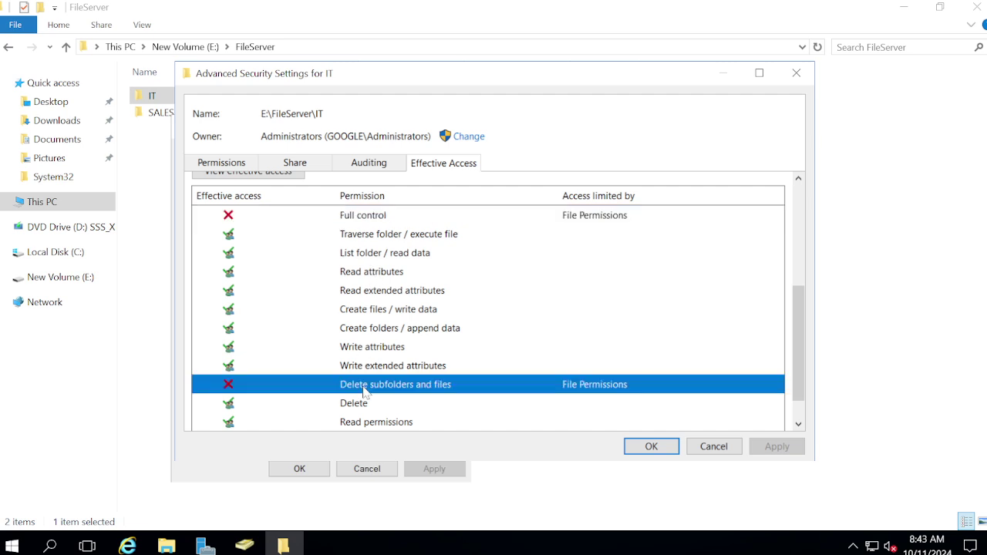
left_click(381, 240)
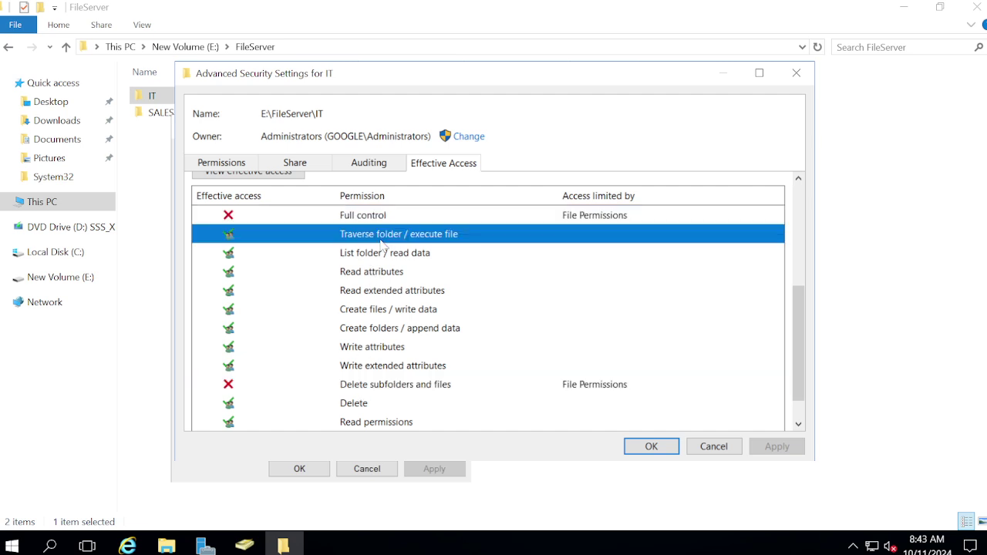
left_click(364, 276)
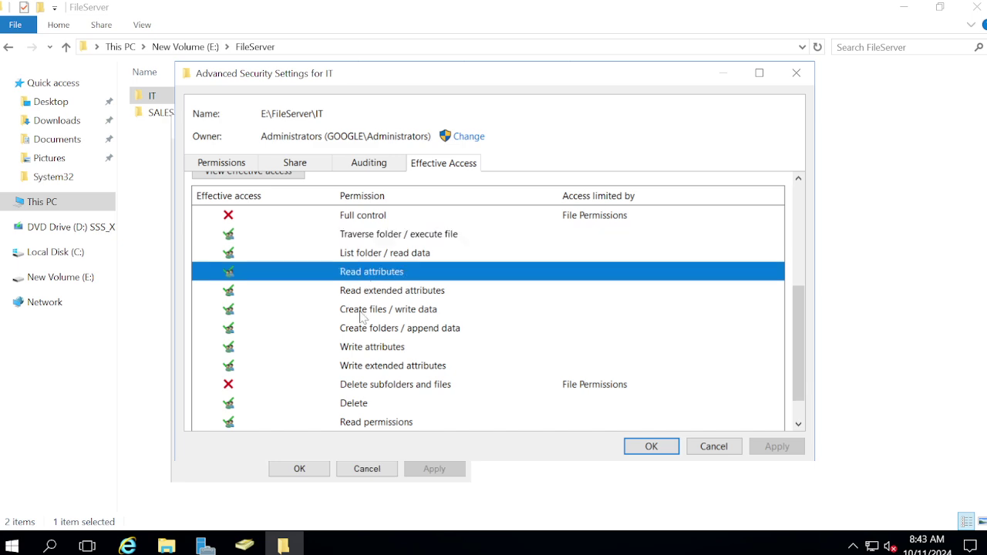
left_click(361, 310)
left_click(394, 335)
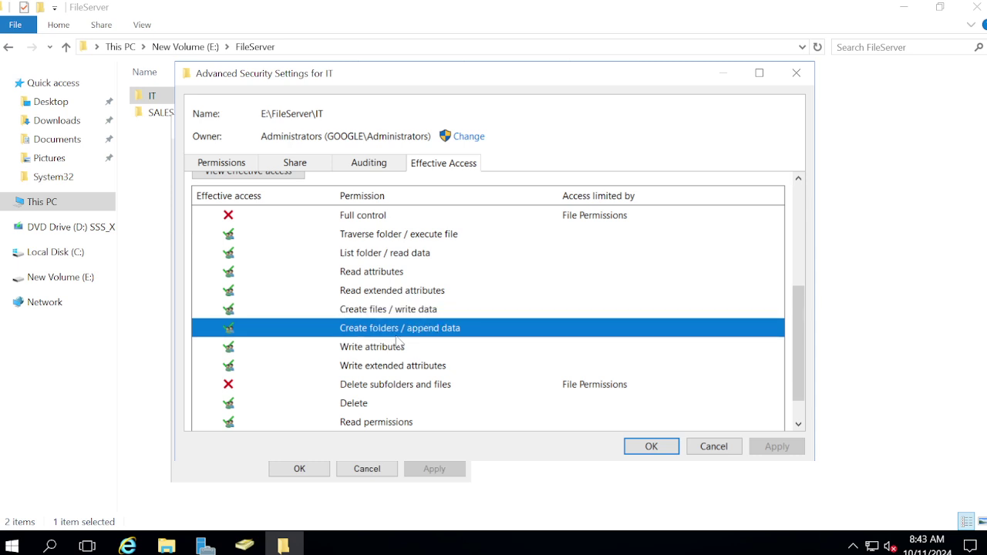
scroll(398, 341, "down", 1)
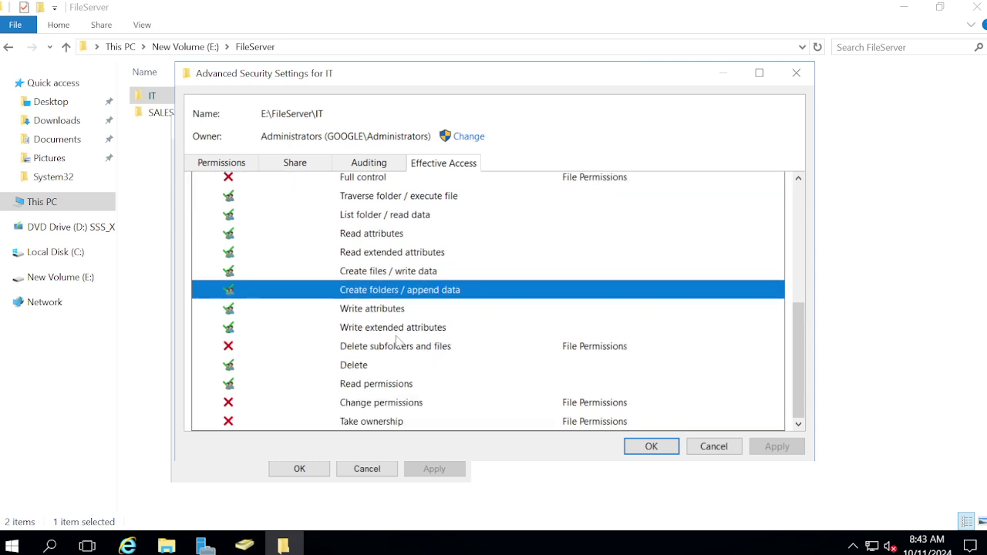
mouse_move(453, 5)
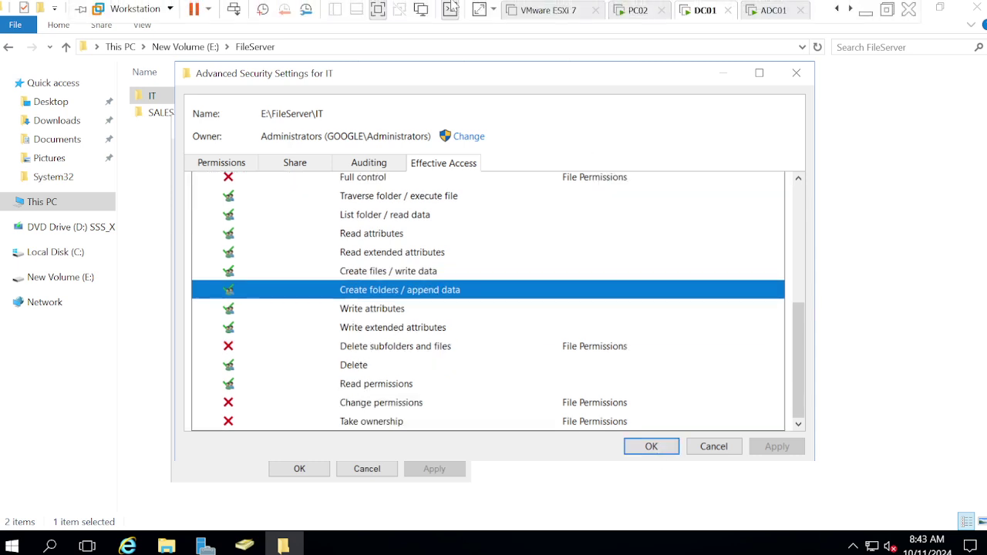
left_click(628, 12)
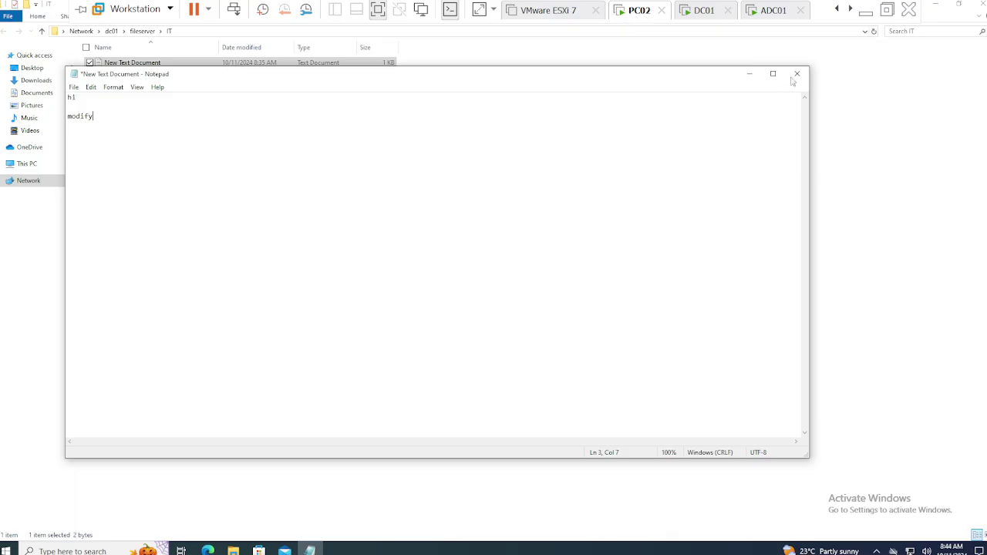
Close Notepad without saving and try creating a new text document in IT, which is denied.
left_click(796, 74)
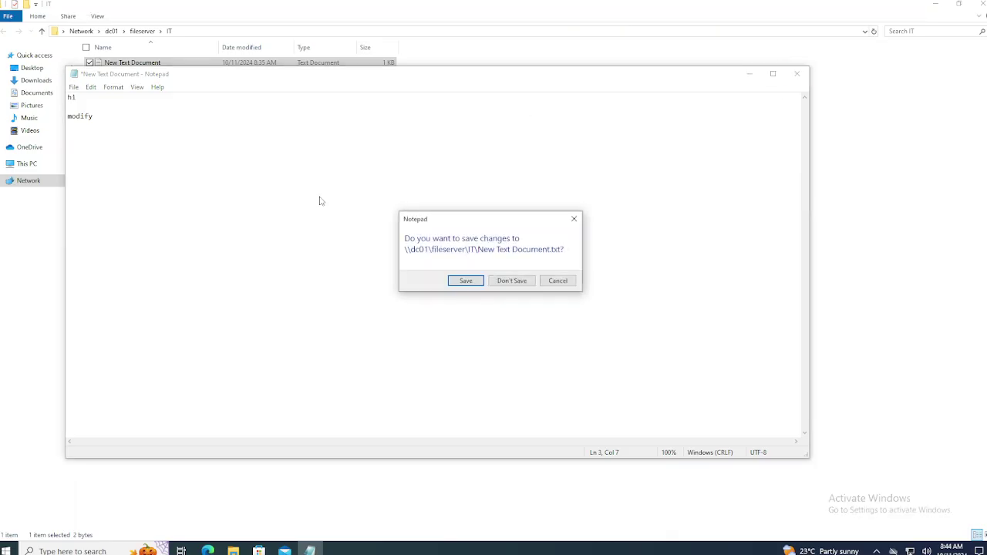
left_click(515, 280)
left_click(148, 139)
right_click(147, 139)
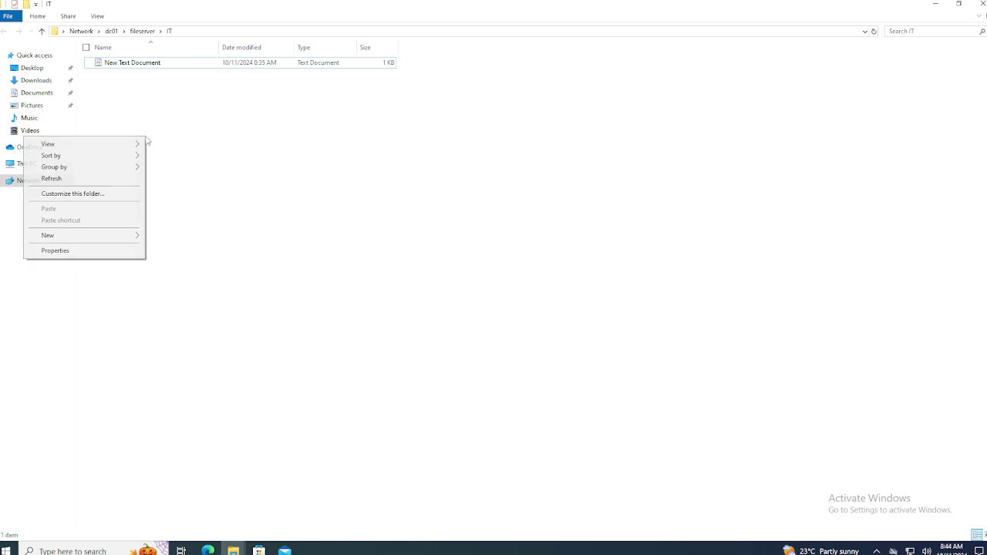
mouse_move(68, 239)
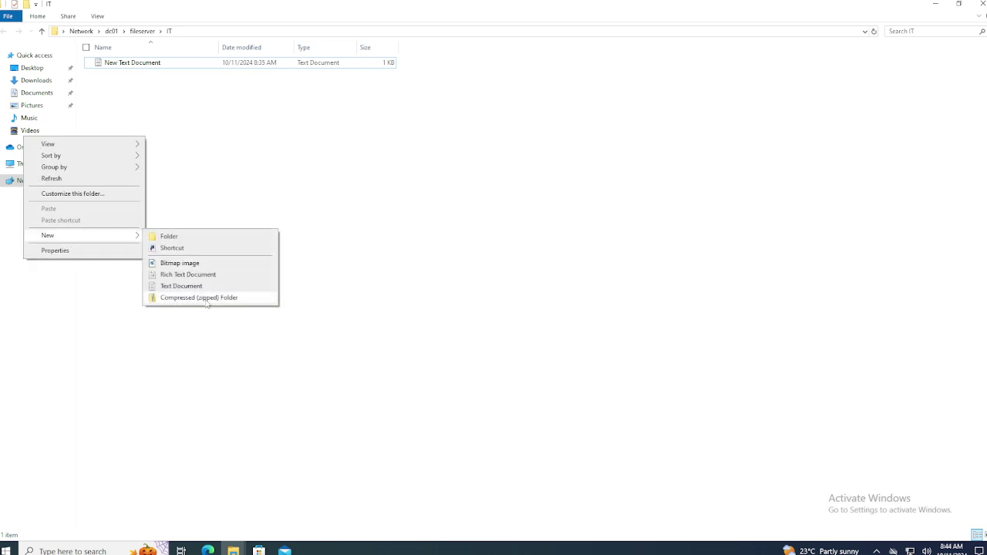
left_click(214, 286)
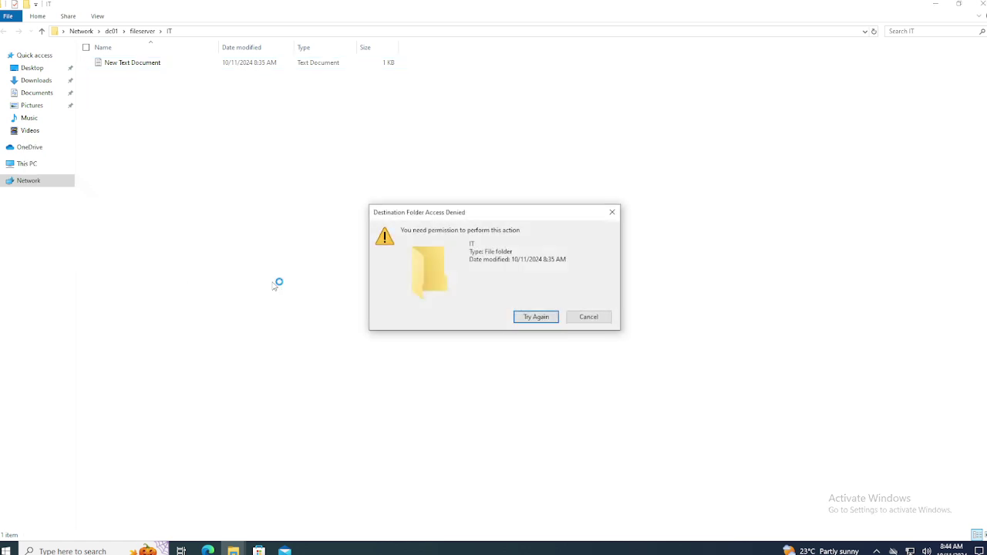
left_click(589, 317)
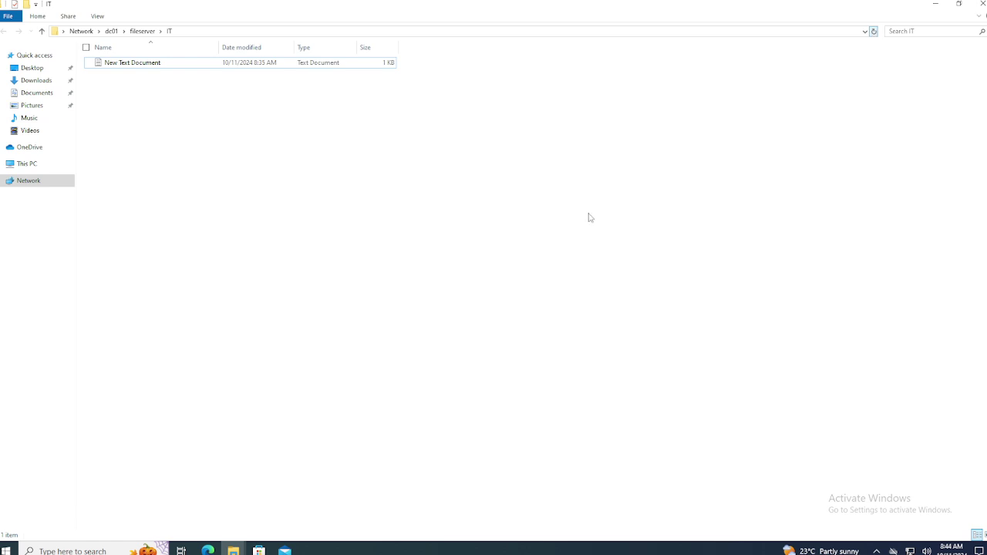
Retry creating a text document, reopen the IT share via Run, and retry; both denied.
right_click(502, 280)
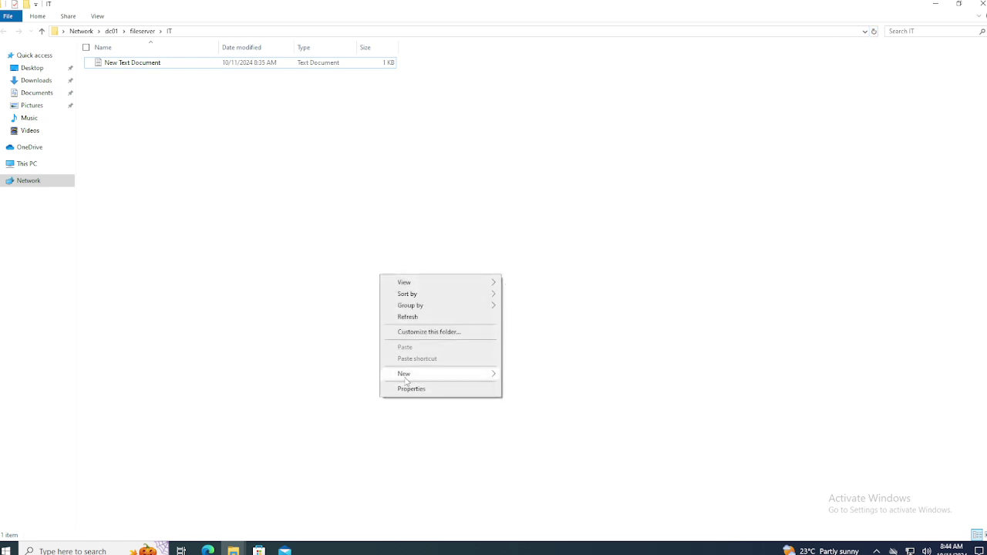
mouse_move(405, 378)
left_click(552, 426)
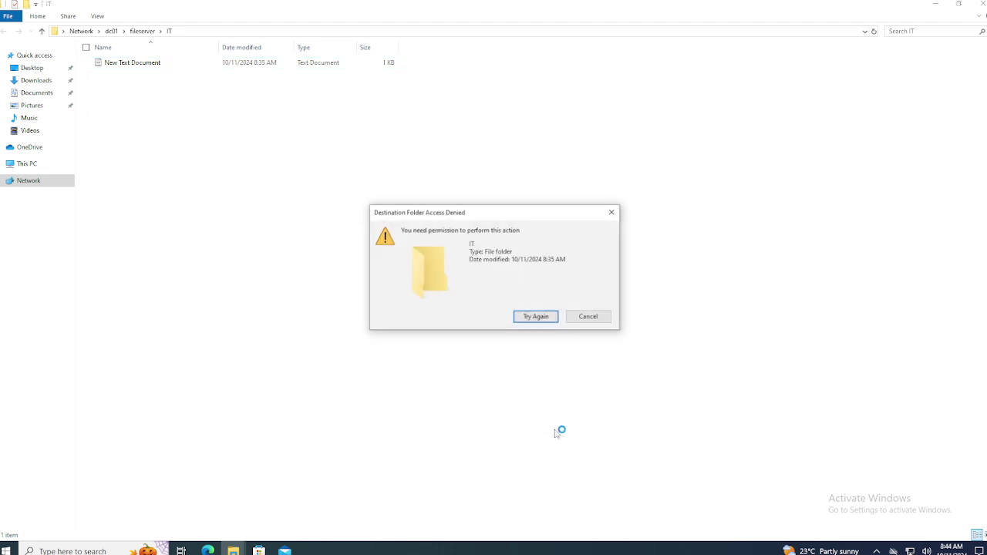
left_click(589, 317)
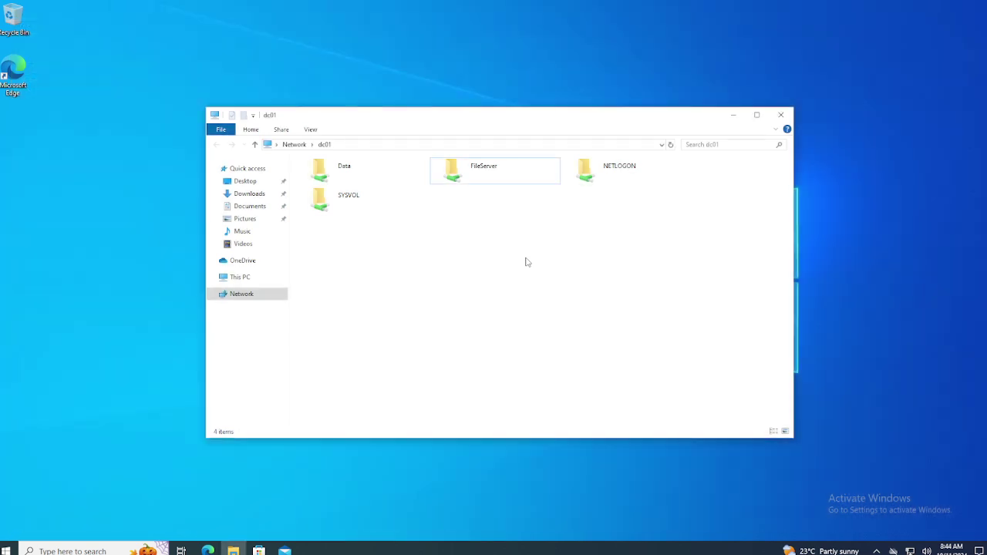
left_click(781, 117)
key("super+r")
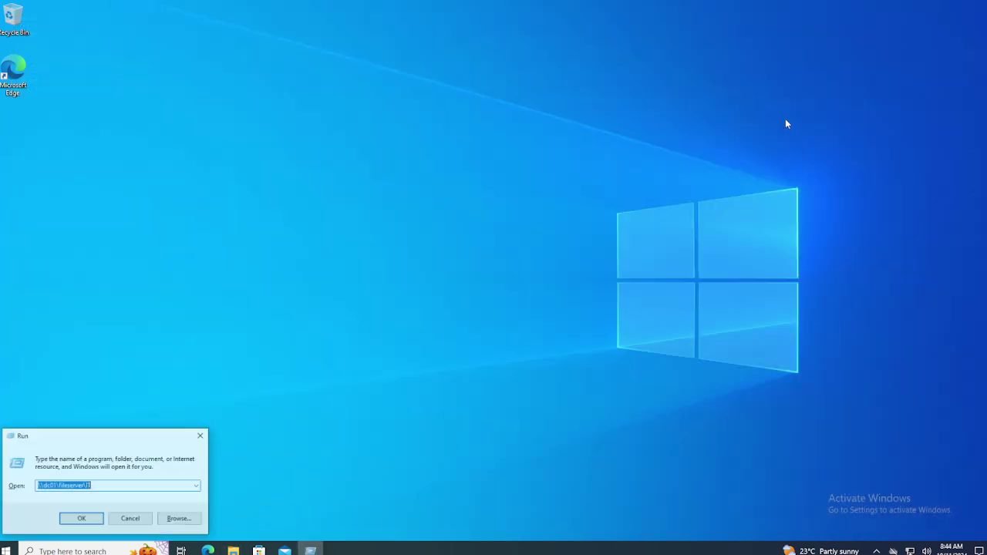
key("Return")
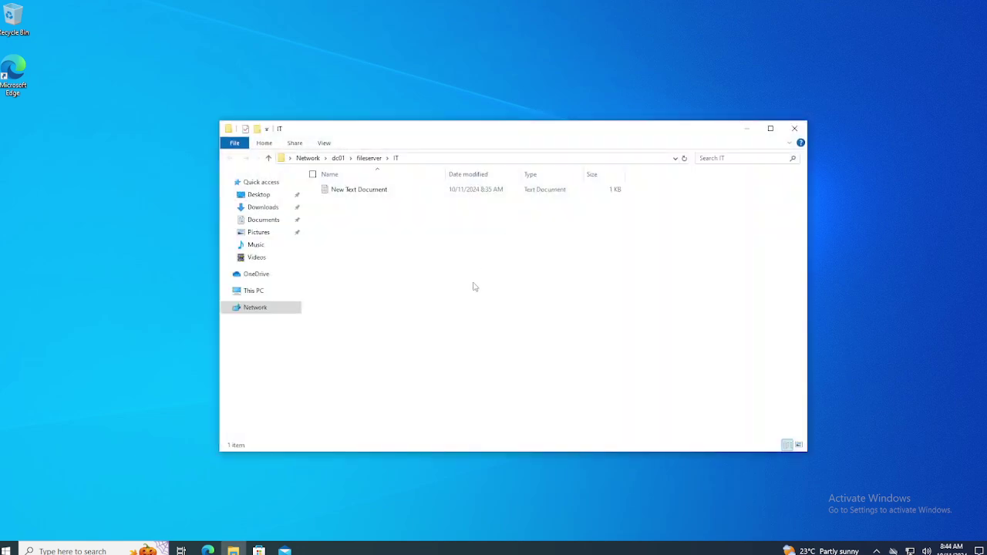
right_click(473, 284)
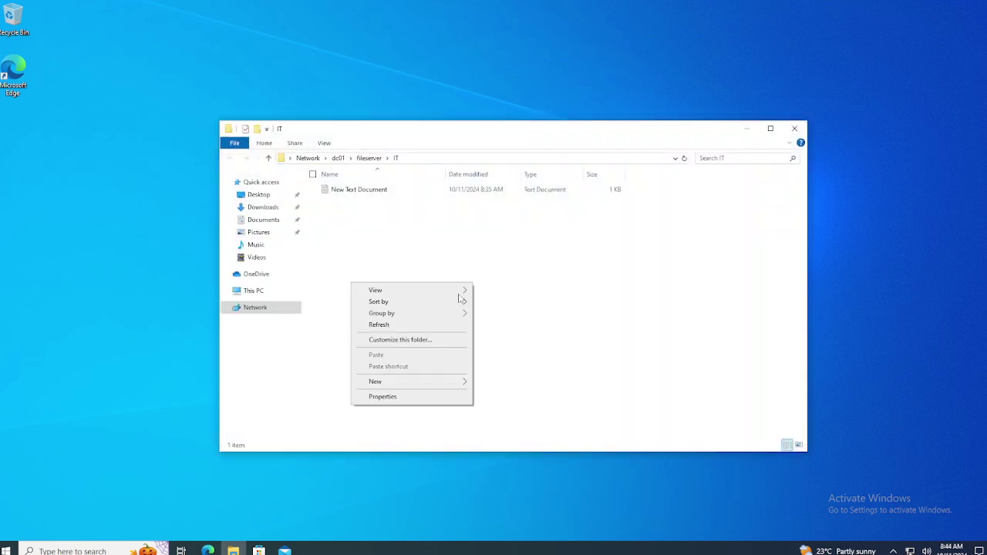
mouse_move(418, 382)
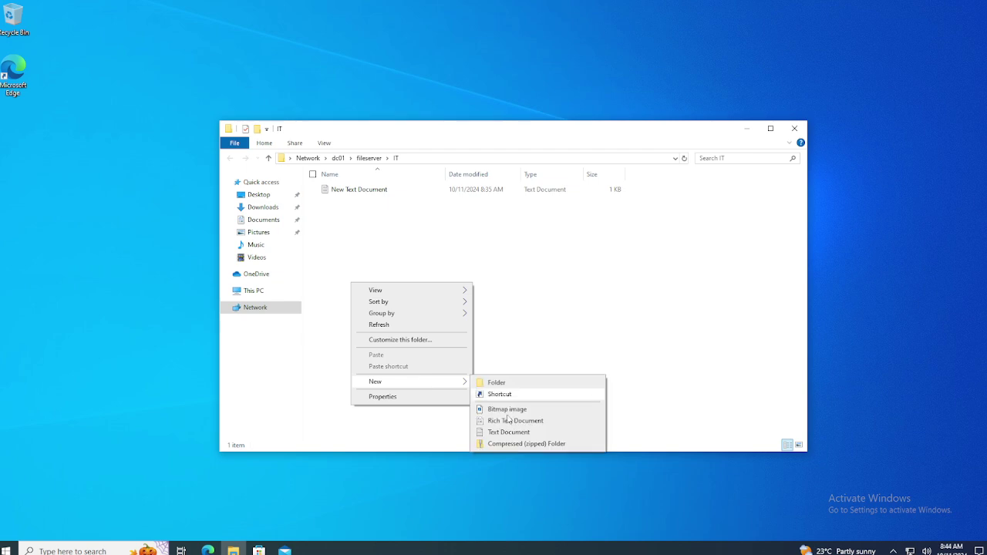
left_click(507, 432)
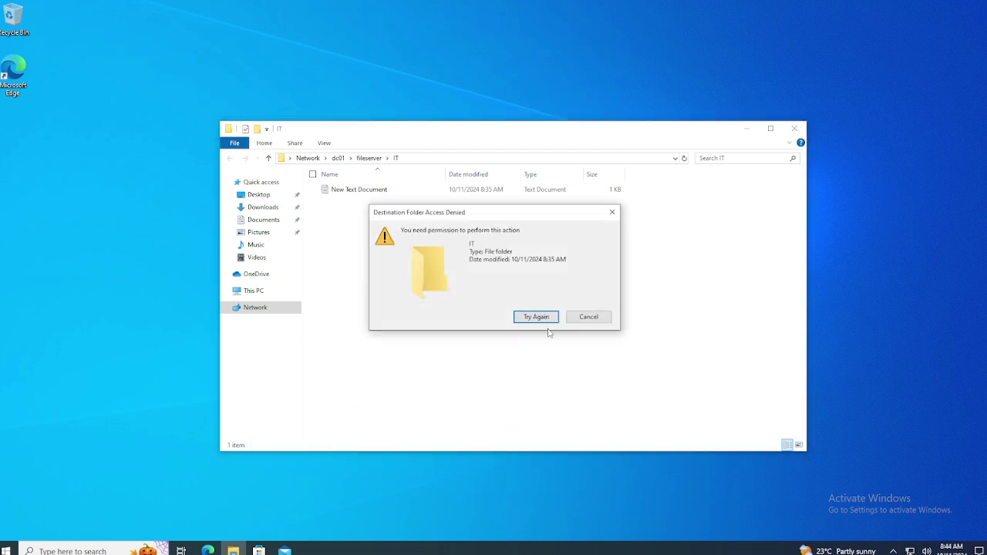
left_click(586, 319)
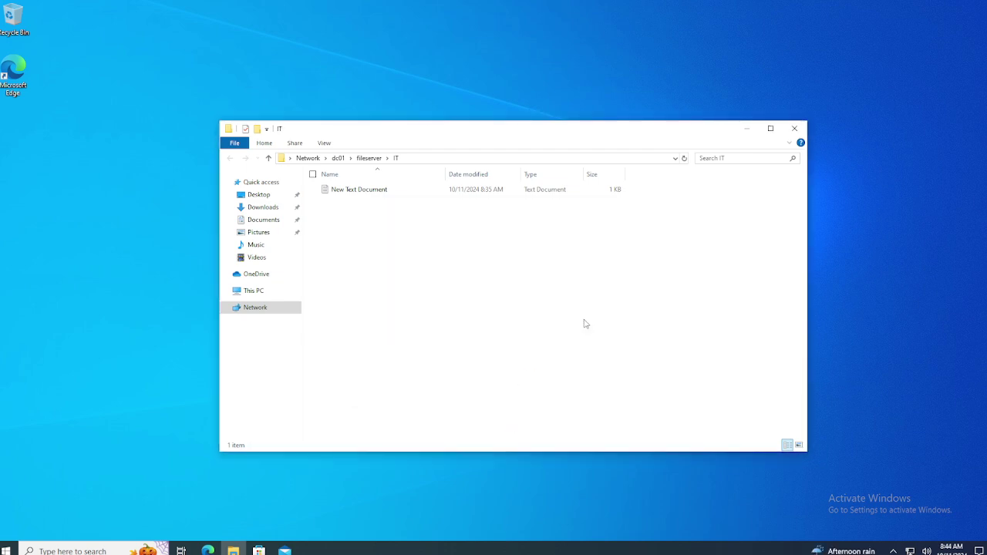
Sign out of PC02 by running logoff from the Run box.
key("super+r")
type("logoff")
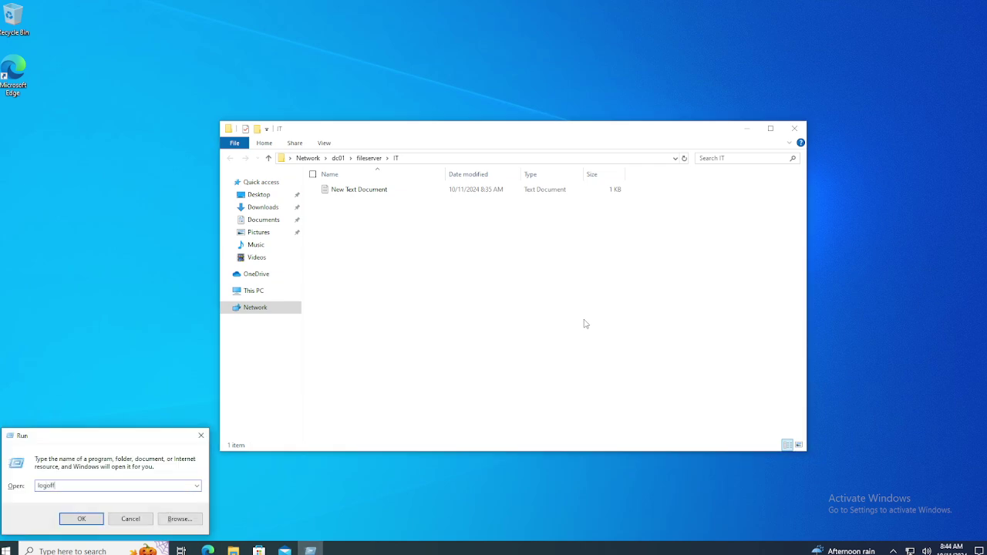
key("Return")
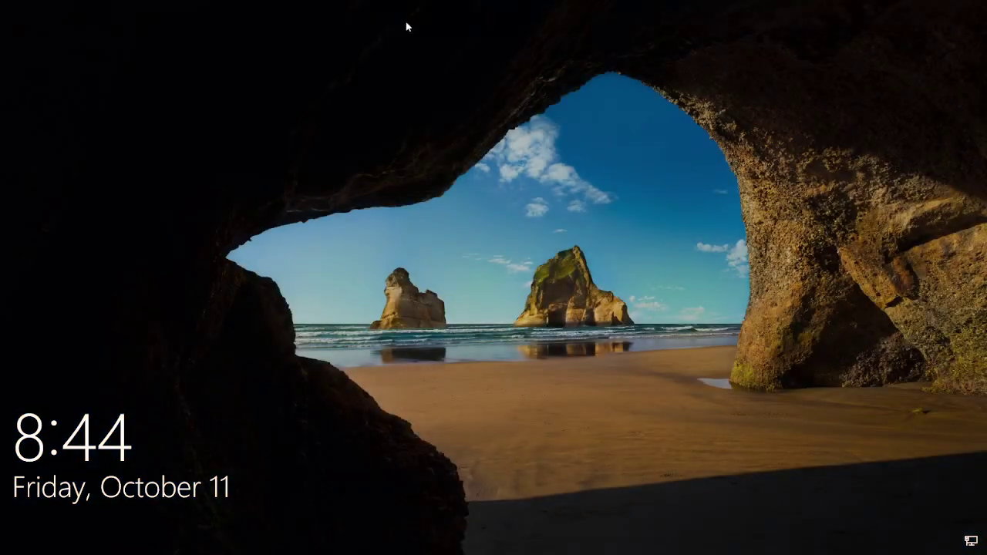
Send Ctrl+Alt+Del to PC02 and sign back in with the test user's password.
mouse_move(562, 10)
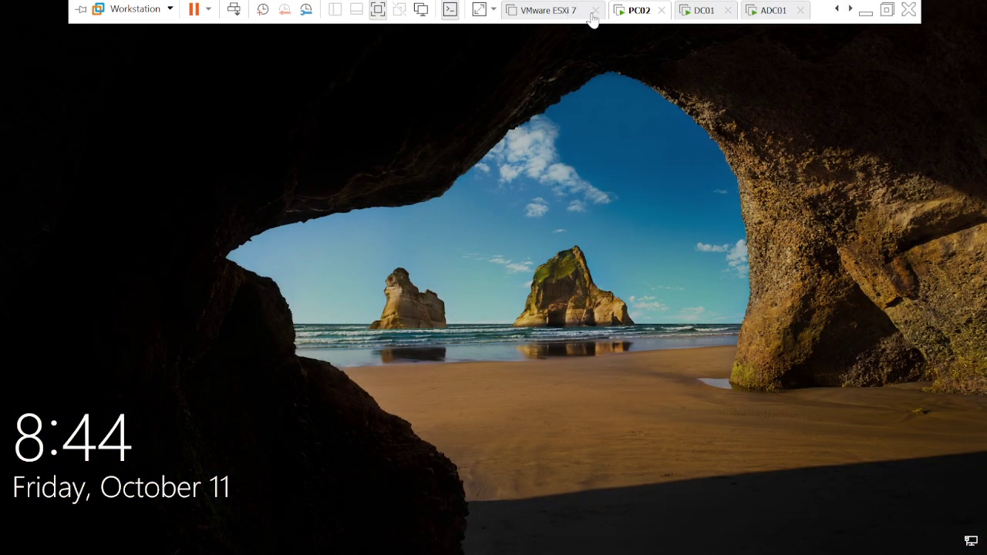
right_click(641, 21)
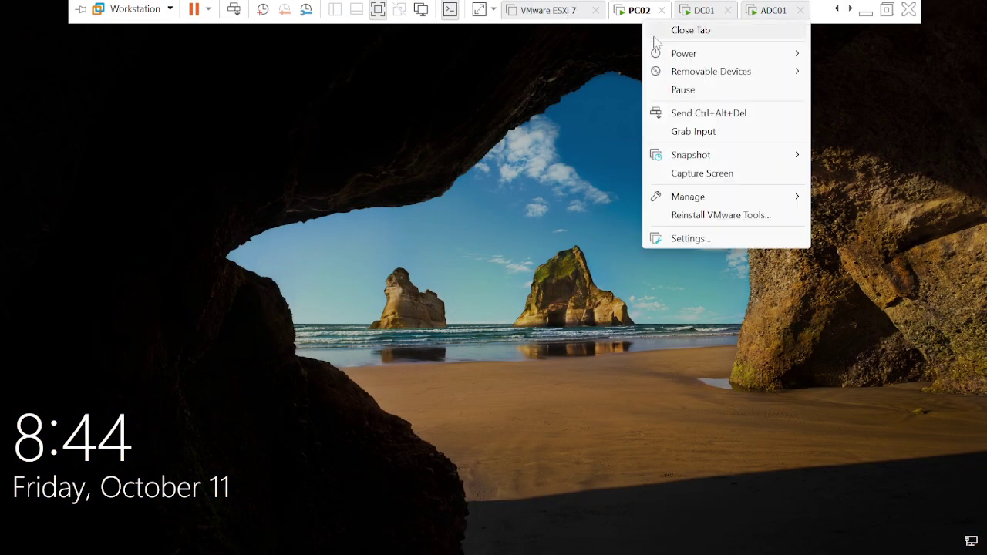
left_click(672, 114)
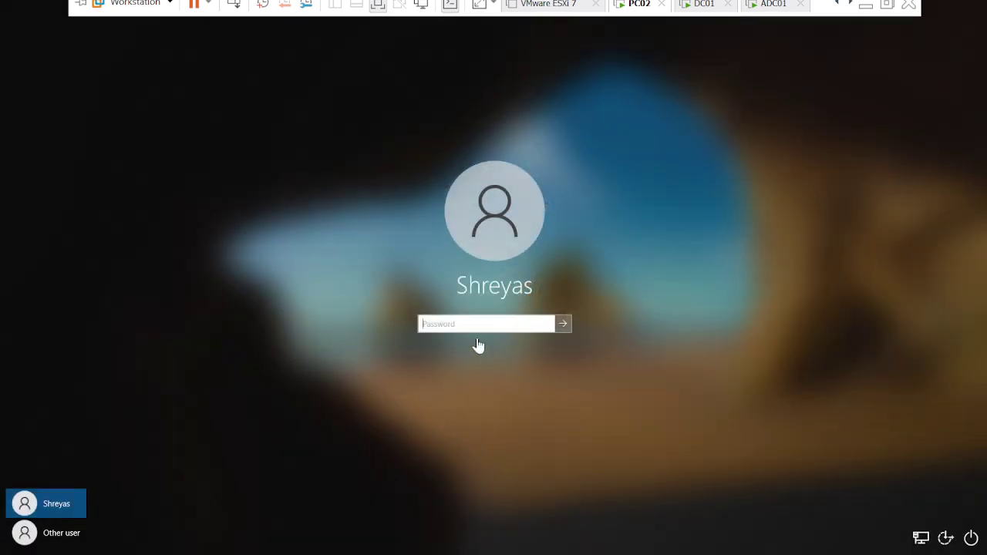
left_click(436, 327)
type("***")
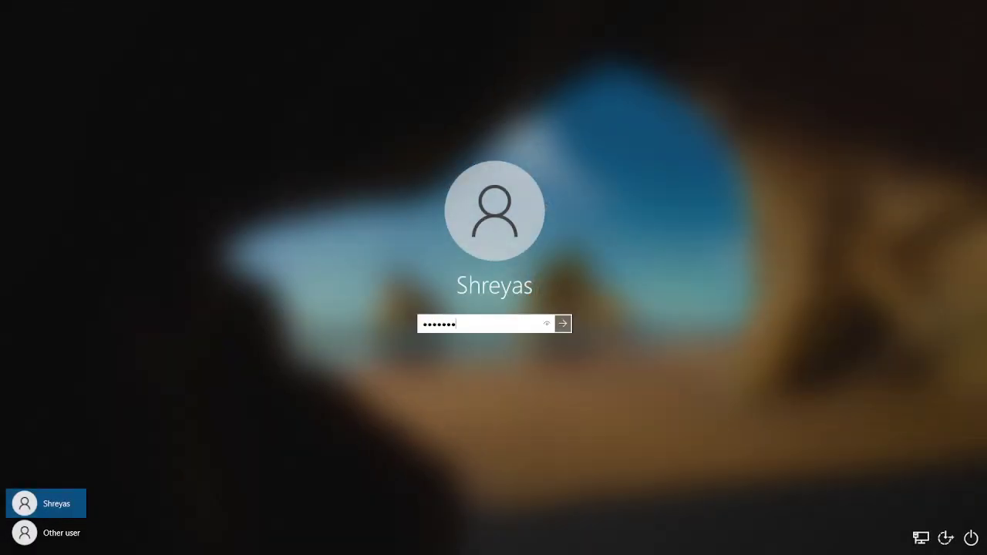
type("********")
key("Return")
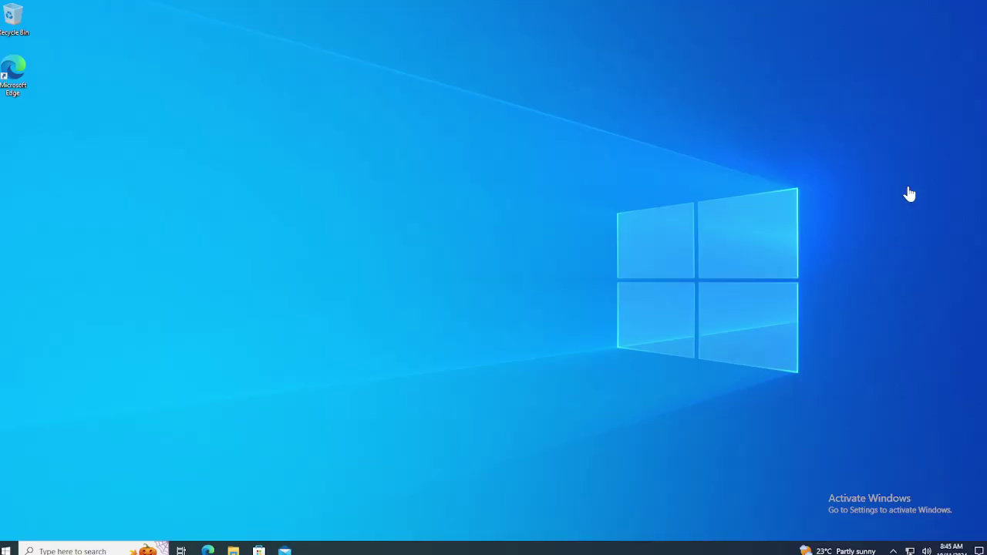
Open the \\dc01\fileserver\IT share from the Run box suggestions.
key("super+r")
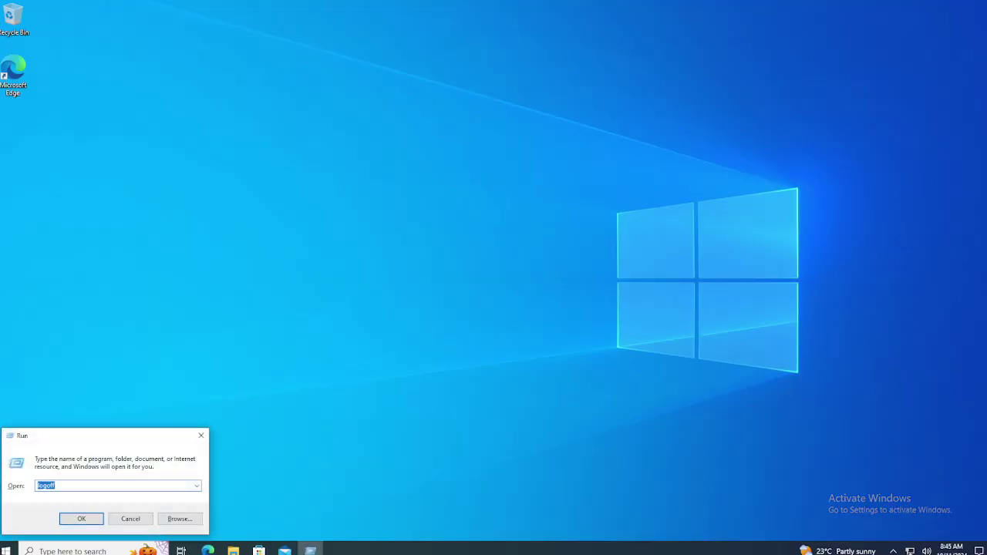
type("\\\\")
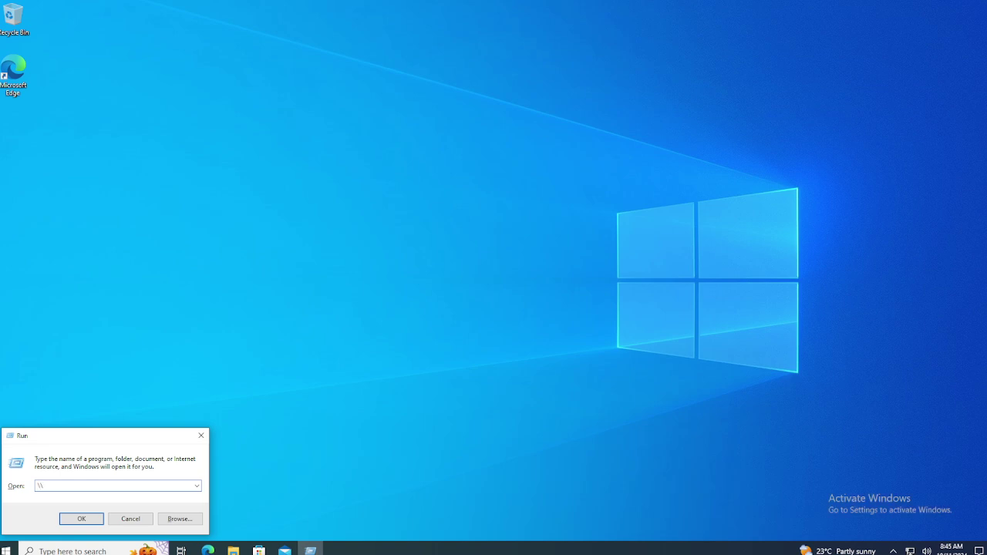
type("dc01")
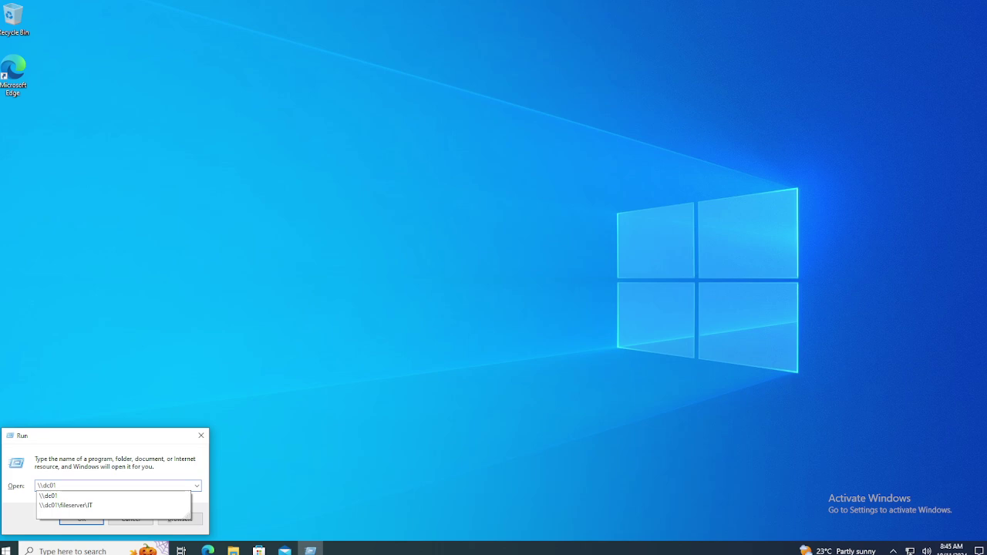
key("Down")
key("Down")
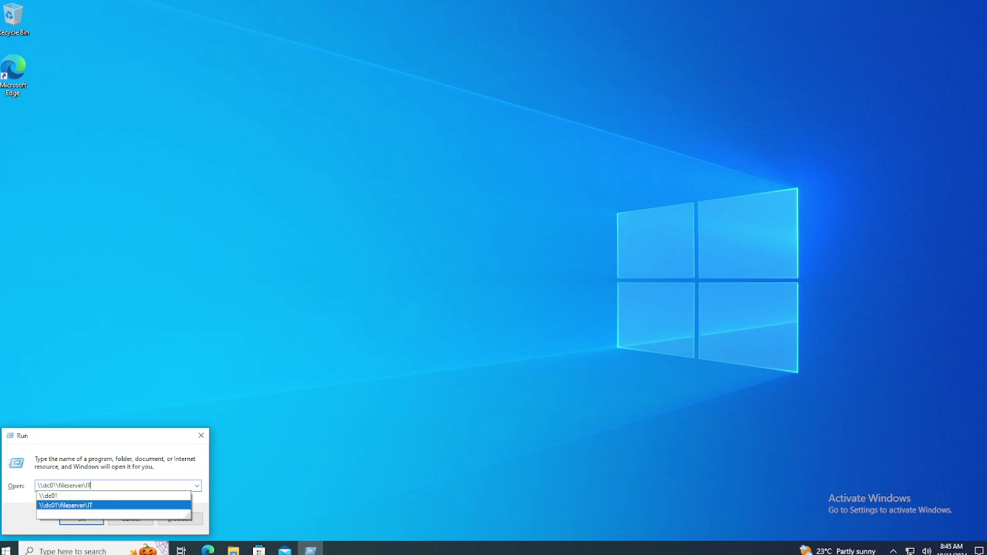
key("Return")
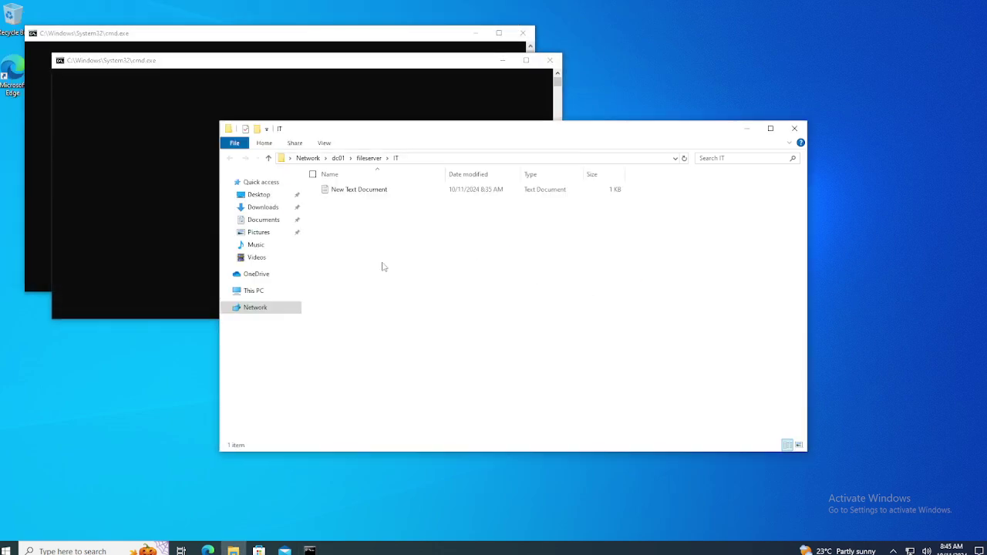
Create a text file named 'new text file' in IT, type 'm' into it, and save.
right_click(382, 266)
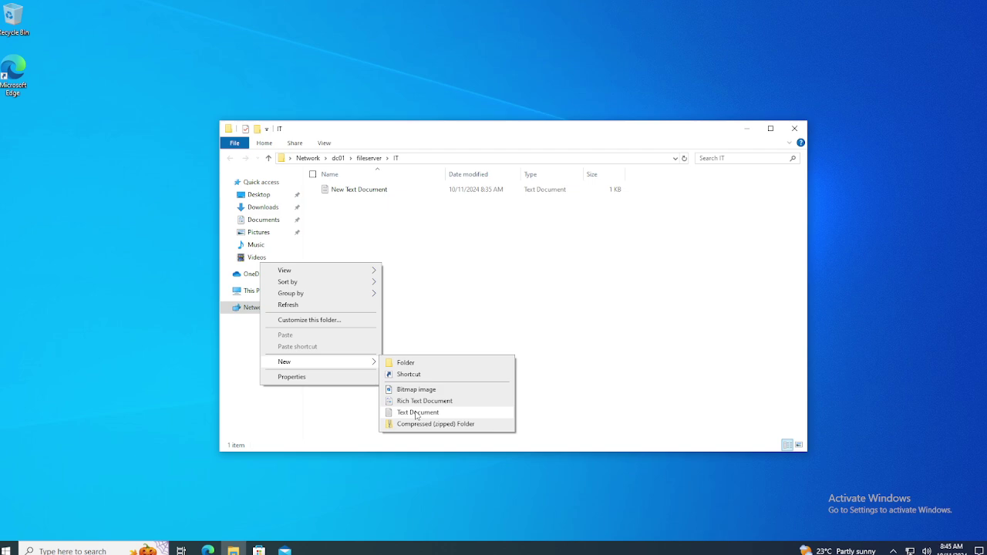
left_click(415, 413)
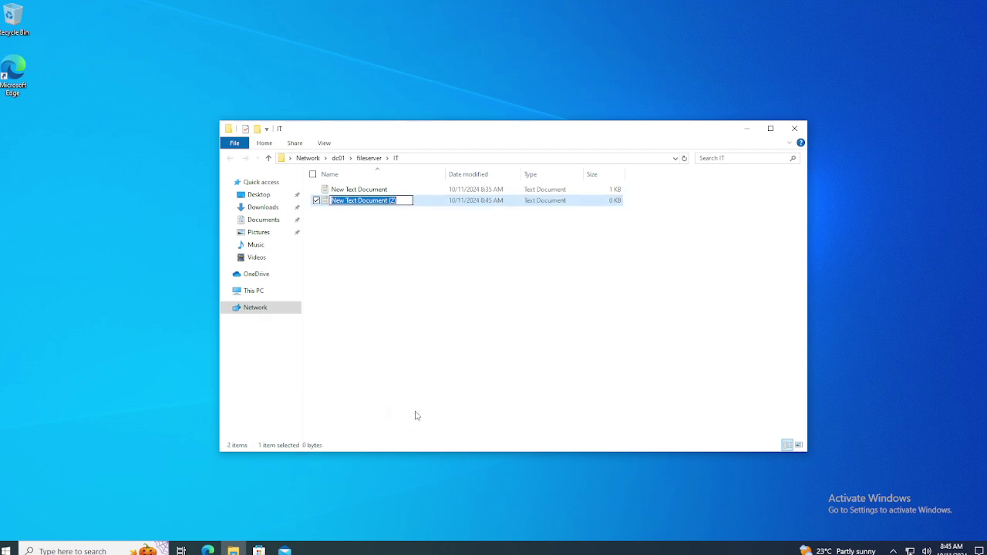
type("new text fi")
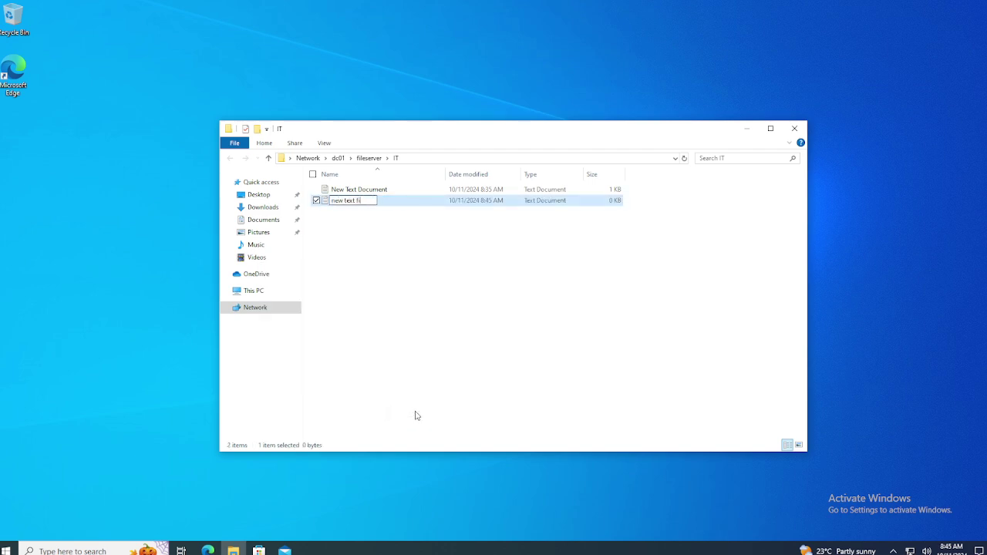
type("le")
key("Return")
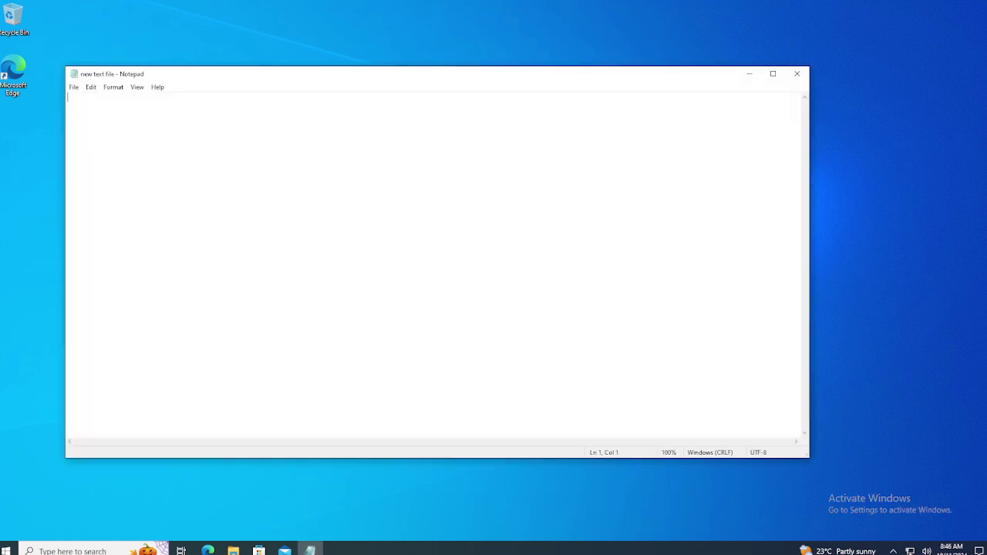
type("mke some")
left_click(796, 73)
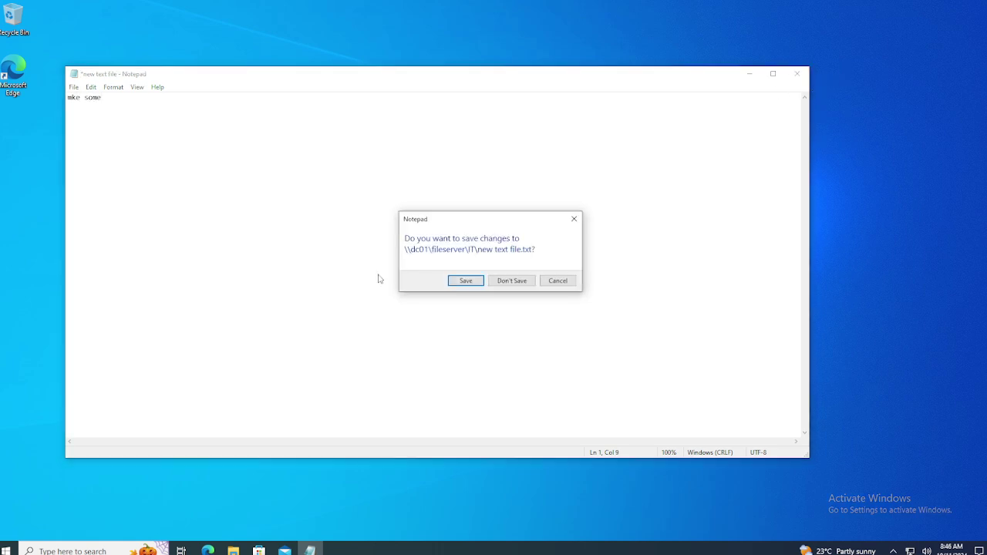
left_click(456, 281)
Add 'hi' and 'hjdh;' to New Text Document, save it, then permanently delete it.
left_click(366, 189)
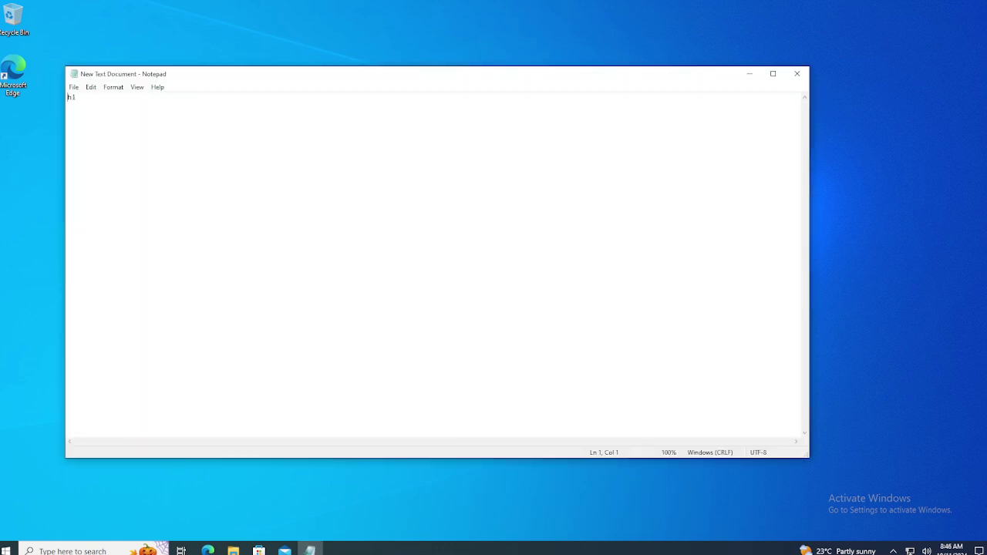
type("hi")
key("Return")
key("Return")
type("hjdh;Q")
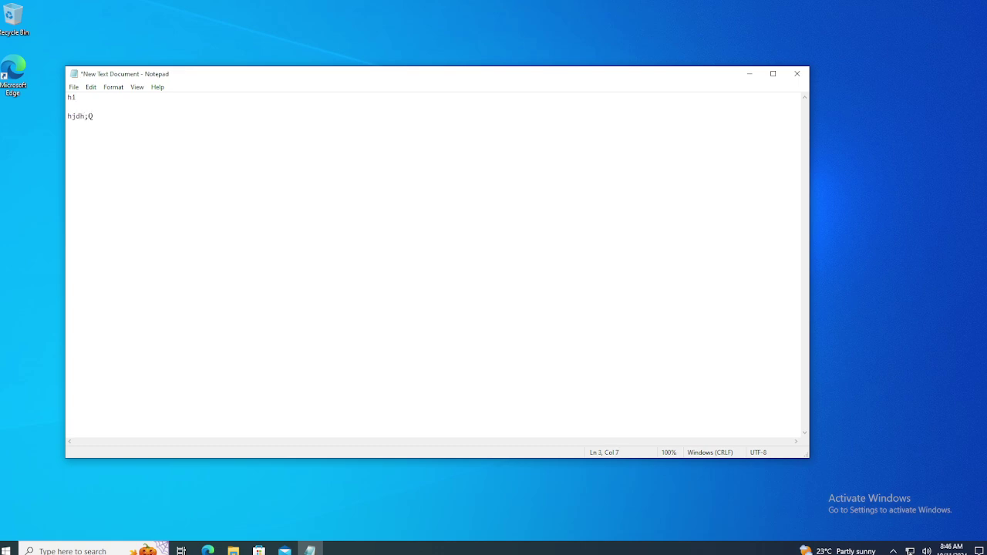
left_click(797, 74)
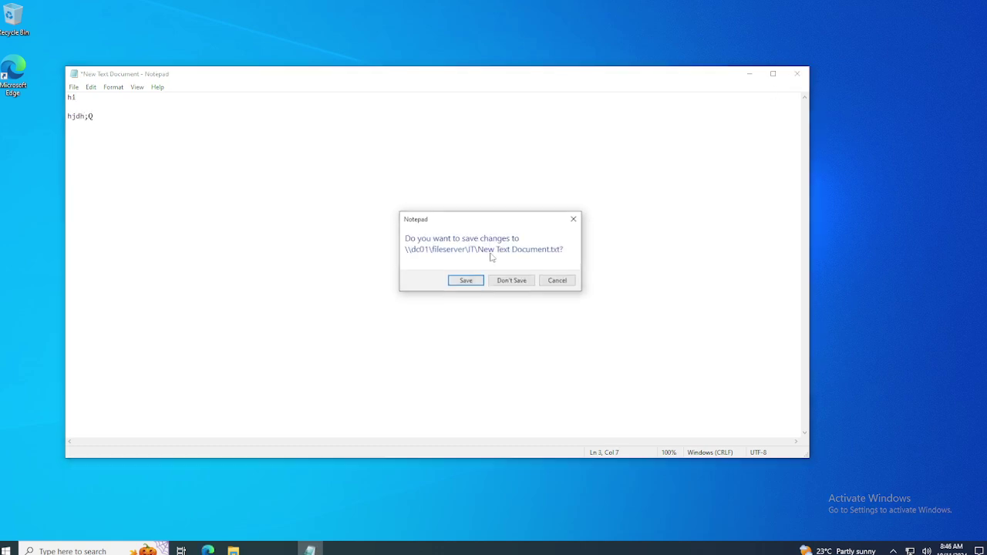
left_click(472, 286)
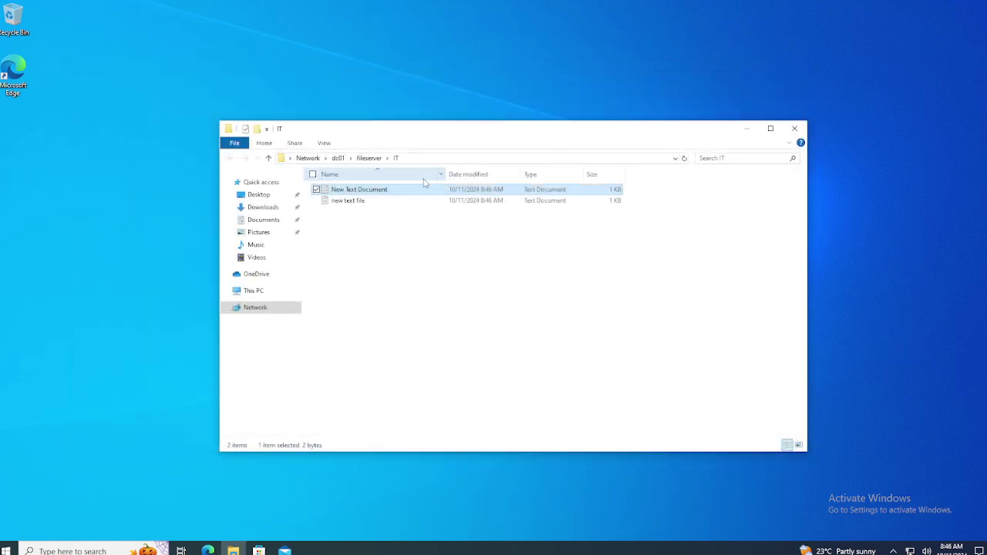
key("Delete")
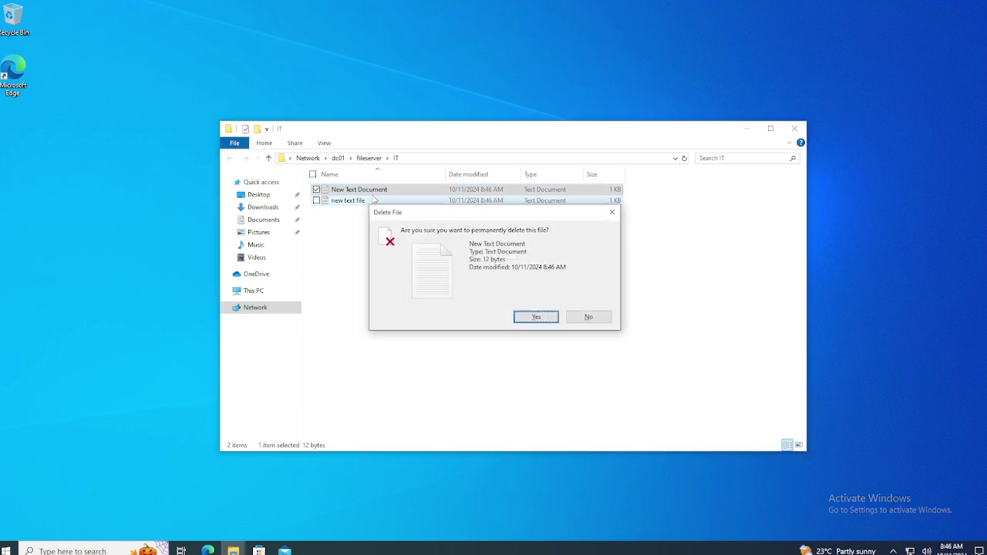
key("Return")
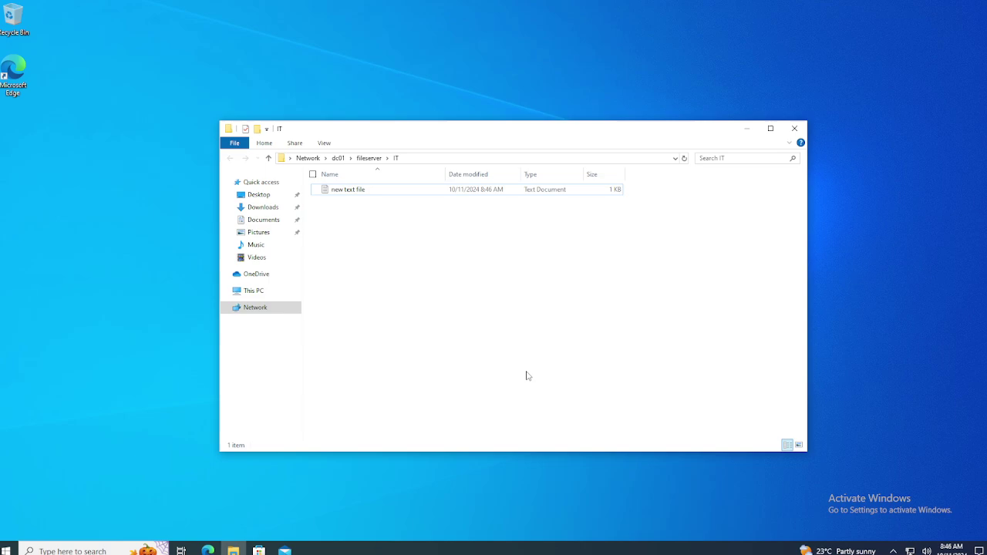
On DC01, review the IT folder's effective access list, then close its security dialogs.
mouse_move(498, 3)
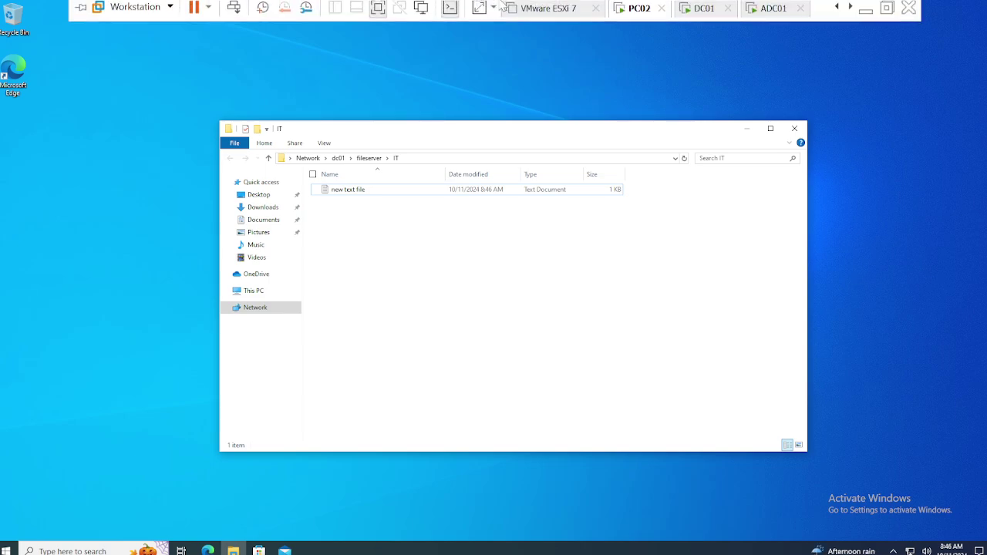
left_click(702, 10)
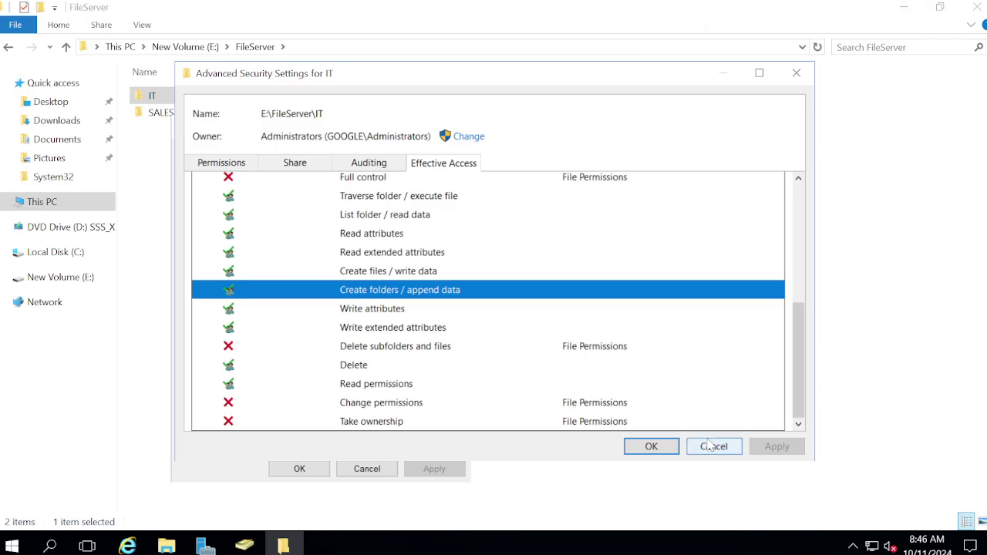
scroll(392, 238, "up", 4)
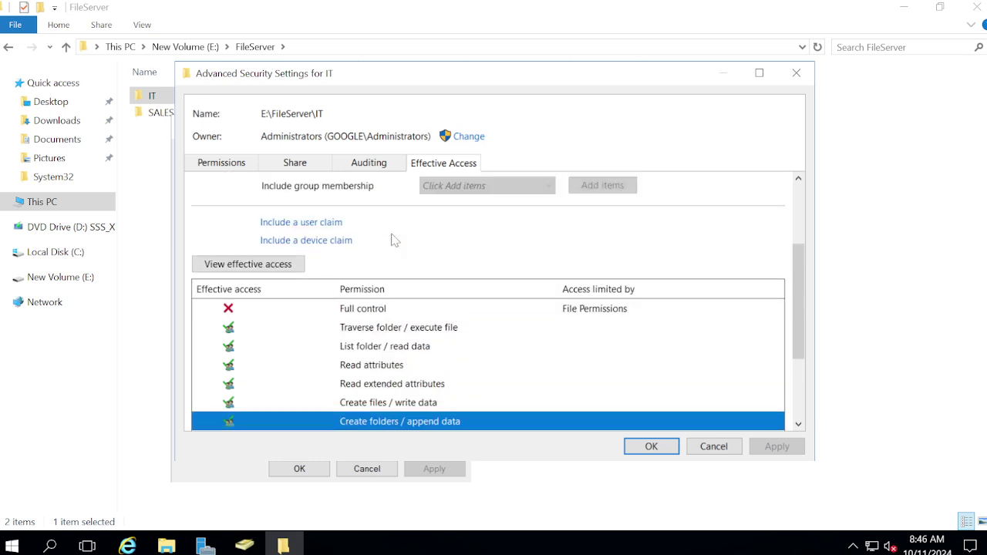
scroll(392, 241, "down", 4)
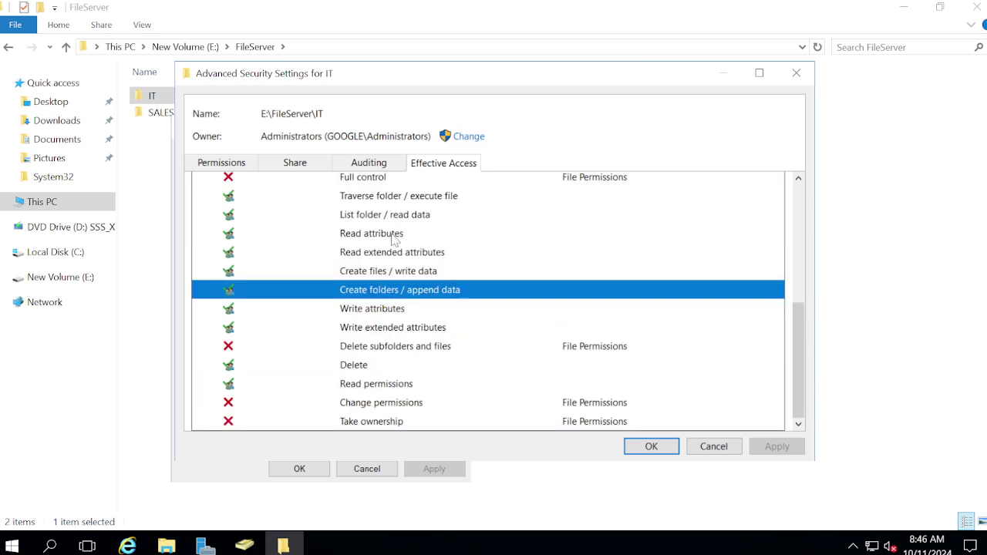
left_click(651, 447)
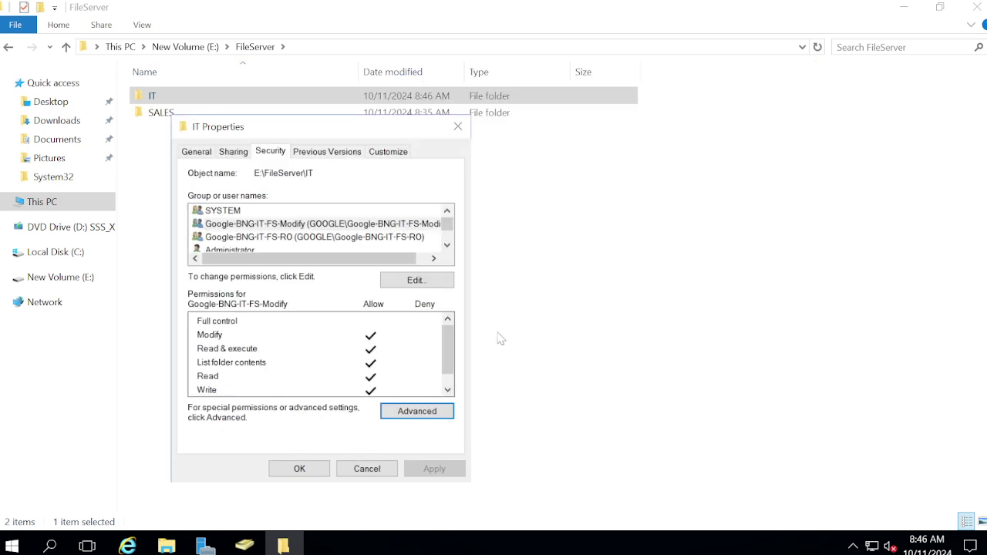
left_click(402, 416)
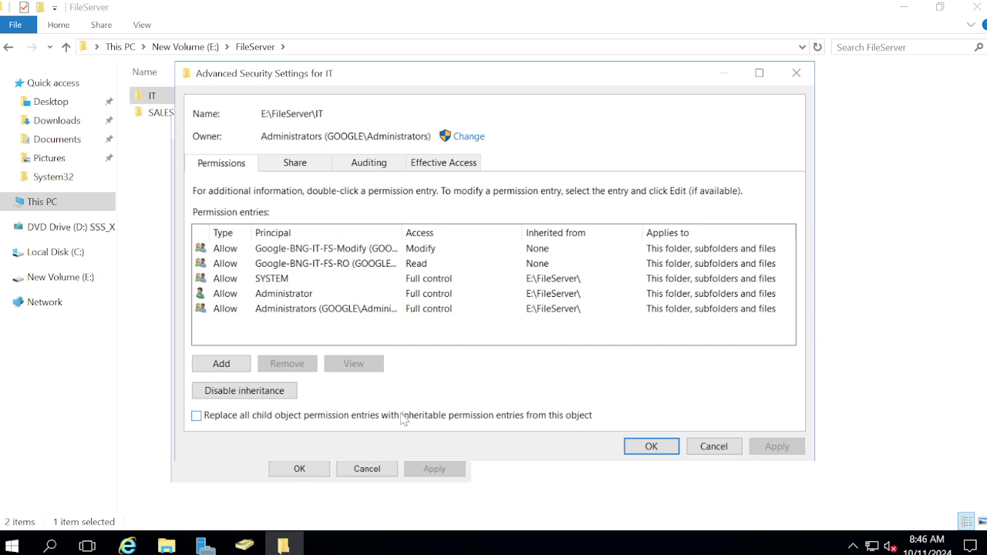
left_click(714, 446)
left_click(343, 469)
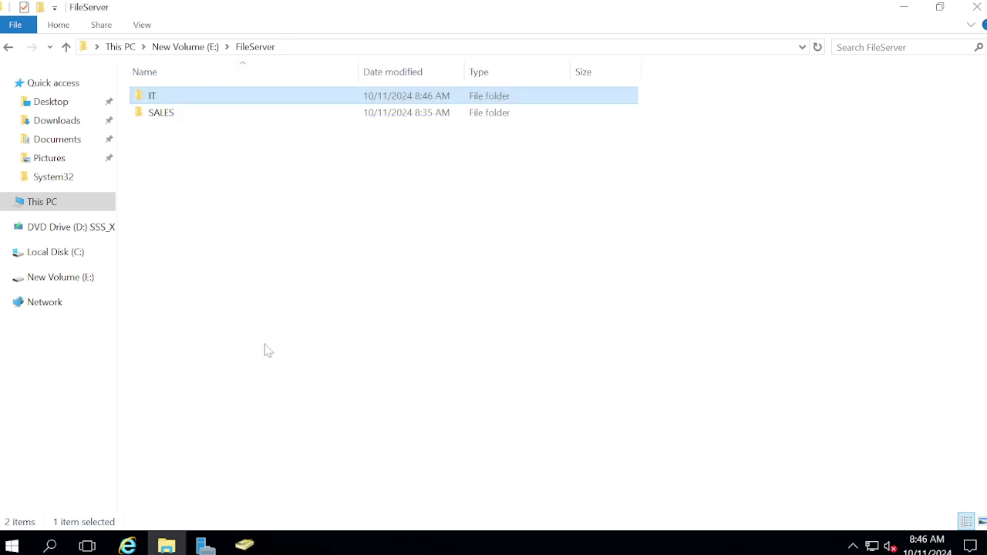
Open the advanced security settings of the FileServer folder on New Volume (E:).
left_click(195, 47)
left_click(171, 114)
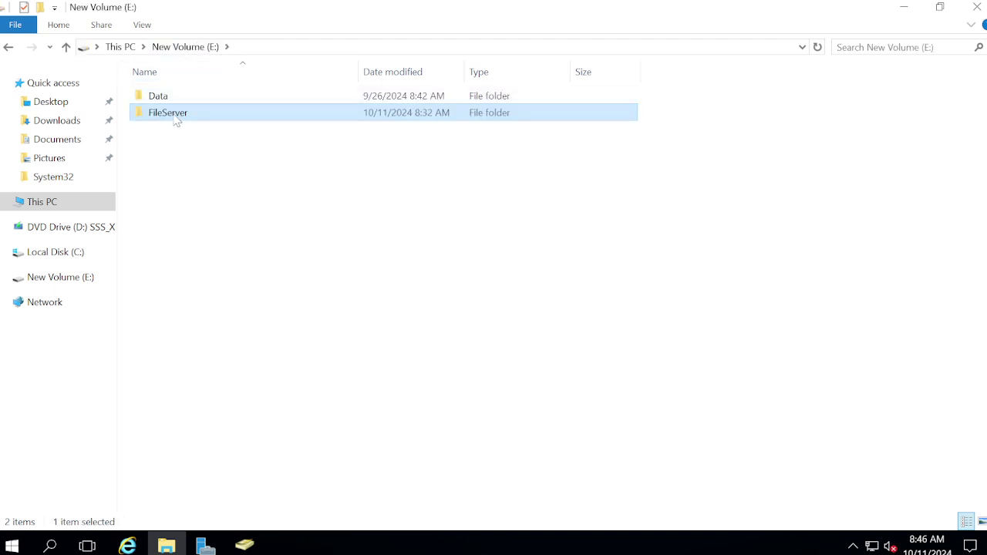
right_click(169, 115)
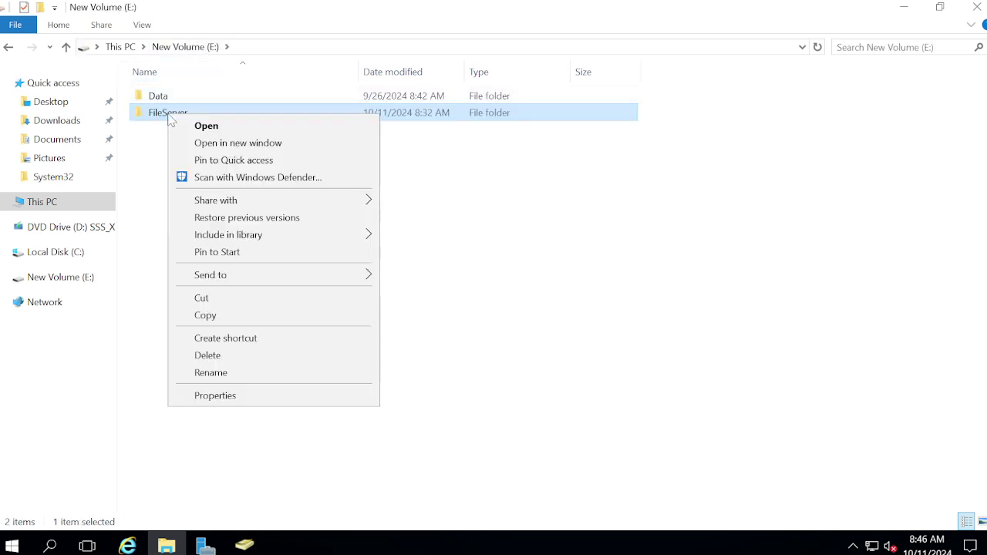
left_click(242, 395)
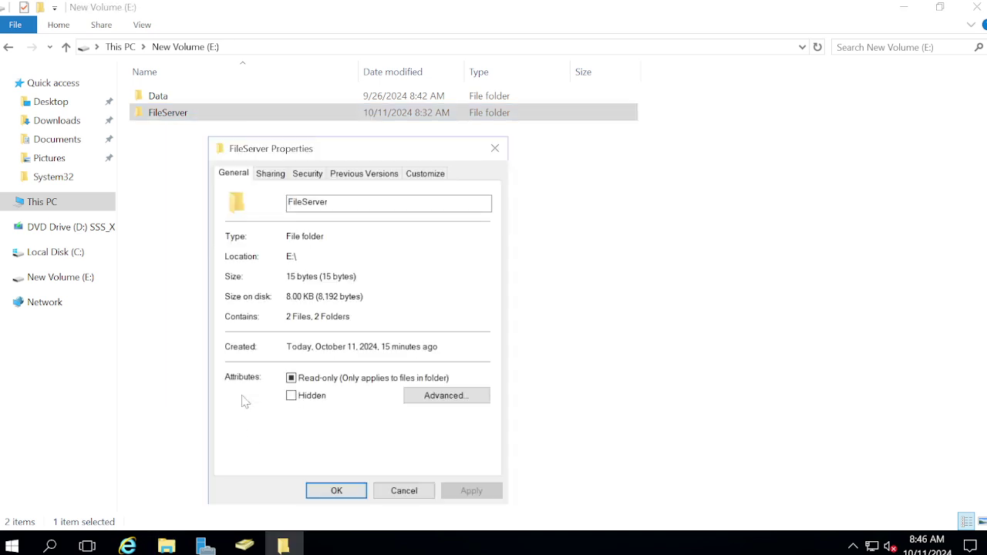
left_click(308, 174)
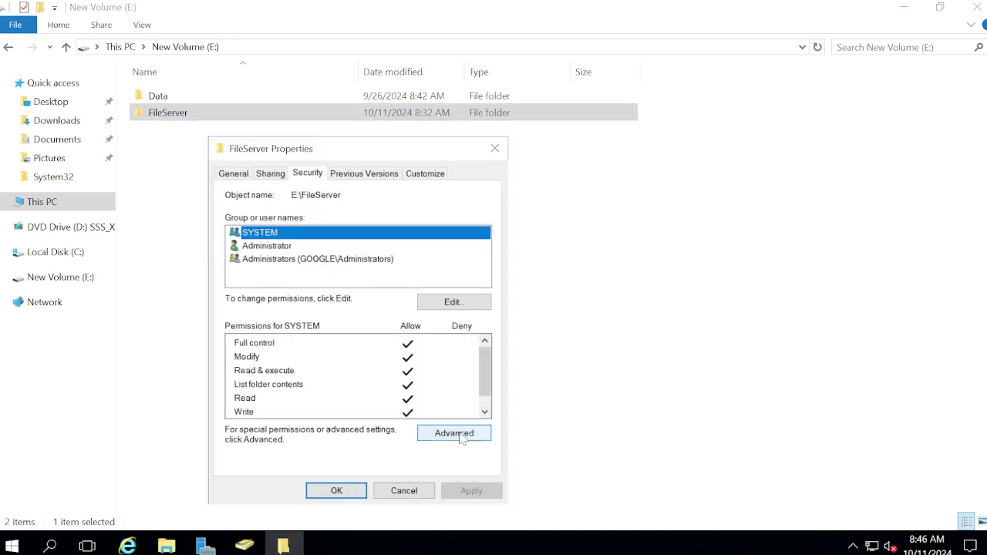
left_click(472, 435)
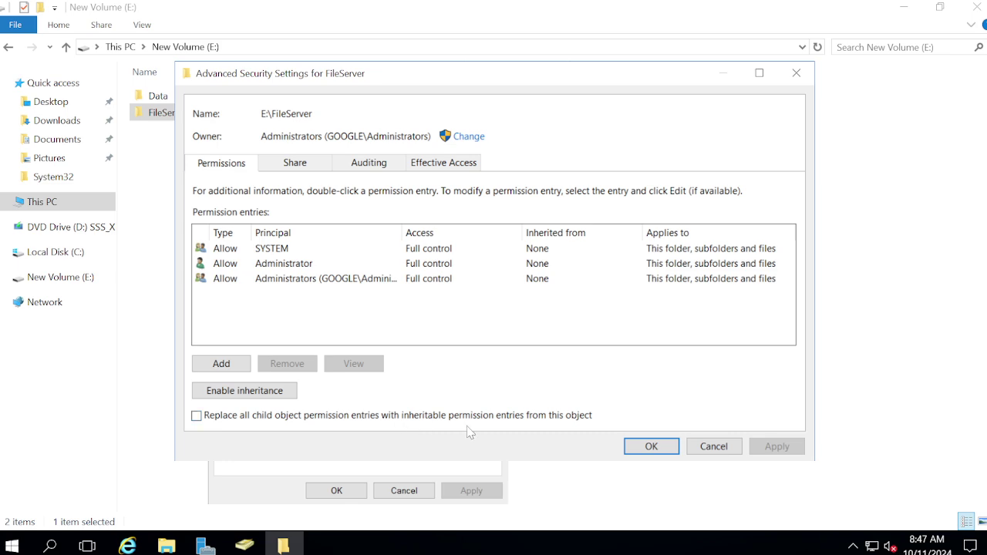
Toggle 'Replace all child object permission entries' on and off, close, and reopen Advanced settings.
left_click(230, 421)
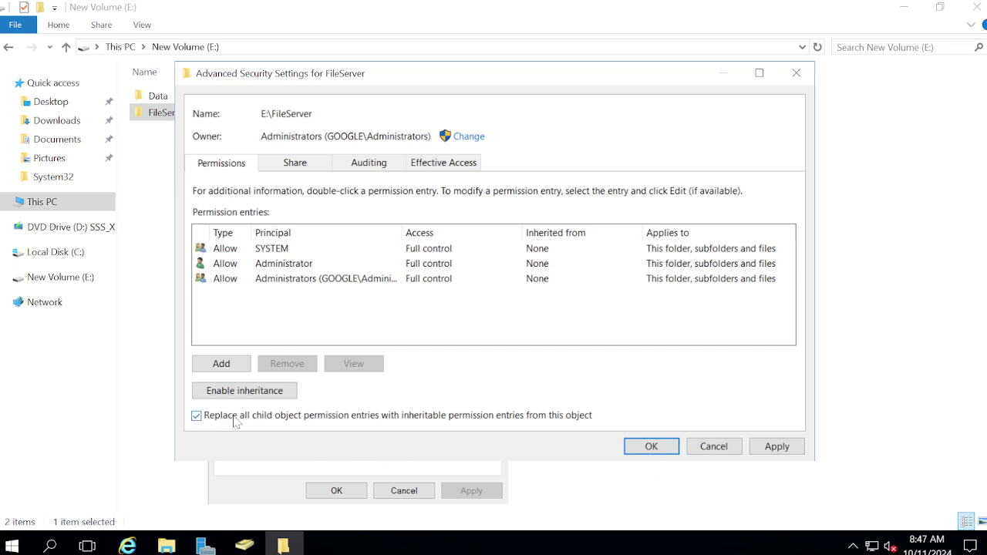
left_click(235, 420)
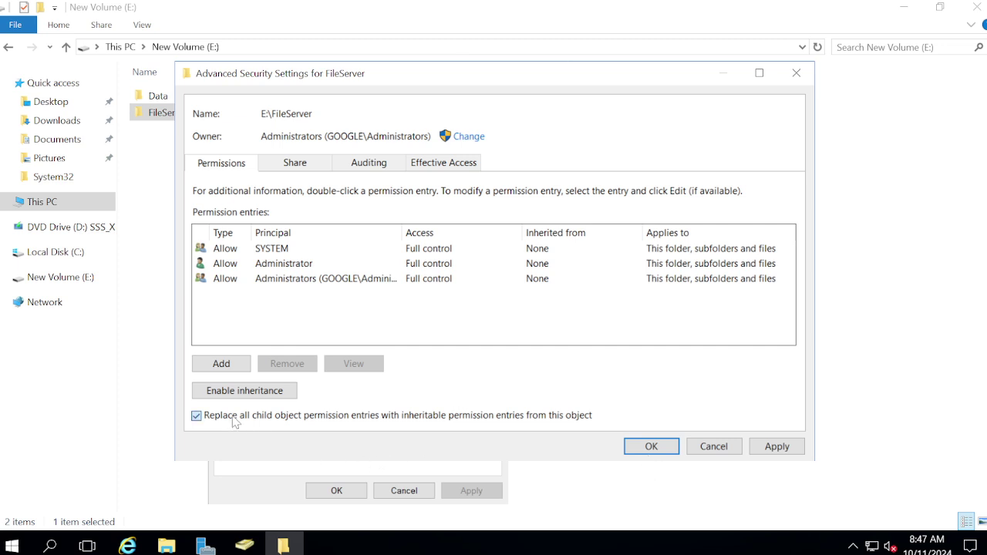
left_click(777, 447)
left_click(650, 448)
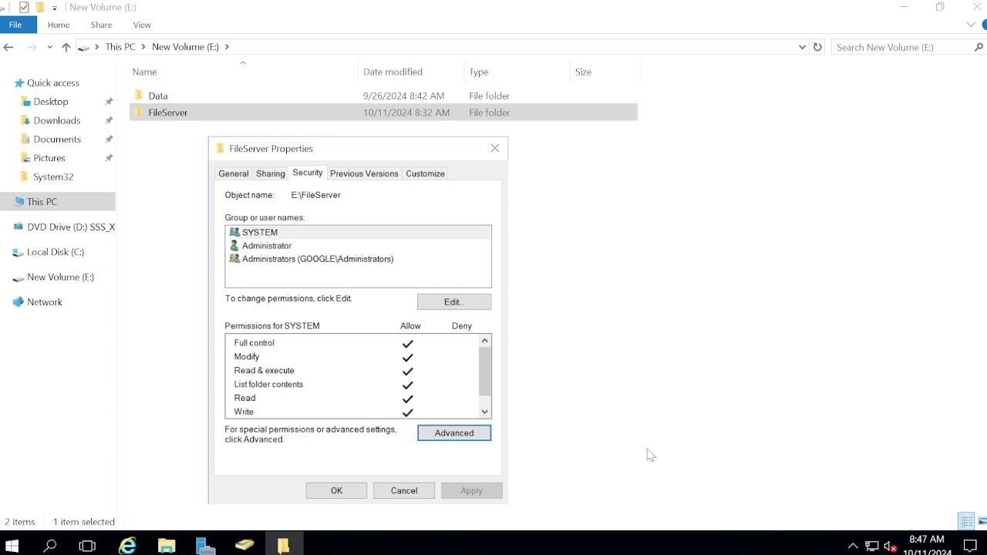
left_click(440, 435)
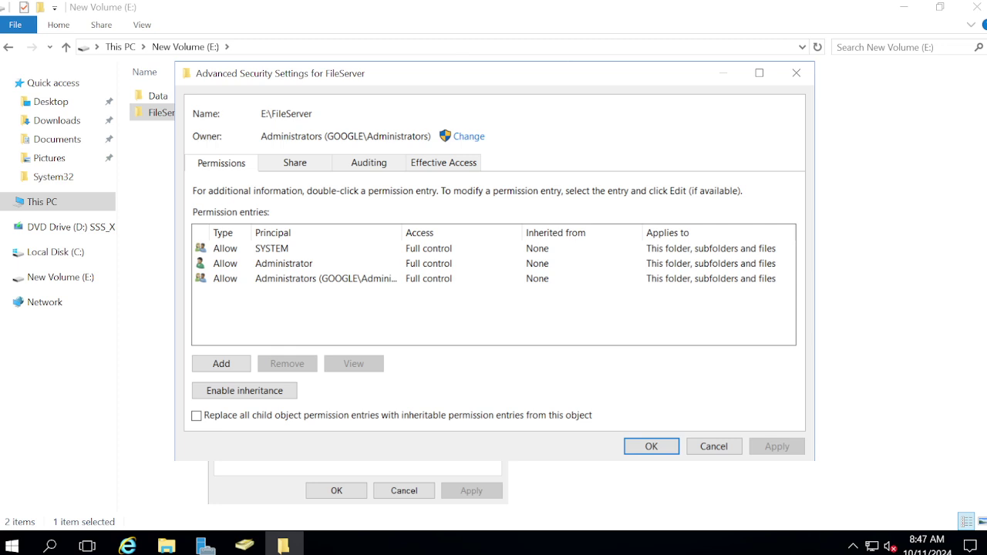
Highlight FileServer's path and owner name, then switch back to PC02.
left_click_drag(312, 113, 268, 113)
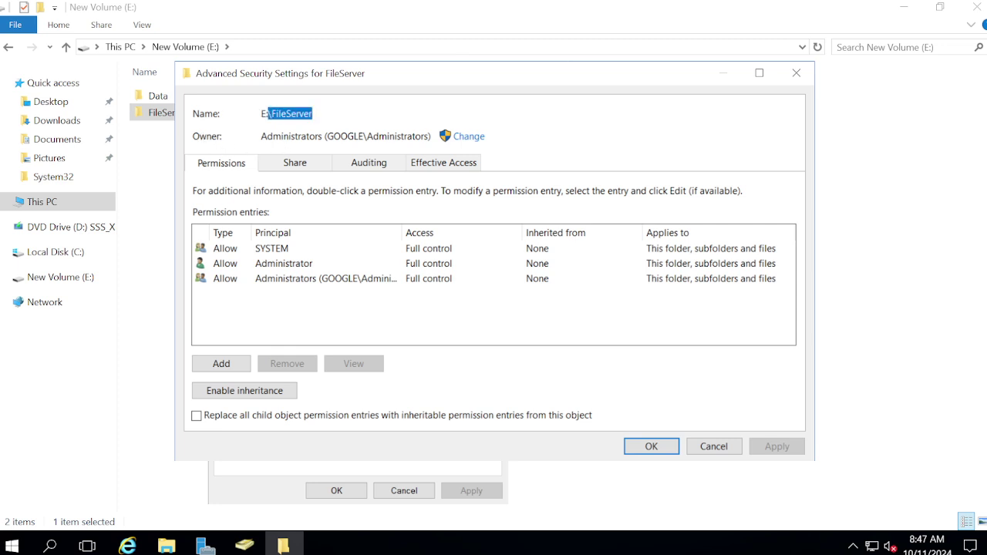
left_click_drag(261, 136, 417, 135)
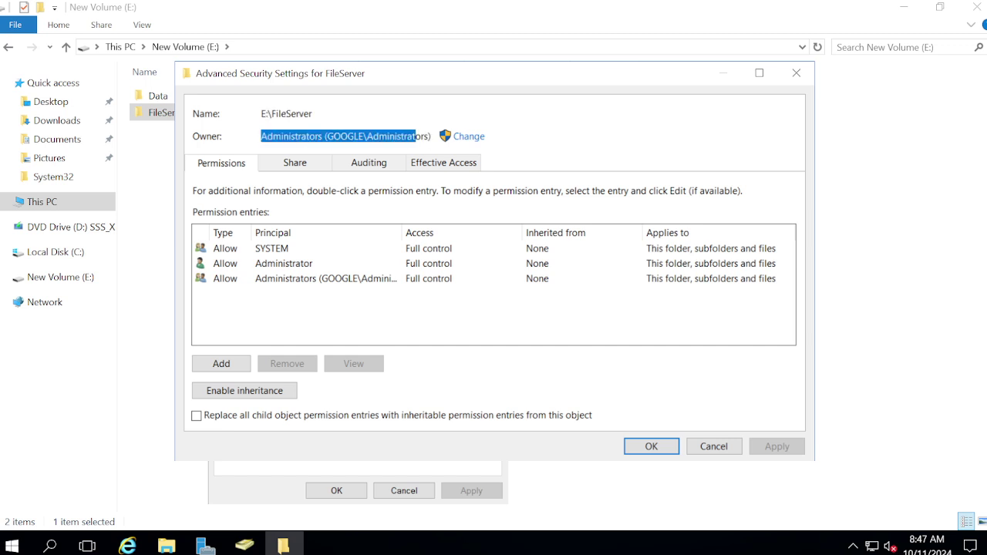
mouse_move(462, 6)
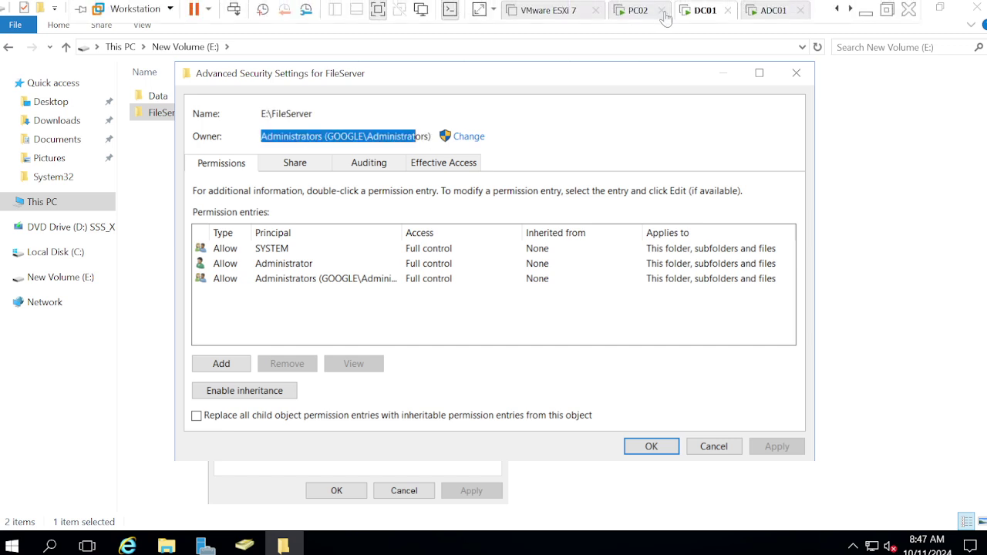
left_click(632, 12)
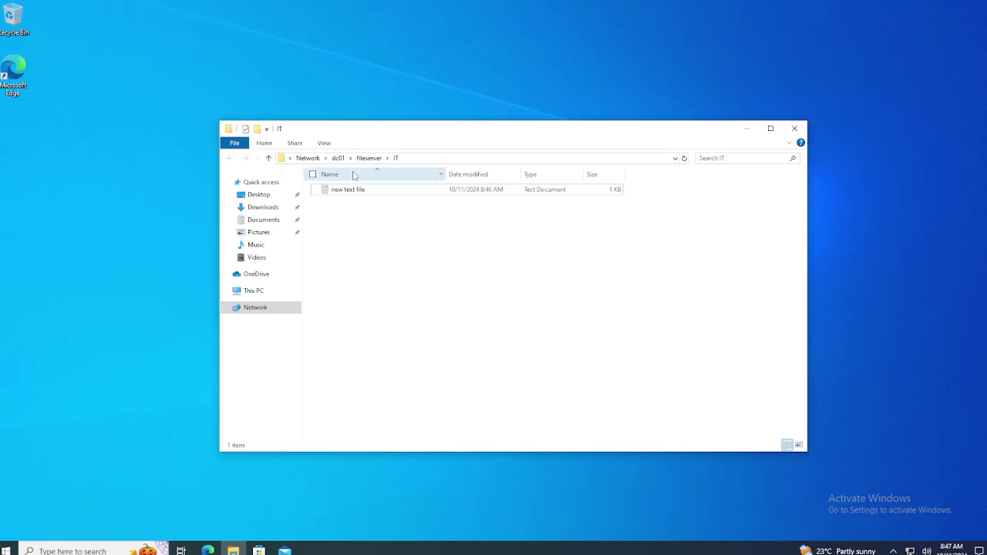
From the fileserver share, open the IT folder's Advanced Security Settings, showing owner Administrators.
left_click(359, 159)
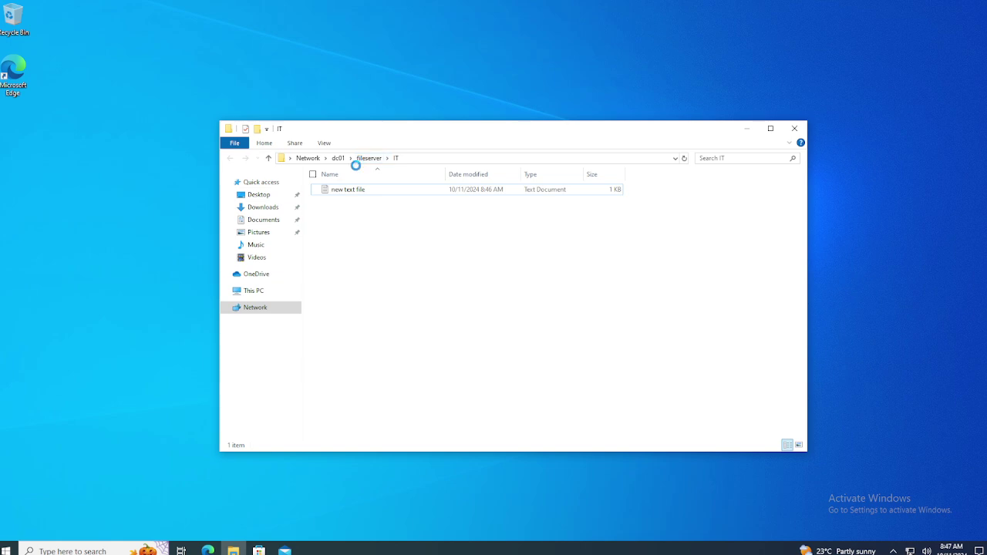
left_click(599, 293)
right_click(478, 290)
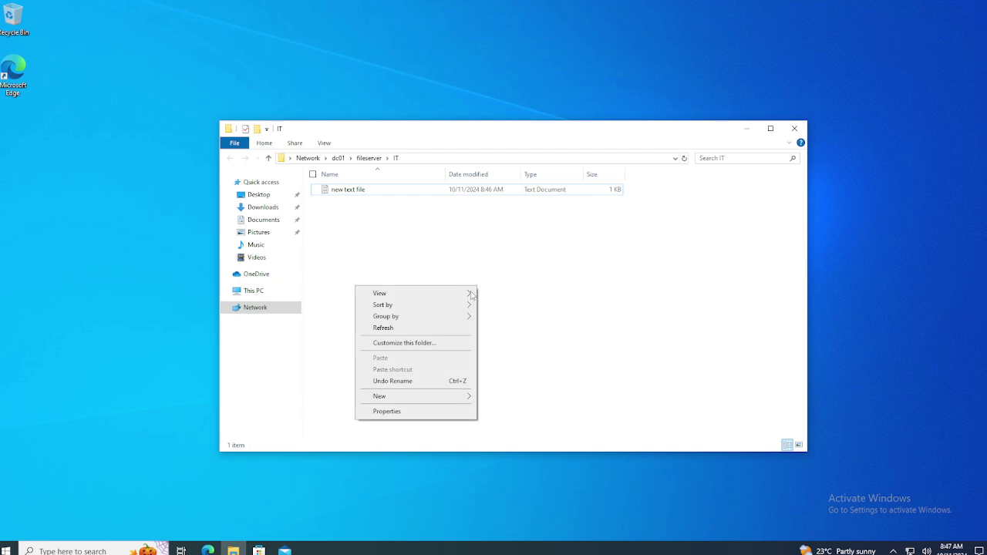
left_click(386, 411)
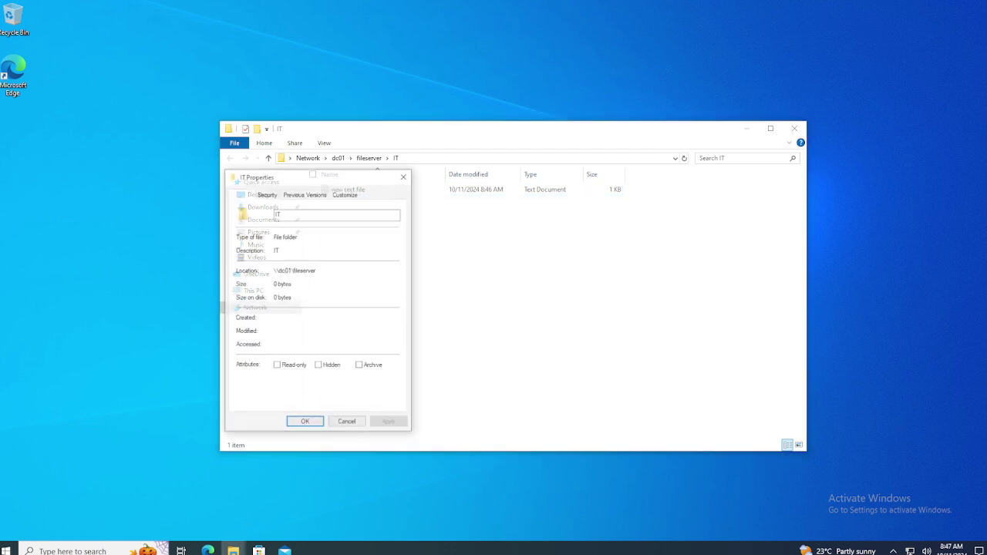
left_click(267, 194)
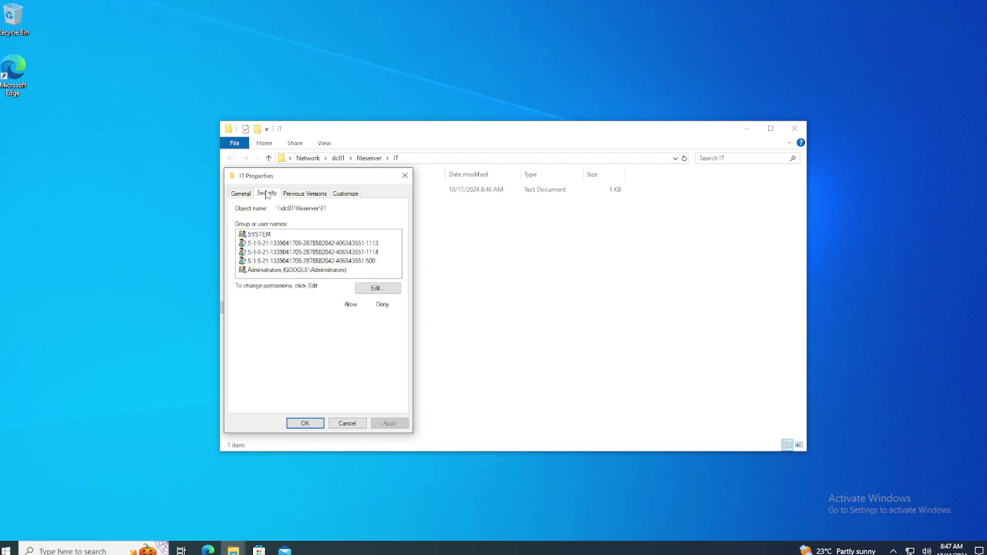
left_click(377, 389)
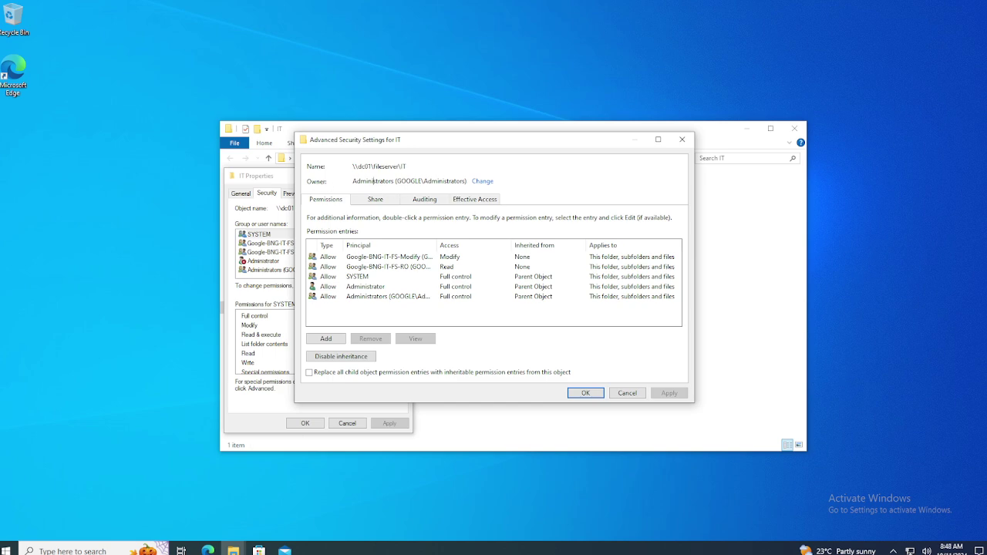
Try making the test user owner of the IT folder; Windows refuses with access denied.
left_click(482, 182)
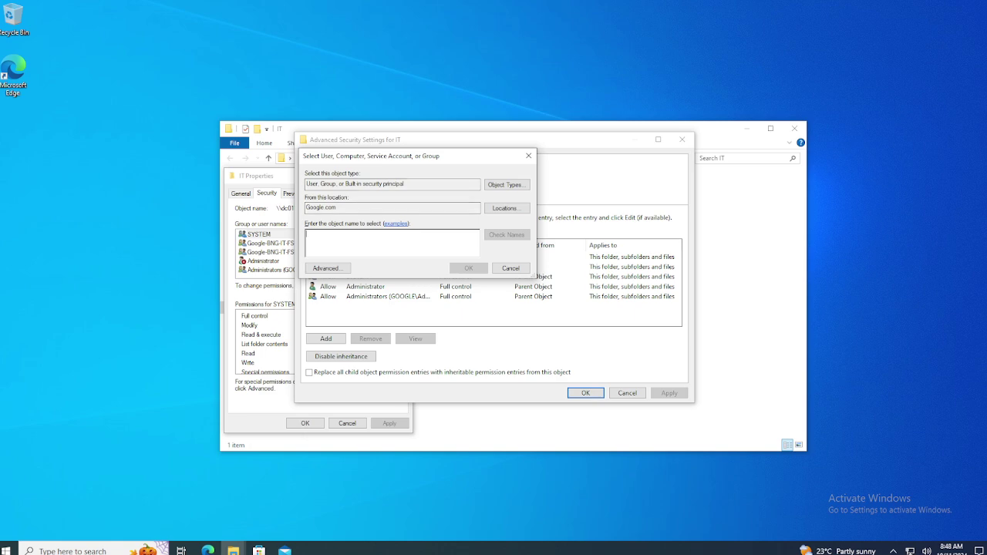
type("SREYAS")
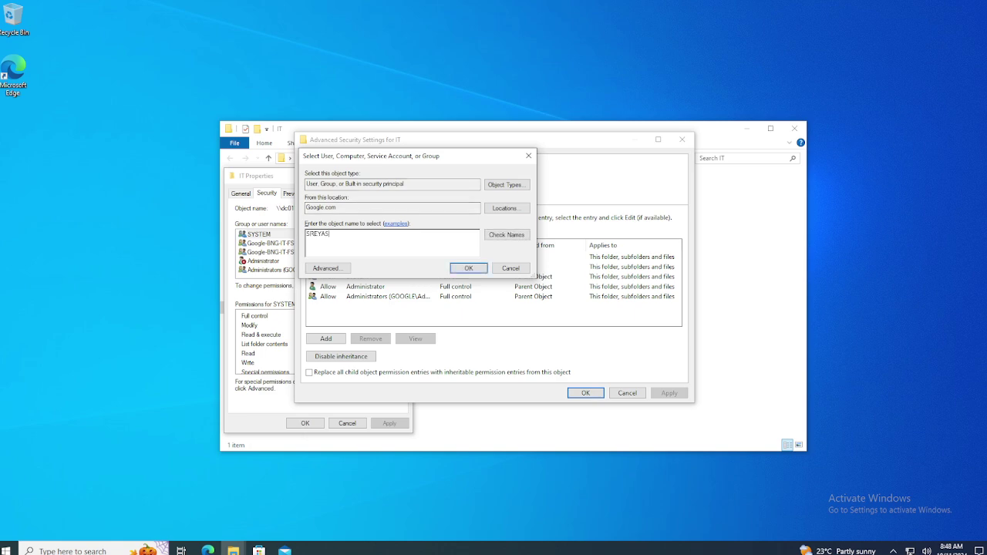
left_click(509, 234)
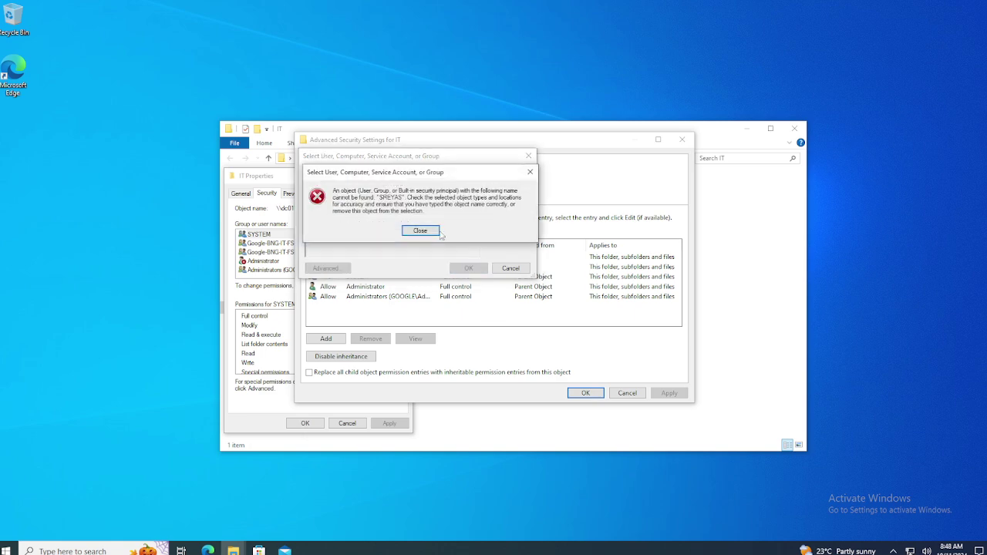
left_click(421, 232)
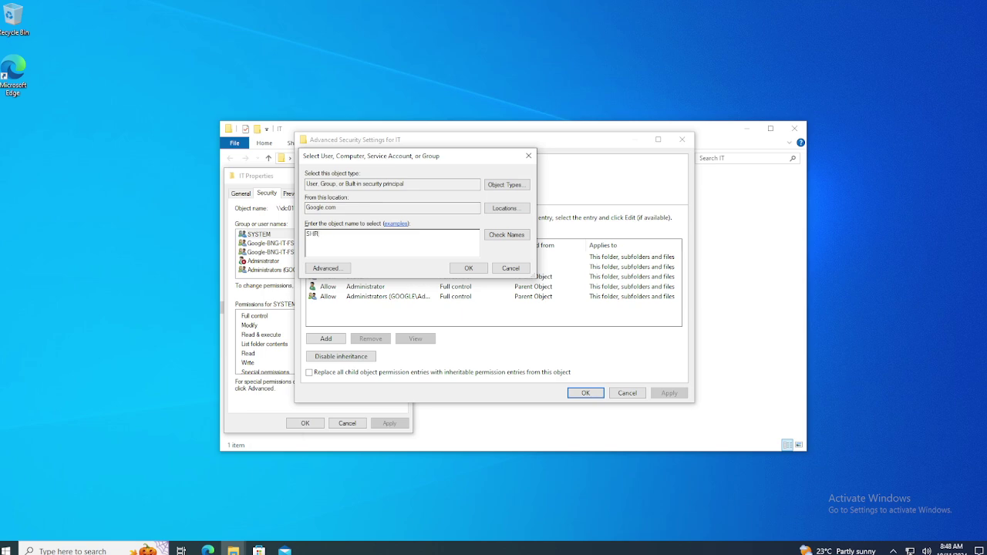
left_click(507, 234)
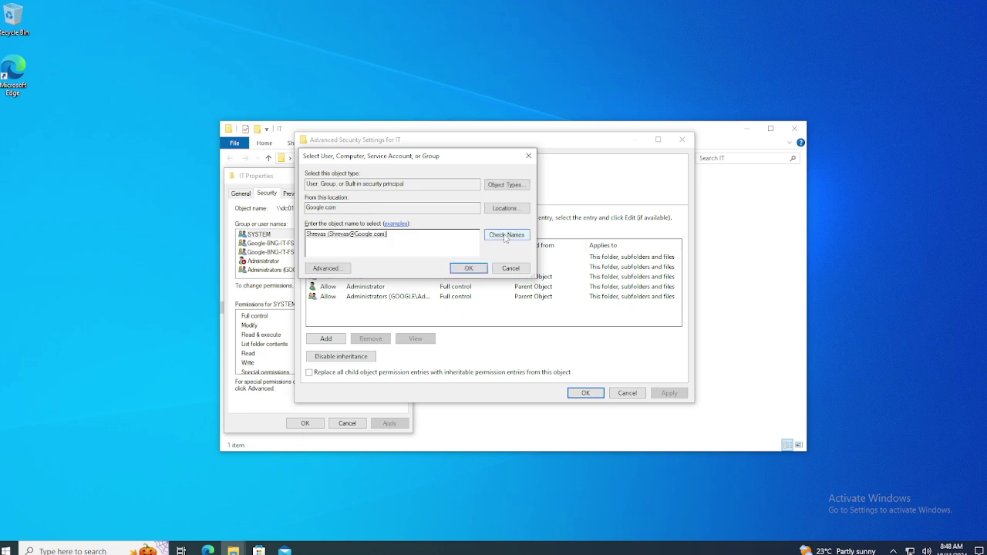
left_click(469, 268)
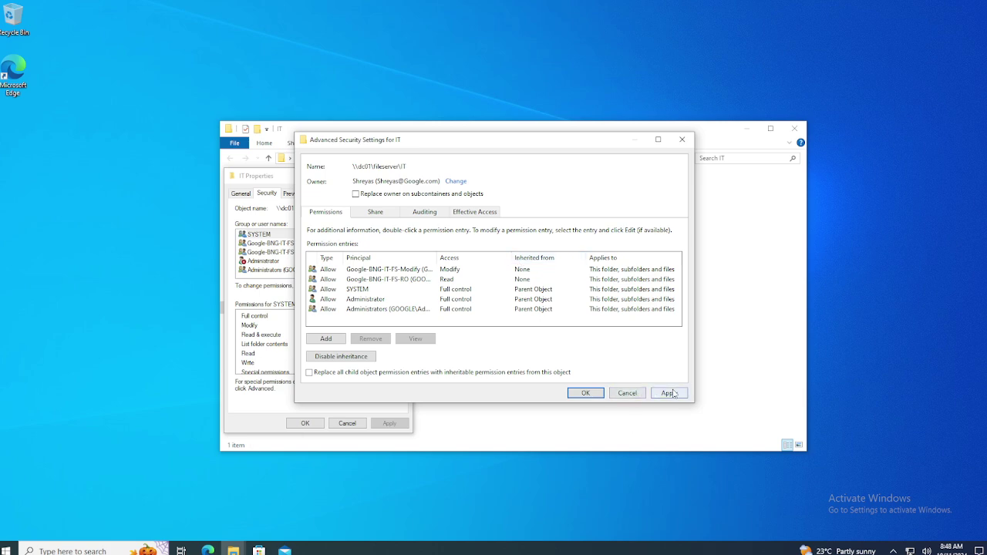
left_click(669, 394)
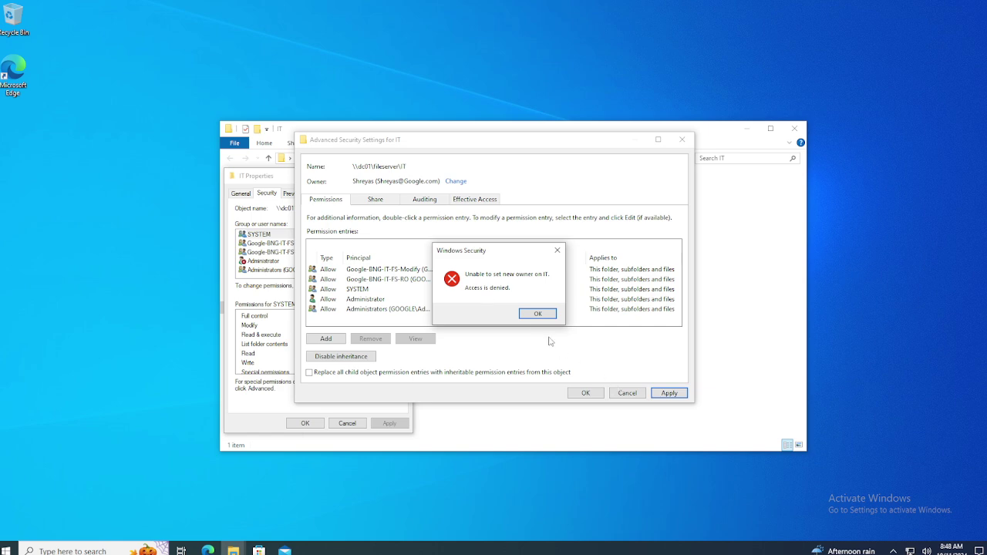
left_click(537, 313)
On DC01, close FileServer's Advanced Security Settings.
mouse_move(591, 1)
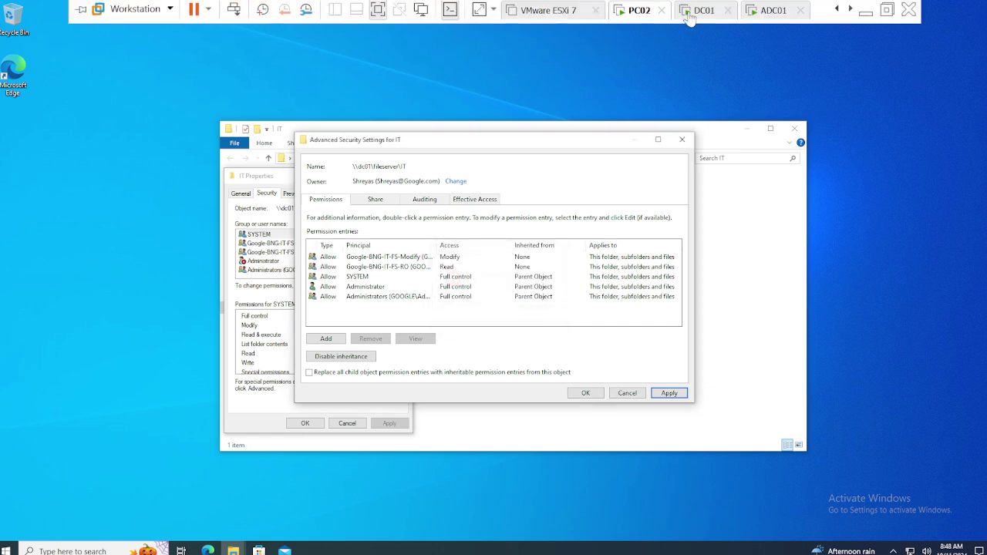
left_click(687, 13)
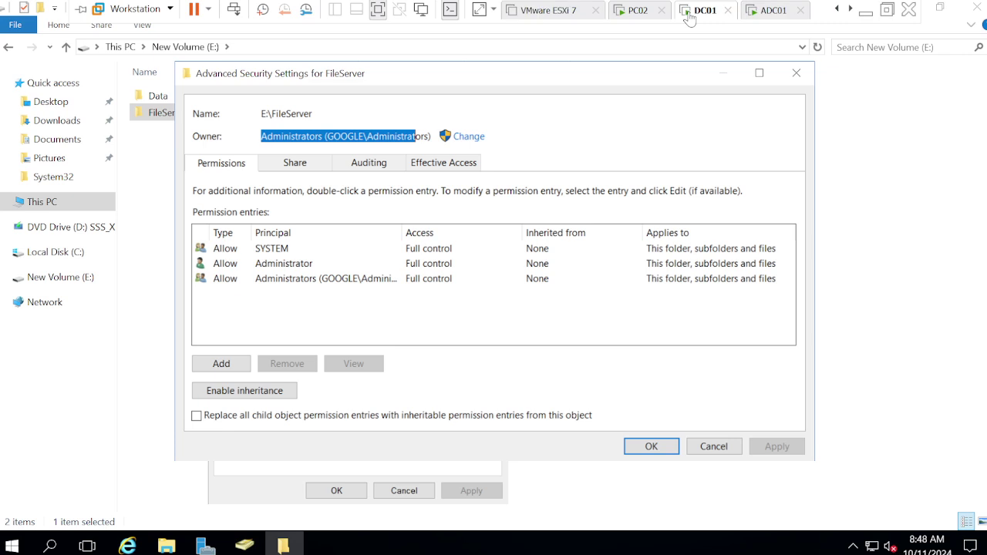
left_click(654, 446)
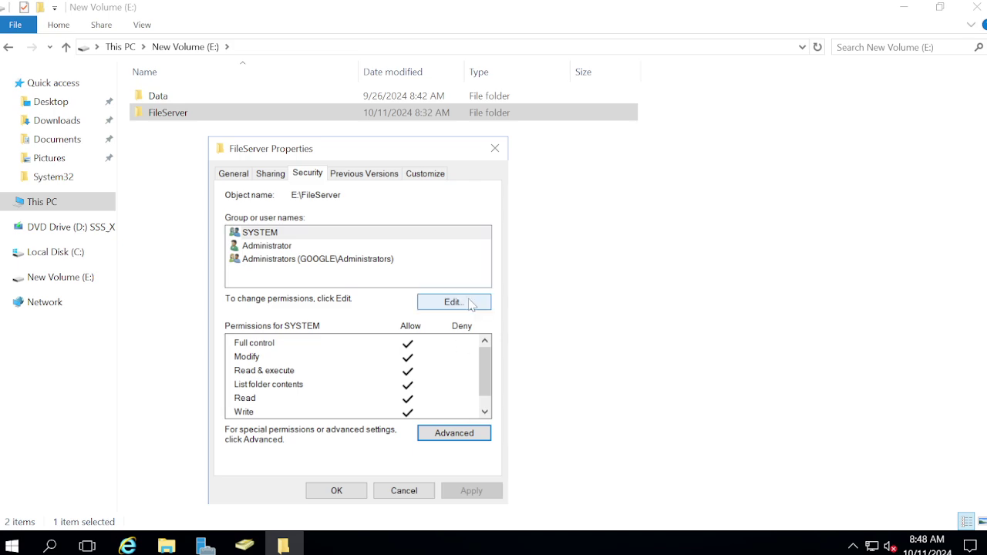
Add the test user account to the FileServer folder's permission list.
left_click(460, 305)
left_click(434, 371)
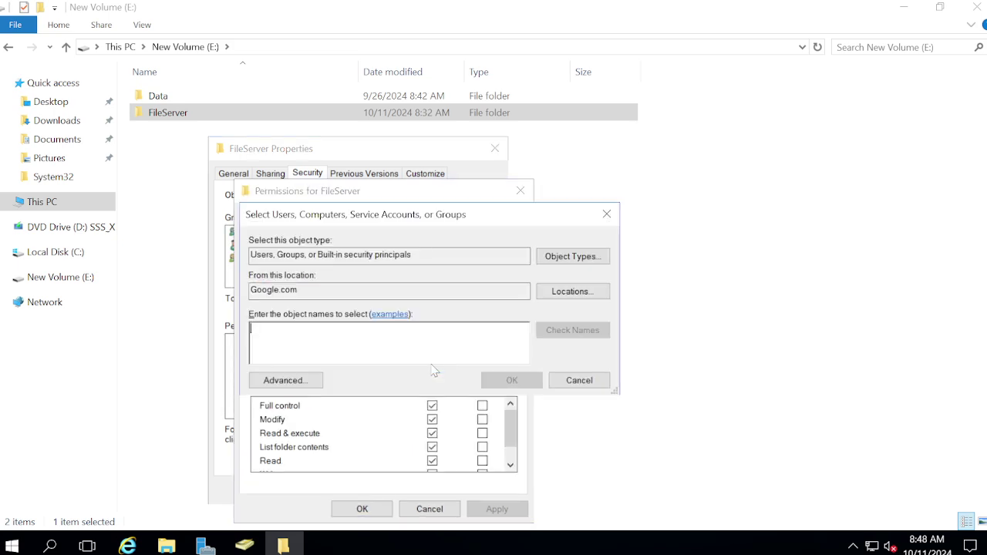
type("Shreyas")
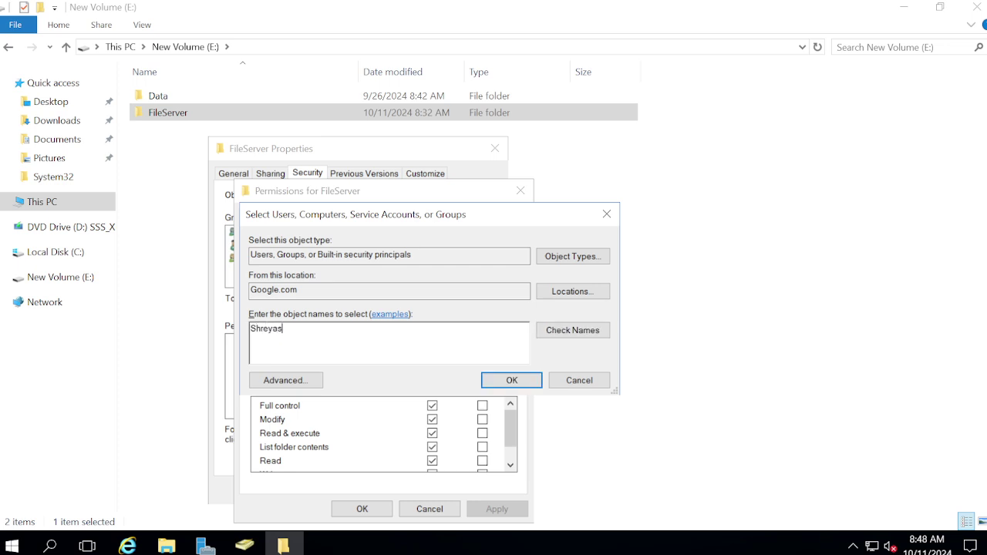
left_click(570, 333)
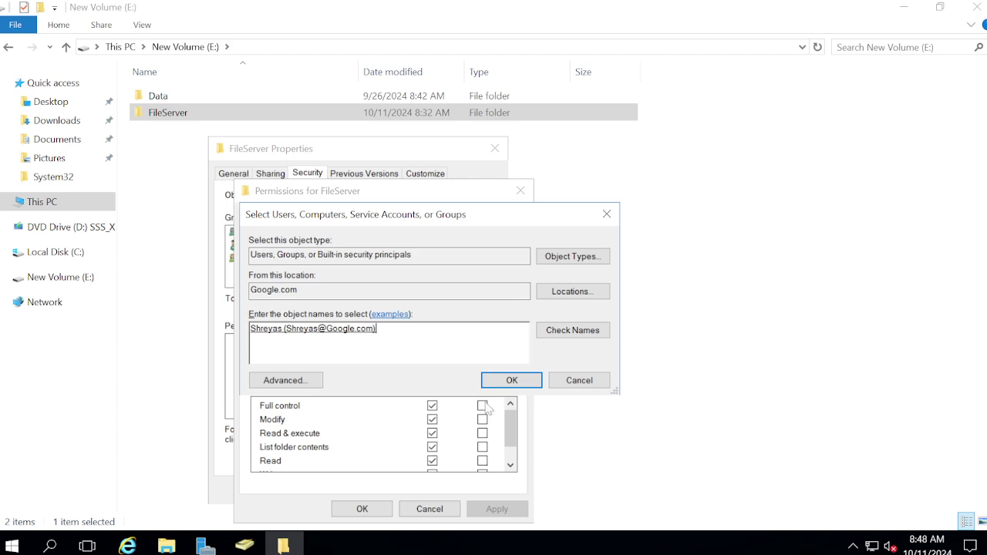
left_click(512, 380)
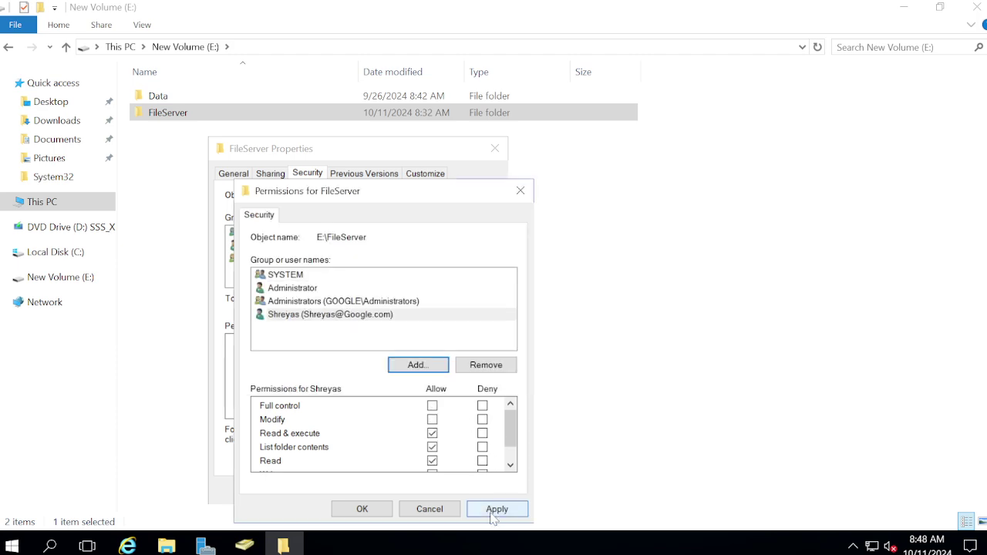
left_click(494, 512)
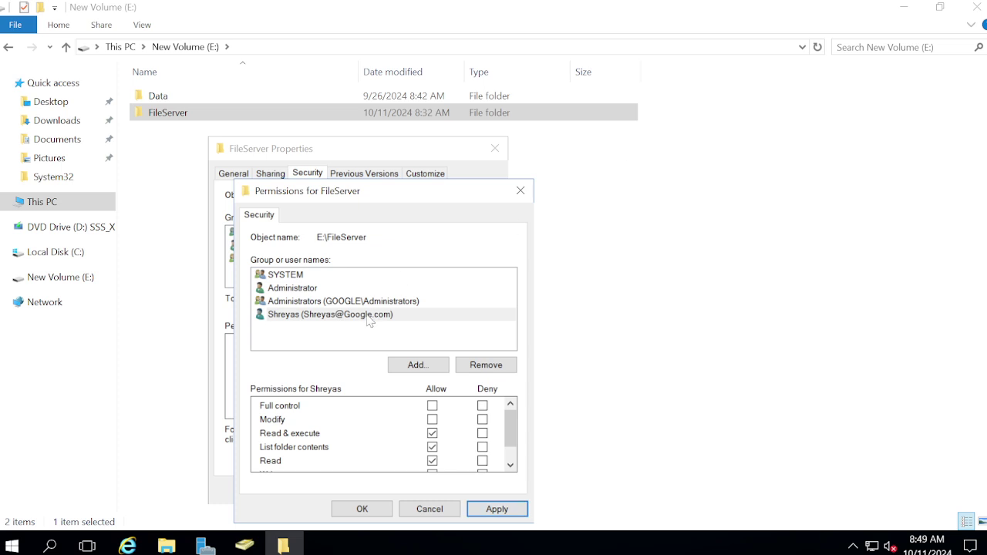
Allow Full control for the test user on FileServer, then close the permission dialogs.
left_click(369, 318)
left_click(432, 406)
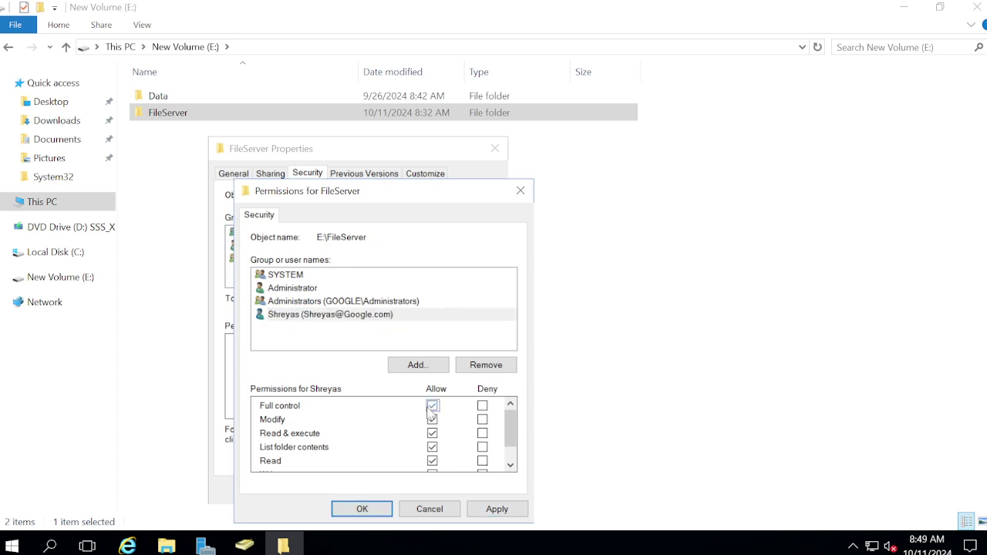
left_click(488, 509)
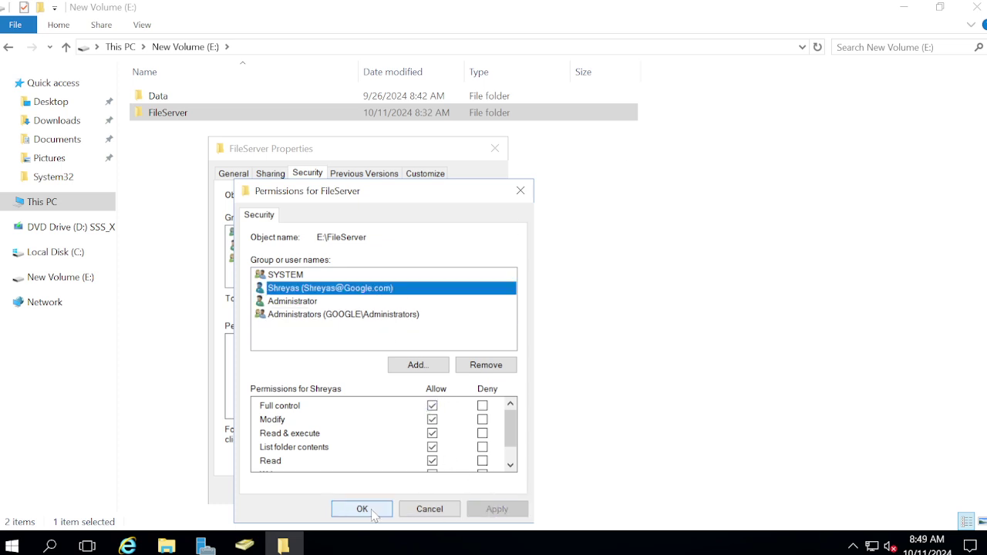
left_click(371, 513)
left_click(344, 497)
Back on PC02, apply and close the IT folder's security dialogs.
mouse_move(457, 7)
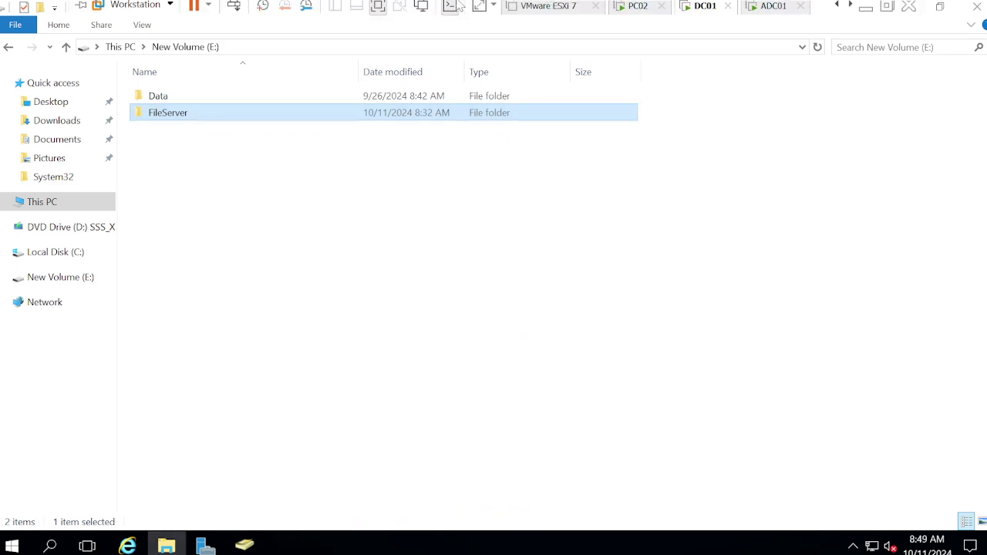
left_click(631, 7)
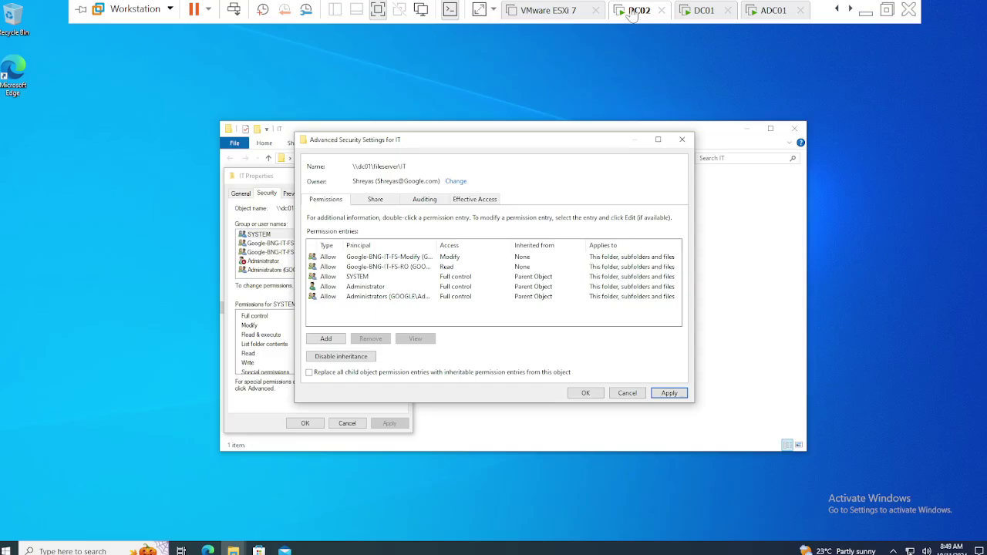
left_click(670, 394)
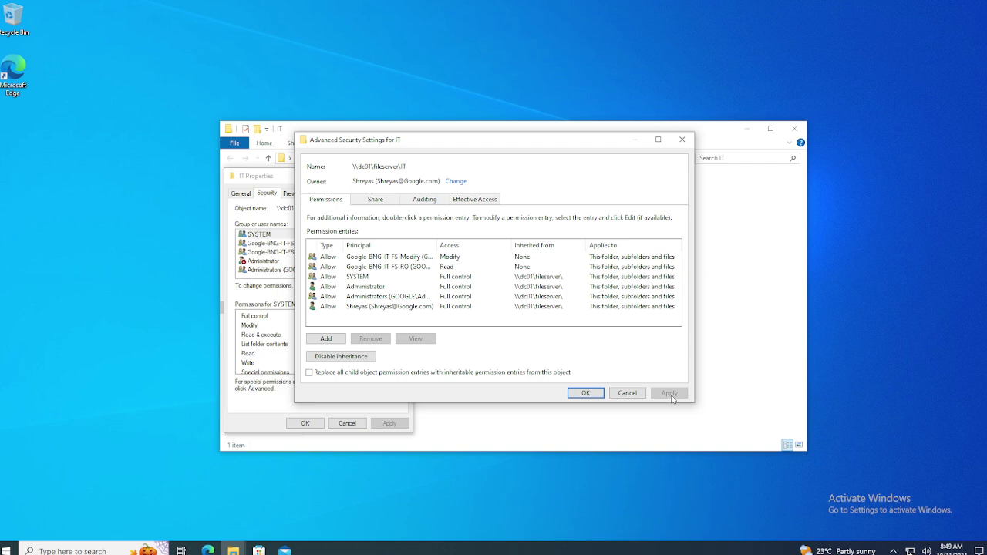
left_click(586, 393)
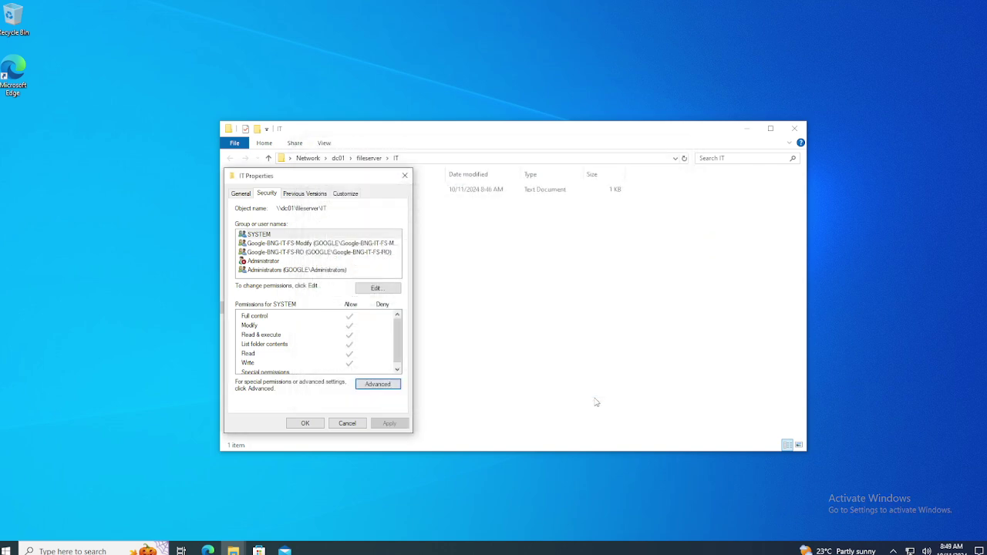
left_click(347, 424)
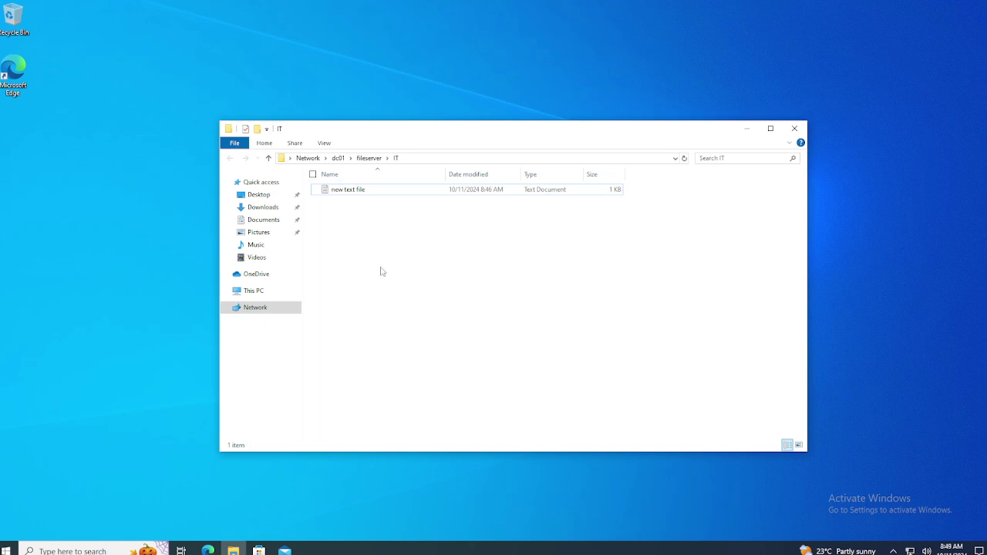
Open Advanced Security Settings for 'new text file', owned by the test user.
right_click(337, 193)
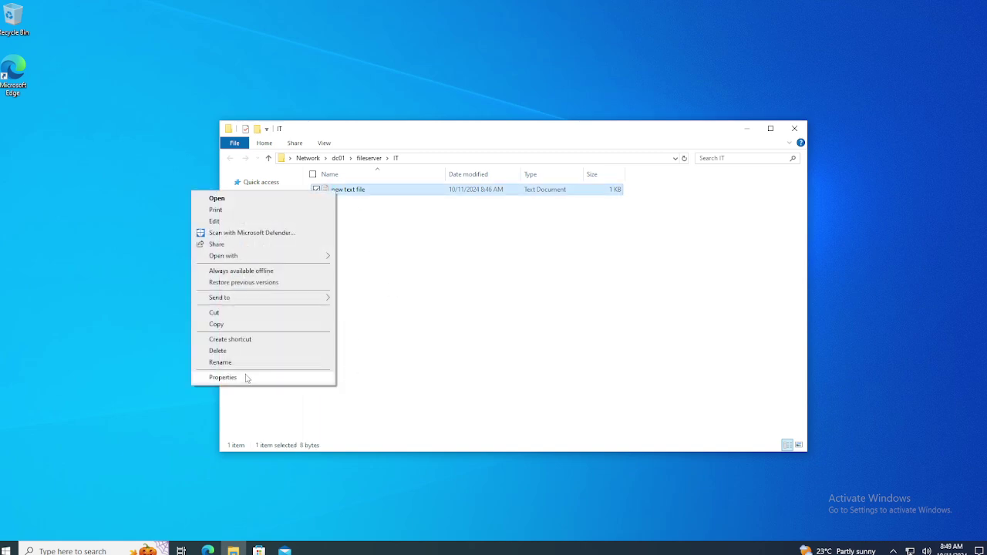
left_click(252, 376)
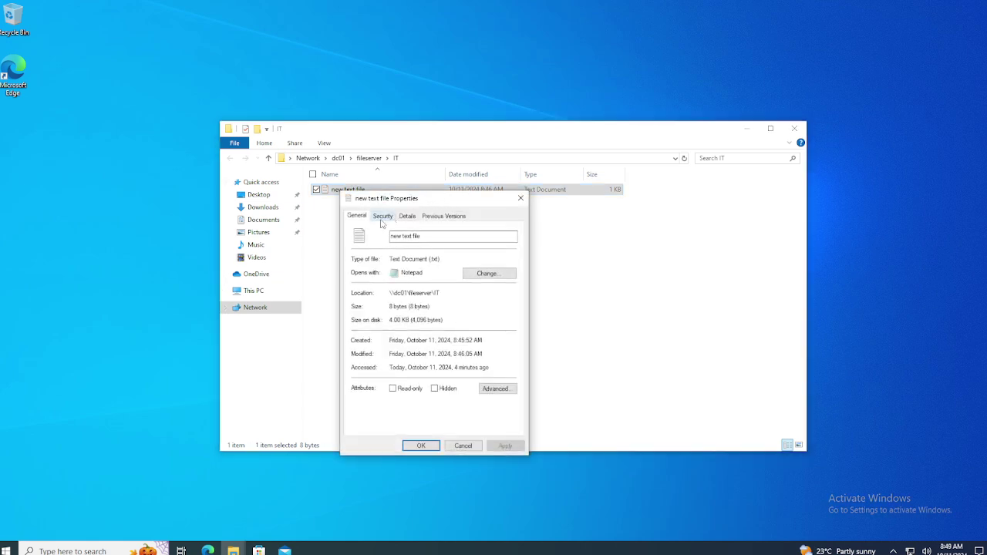
left_click(382, 218)
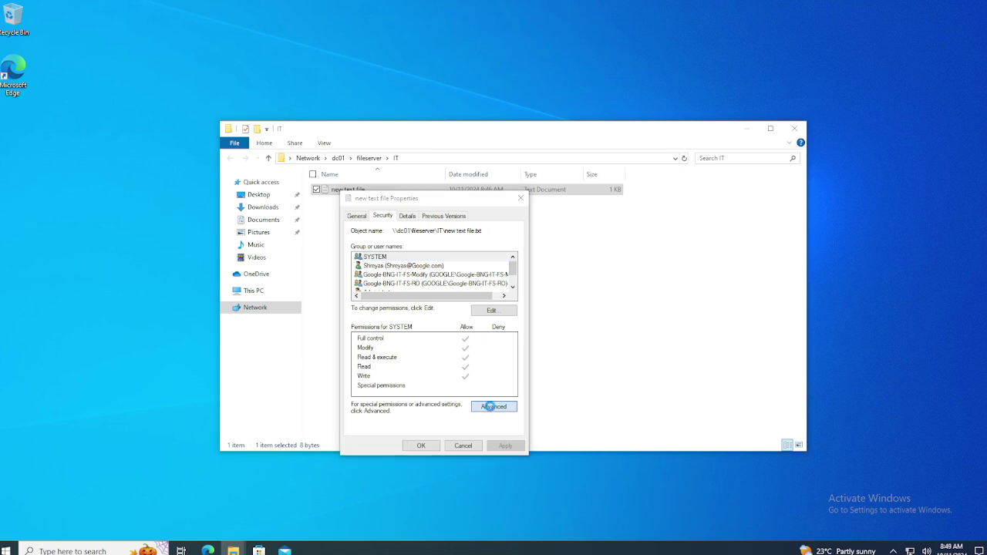
left_click(492, 407)
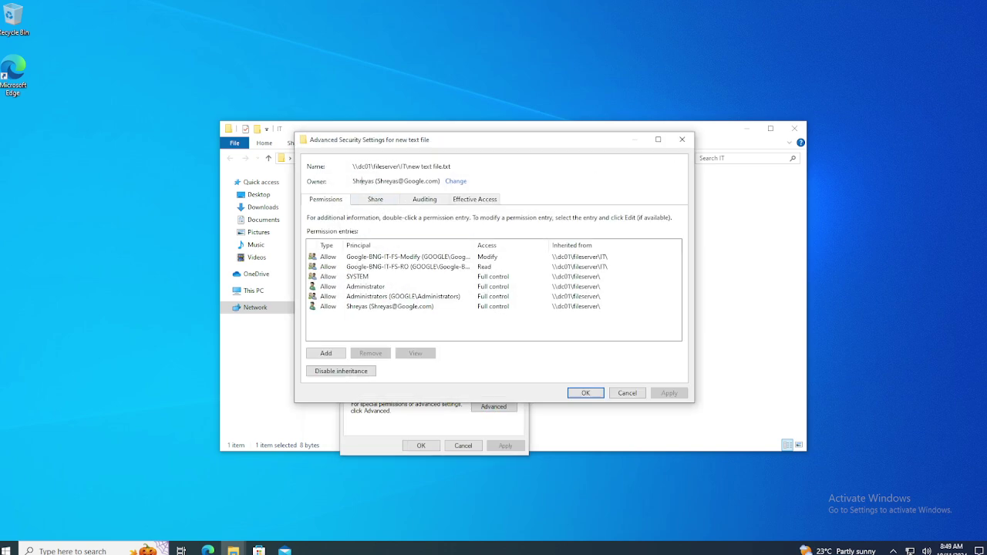
Try setting Administrator as owner of 'new text file'; the change is refused.
left_click(455, 181)
type("a")
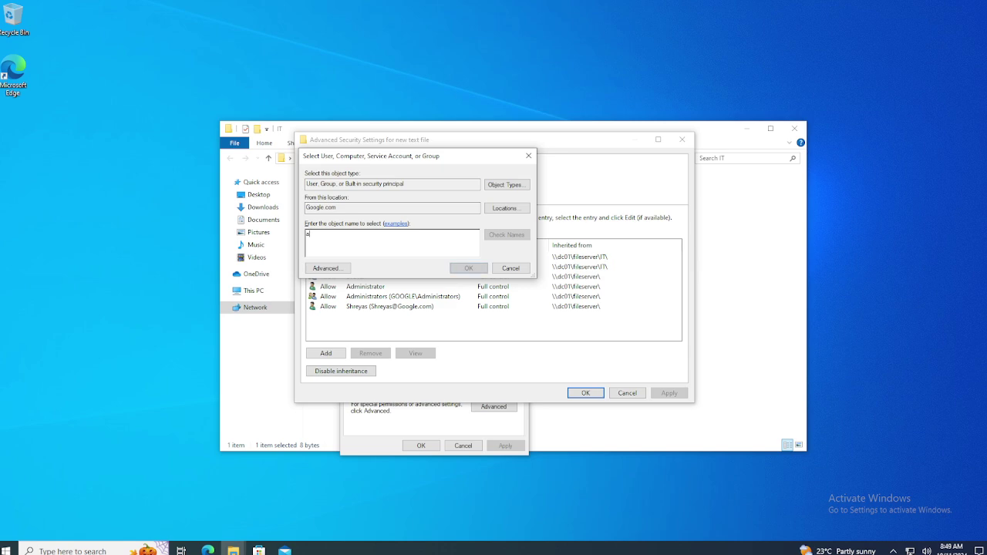
type("DMINI")
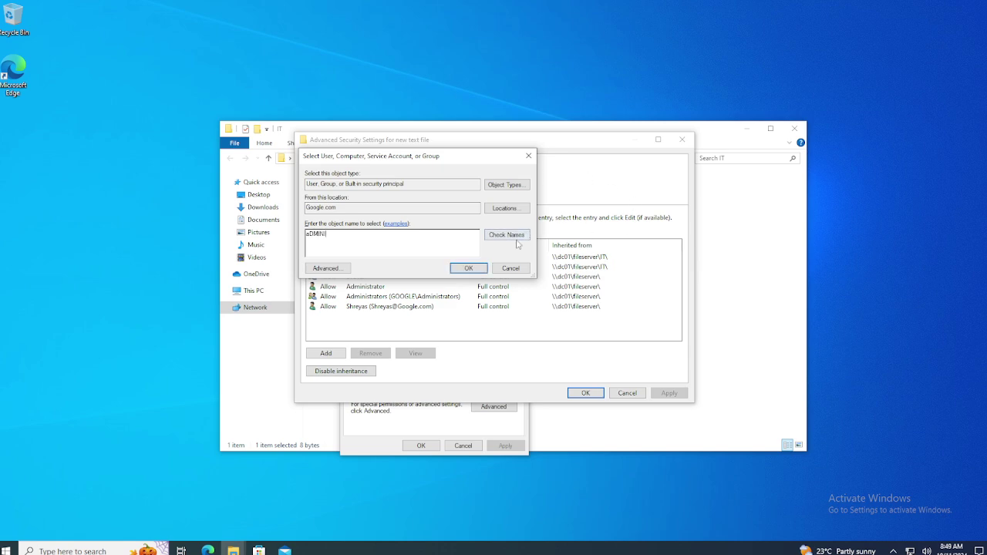
left_click(509, 235)
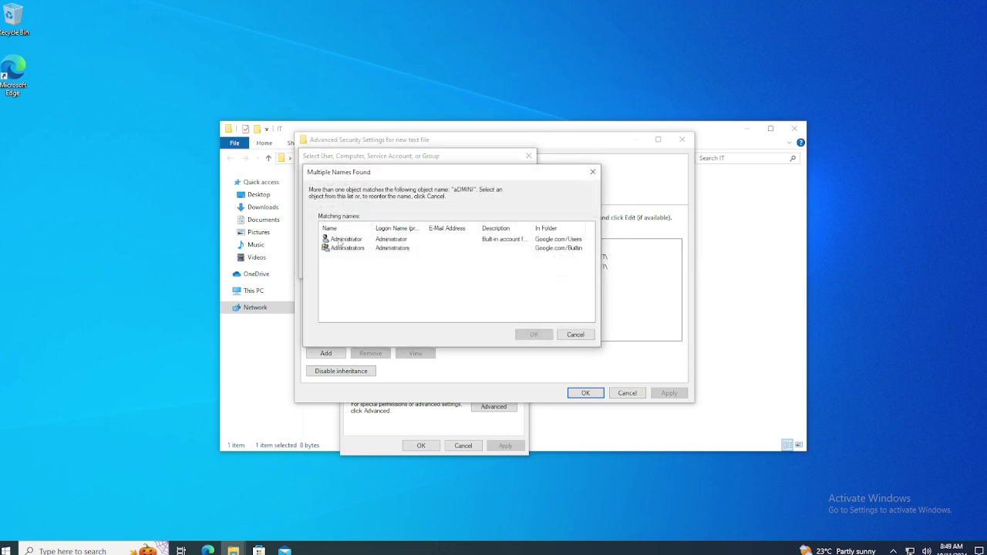
double_click(340, 241)
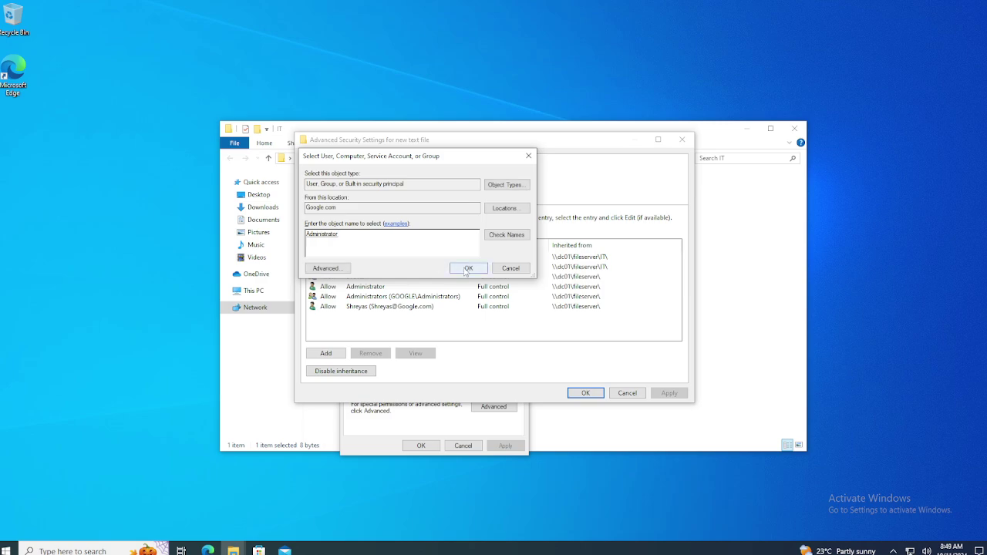
left_click(468, 268)
left_click(669, 393)
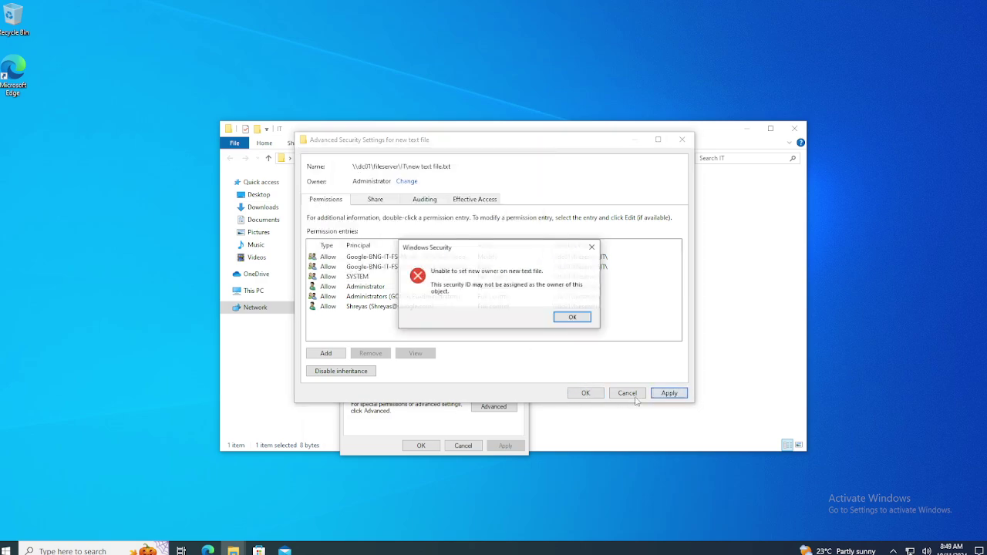
left_click(572, 318)
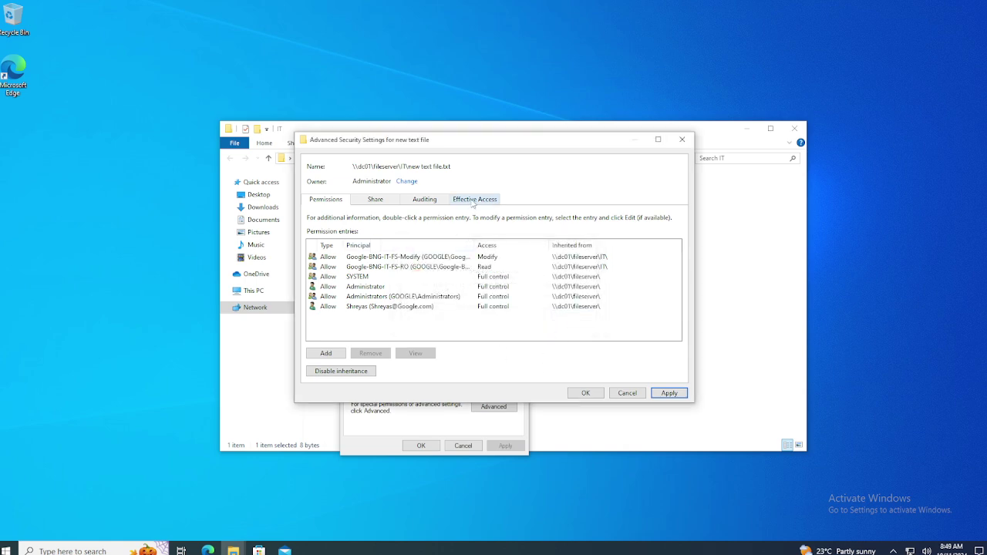
Try again with the Administrators group as owner; this attempt is refused too.
left_click(406, 181)
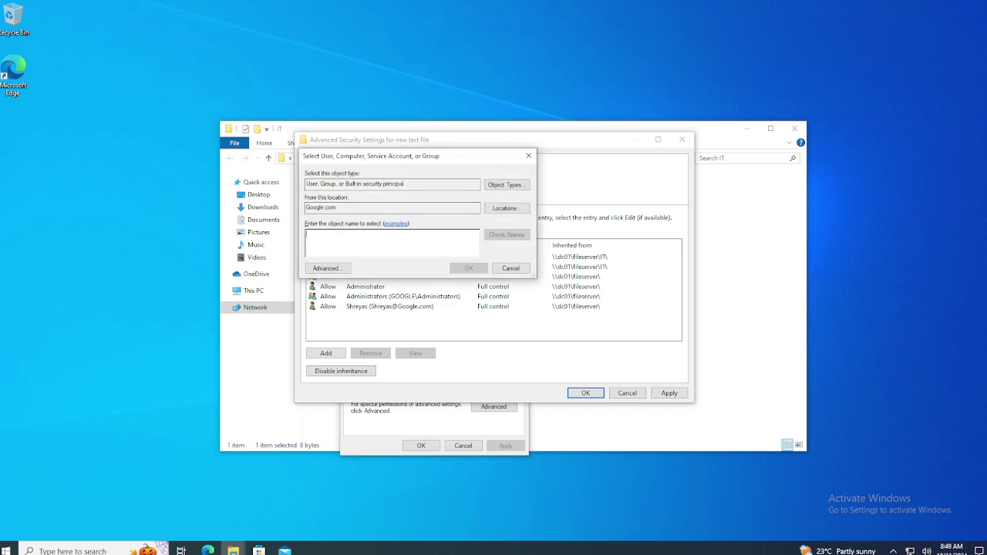
type("aDMIN")
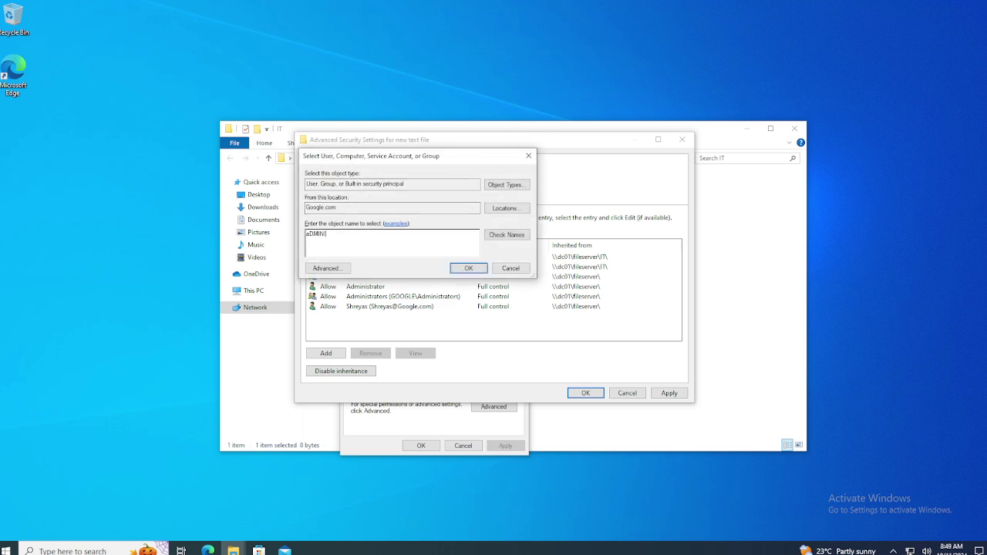
left_click(495, 236)
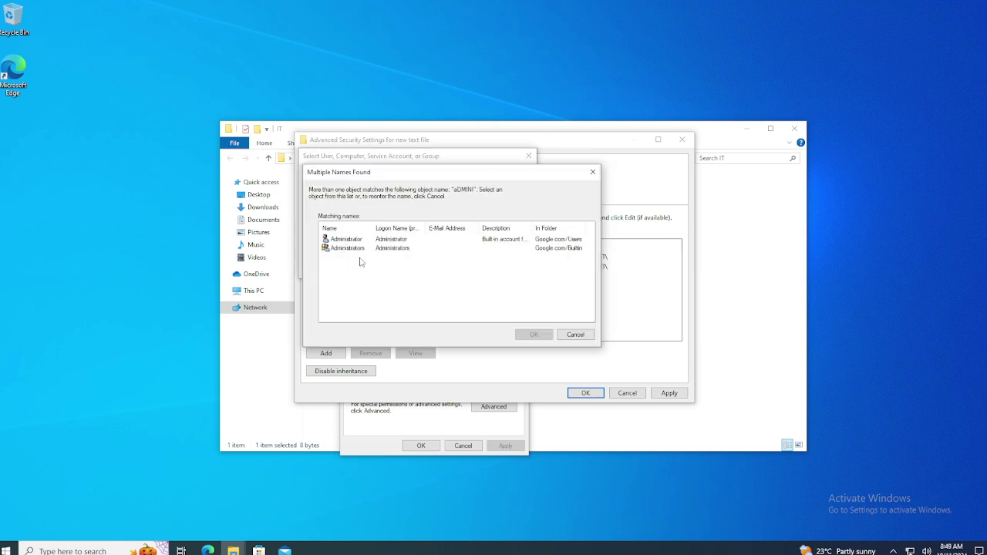
double_click(348, 249)
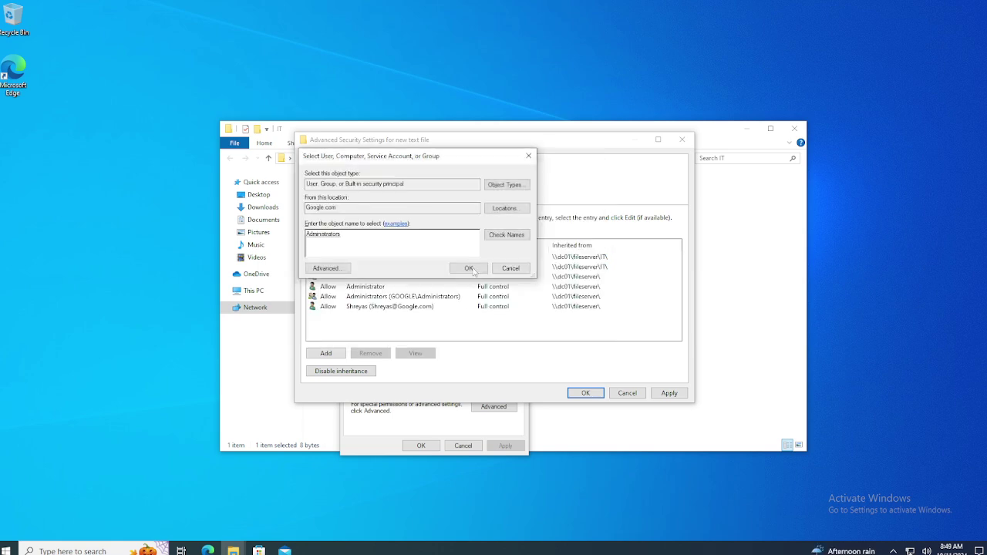
left_click(468, 267)
left_click(671, 393)
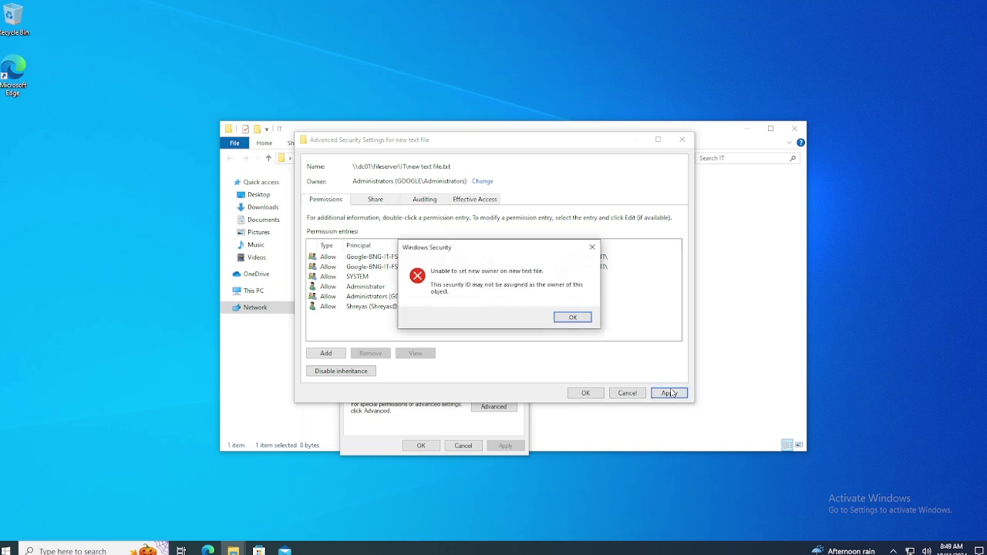
left_click(586, 393)
mouse_move(639, 6)
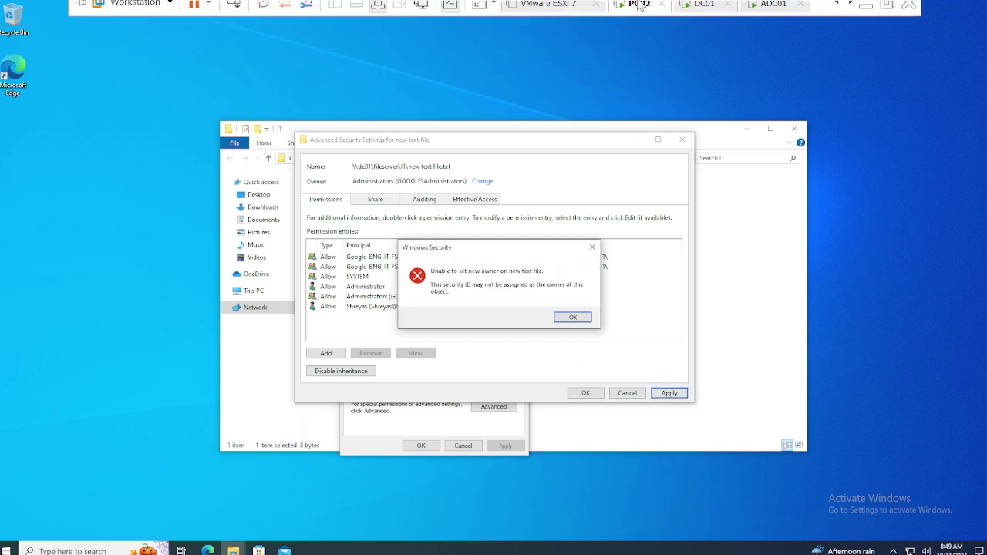
left_click(572, 317)
On DC01, open the FileServer folder's Advanced Security Settings.
left_click(698, 10)
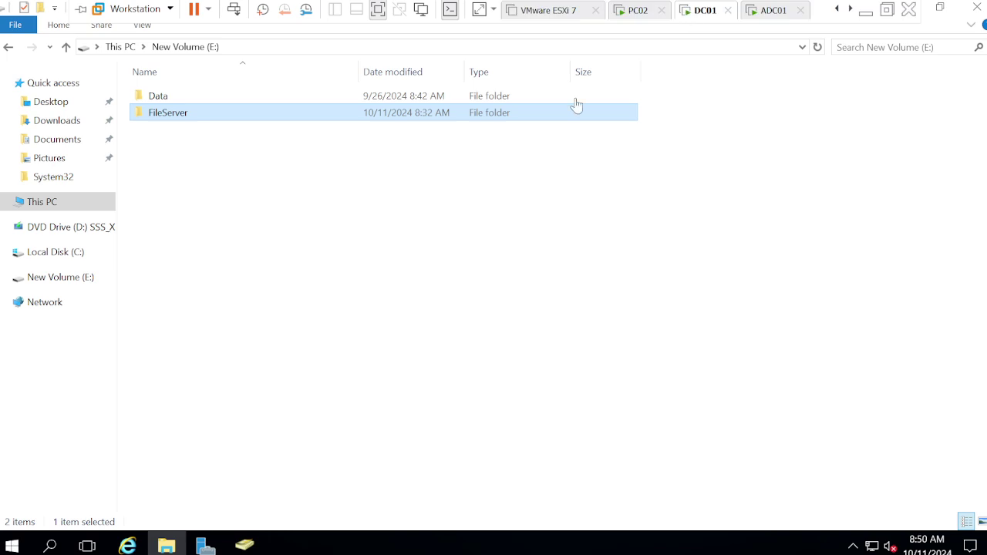
right_click(164, 116)
left_click(212, 392)
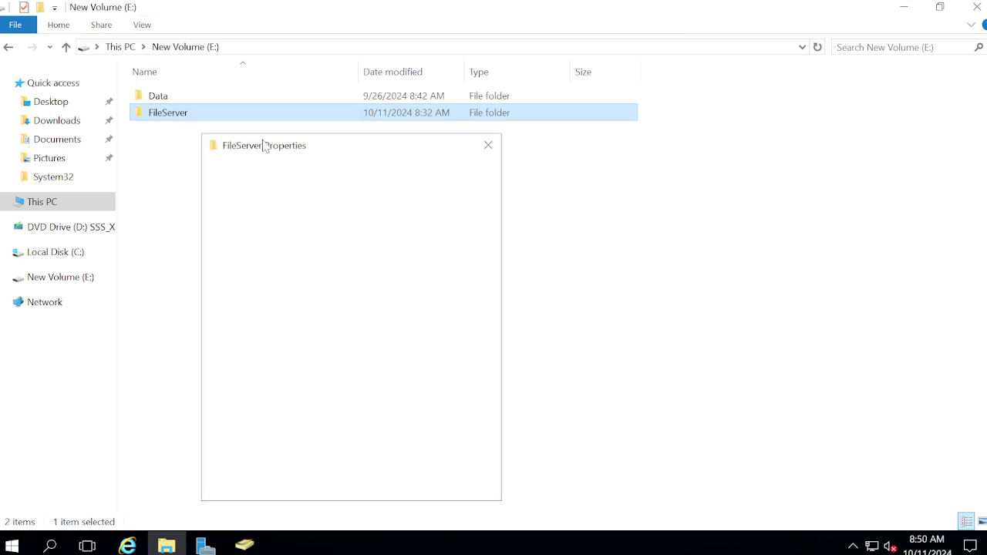
left_click(301, 170)
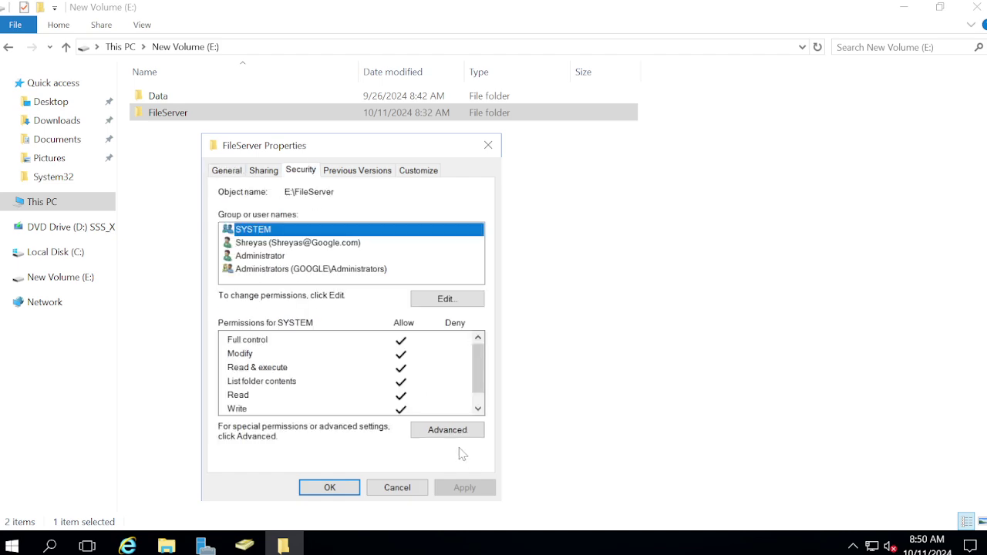
left_click(449, 429)
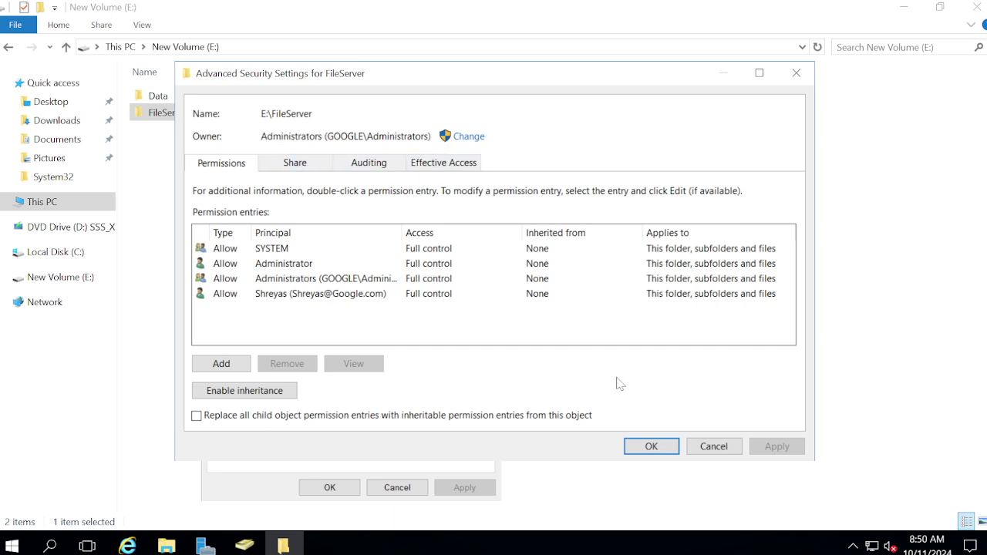
Confirm the owner is Administrators, then close the FileServer security dialogs.
double_click(291, 136)
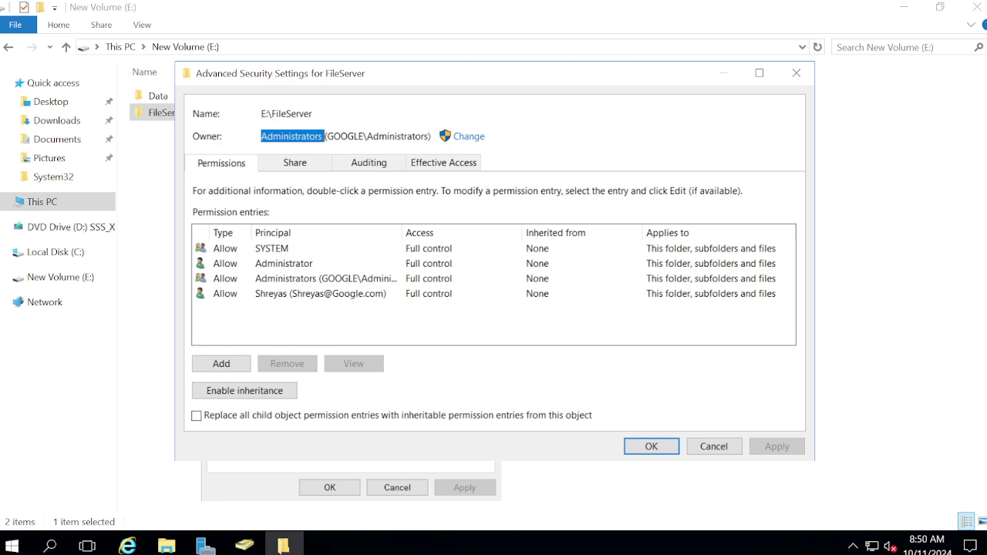
left_click(651, 447)
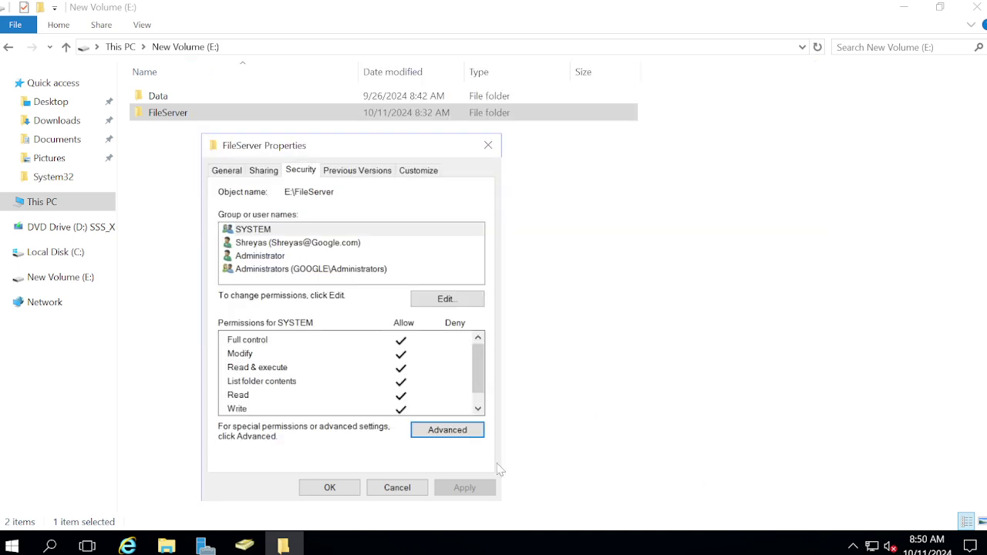
left_click(324, 485)
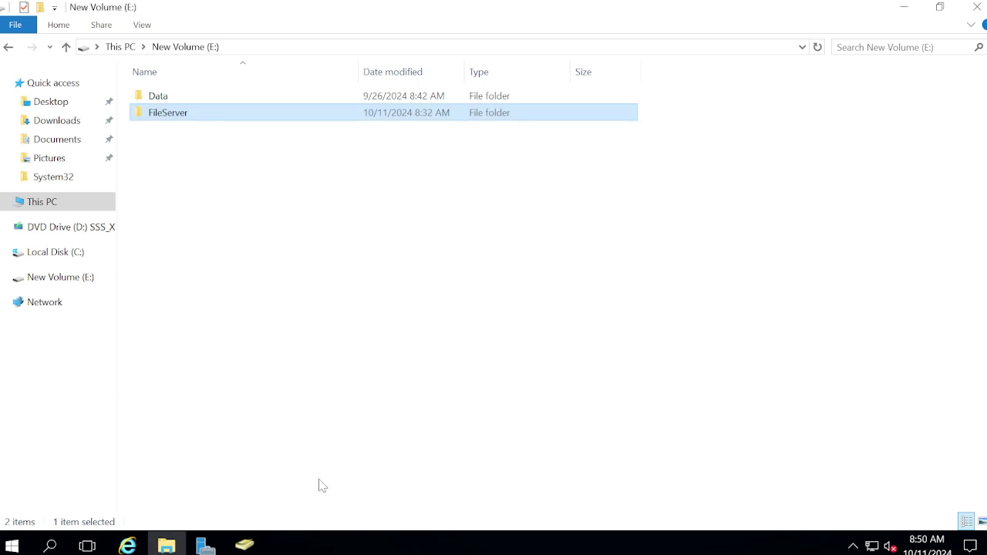
left_click(437, 473)
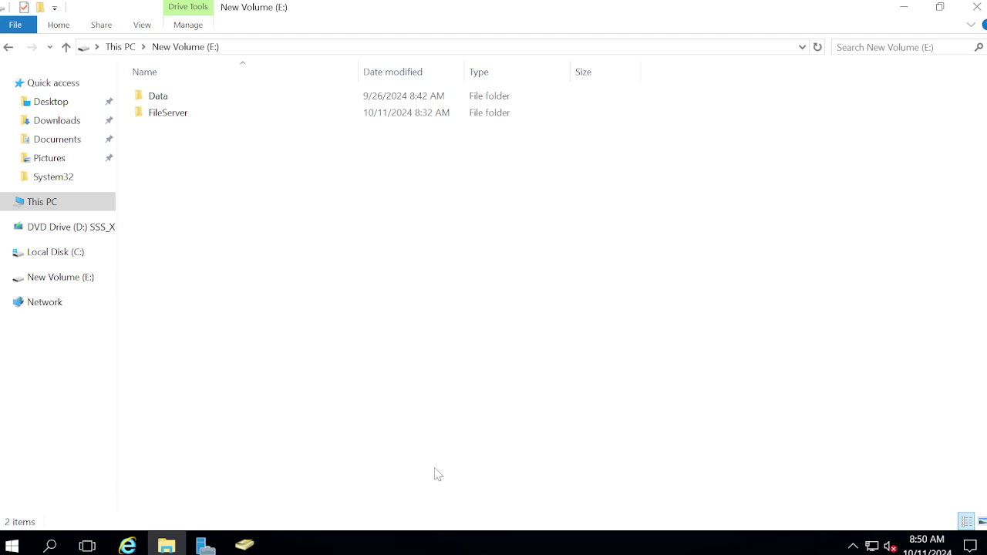
Restore down and close the New Volume (E:) Explorer window on DC01.
left_click_drag(455, 374, 516, 423)
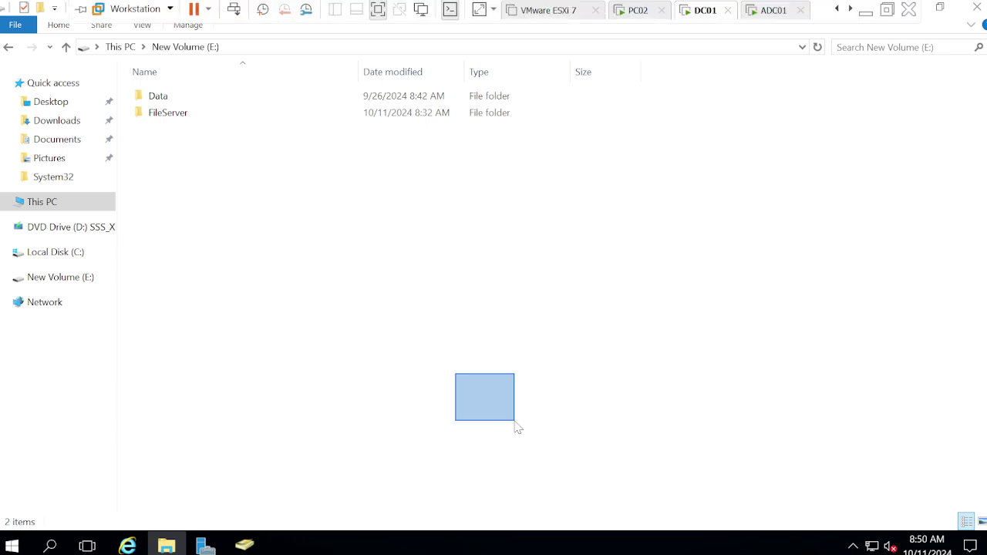
left_click_drag(516, 428, 516, 426)
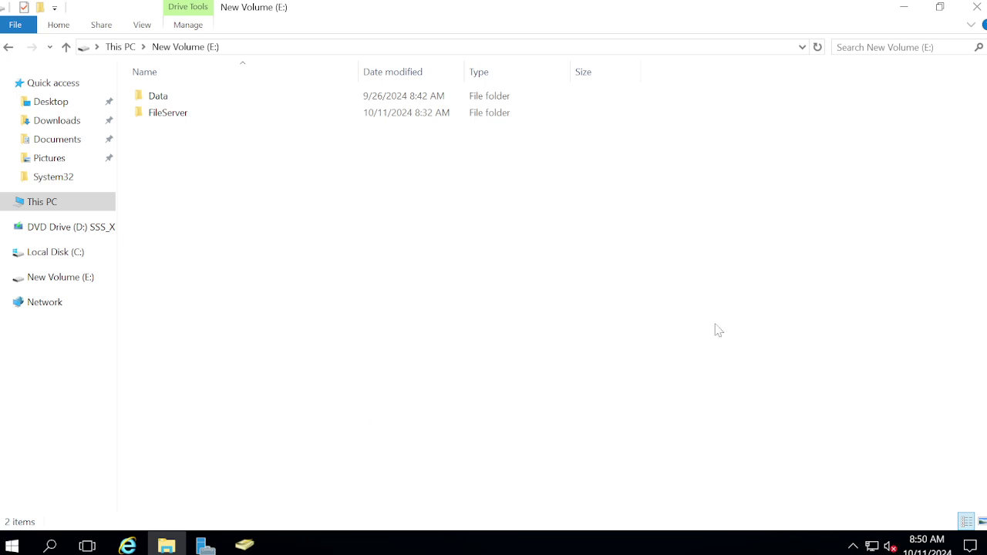
mouse_move(624, 4)
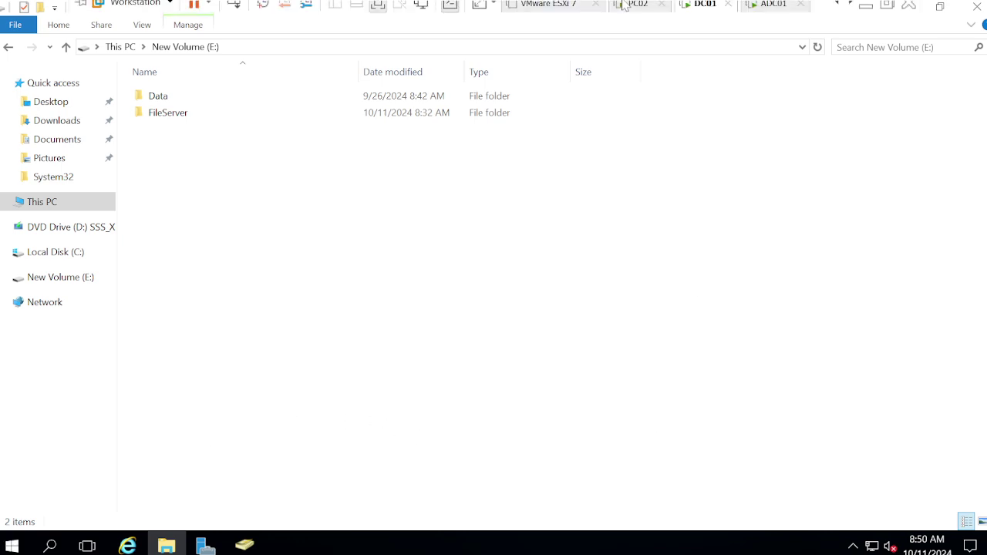
left_click(942, 7)
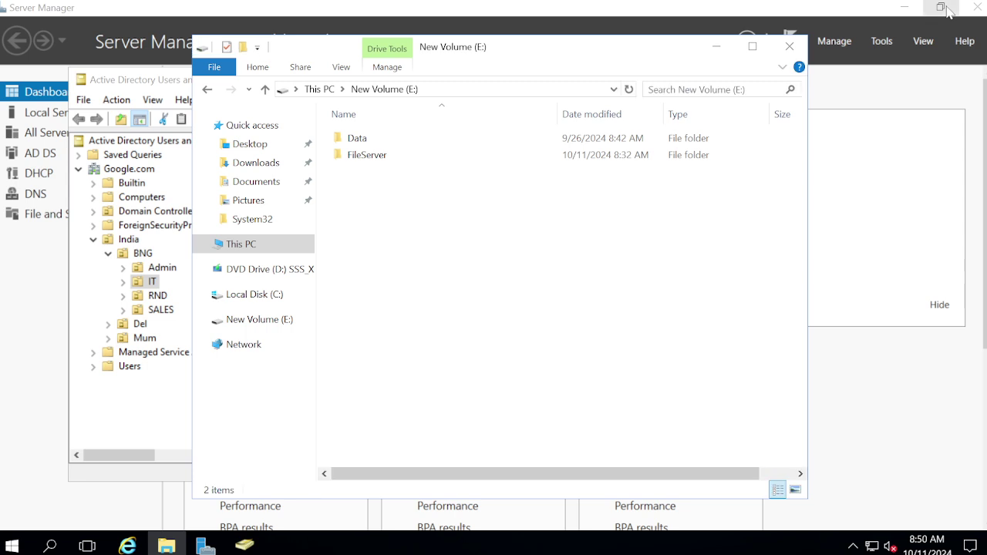
left_click(790, 47)
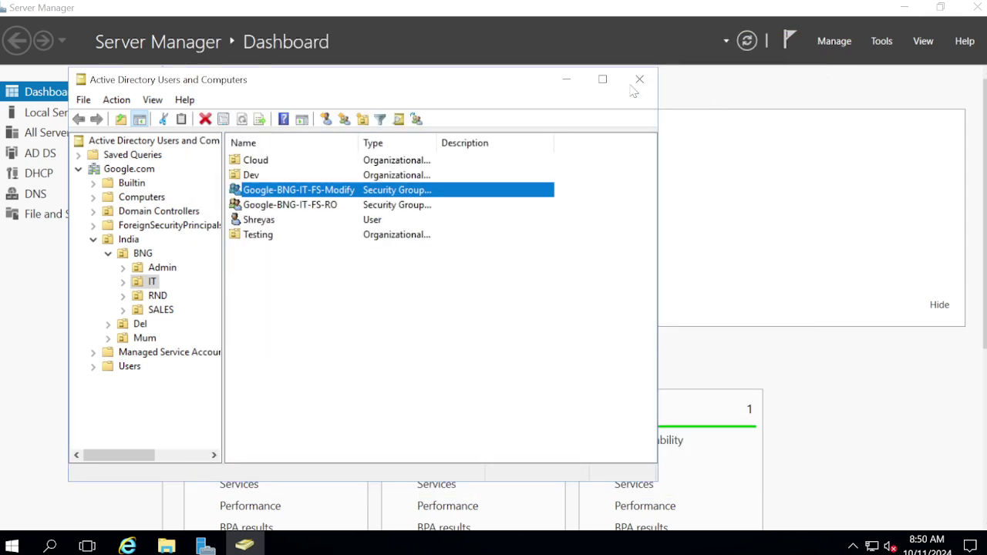